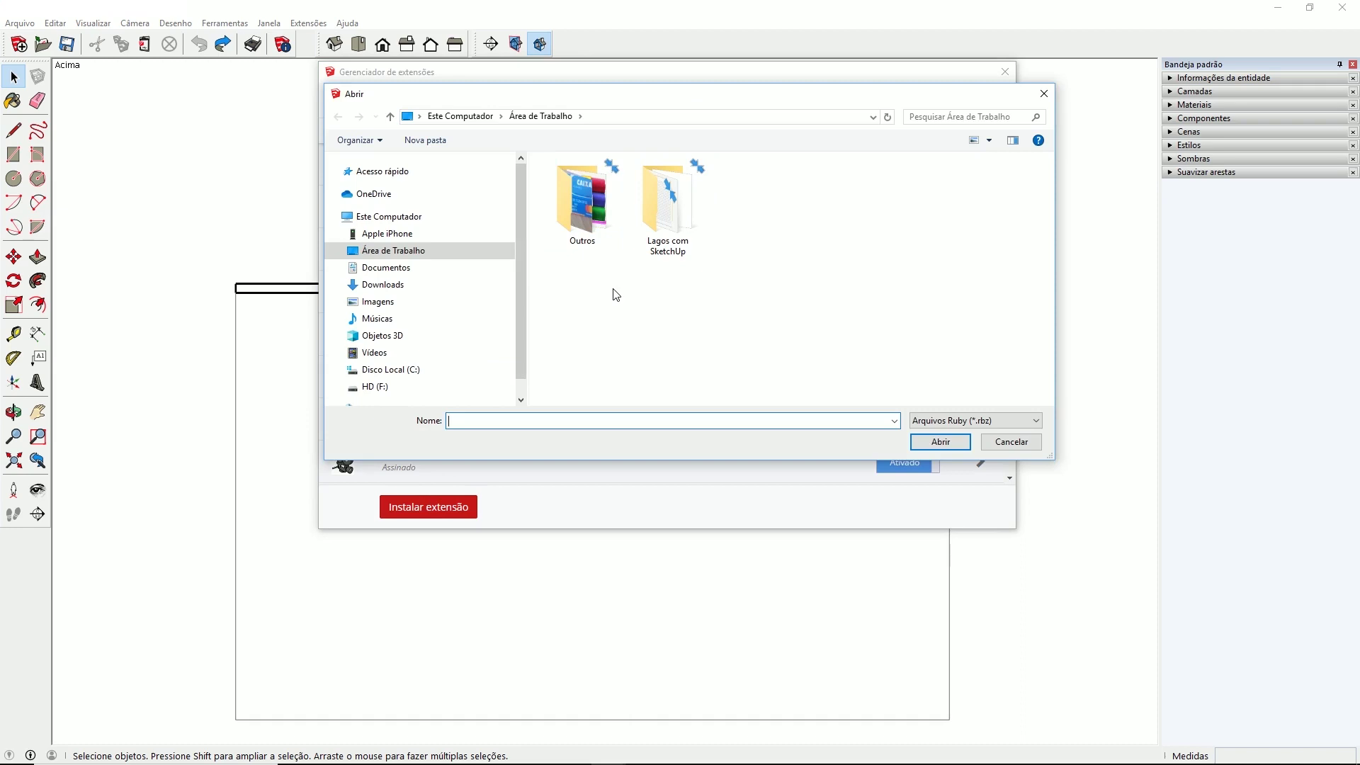
# Install the LibFredo6_v9.0a.rbz extension from the Downloads folder
pyautogui.click(390, 290)
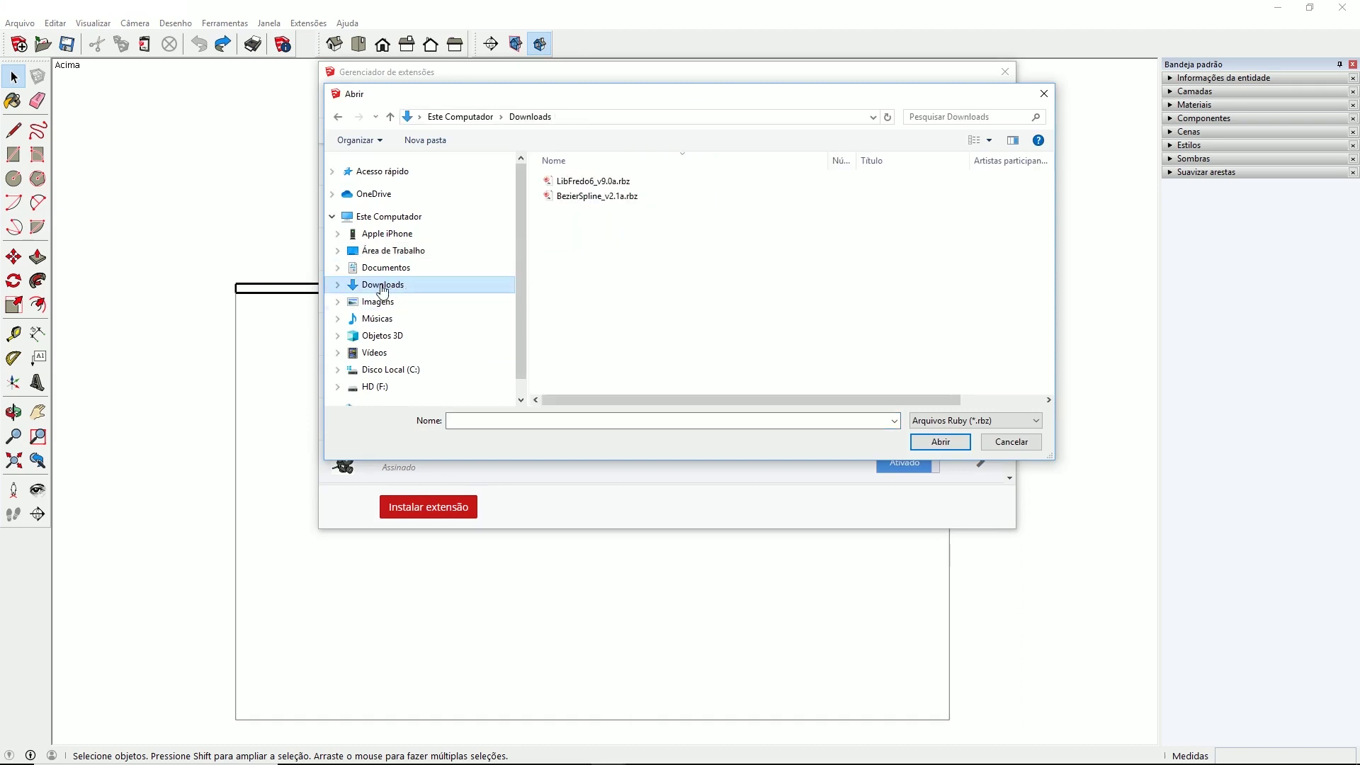
pyautogui.click(581, 184)
pyautogui.click(929, 441)
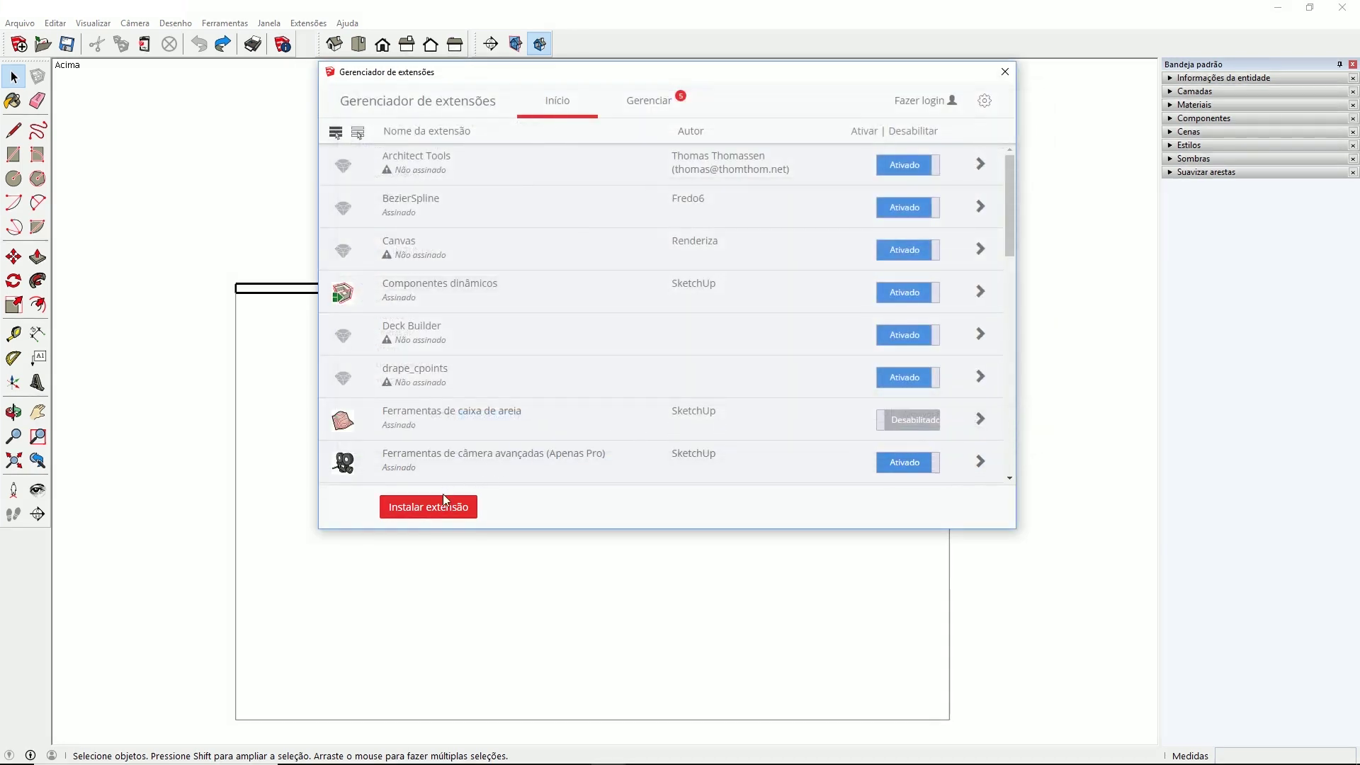
# Install the BezierSpline_v2.1a.rbz extension from the Downloads folder and close the extension manager
pyautogui.click(435, 507)
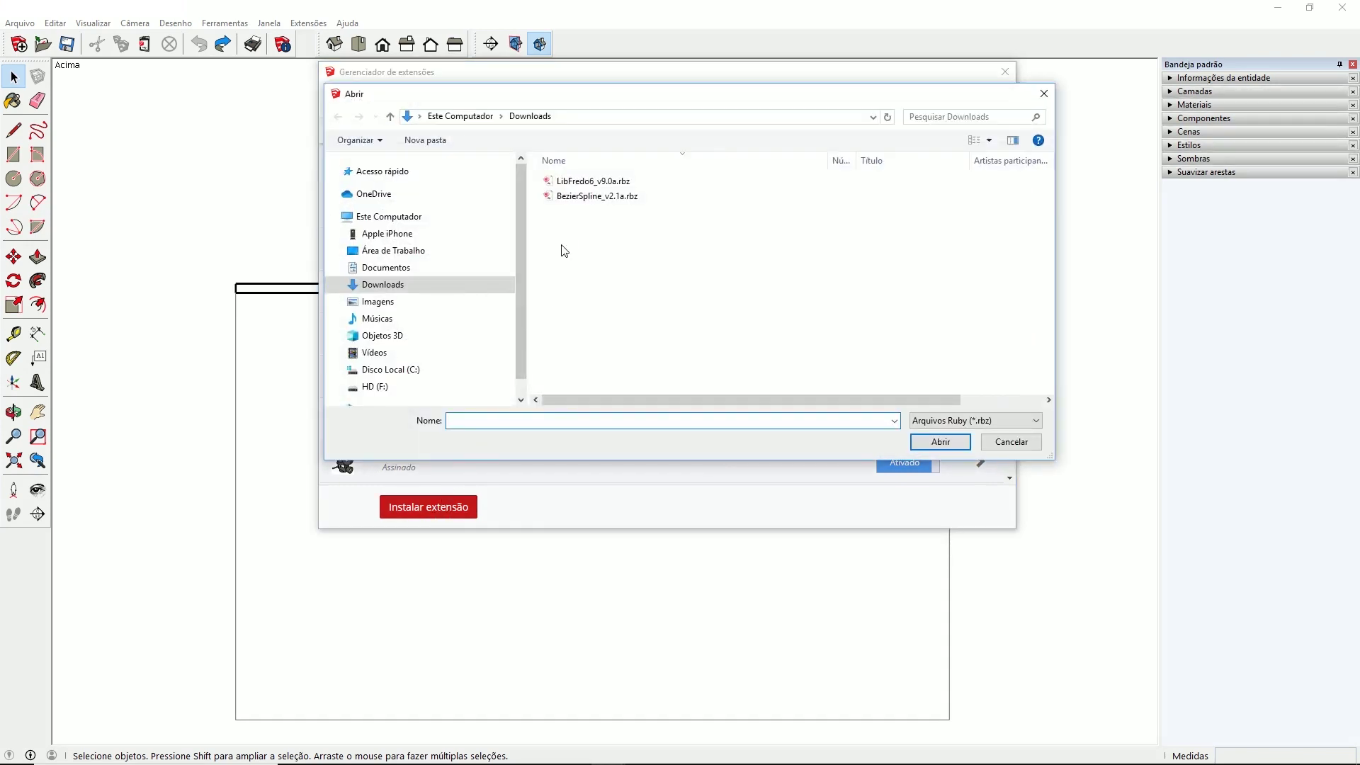
pyautogui.click(579, 198)
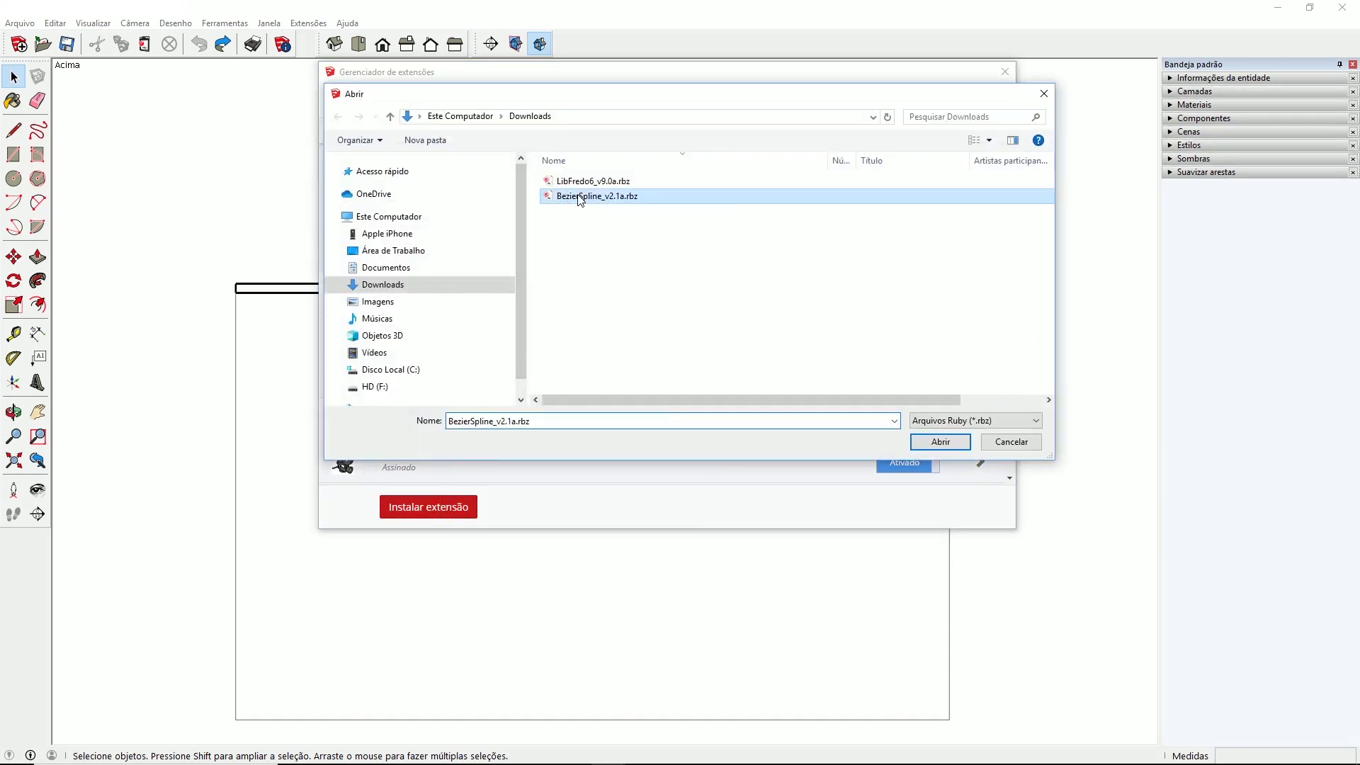
pyautogui.click(925, 446)
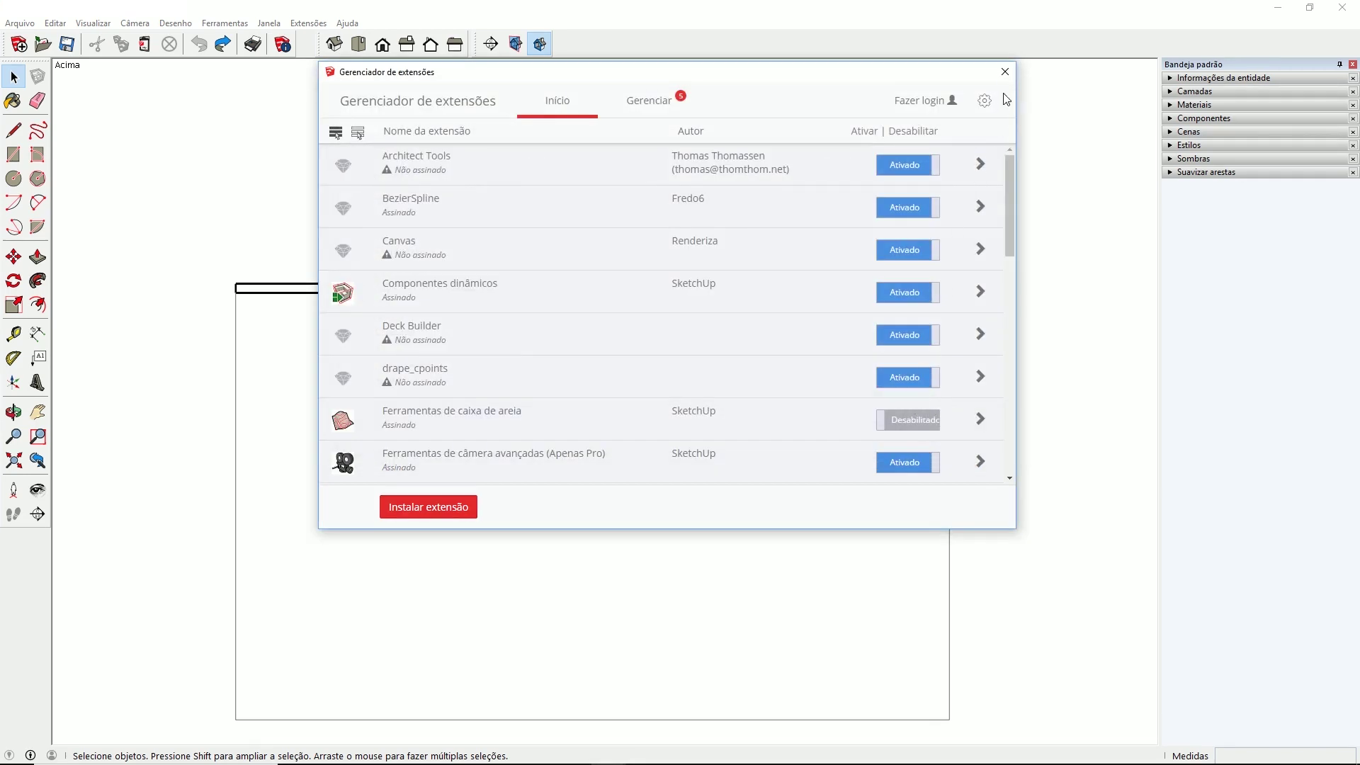
pyautogui.click(1004, 72)
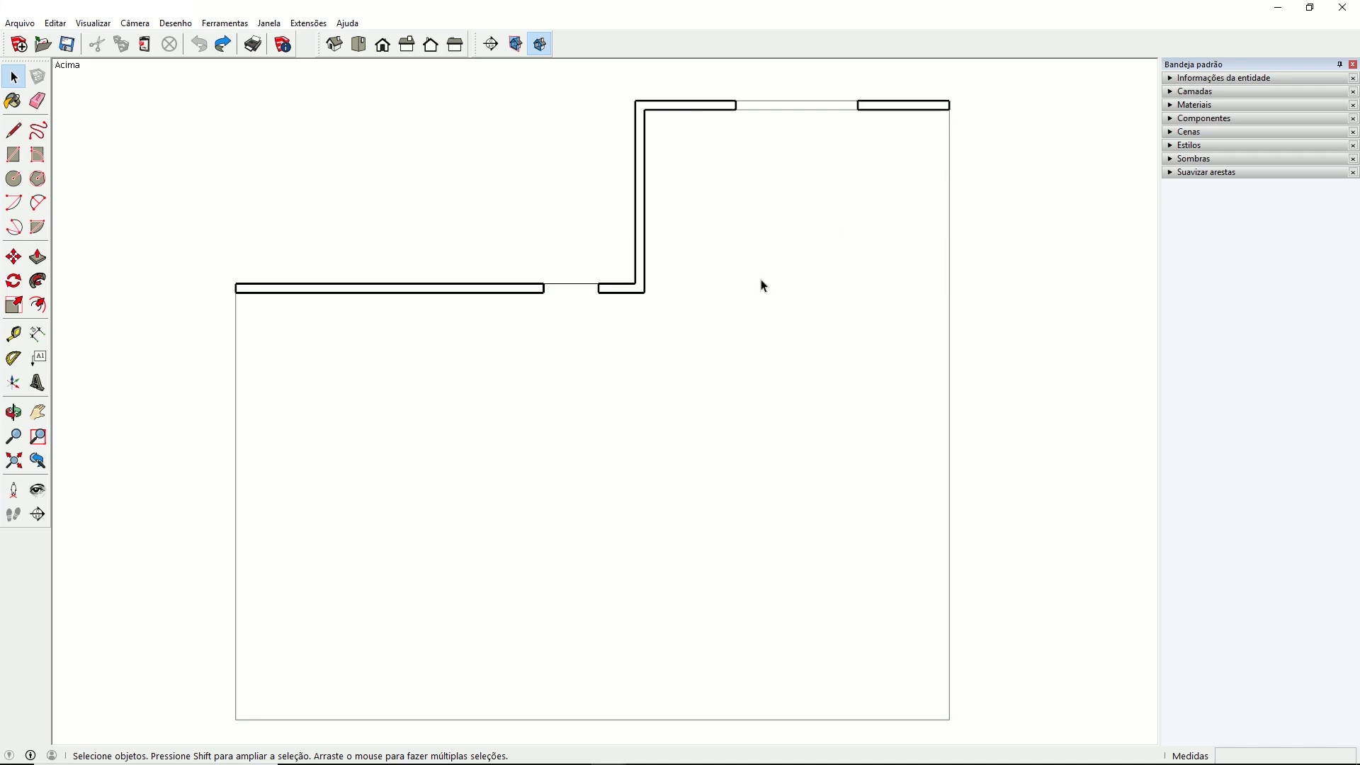
# Show the BZ__Toolbar and dock it in the row with the other toolbars
pyautogui.rightClick(750, 45)
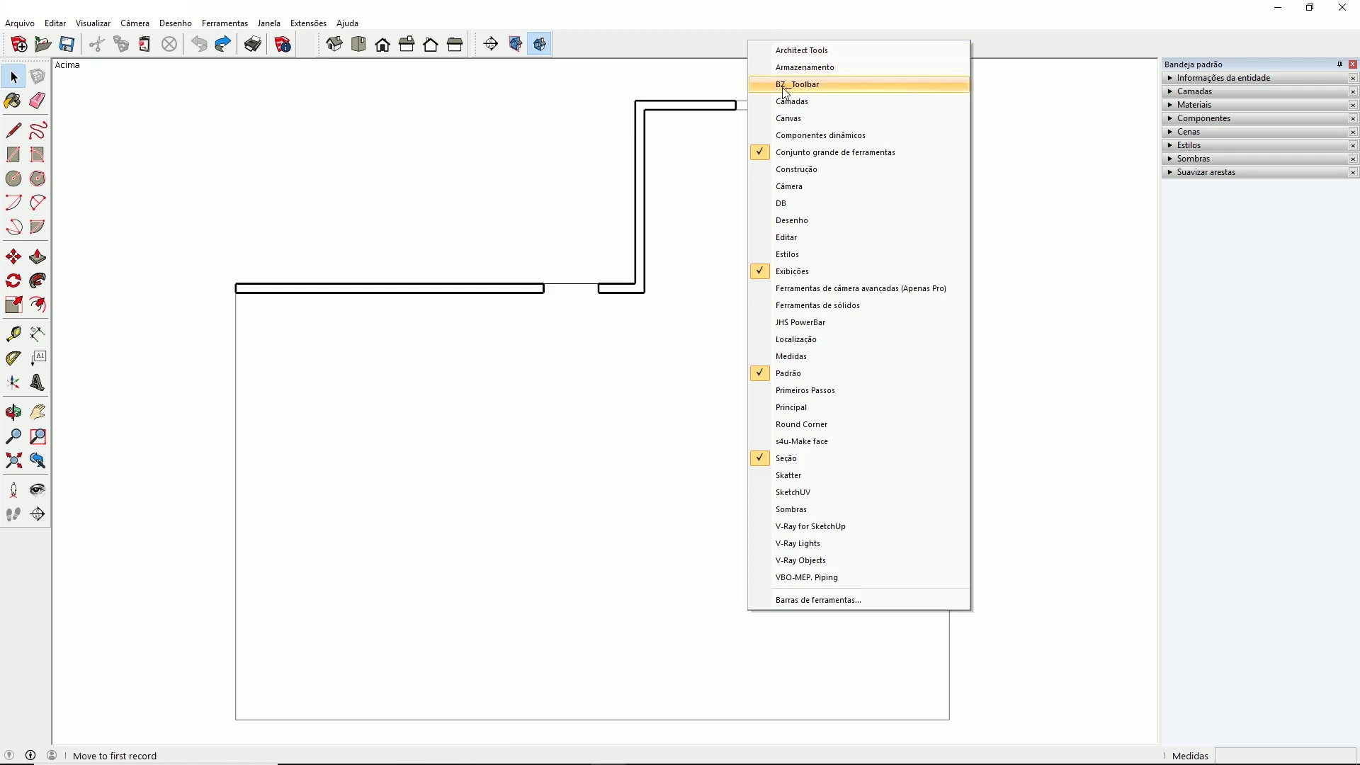
pyautogui.click(814, 85)
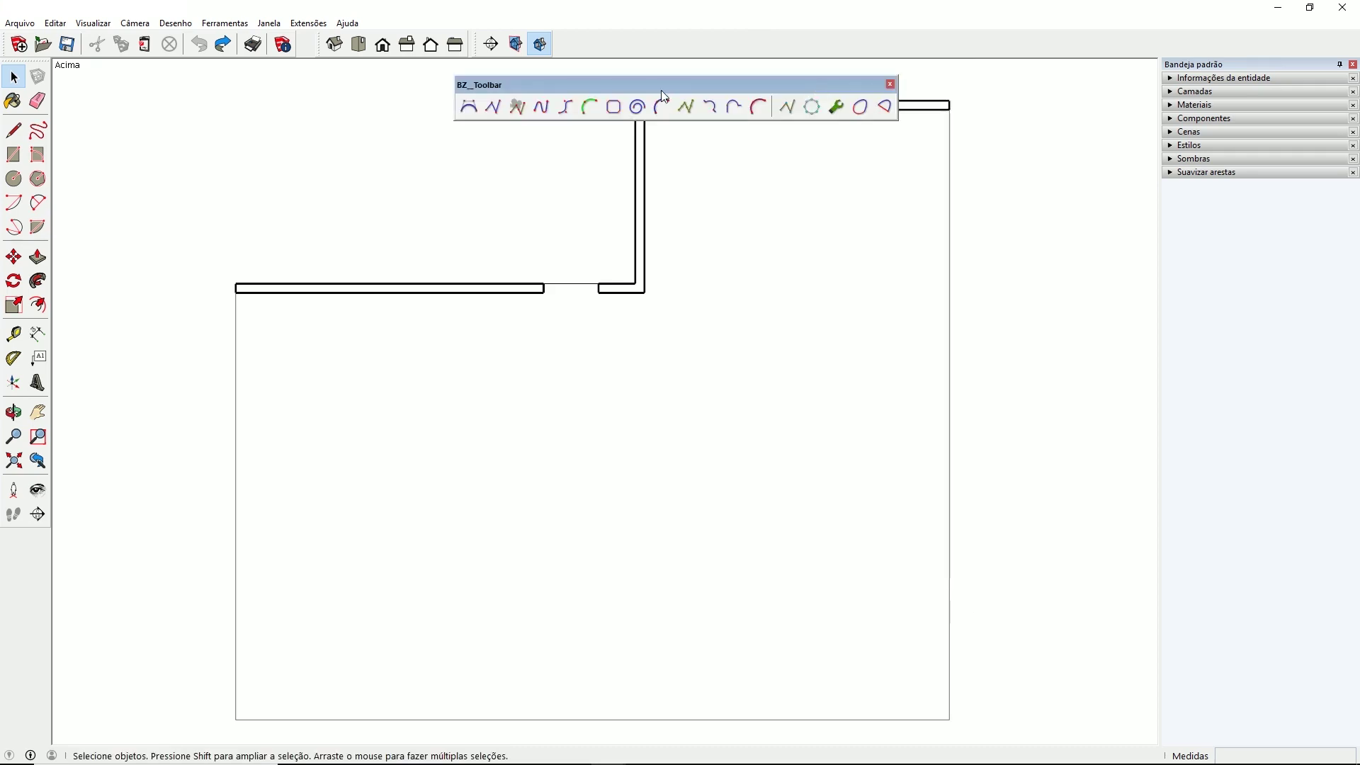
pyautogui.moveTo(647, 82); pyautogui.dragTo(755, 33)
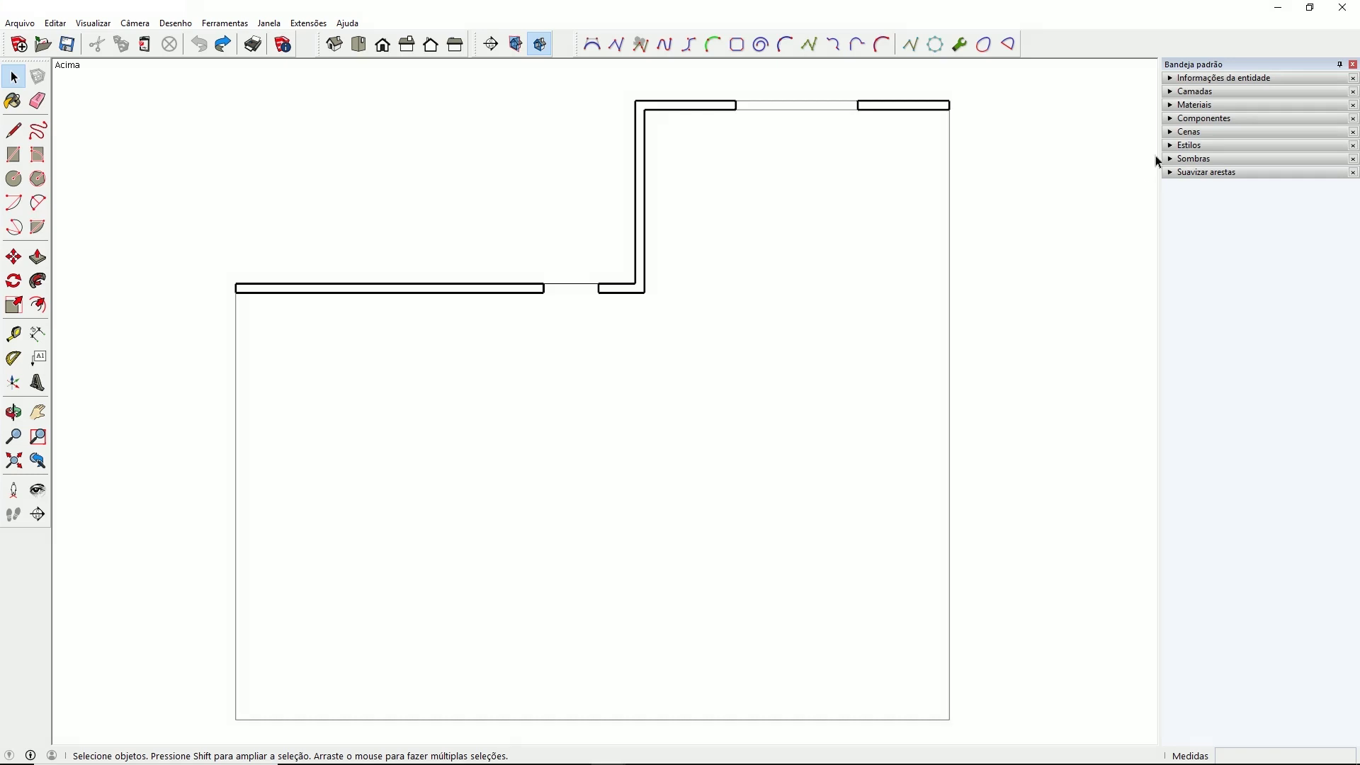
# Switch the display style to the in-model style "Estilo simples"
pyautogui.click(1185, 146)
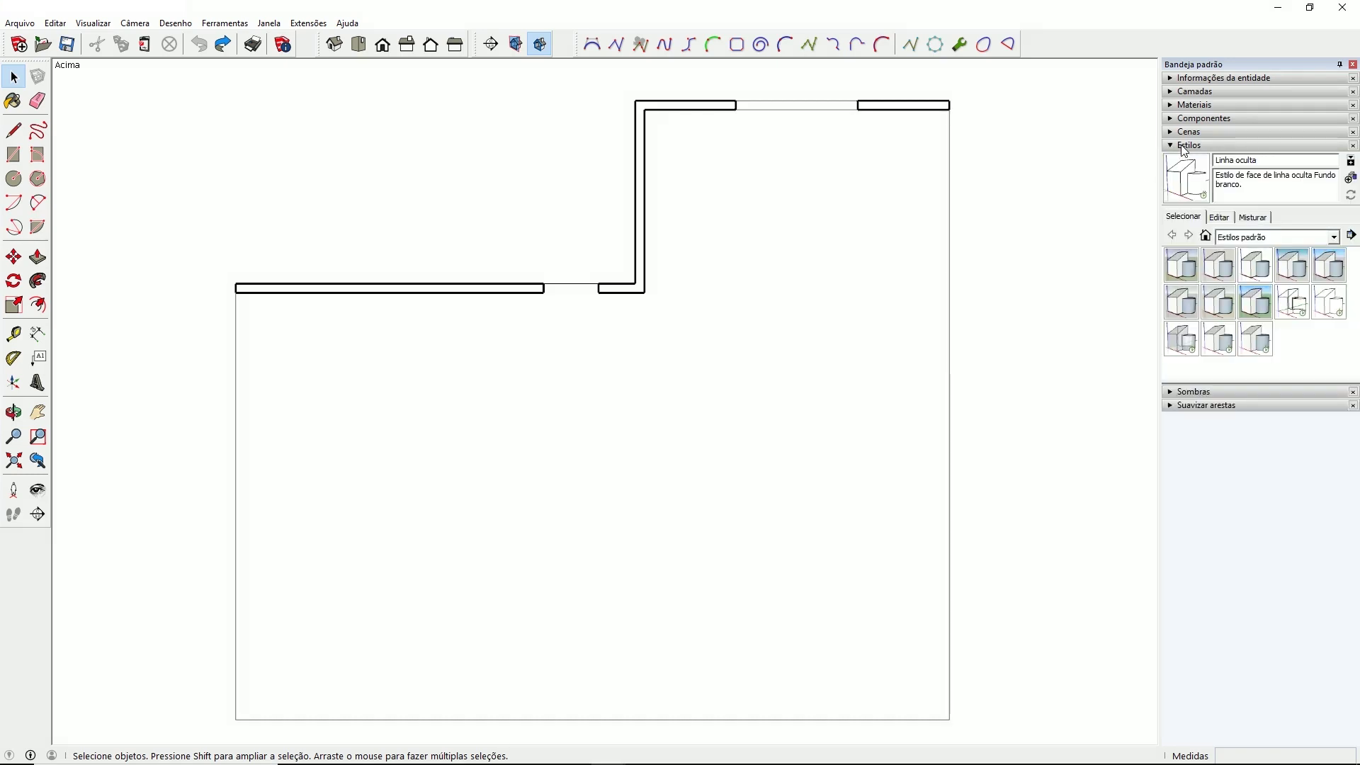
pyautogui.click(1207, 236)
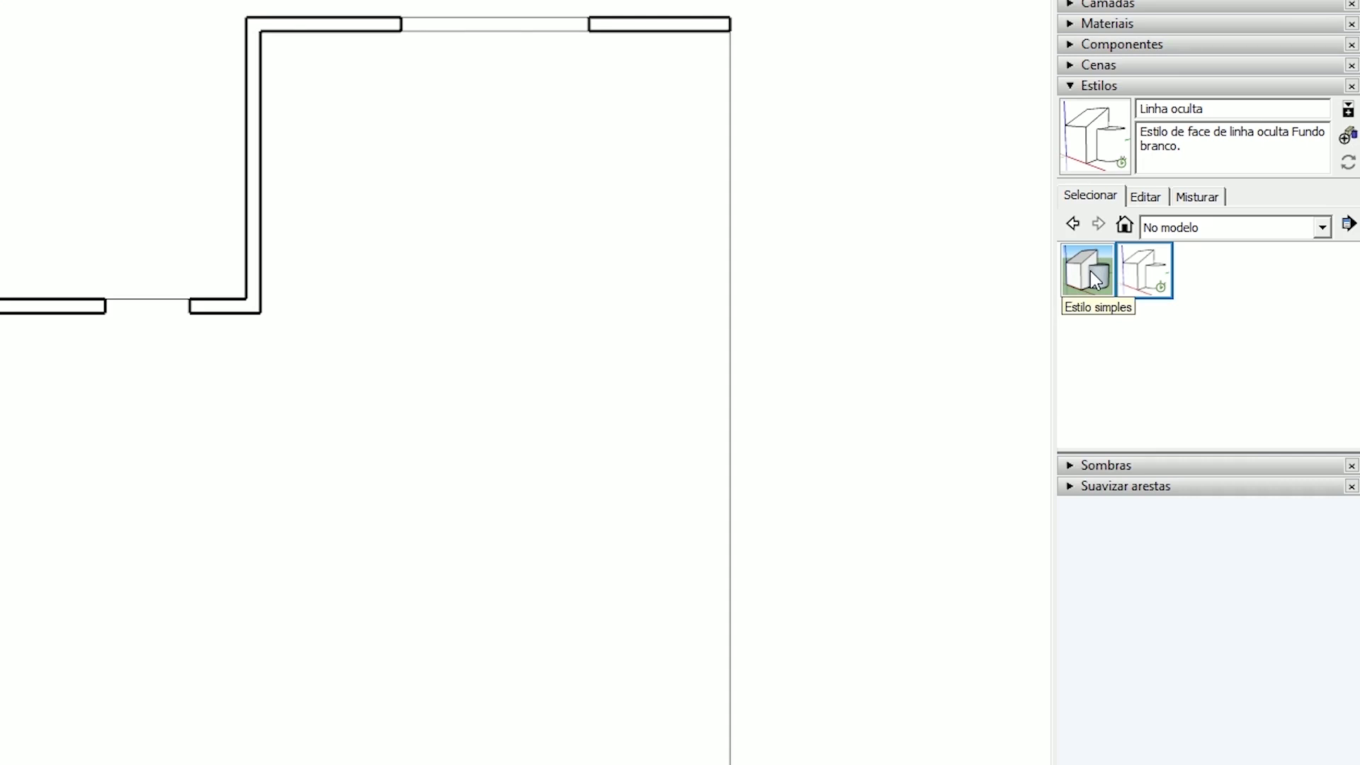
pyautogui.click(1091, 271)
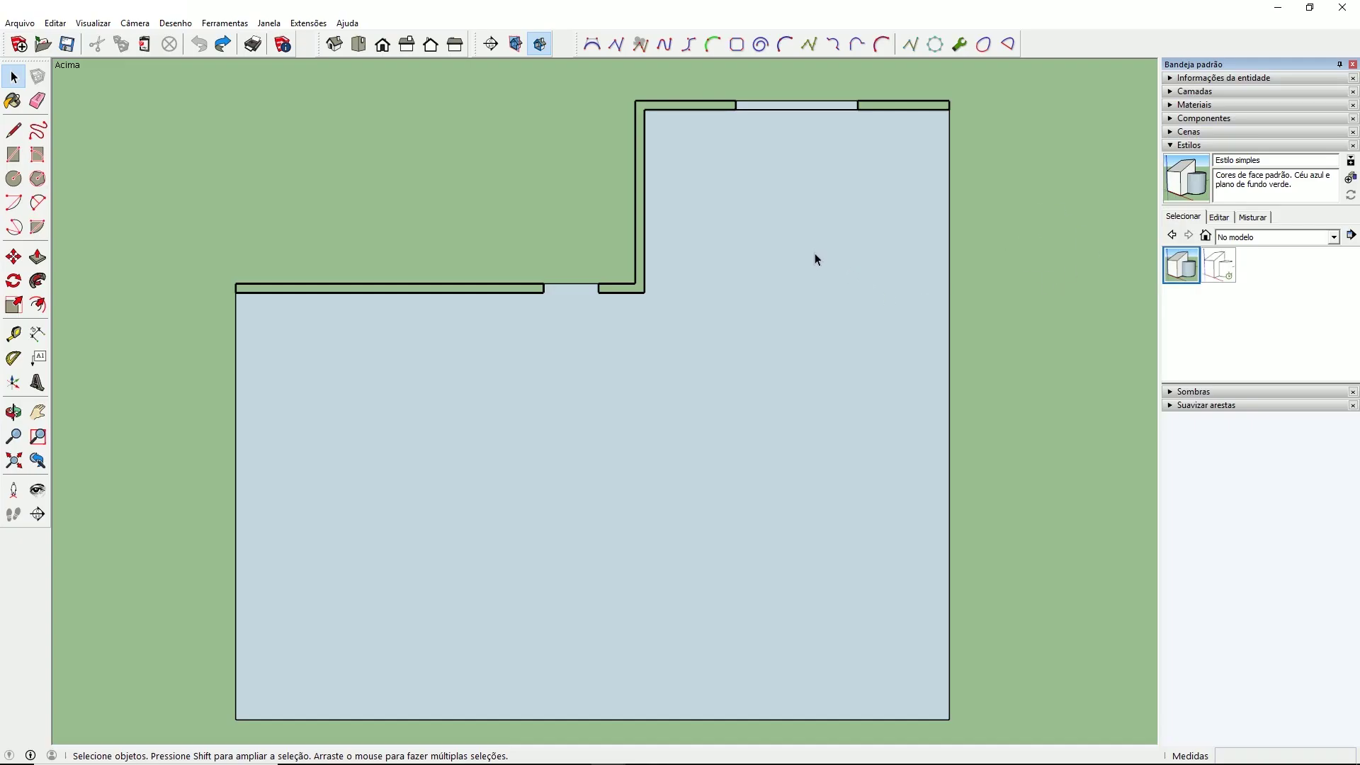
# Display the section planes, delete the horizontal one cutting through the models, and close the Seção toolbar
pyautogui.scroll(-3, 814, 259)
pyautogui.moveTo(892, 349); pyautogui.dragTo(727, 416, button='middle')
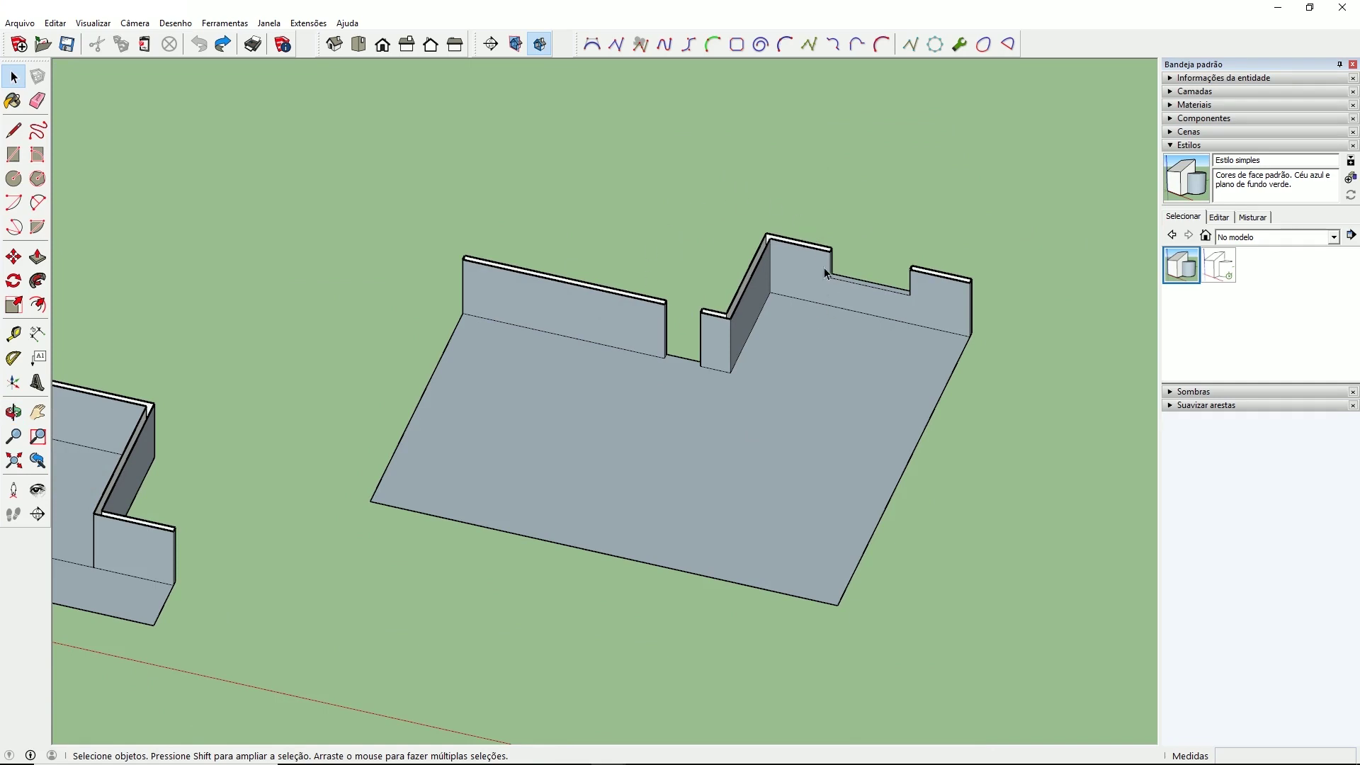
pyautogui.moveTo(476, 50); pyautogui.dragTo(522, 145)
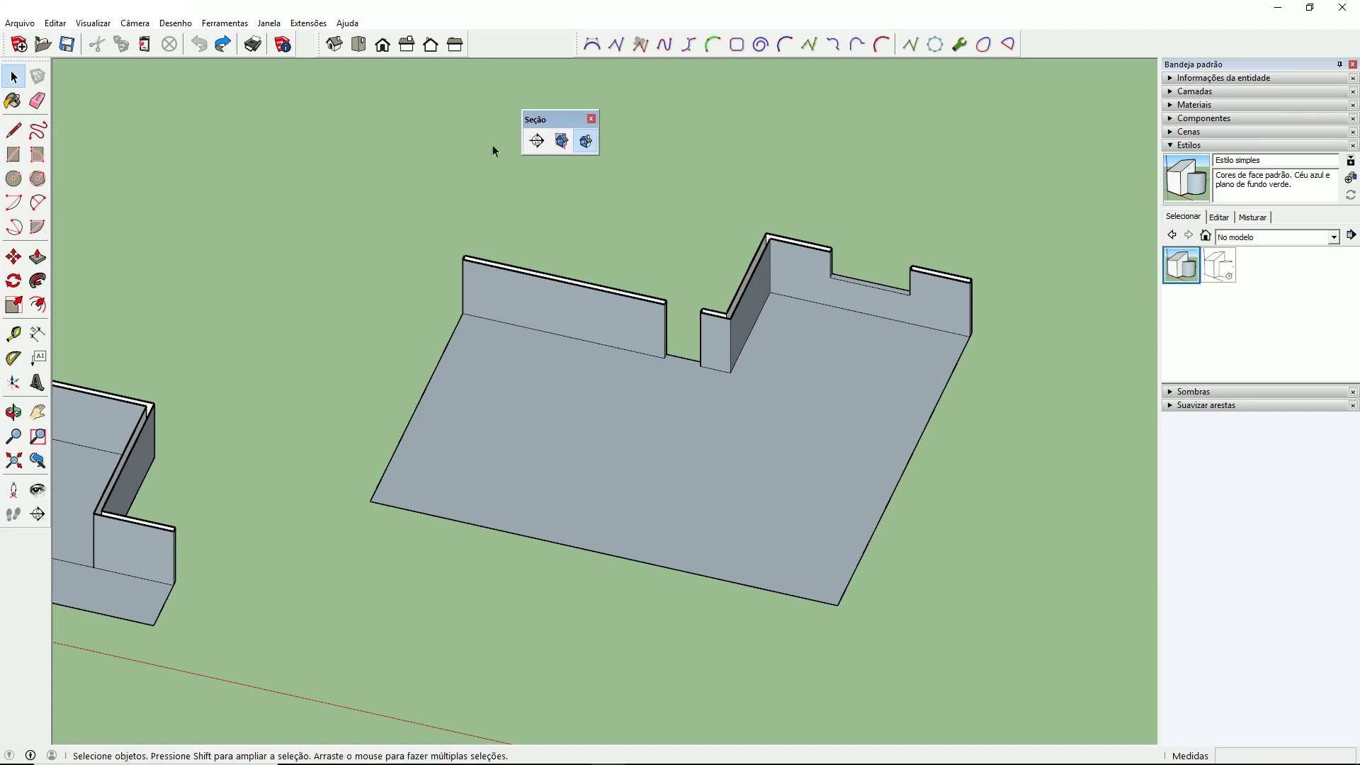
pyautogui.click(561, 142)
pyautogui.scroll(-5, 835, 286)
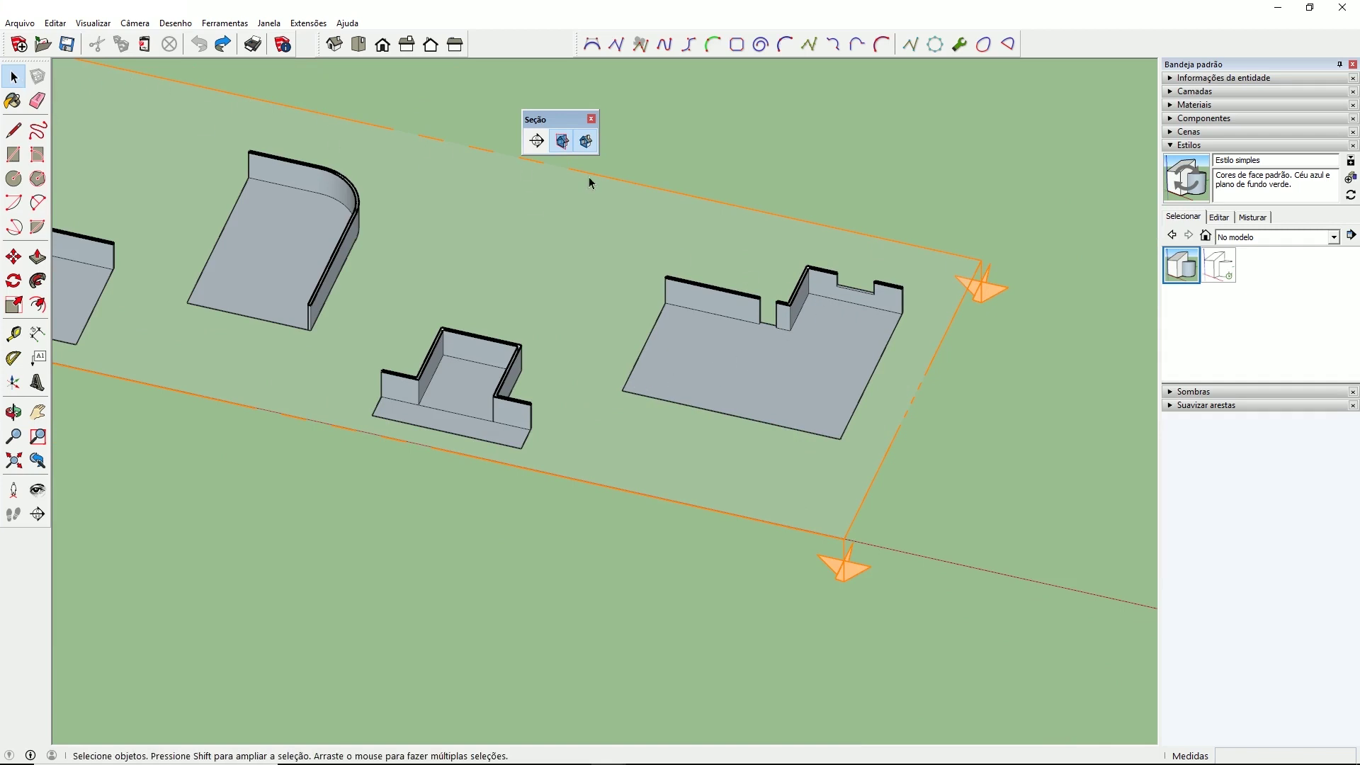
pyautogui.click(934, 270)
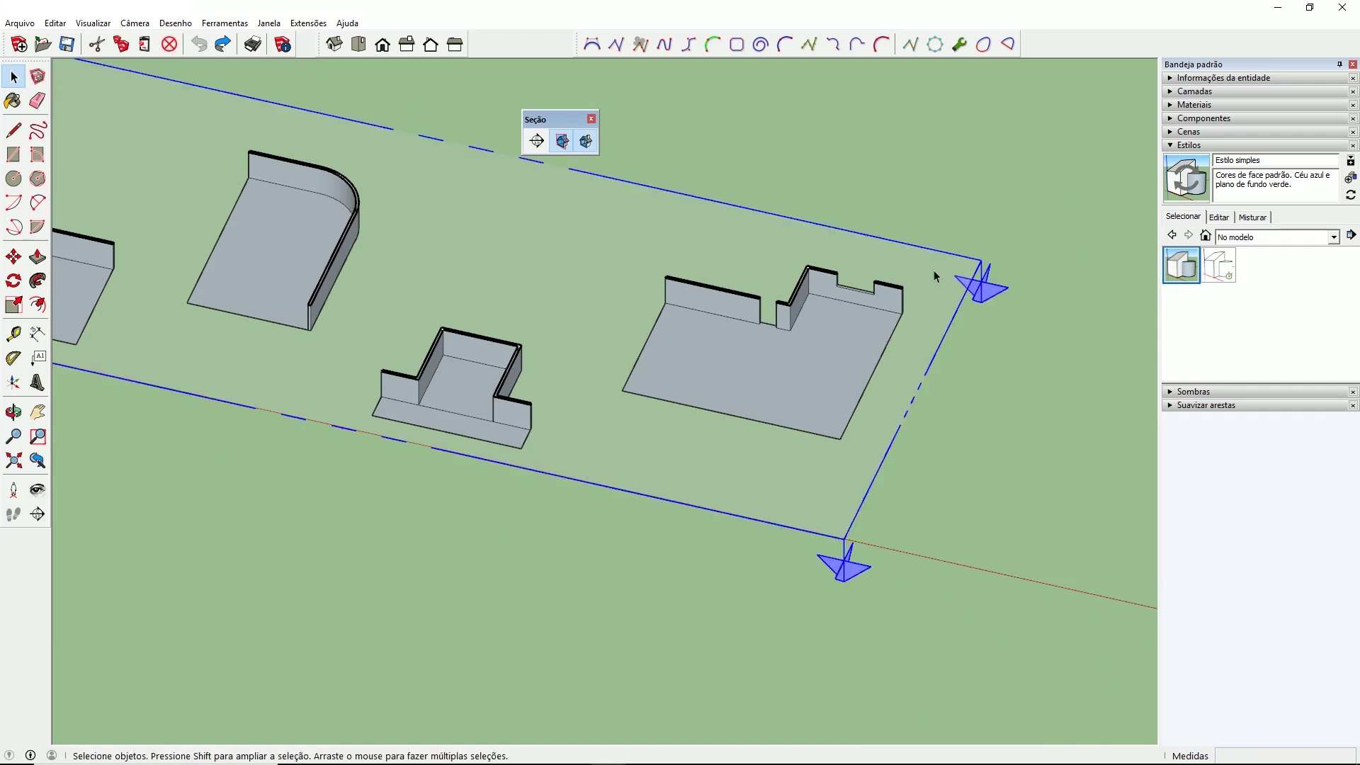
pyautogui.press('Delete')
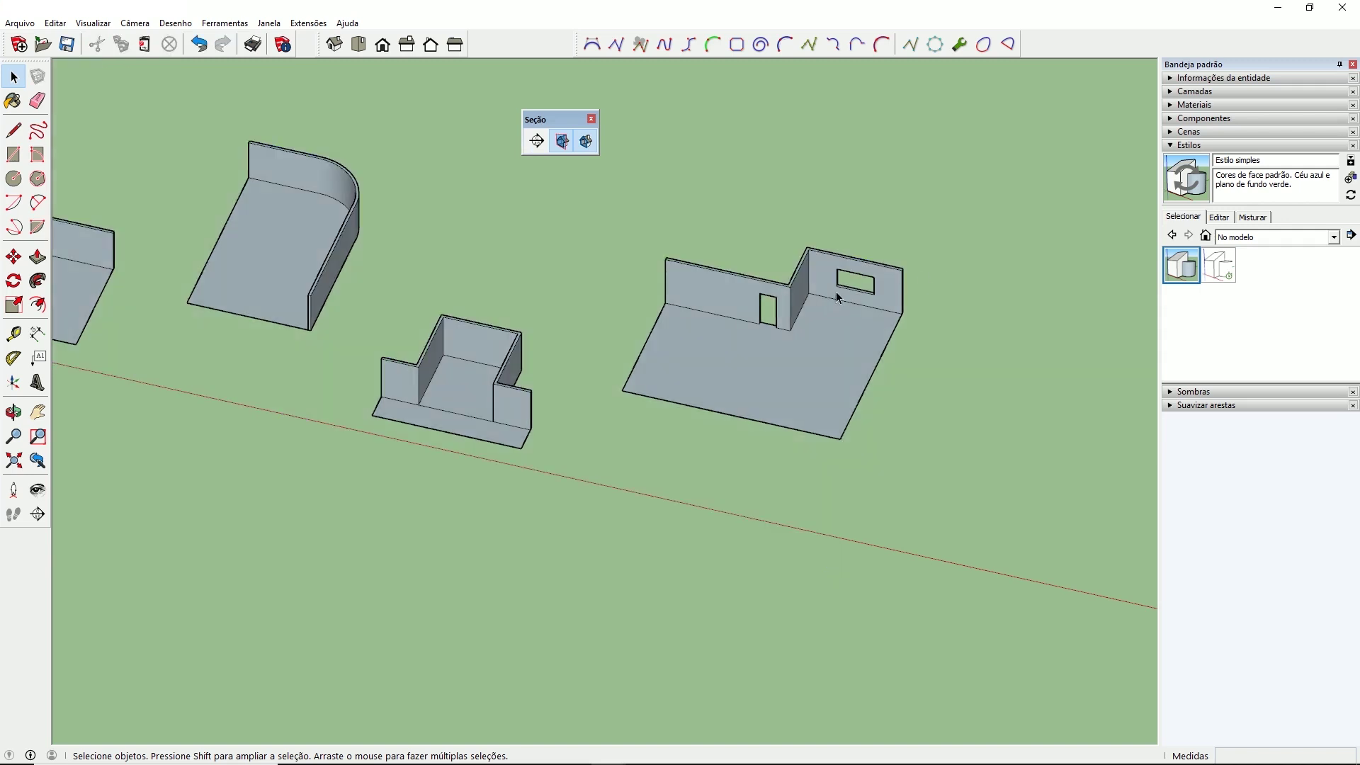
pyautogui.scroll(5, 940, 304)
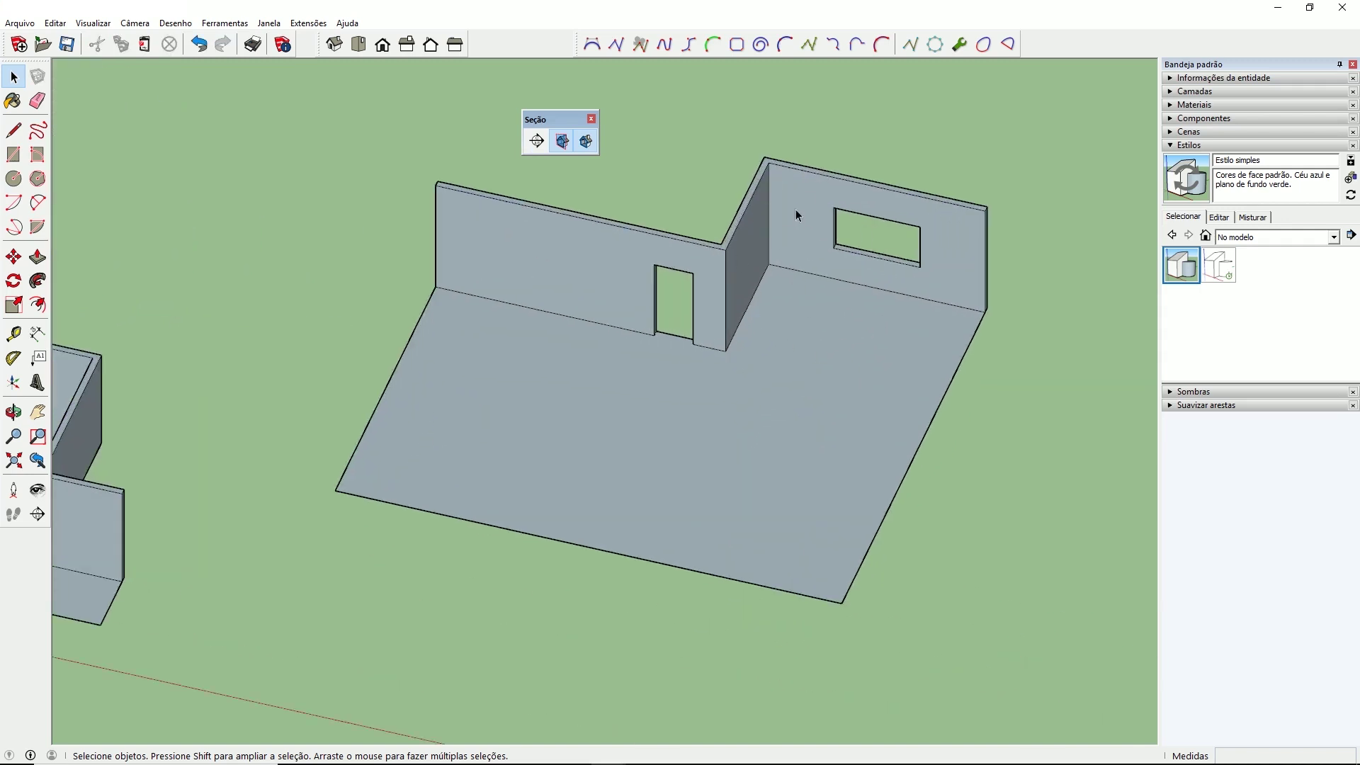
pyautogui.click(592, 119)
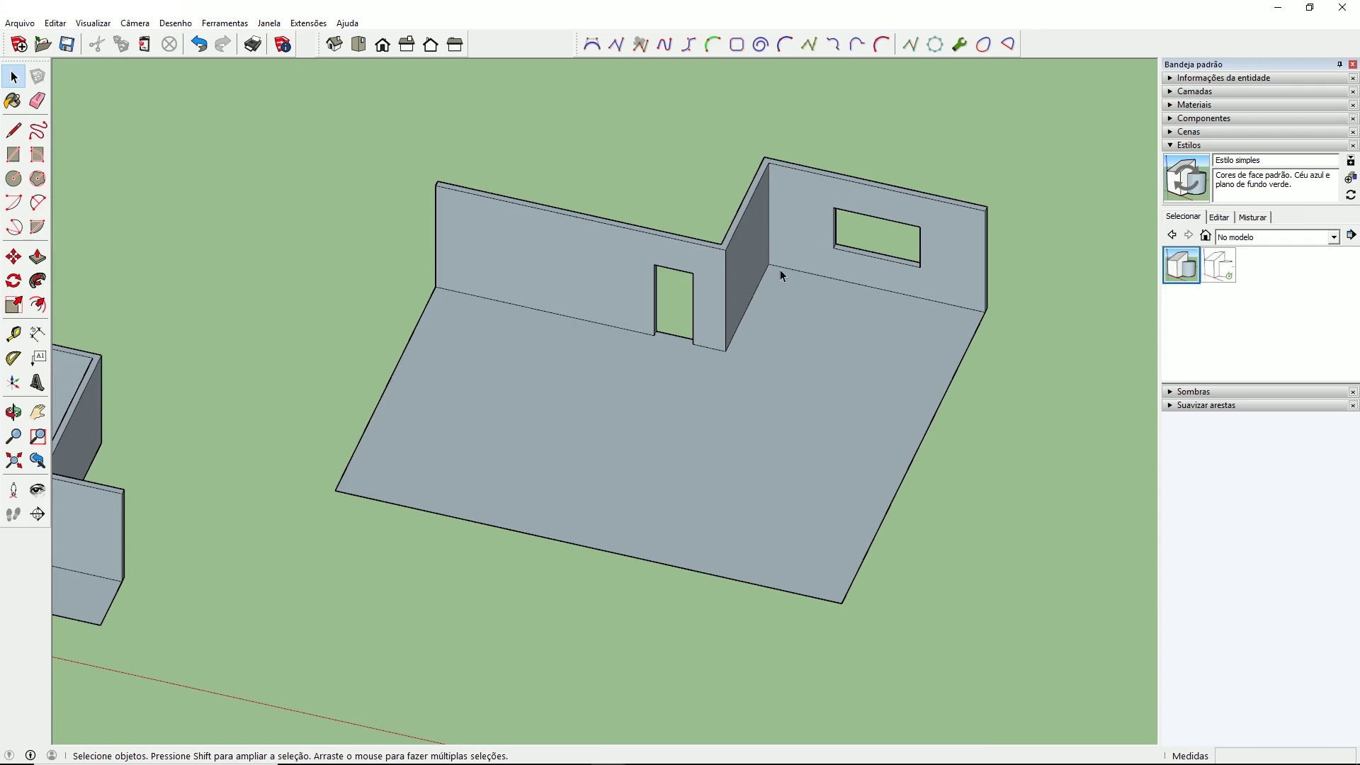
# Switch the camera from parallel projection to Perspectiva
pyautogui.moveTo(587, 454); pyautogui.dragTo(697, 377, button='middle')
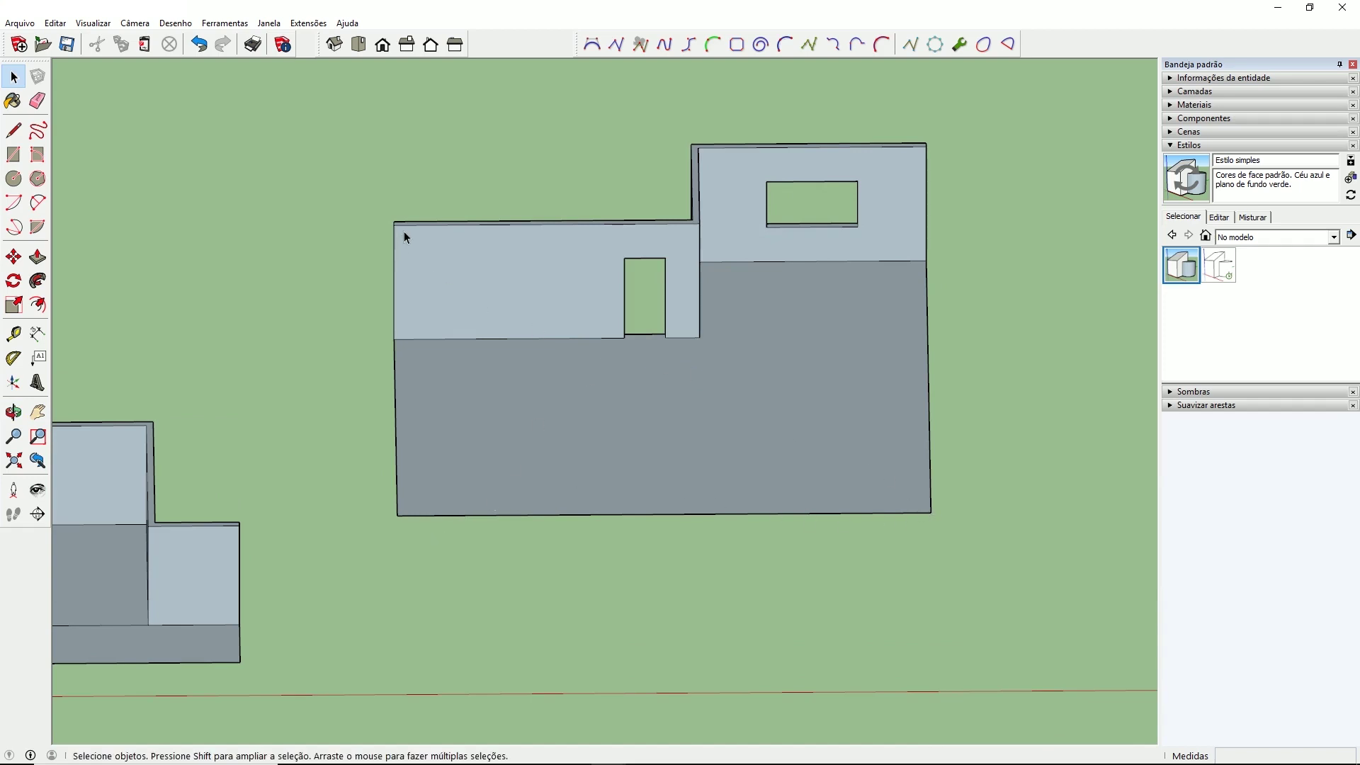
pyautogui.moveTo(849, 206); pyautogui.dragTo(814, 445, button='middle')
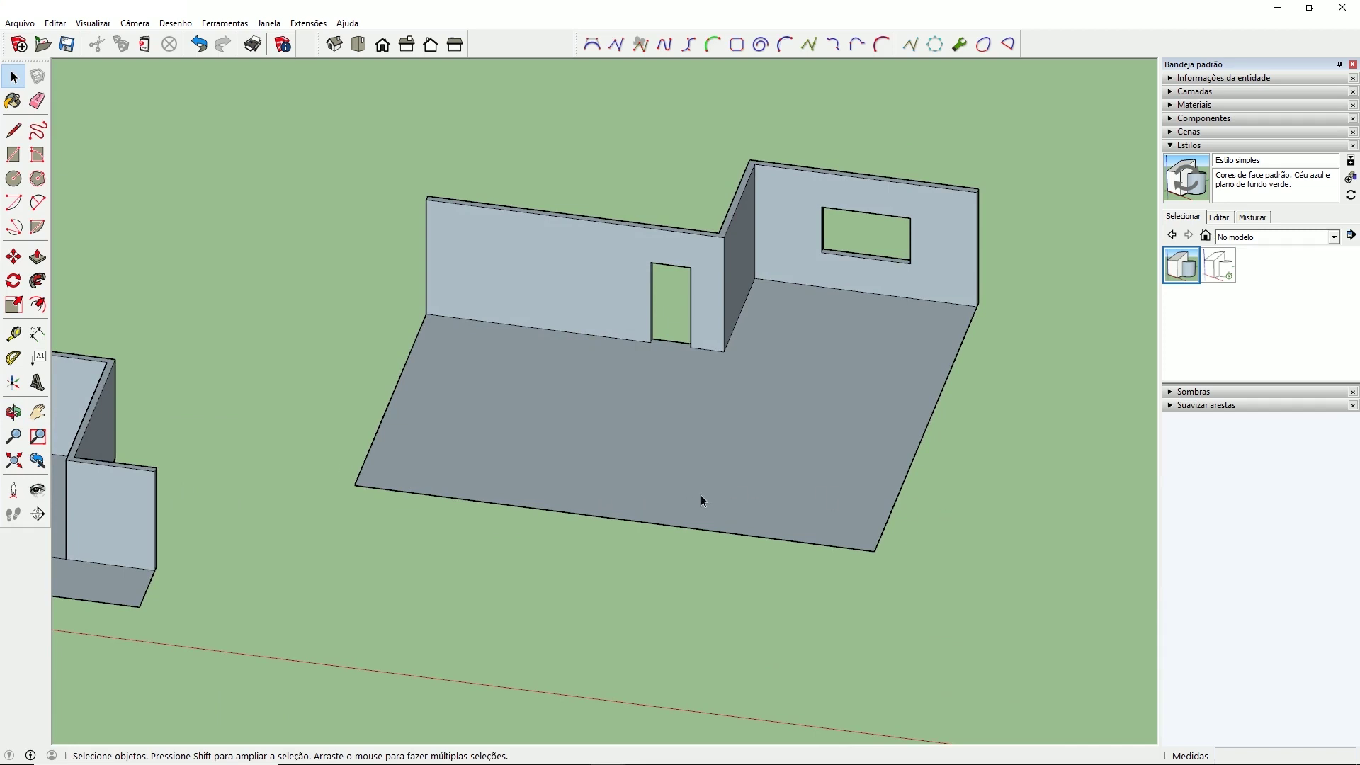
pyautogui.click(135, 22)
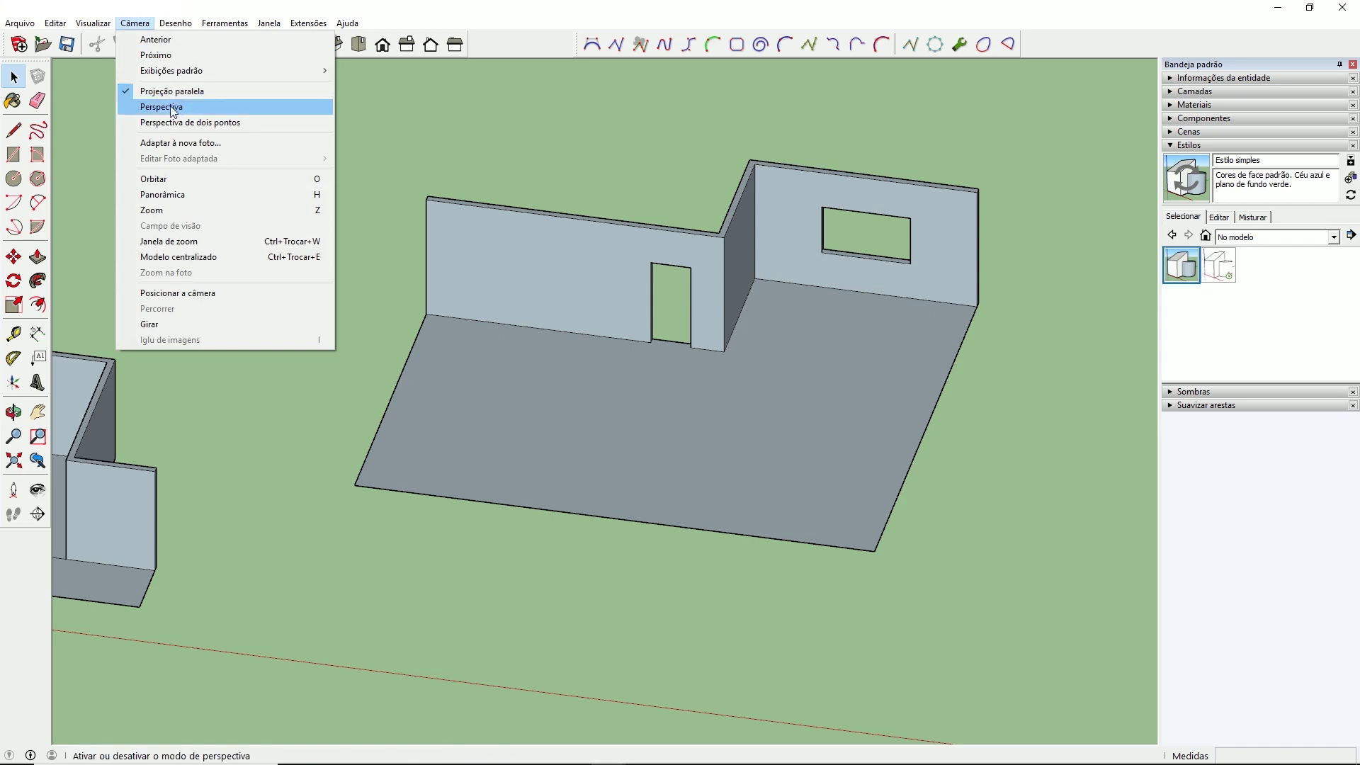
pyautogui.click(145, 112)
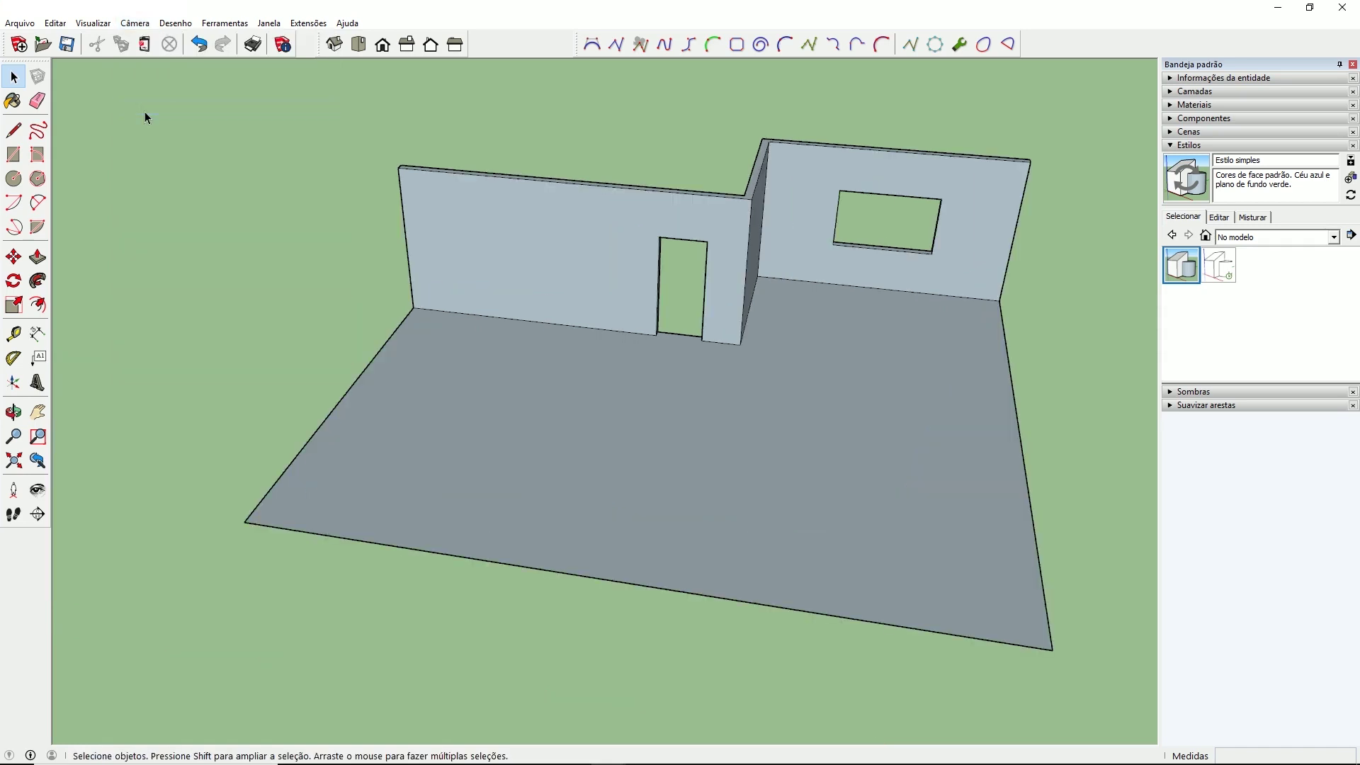
# Draw a ground rectangle about 50.21 m by 31.59 m behind the four room models
pyautogui.moveTo(921, 482); pyautogui.dragTo(898, 500, button='middle')
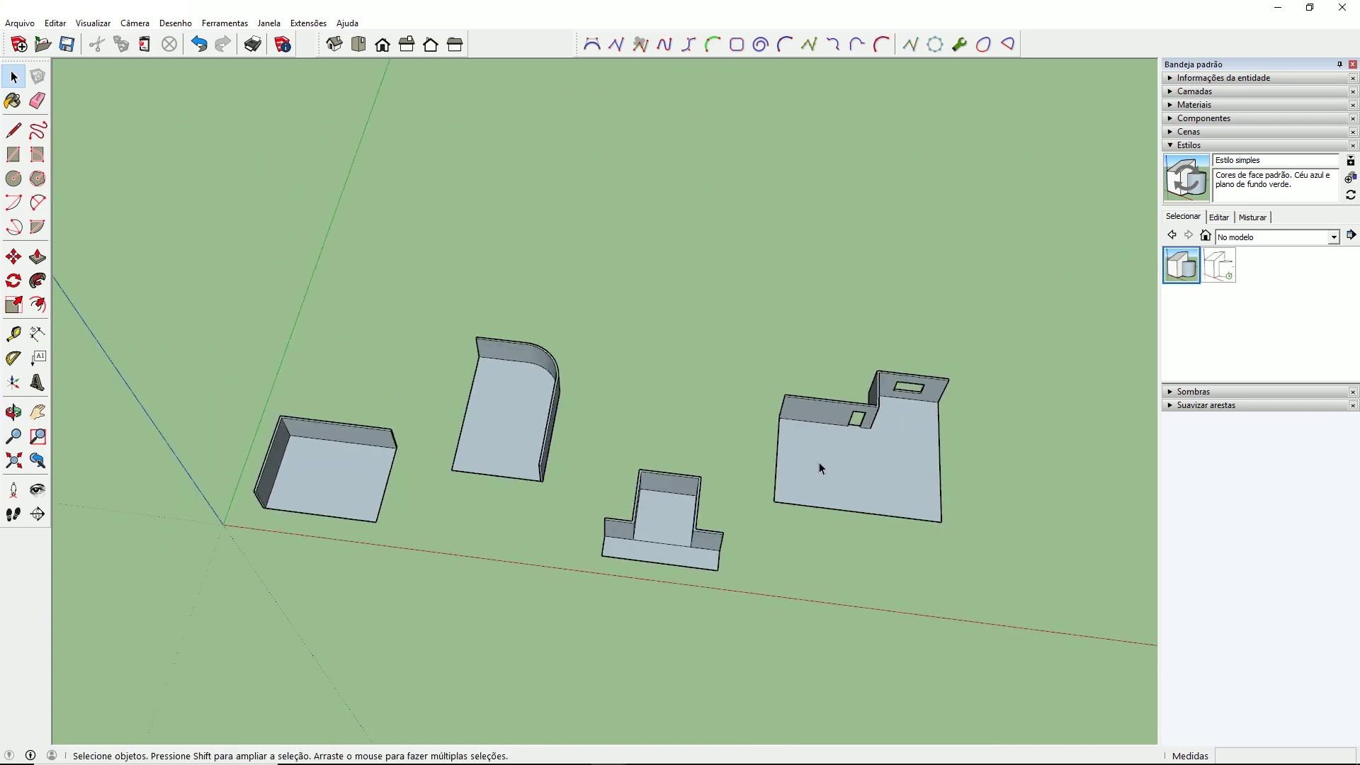
pyautogui.moveTo(816, 464); pyautogui.dragTo(692, 556, button='middle')
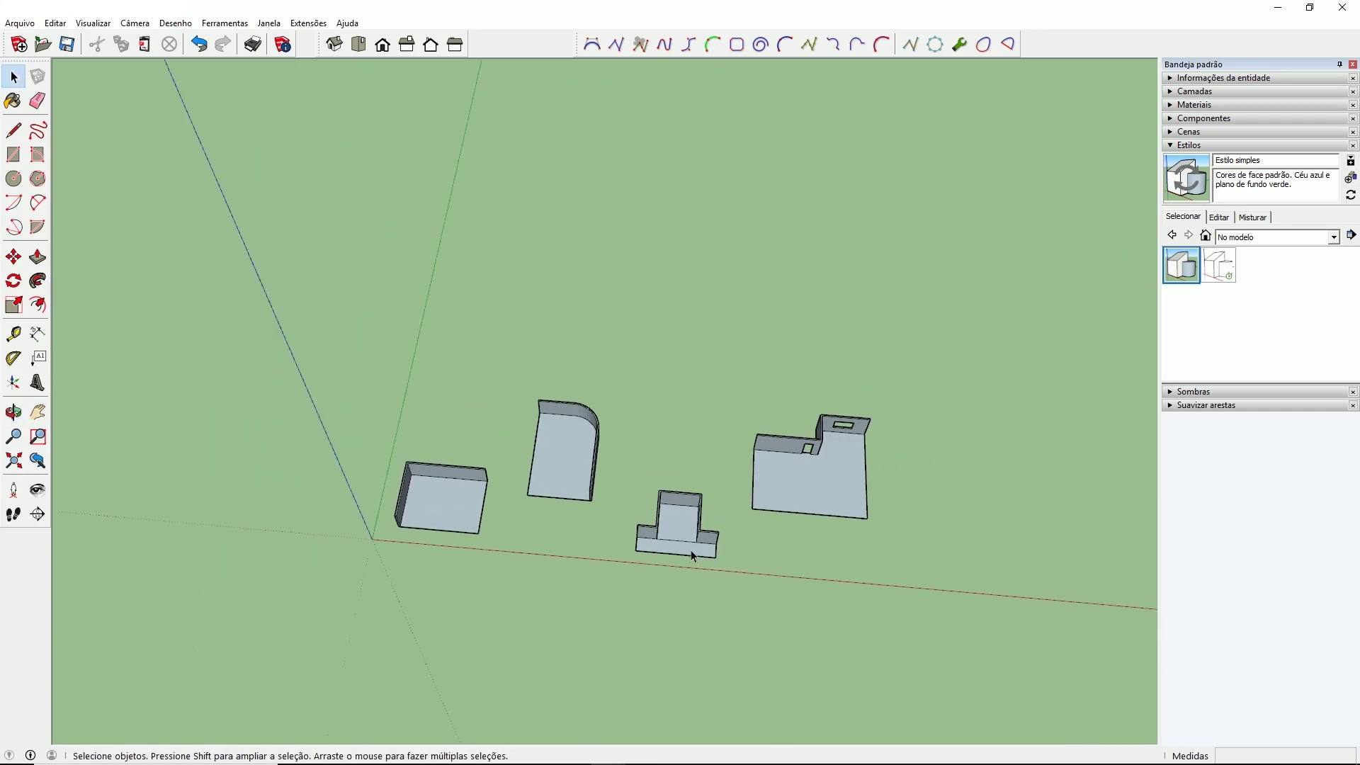
pyautogui.click(16, 158)
pyautogui.click(473, 149)
pyautogui.click(881, 387)
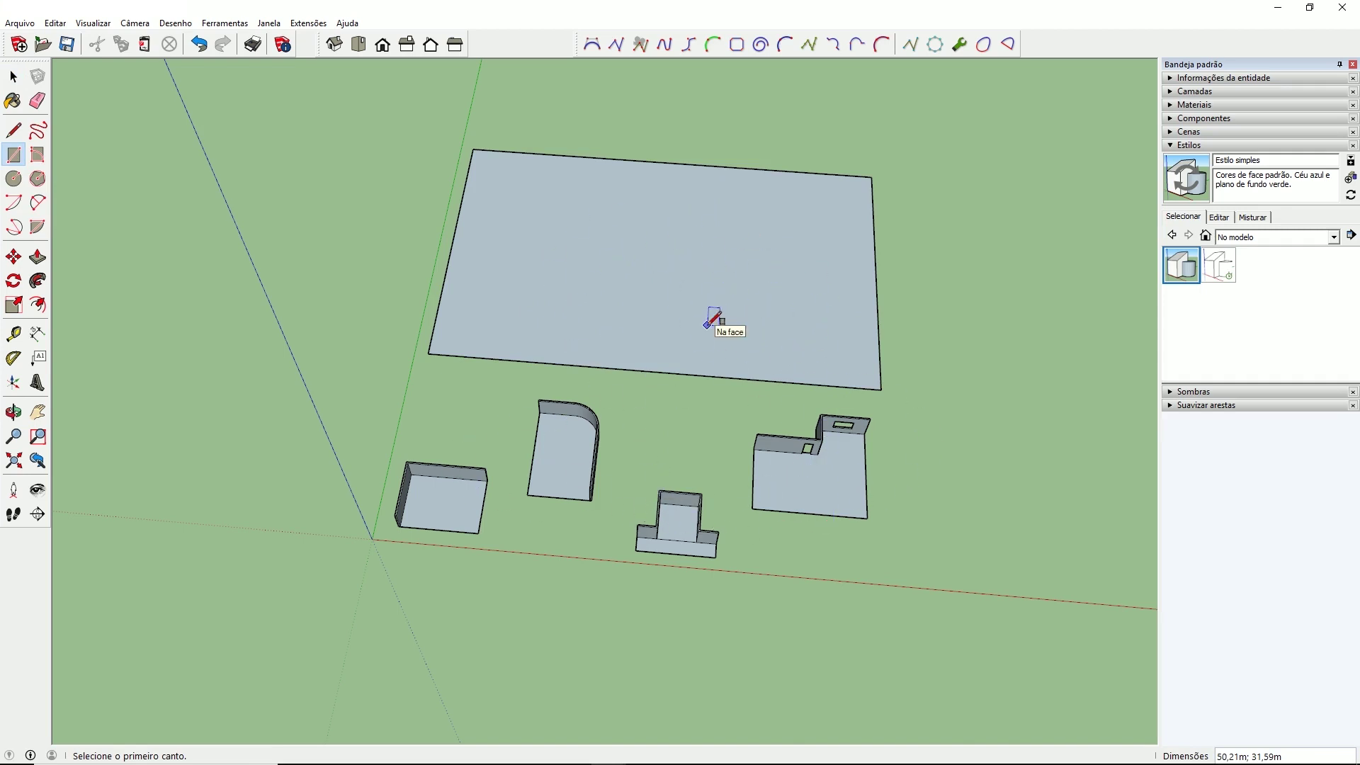
pyautogui.scroll(5, 685, 142)
pyautogui.moveTo(692, 167); pyautogui.dragTo(674, 202, button='middle')
pyautogui.press('space')
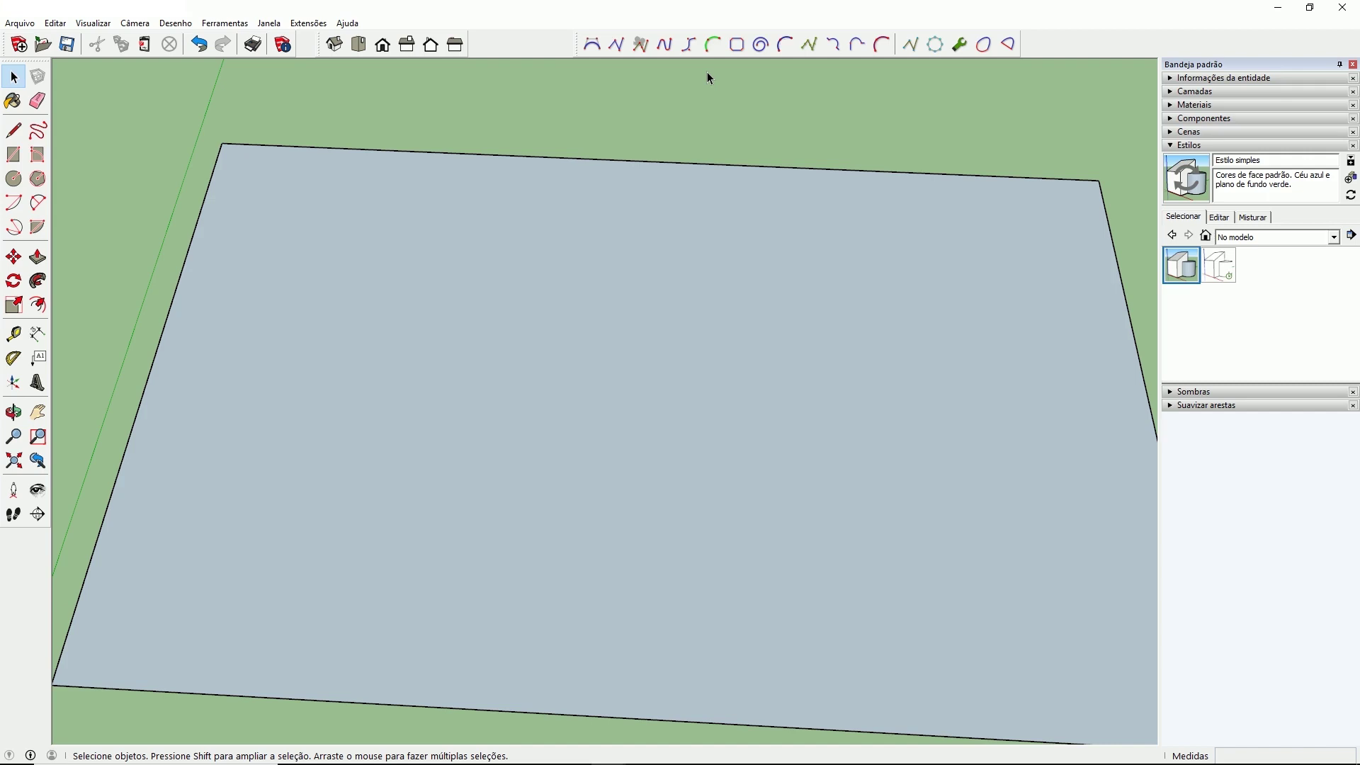
# Draw a closed, irregular Catmull Spline outline through ten control points near the front corner of the large rectangle, beside the green axis
pyautogui.click(713, 44)
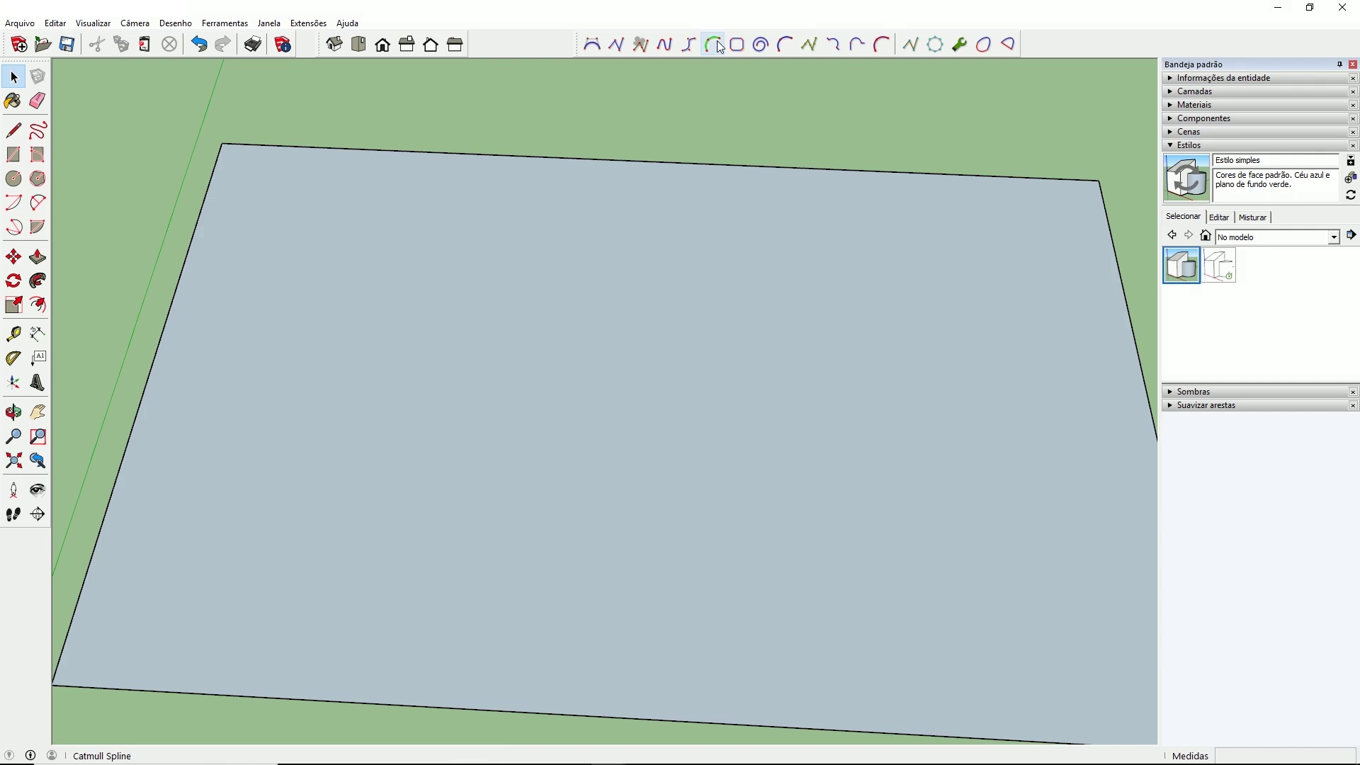
pyautogui.scroll(-3, 587, 266)
pyautogui.moveTo(595, 267); pyautogui.dragTo(333, 586, button='middle')
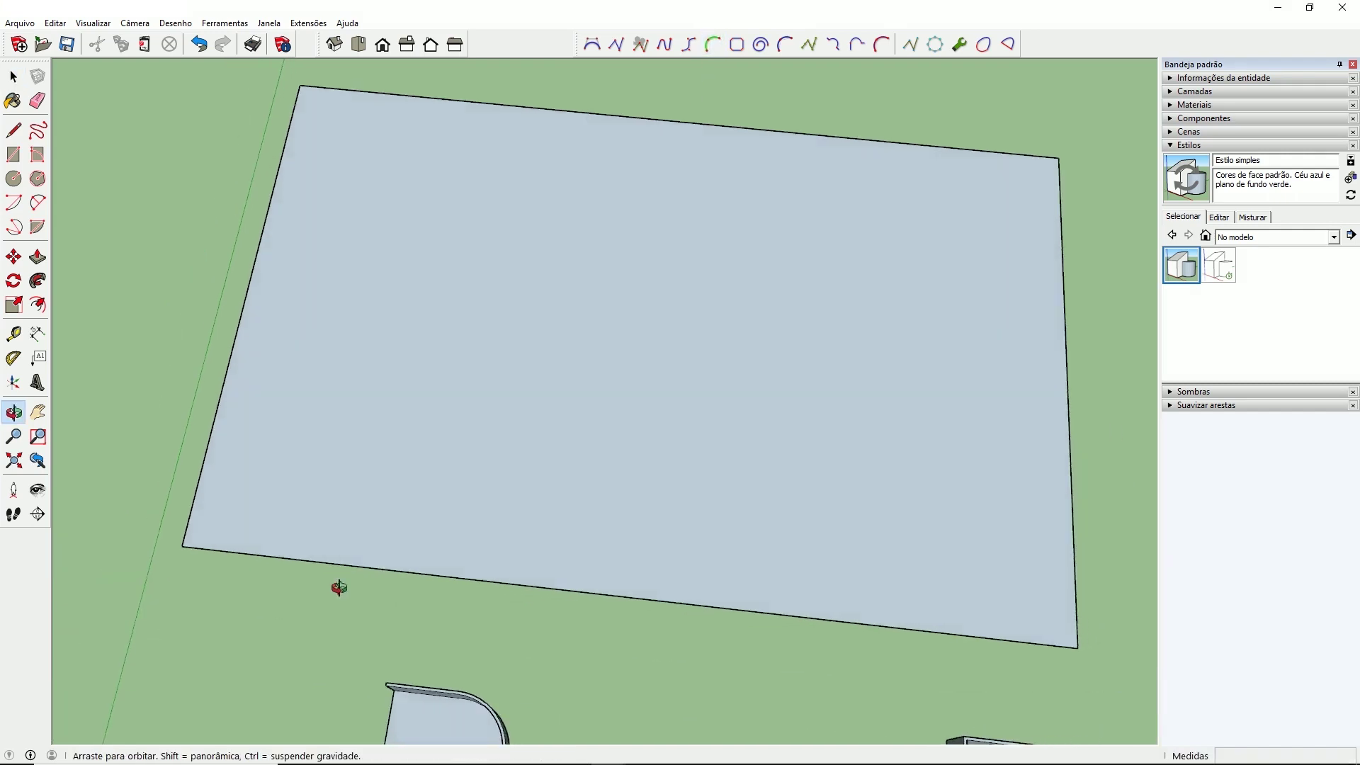
pyautogui.scroll(5, 234, 422)
pyautogui.scroll(3, 387, 335)
pyautogui.scroll(-1, 387, 335)
pyautogui.click(381, 592)
pyautogui.click(289, 494)
pyautogui.click(351, 410)
pyautogui.click(496, 287)
pyautogui.click(585, 391)
pyautogui.click(679, 405)
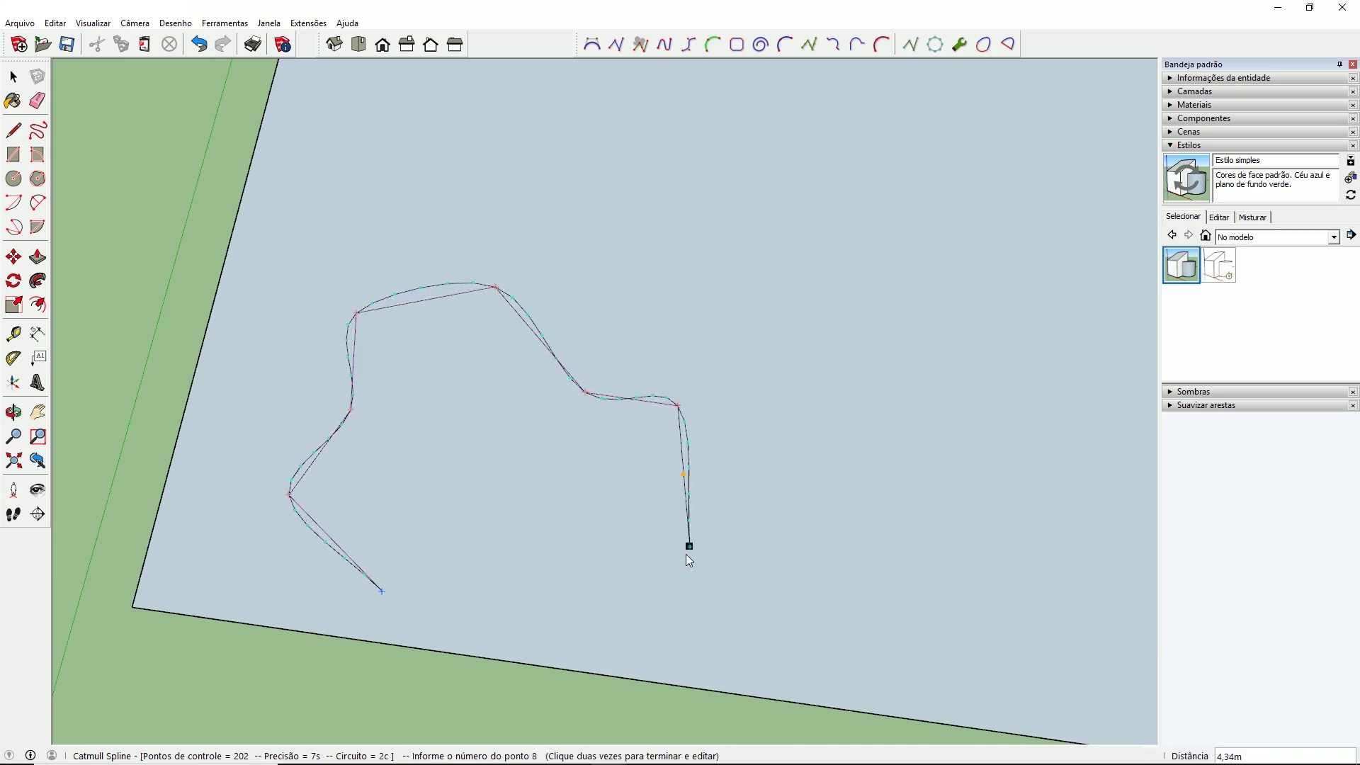
pyautogui.click(684, 557)
pyautogui.click(570, 590)
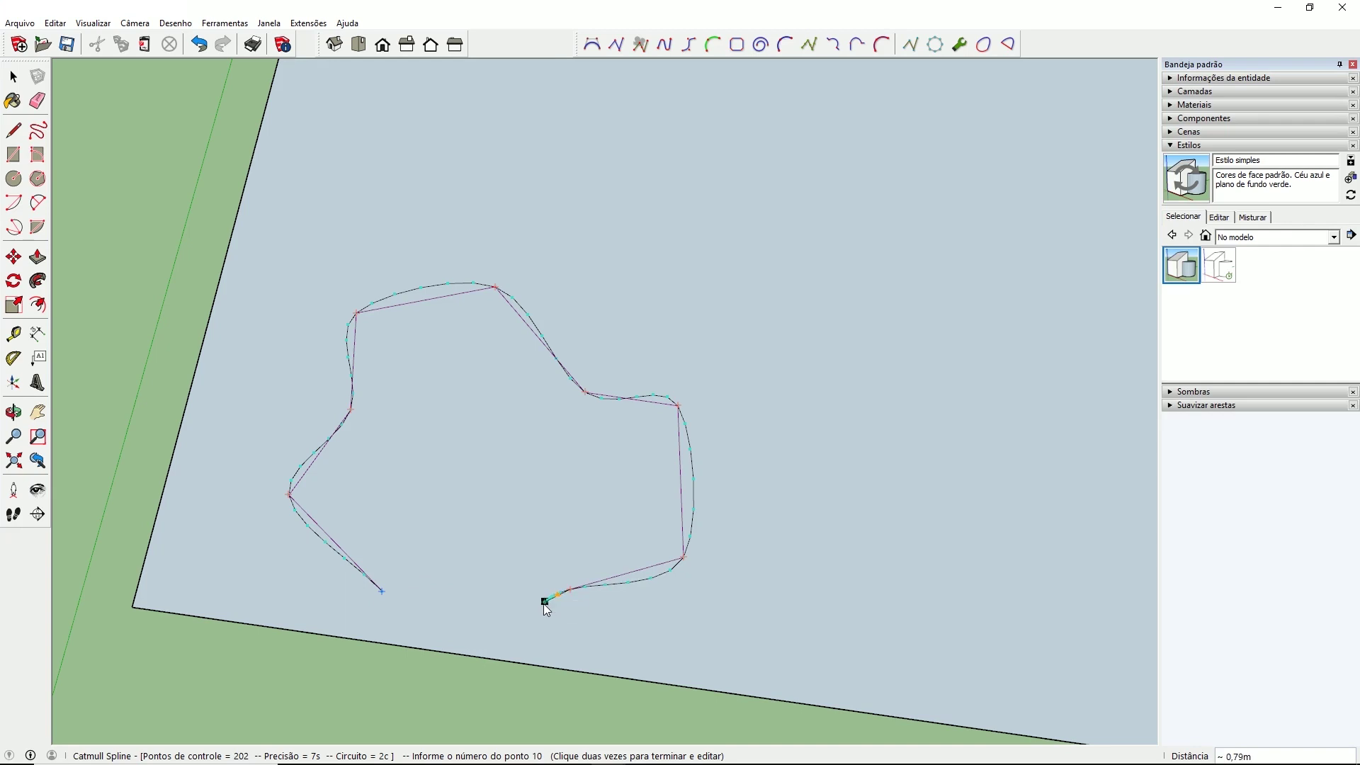
pyautogui.press('F9')
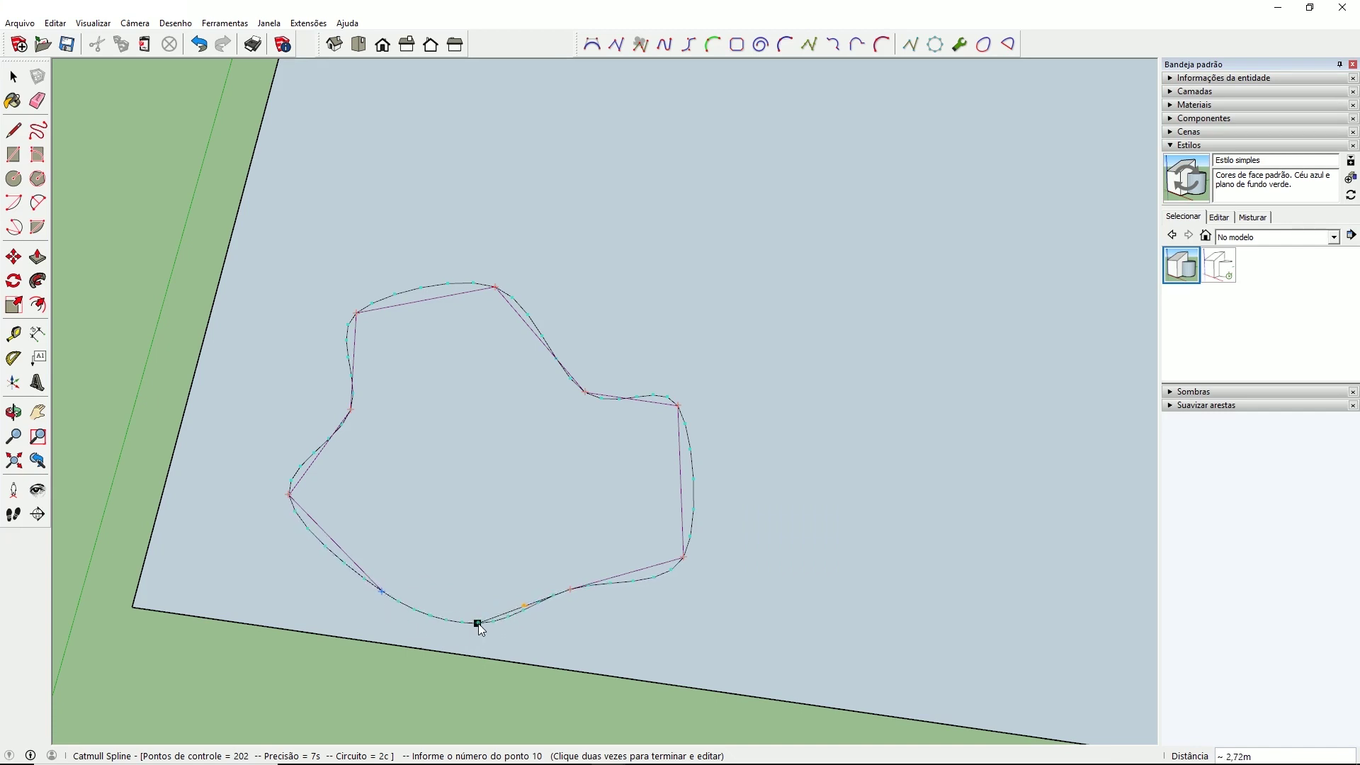
pyautogui.doubleClick(473, 622)
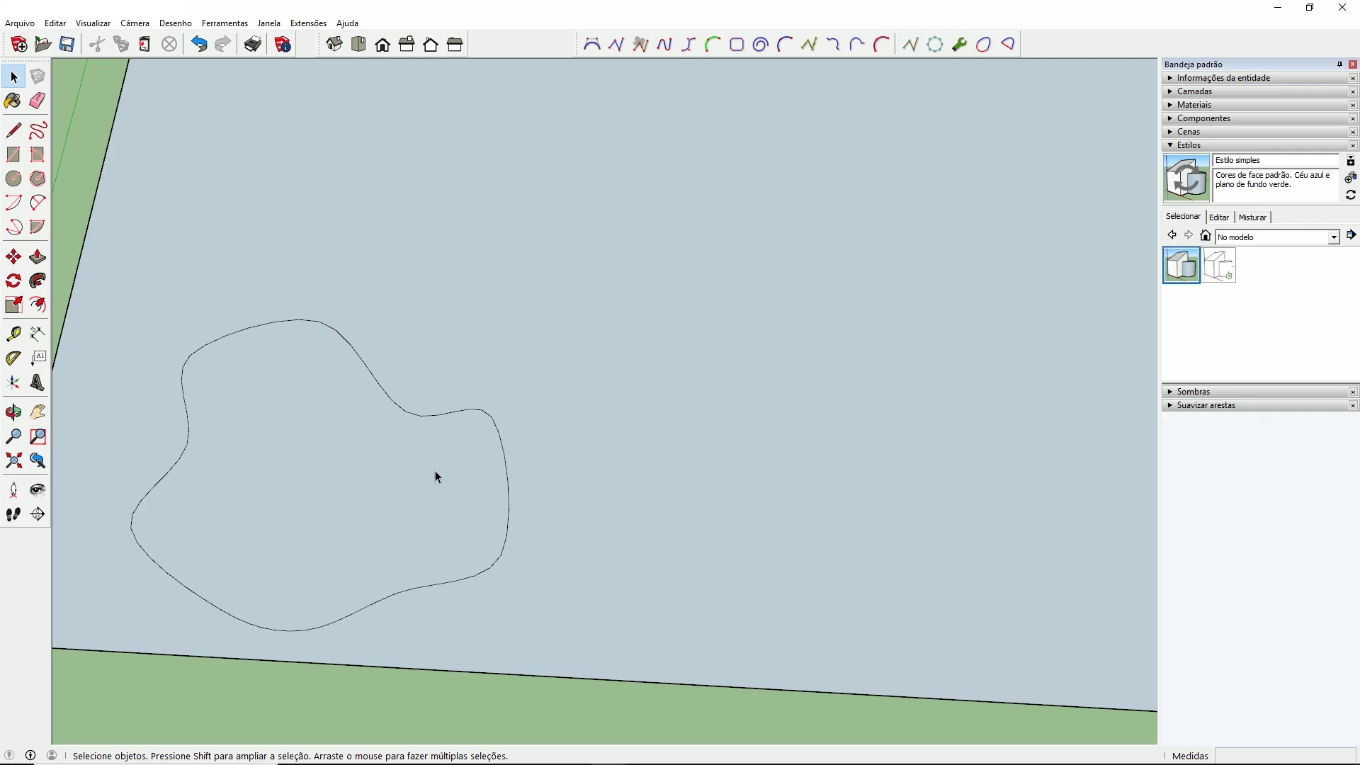
# Draw a closed Catmull Spline outline through nearly thirty closely spaced control points beside the first outline, and examine its smoothness up close
pyautogui.click(712, 44)
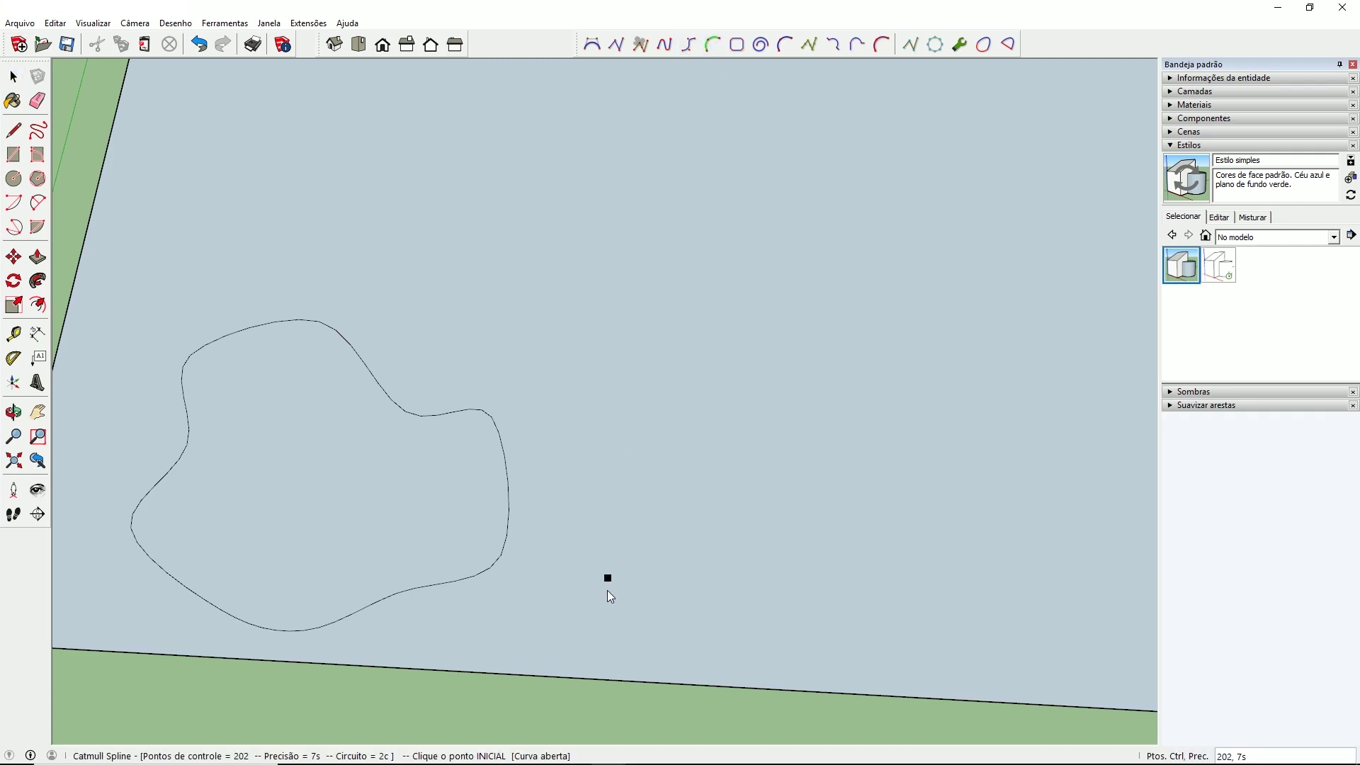
pyautogui.click(636, 631)
pyautogui.click(613, 609)
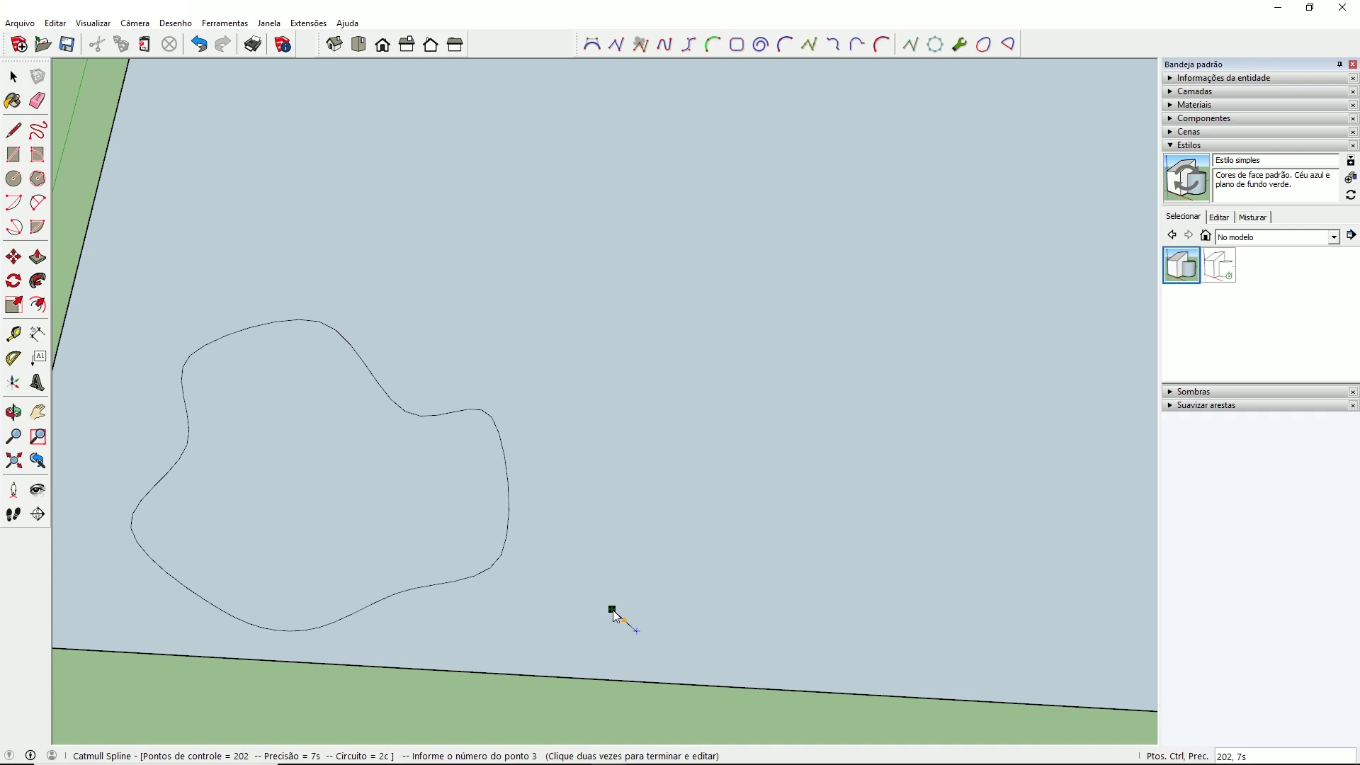
pyautogui.click(613, 580)
pyautogui.click(605, 552)
pyautogui.click(585, 518)
pyautogui.click(587, 493)
pyautogui.click(602, 474)
pyautogui.click(625, 448)
pyautogui.click(639, 422)
pyautogui.click(657, 397)
pyautogui.click(687, 391)
pyautogui.click(755, 380)
pyautogui.click(784, 362)
pyautogui.click(802, 358)
pyautogui.click(825, 425)
pyautogui.click(810, 446)
pyautogui.click(813, 467)
pyautogui.click(821, 485)
pyautogui.click(824, 517)
pyautogui.click(806, 539)
pyautogui.click(778, 561)
pyautogui.click(759, 582)
pyautogui.click(755, 606)
pyautogui.click(732, 635)
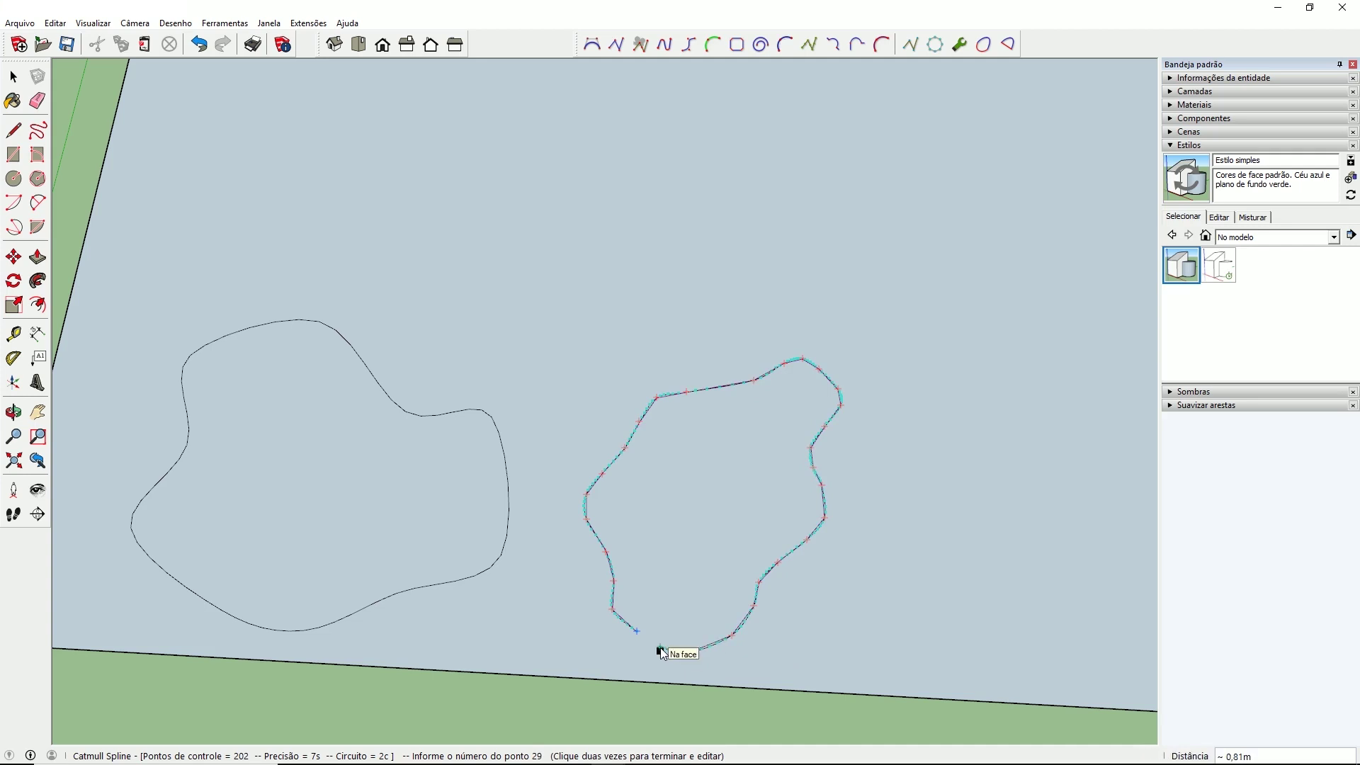
pyautogui.doubleClick(662, 652)
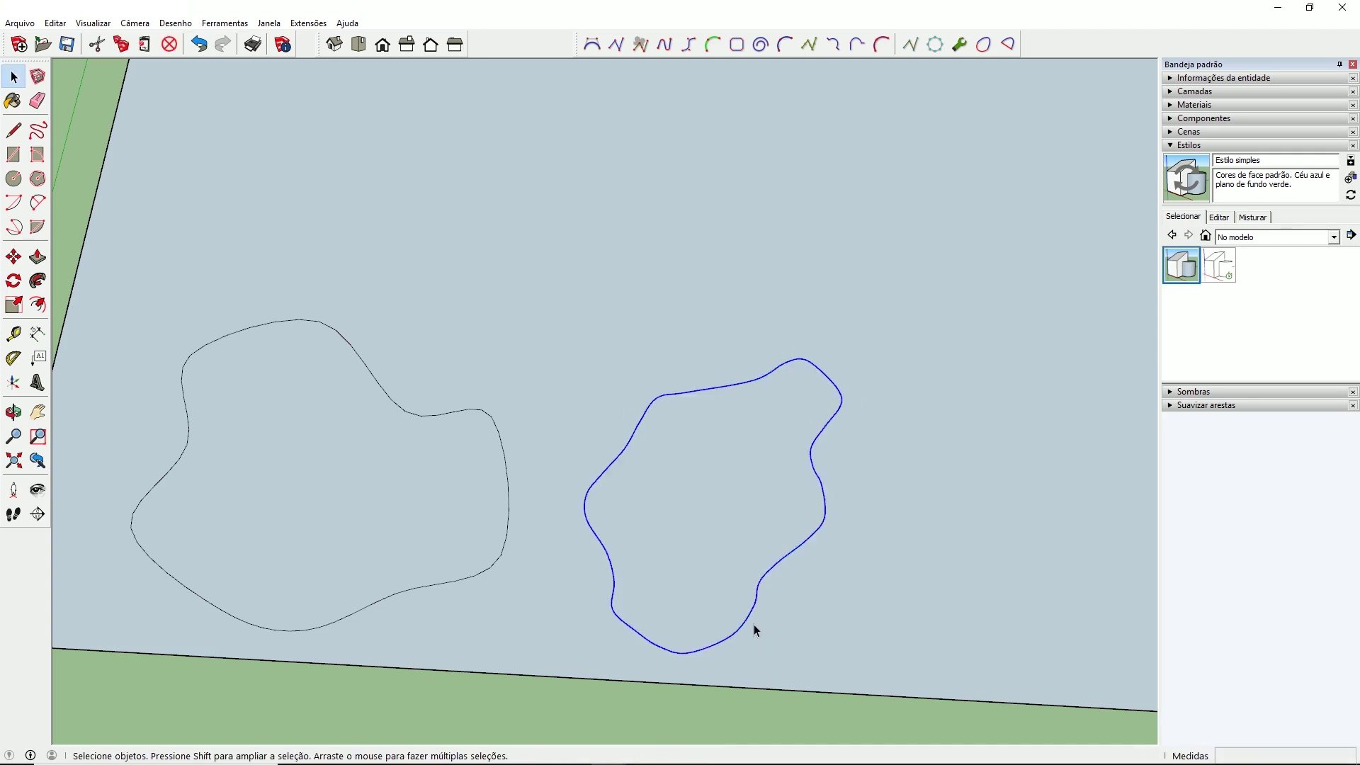
pyautogui.scroll(3, 753, 621)
pyautogui.scroll(3, 662, 690)
pyautogui.scroll(1, 662, 690)
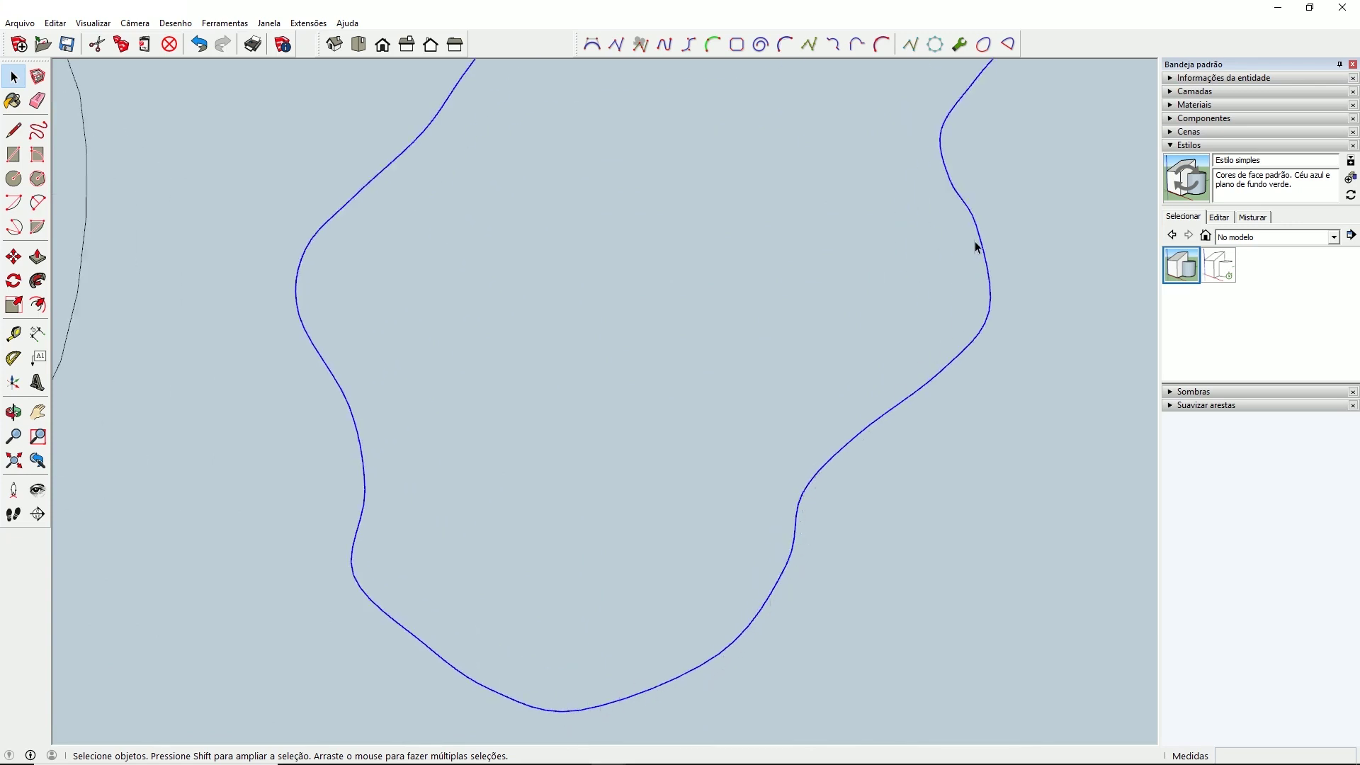
pyautogui.scroll(-3, 707, 726)
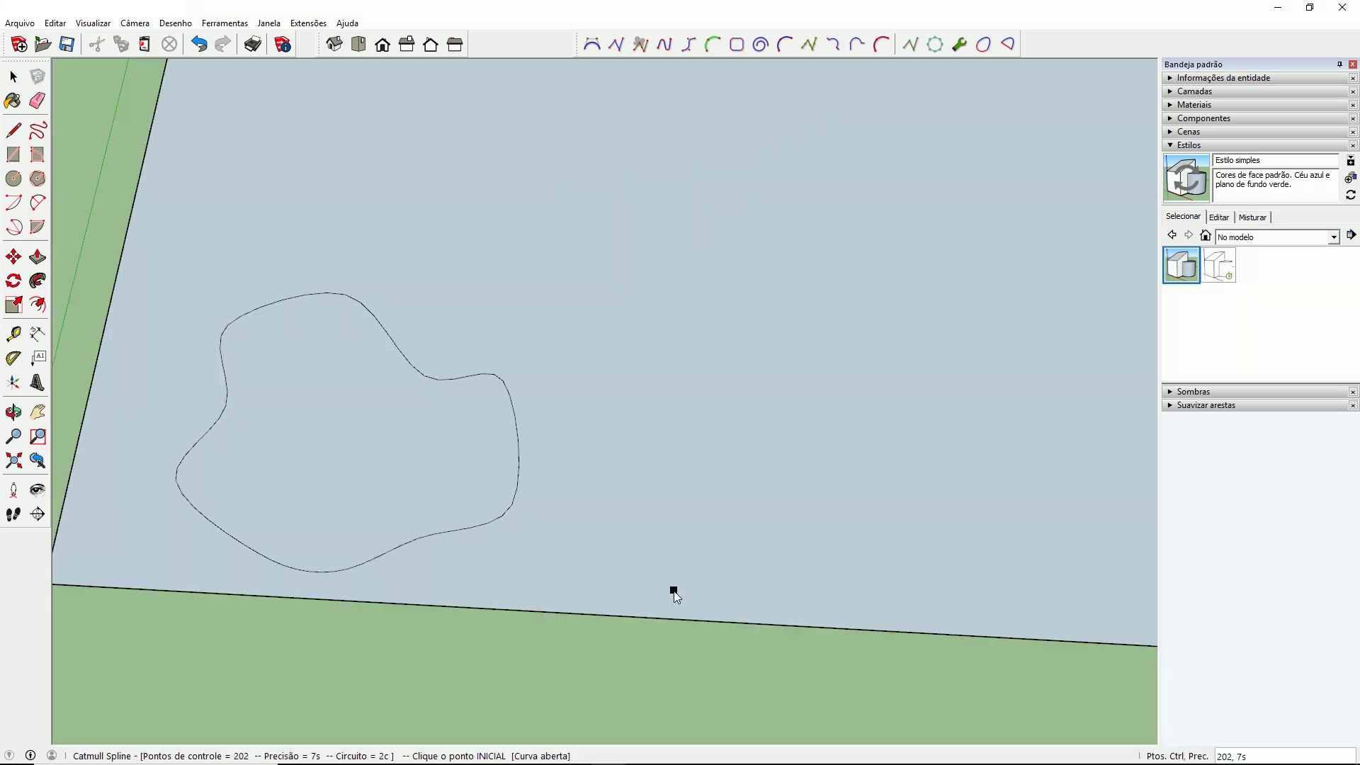
# Draw a closed Catmull Spline outline through seven widely spaced control points beside the first outline, along the rectangle's front edge, and deselect it
pyautogui.click(654, 568)
pyautogui.click(561, 465)
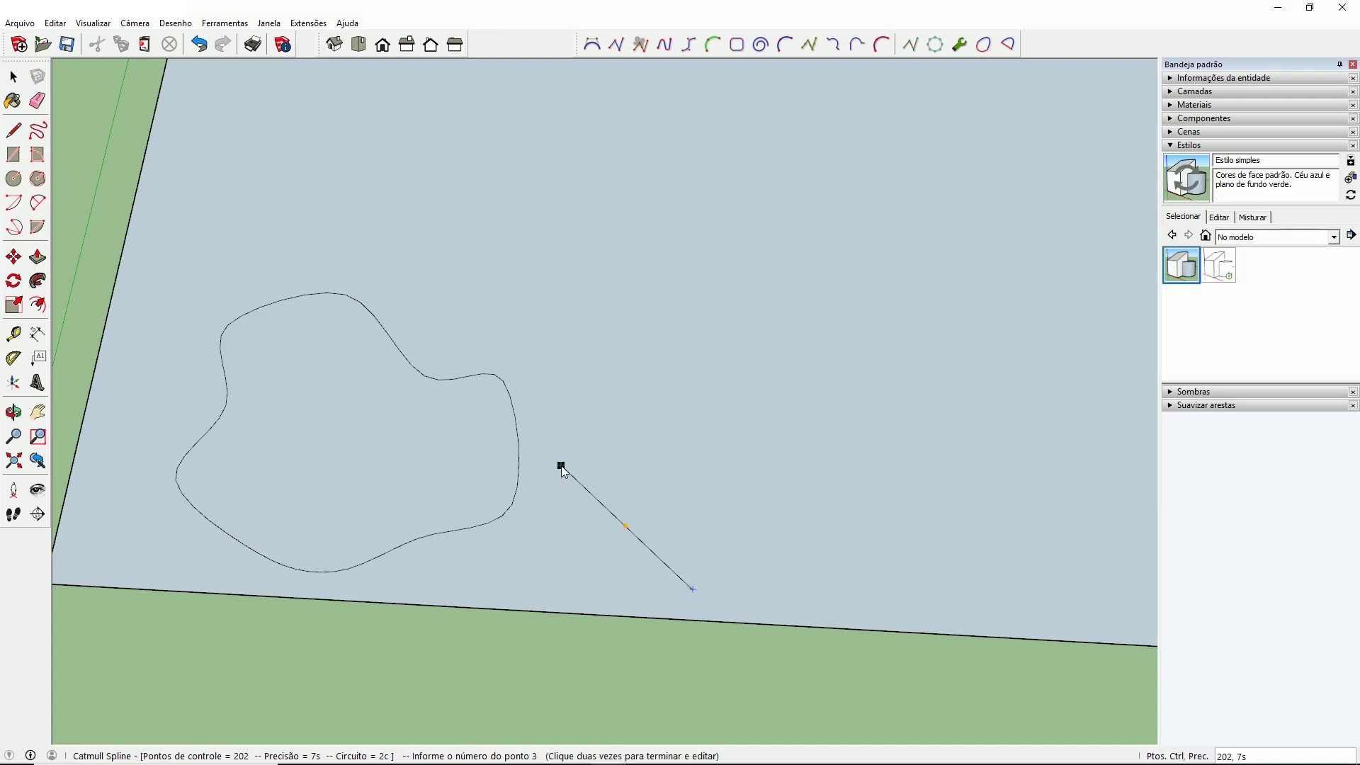
pyautogui.click(633, 300)
pyautogui.click(771, 357)
pyautogui.click(918, 322)
pyautogui.click(919, 326)
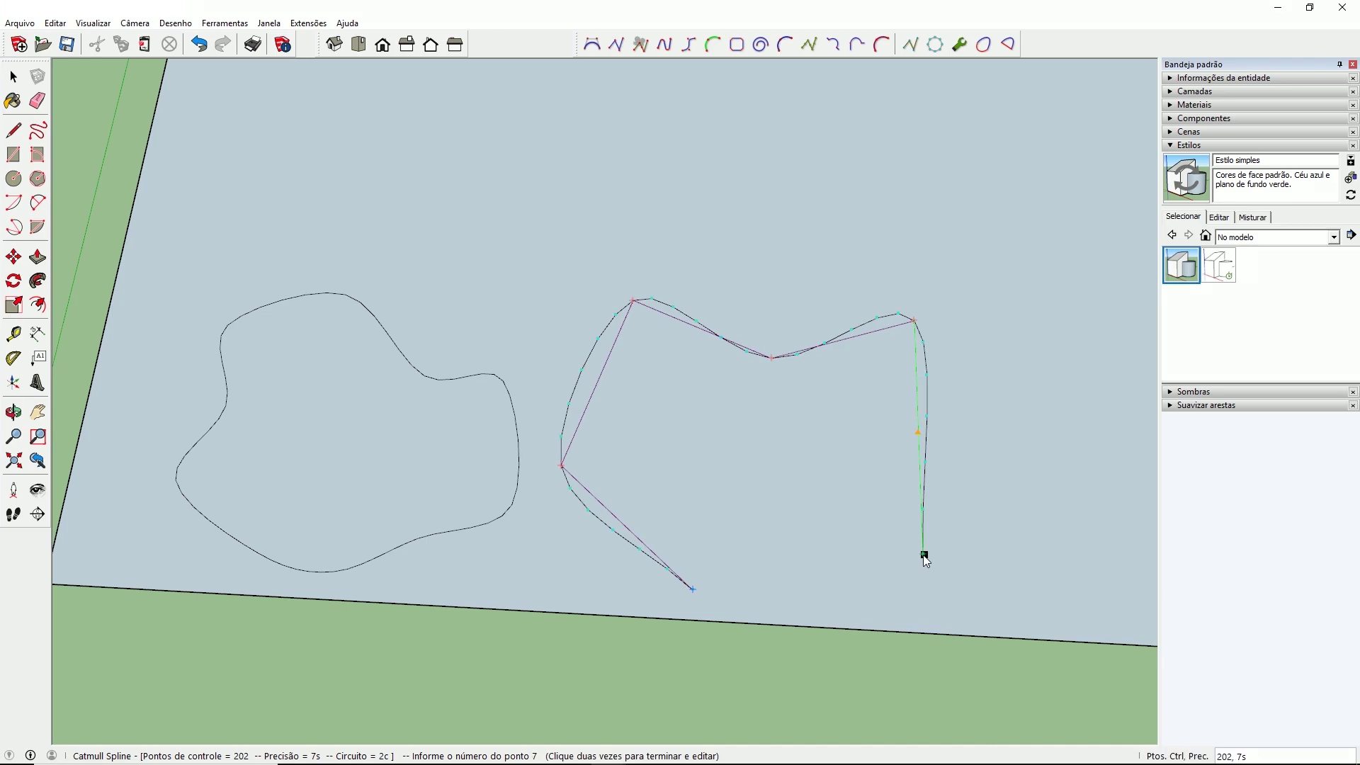
pyautogui.click(924, 556)
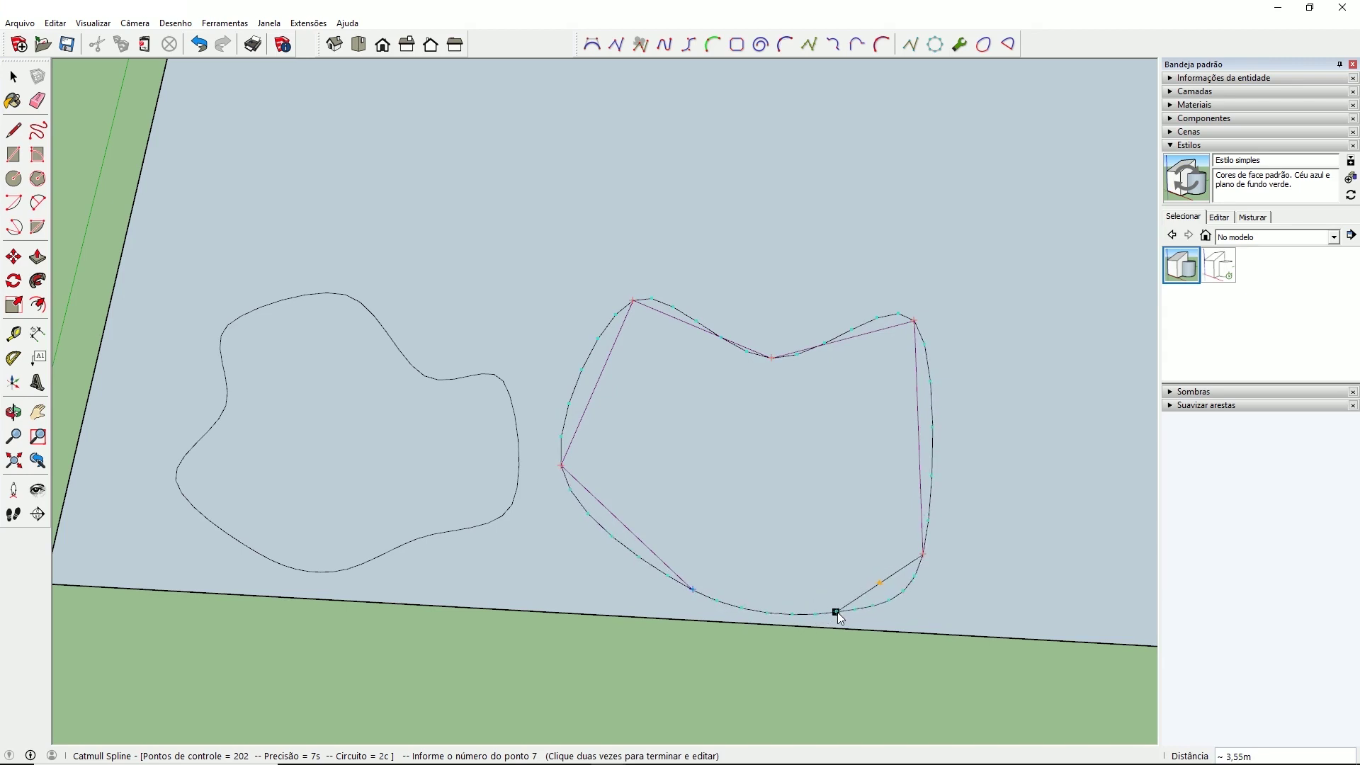
pyautogui.doubleClick(839, 614)
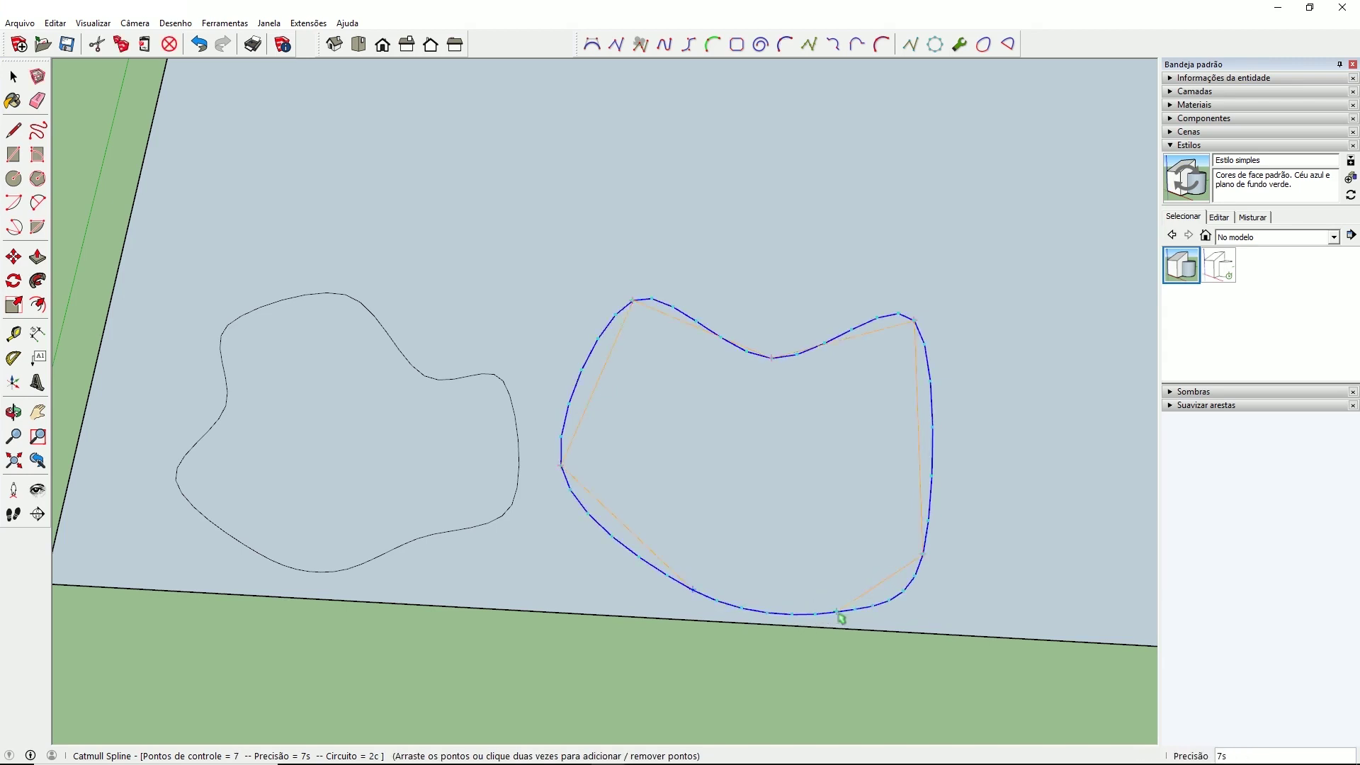
pyautogui.press('space')
pyautogui.click(739, 510)
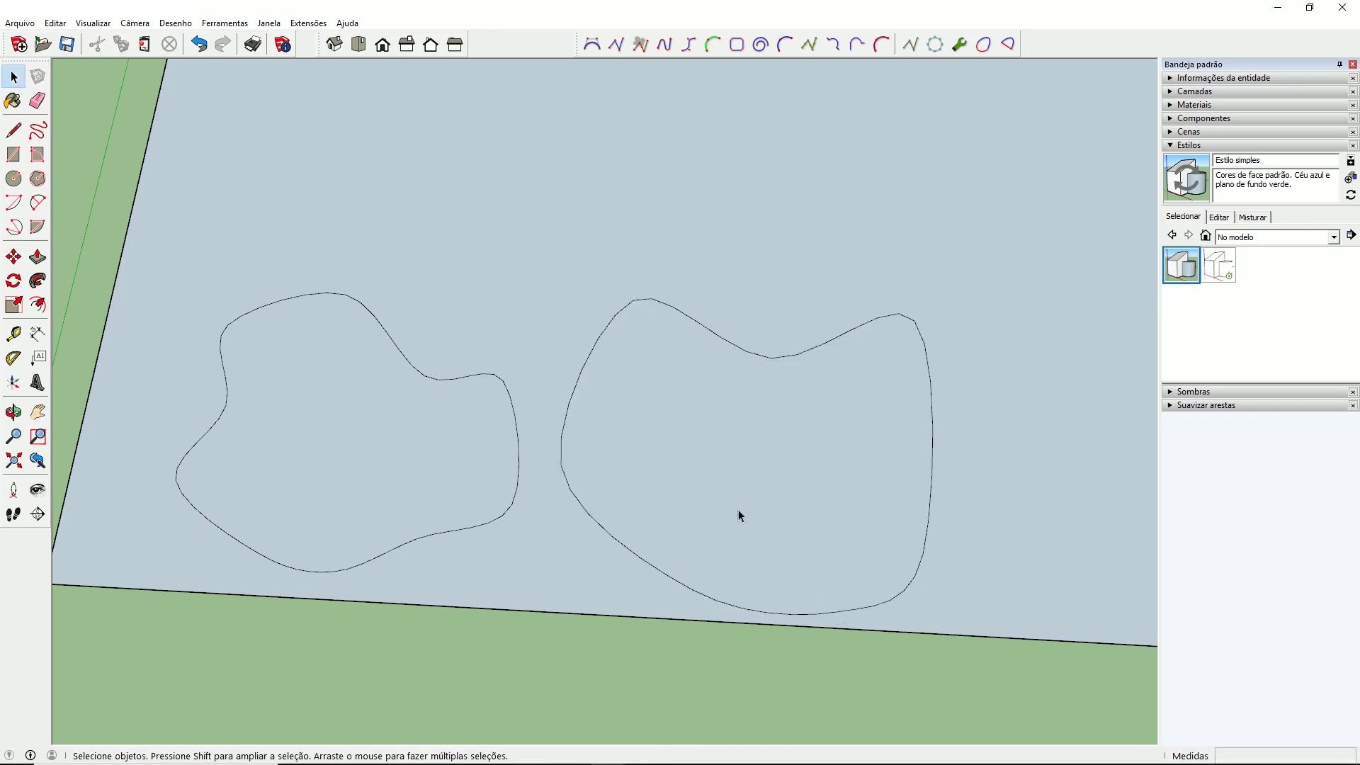
# Start a third Catmull Spline outline beyond the second one, placing its first three control points near the rectangle's front edge
pyautogui.scroll(-6, 749, 524)
pyautogui.scroll(8, 791, 570)
pyautogui.scroll(1, 756, 580)
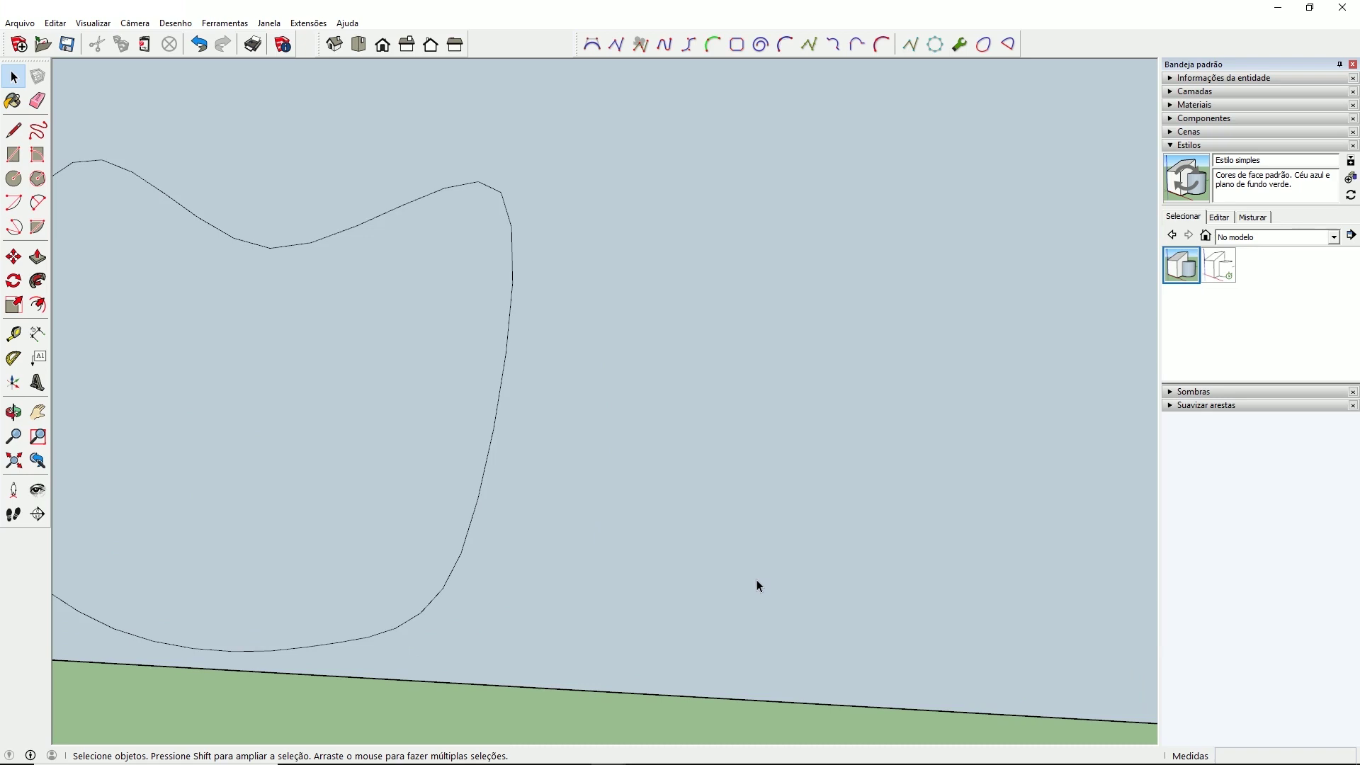
pyautogui.scroll(-3, 786, 565)
pyautogui.scroll(1, 799, 557)
pyautogui.press('c')
pyautogui.click(745, 626)
pyautogui.click(574, 596)
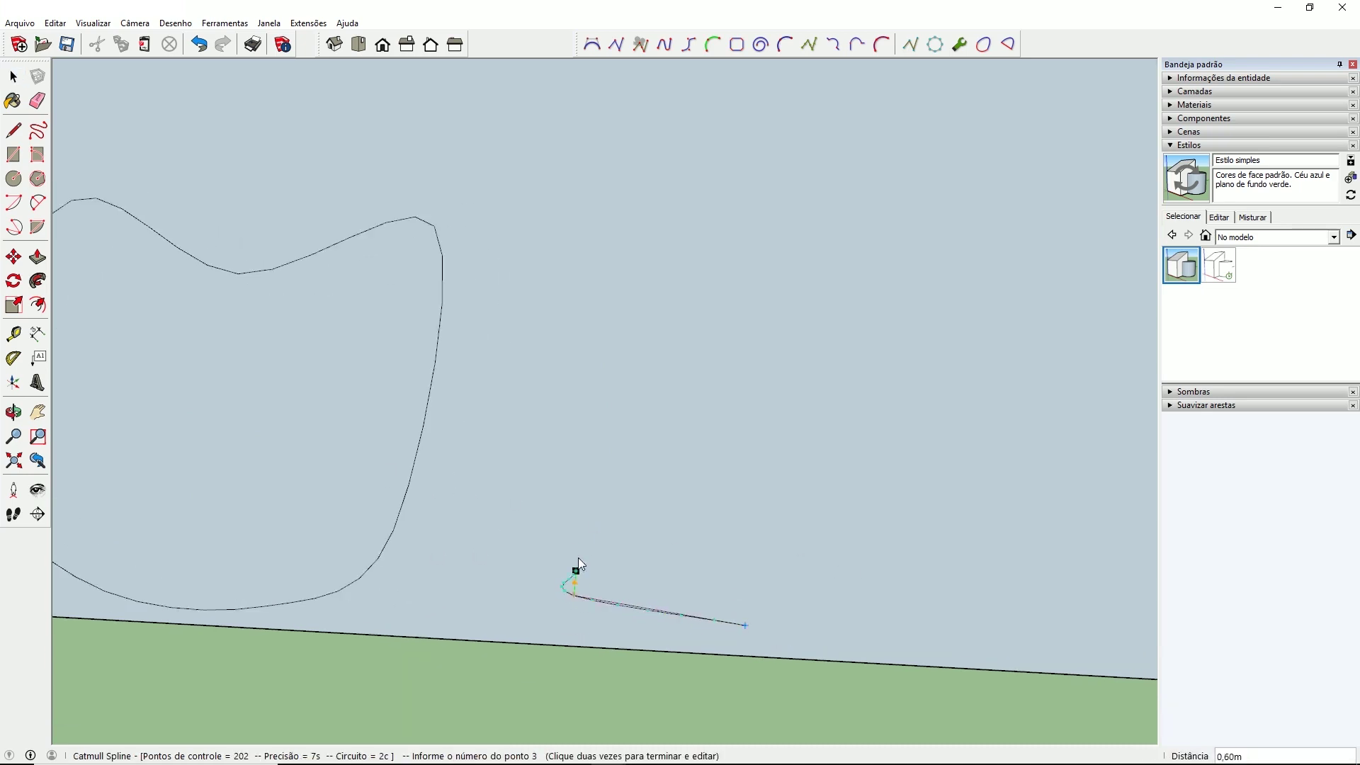
pyautogui.click(581, 508)
# Try further control points on the unfinished third outline and remove them one at a time, going back to the third point
pyautogui.click(519, 433)
pyautogui.click(607, 358)
pyautogui.click(607, 358)
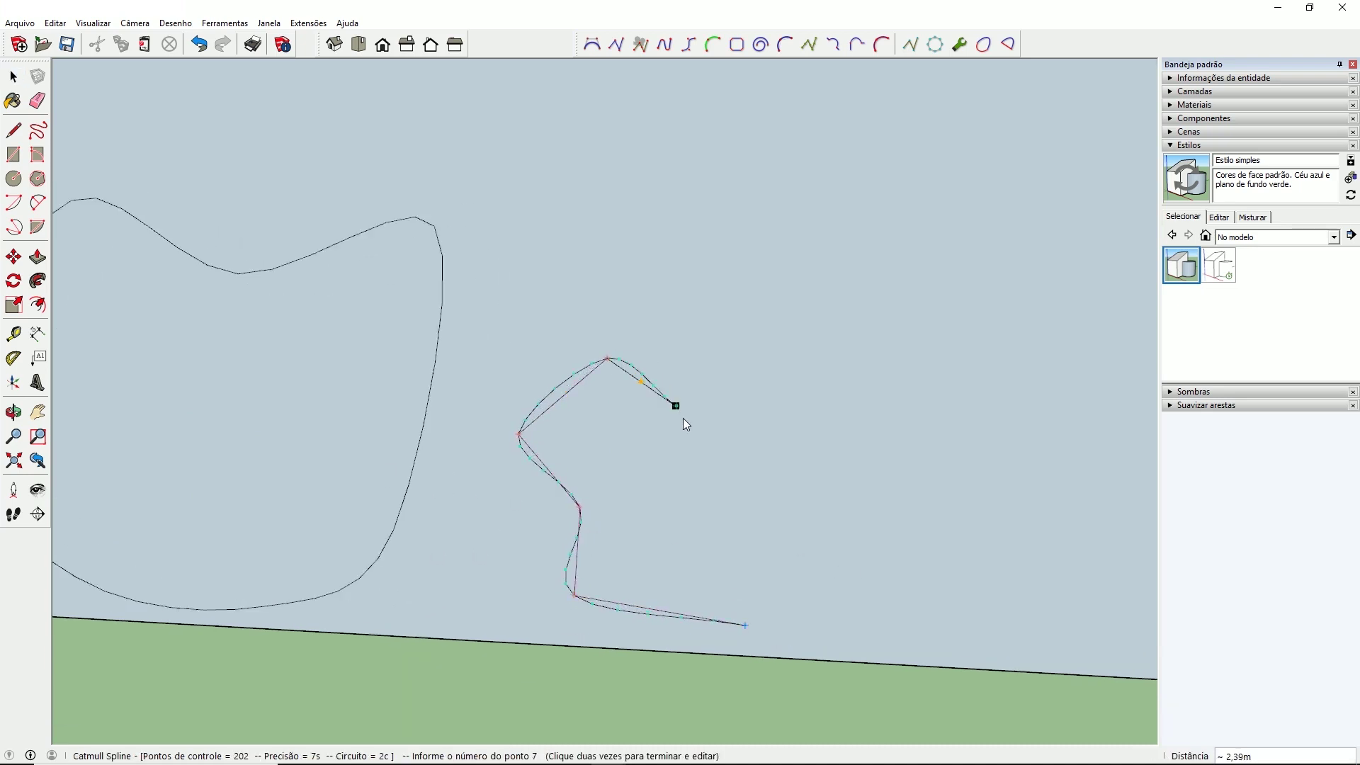
pyautogui.click(700, 456)
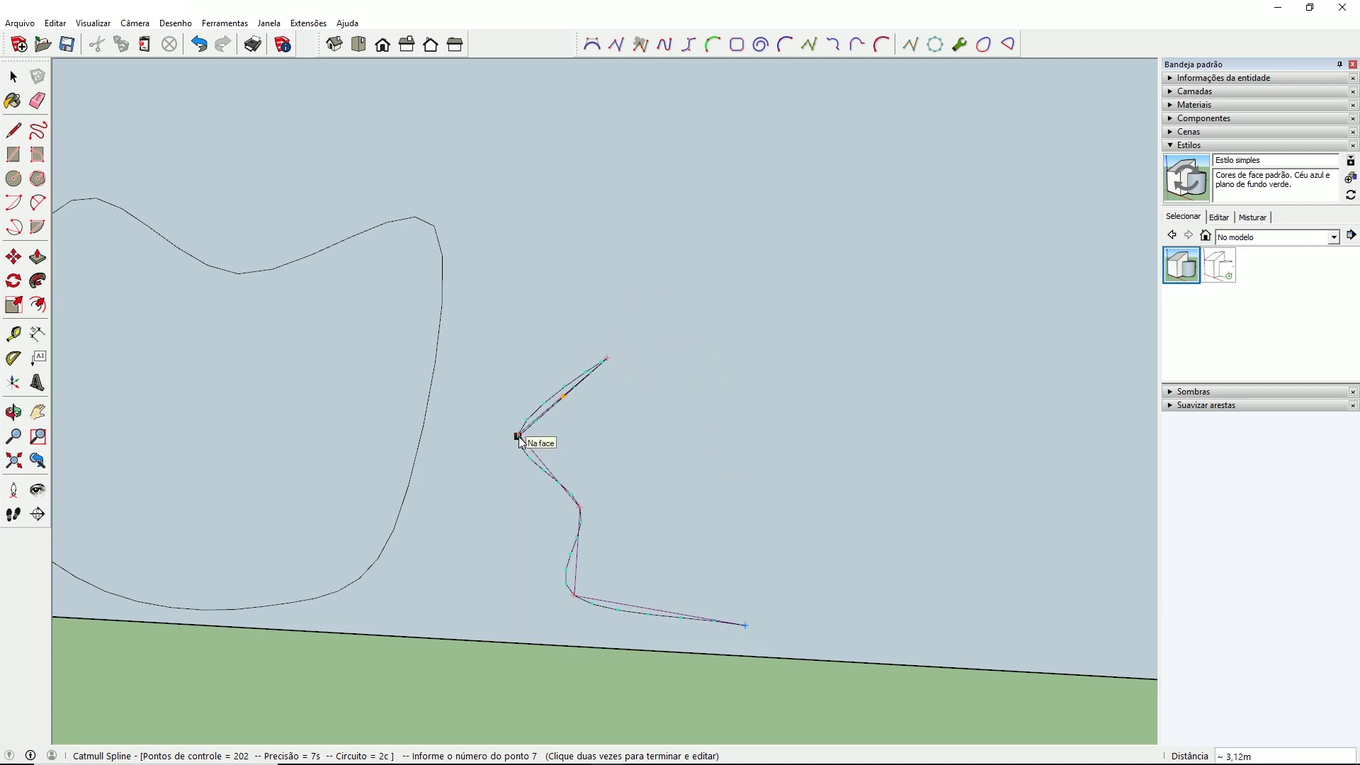
pyautogui.press('Escape')
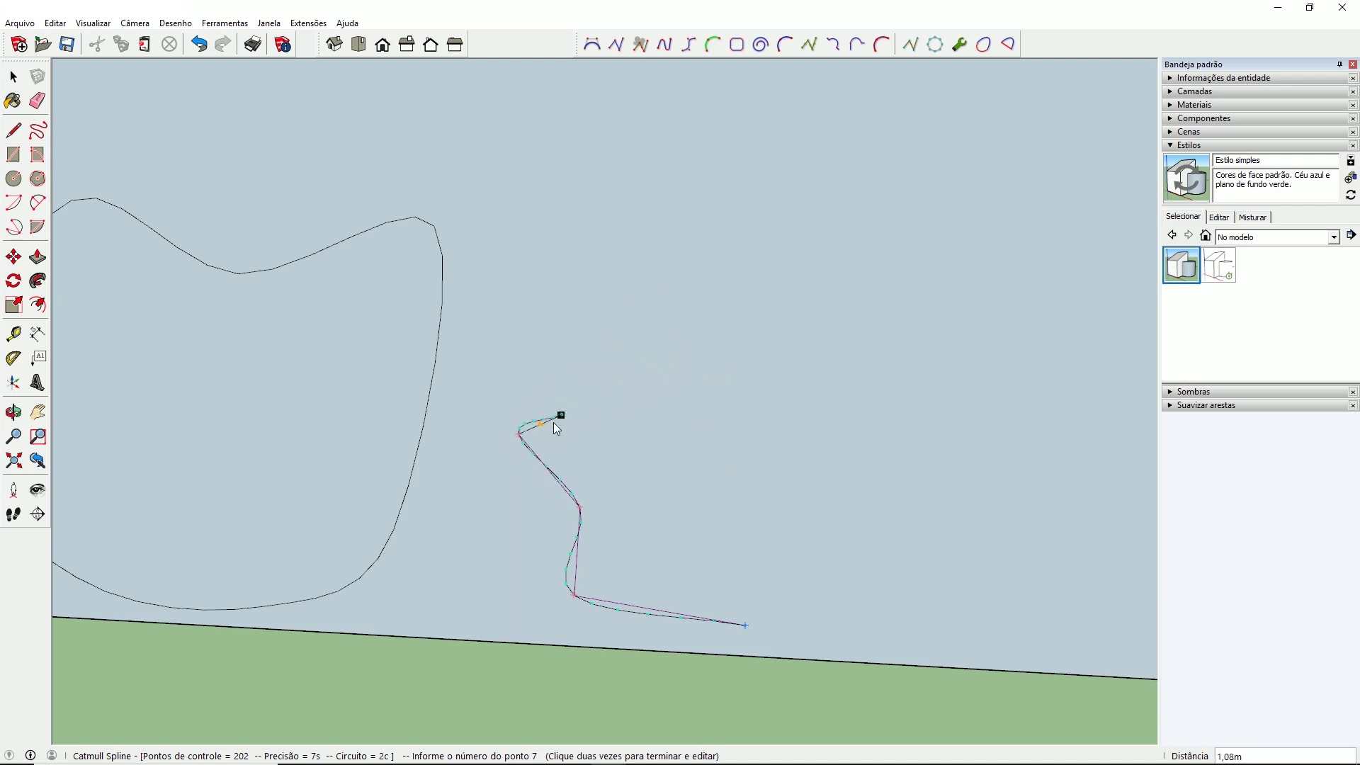
pyautogui.press('Escape')
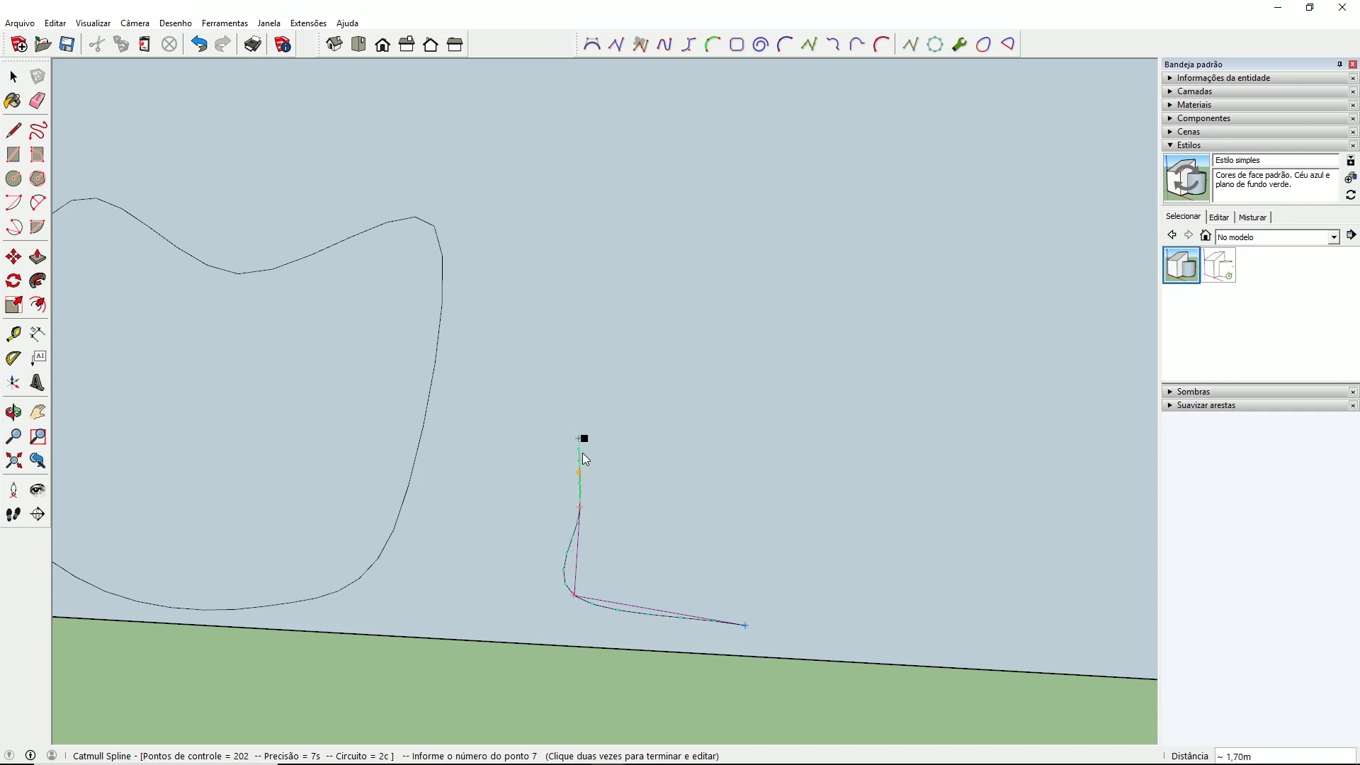
pyautogui.click(604, 470)
pyautogui.click(537, 406)
pyautogui.click(607, 318)
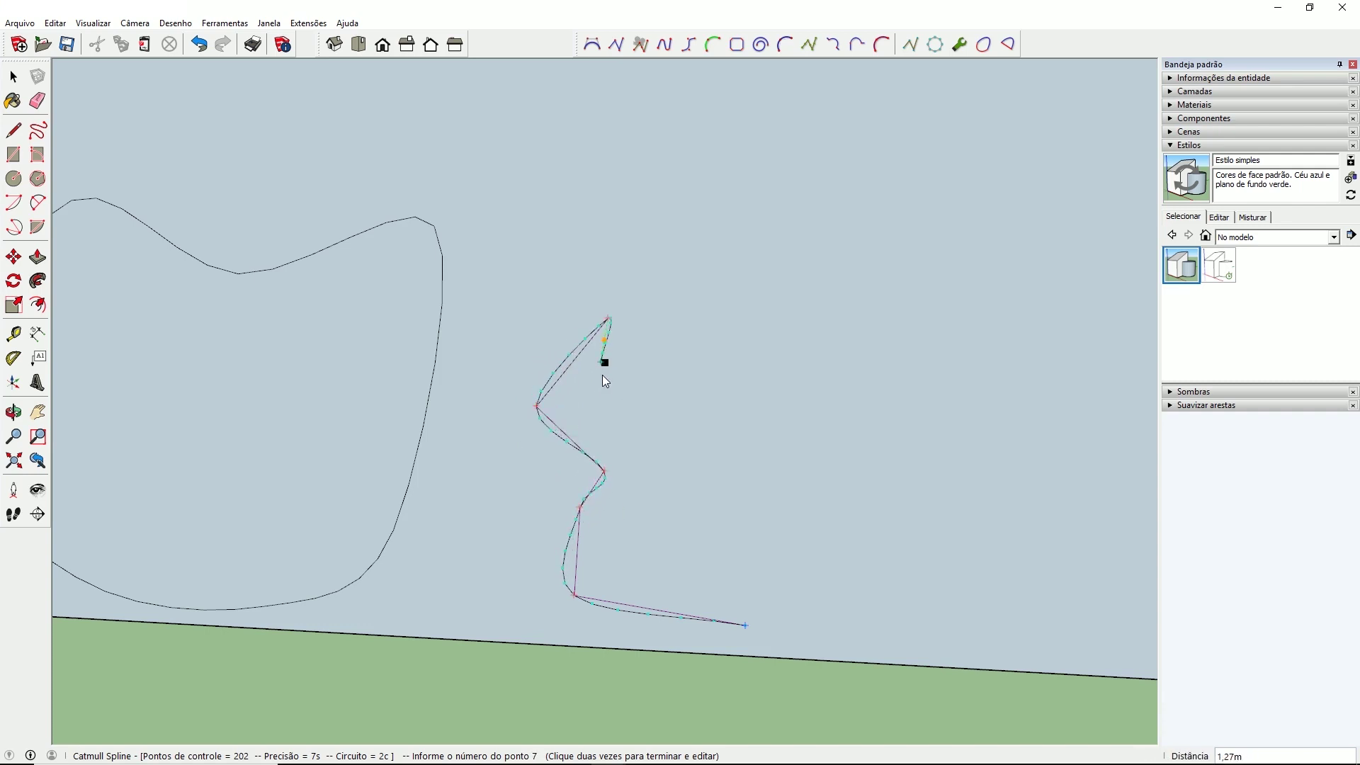
pyautogui.press('Escape')
pyautogui.press('Escape')
pyautogui.press('Escape')
# Complete the third outline as a closed, irregular shape through ten control points, with a notch on the side away from the front edge
pyautogui.click(546, 409)
pyautogui.click(608, 299)
pyautogui.click(724, 341)
pyautogui.click(800, 286)
pyautogui.click(977, 409)
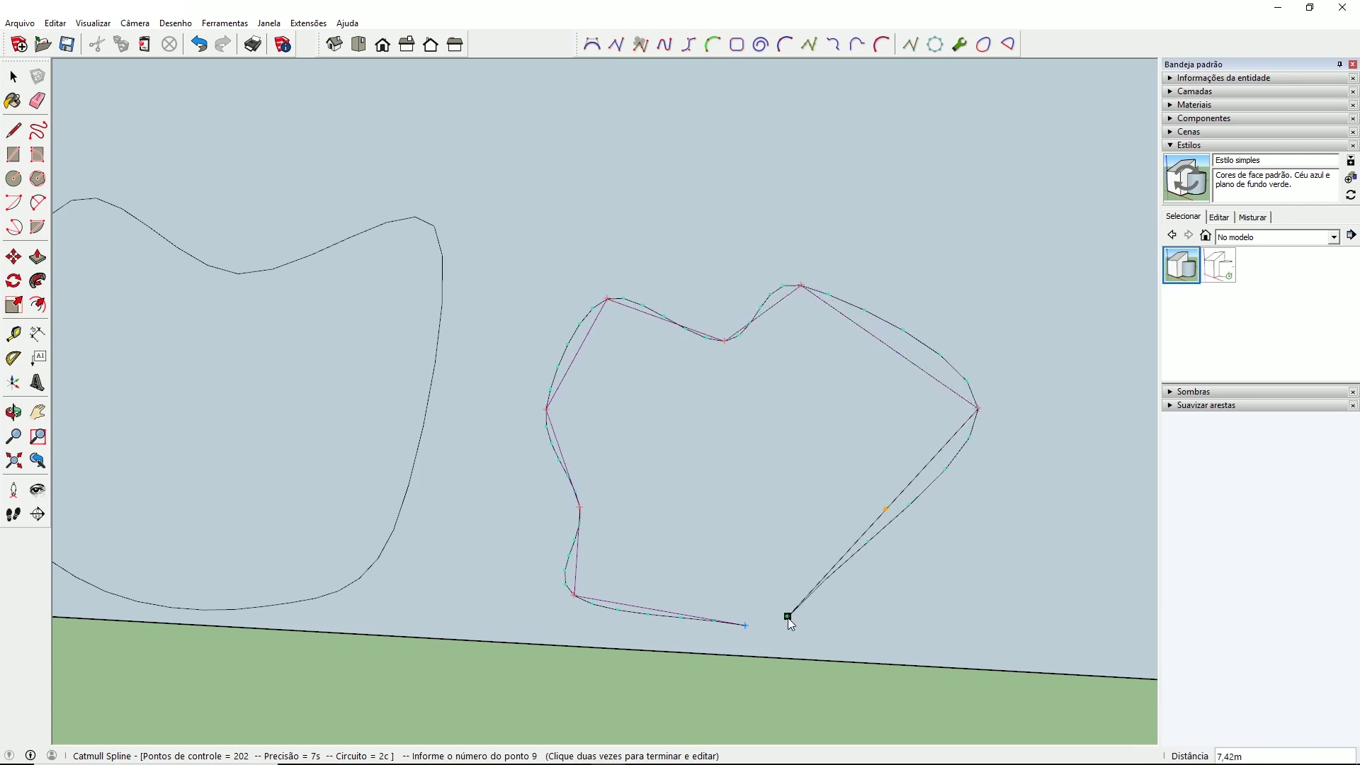
pyautogui.click(787, 617)
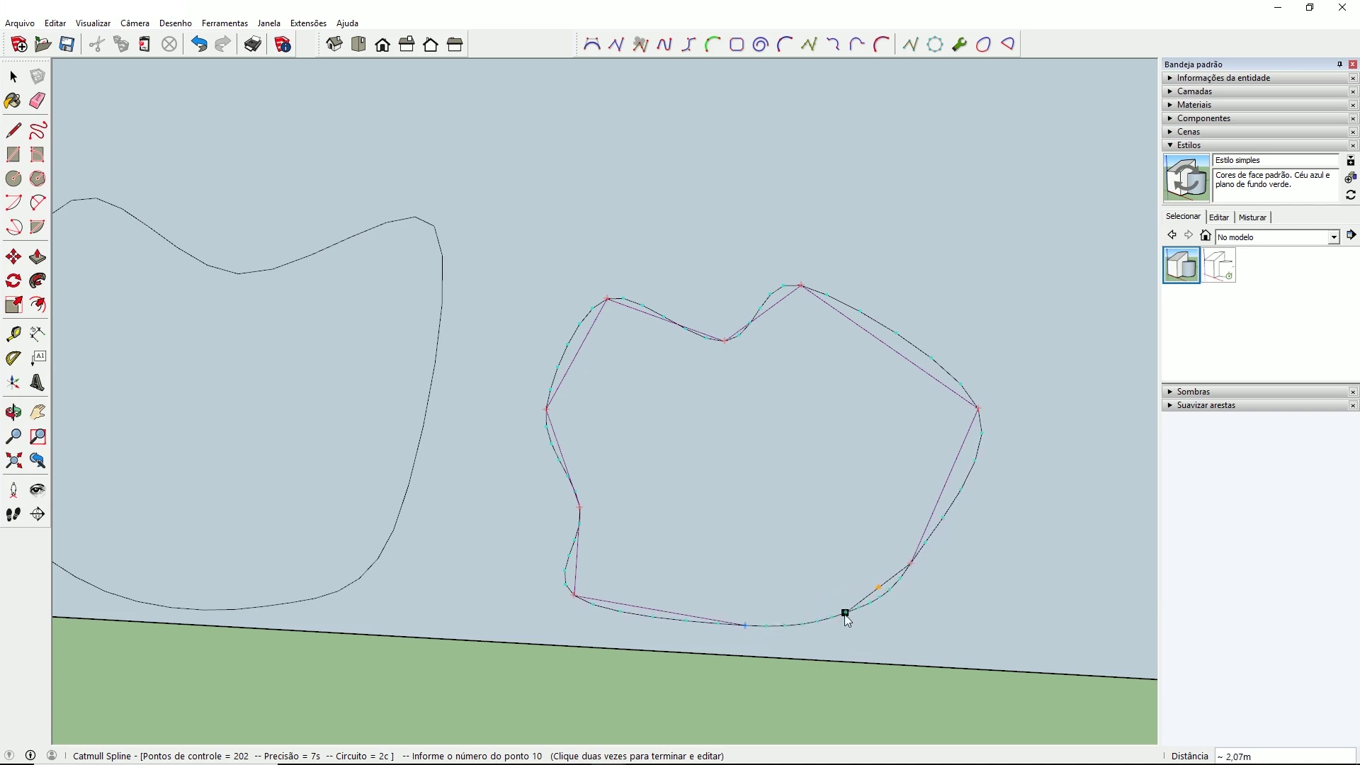
pyautogui.doubleClick(842, 617)
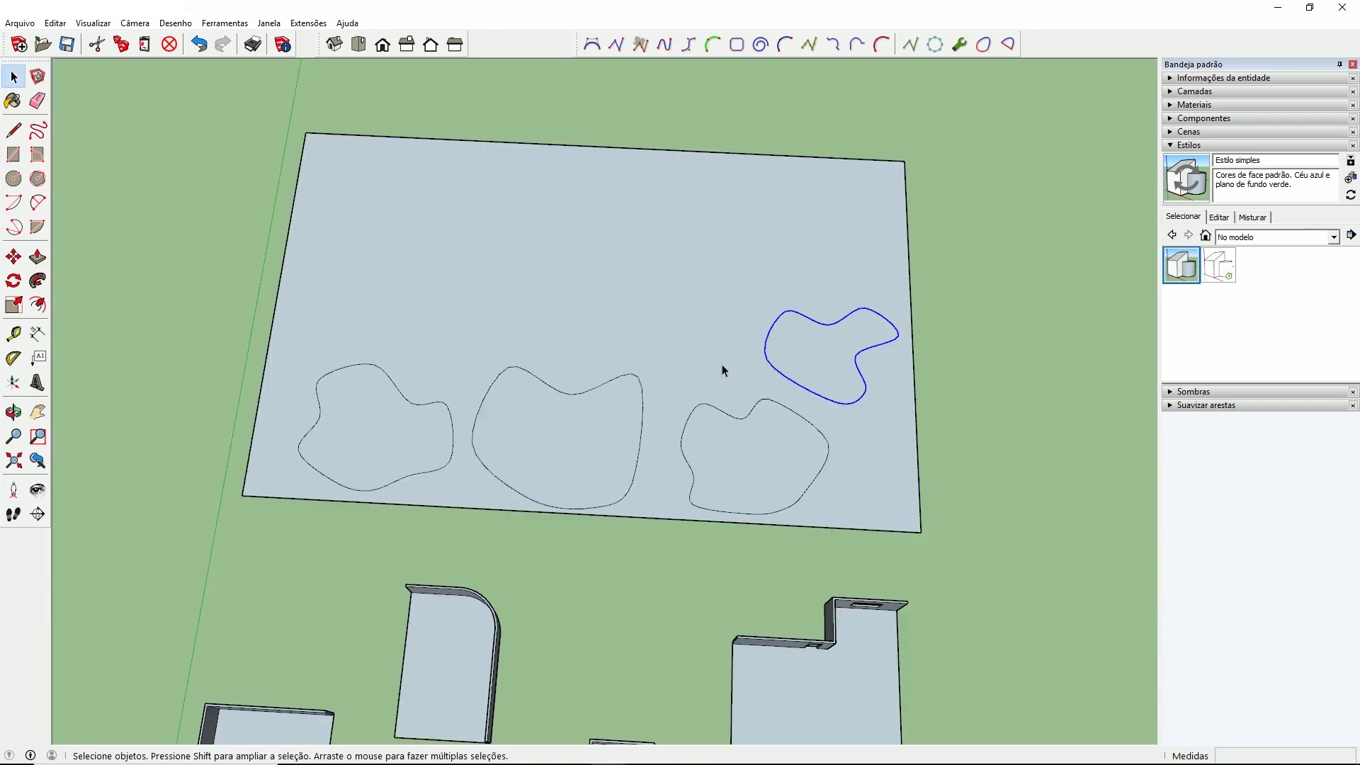
# Draw a closed Catmull Spline outline behind the first shape, with a lobe reaching into the gap between the first and second shapes
pyautogui.scroll(5, 432, 337)
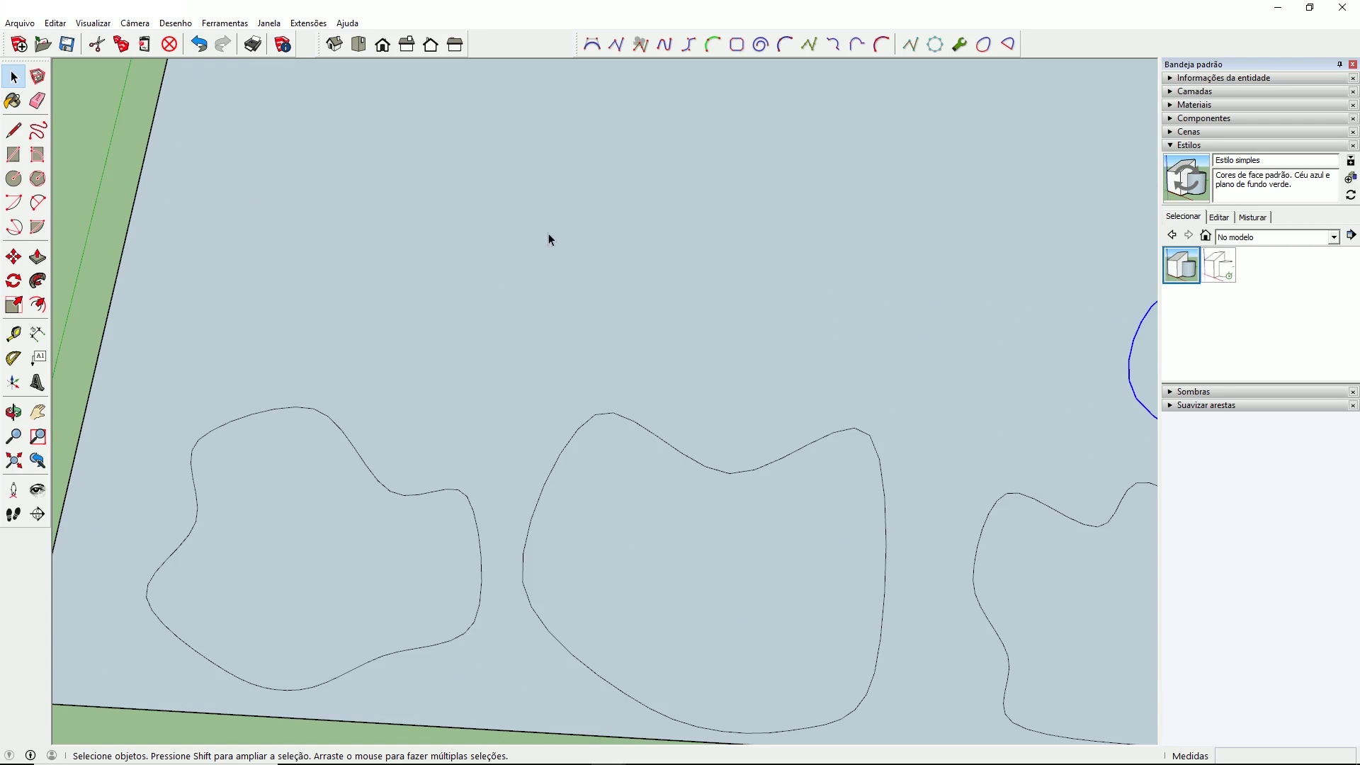
pyautogui.click(712, 45)
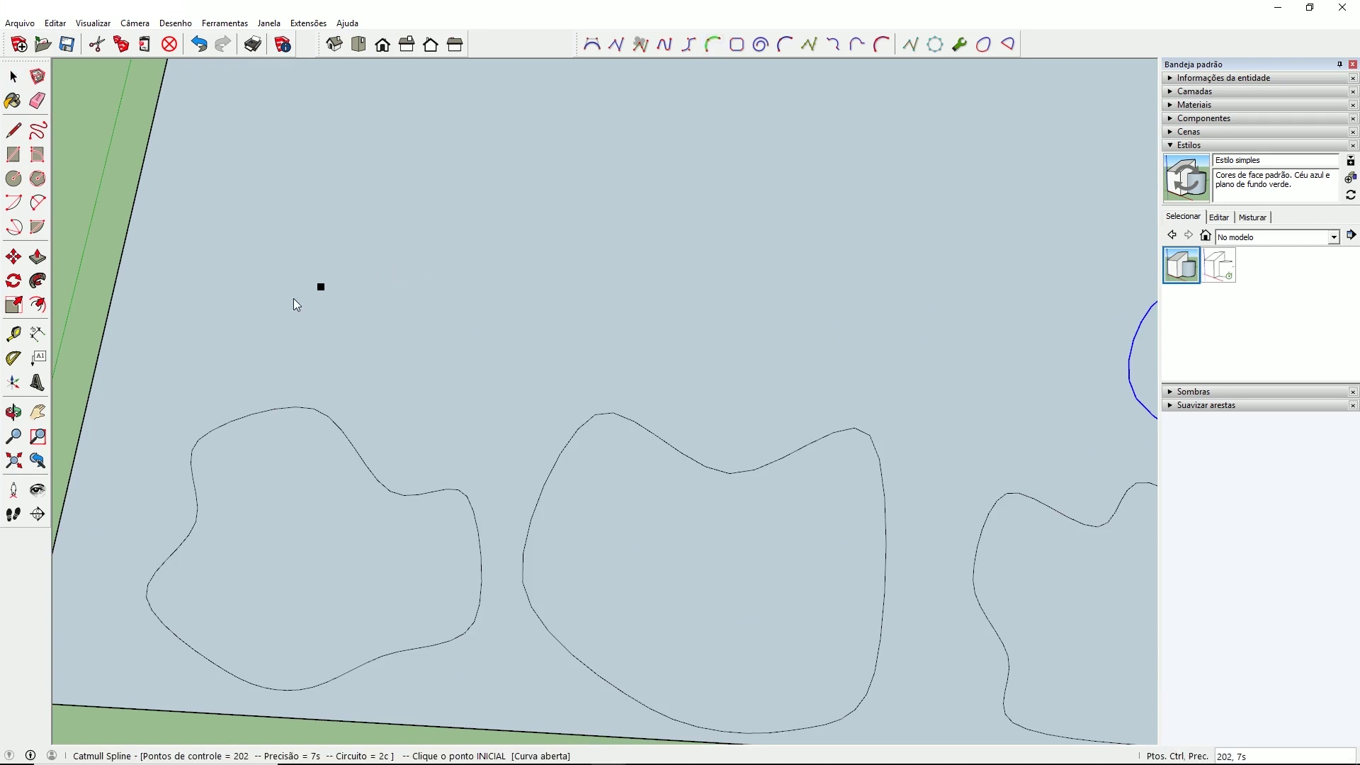
pyautogui.click(258, 357)
pyautogui.click(337, 361)
pyautogui.click(376, 408)
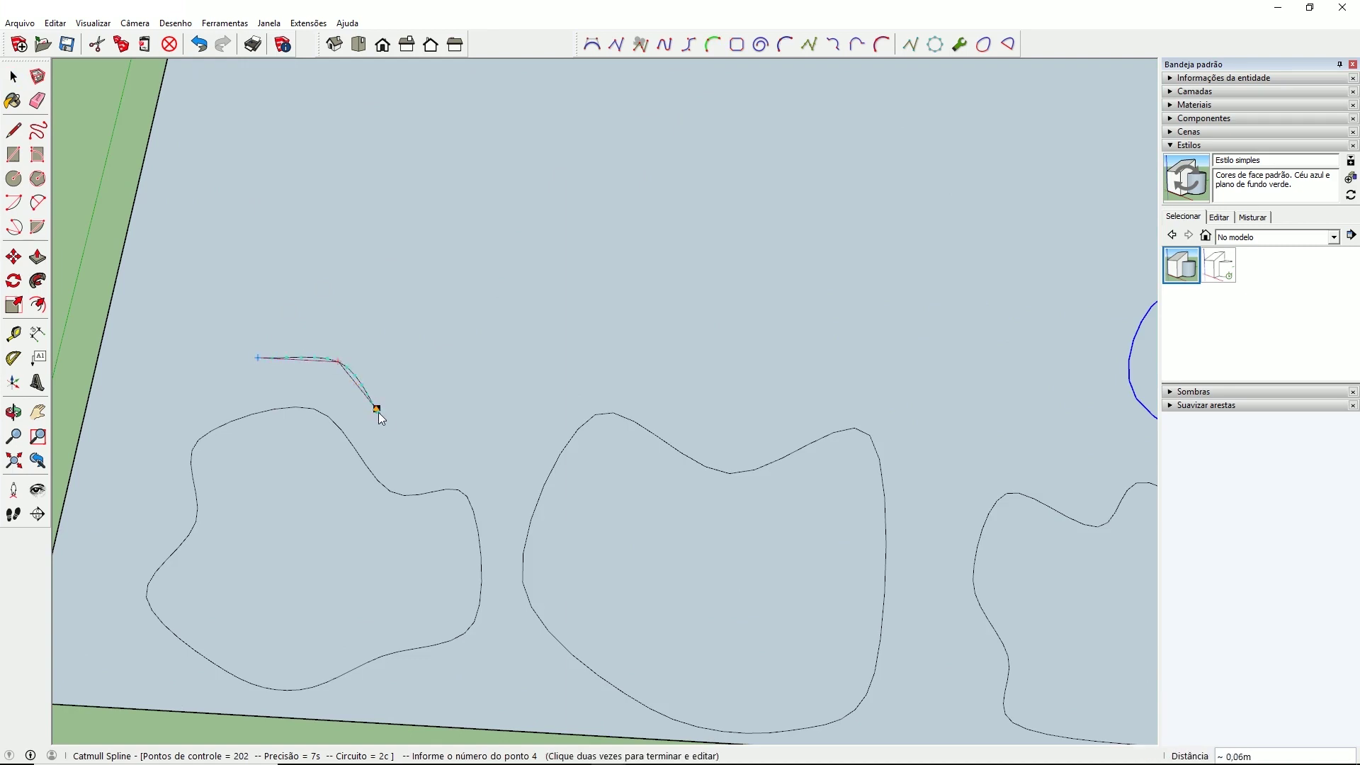
pyautogui.click(403, 455)
pyautogui.click(489, 466)
pyautogui.click(538, 431)
pyautogui.click(578, 391)
pyautogui.click(614, 366)
pyautogui.click(598, 323)
pyautogui.click(562, 283)
pyautogui.click(508, 263)
pyautogui.click(375, 224)
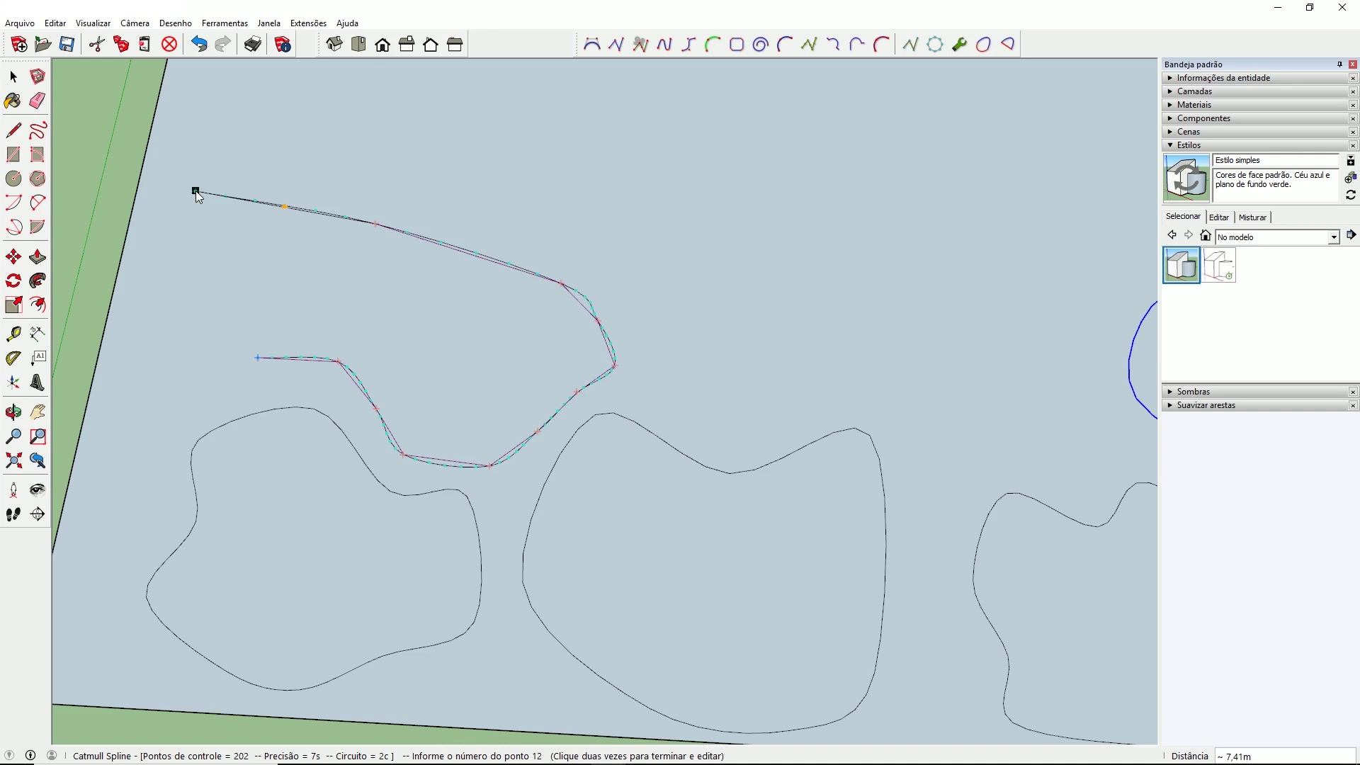
pyautogui.doubleClick(236, 220)
pyautogui.press('Return')
# Draw a closed, rounded Catmull Spline outline through eleven control points behind the second shape, following the neighbouring outlines
pyautogui.click(624, 306)
pyautogui.click(651, 389)
pyautogui.click(684, 415)
pyautogui.click(712, 421)
pyautogui.click(836, 402)
pyautogui.click(890, 377)
pyautogui.click(893, 309)
pyautogui.click(857, 225)
pyautogui.click(823, 158)
pyautogui.click(671, 174)
pyautogui.click(599, 249)
pyautogui.doubleClick(600, 251)
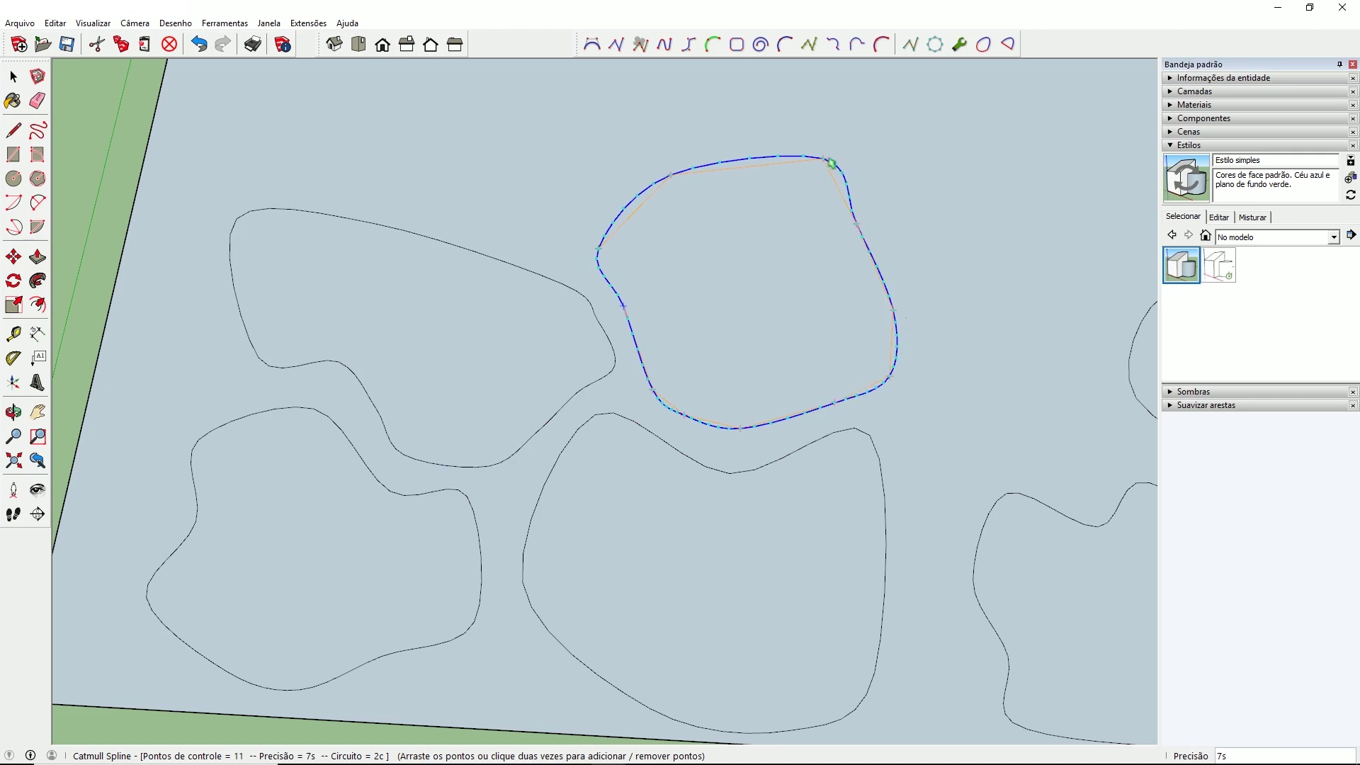
pyautogui.scroll(-3, 430, 476)
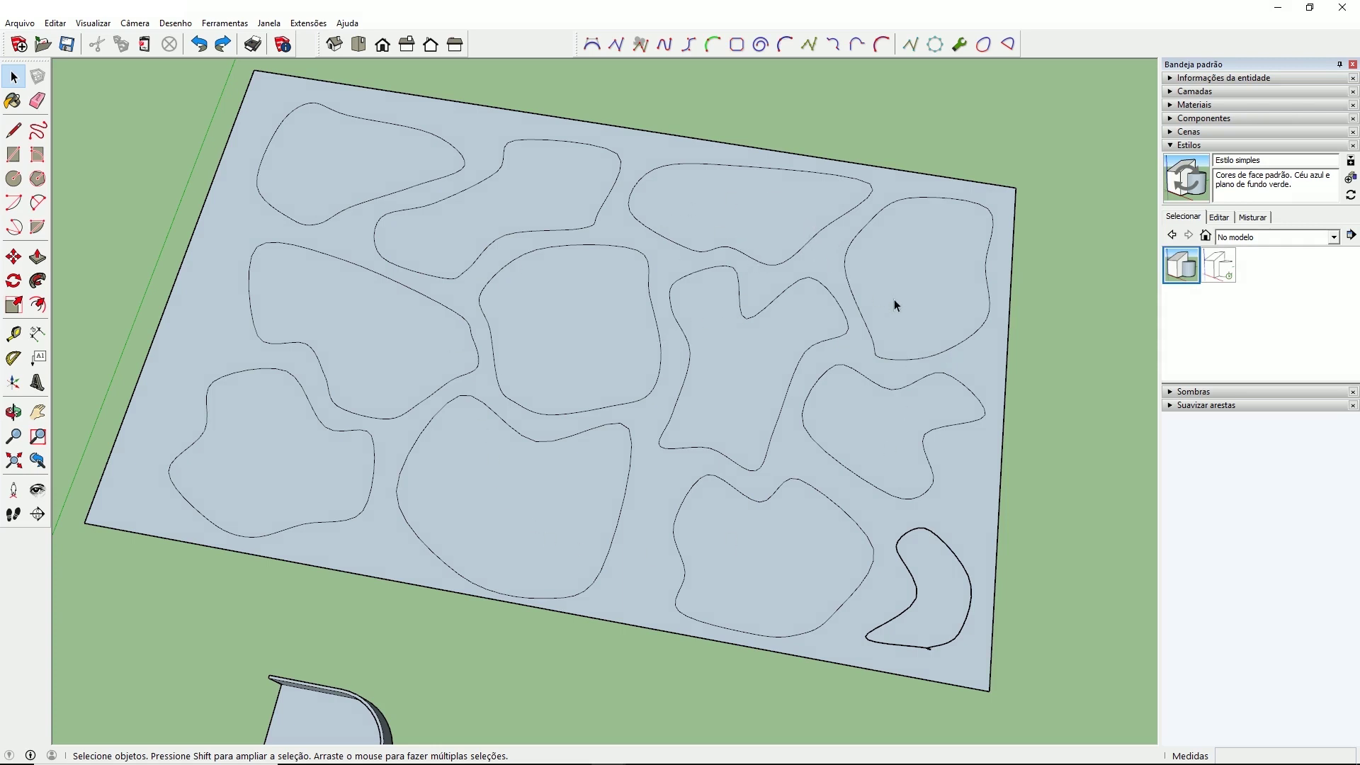
# Try a Catmull Spline outline in the front corner away from the green axis, and inspect from a low angle whether its points lie on the face
pyautogui.moveTo(1022, 536); pyautogui.dragTo(477, 386, button='middle')
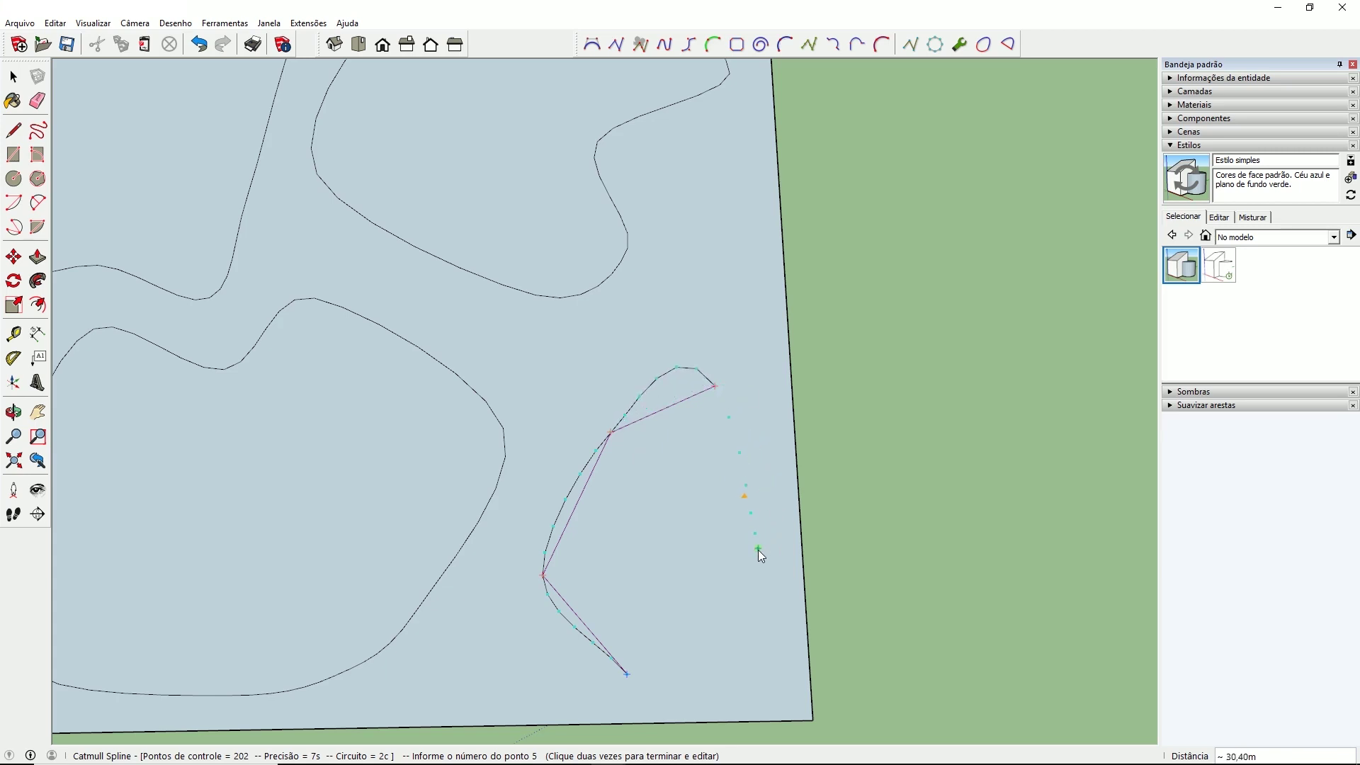
pyautogui.click(705, 626)
pyautogui.click(645, 596)
pyautogui.click(684, 539)
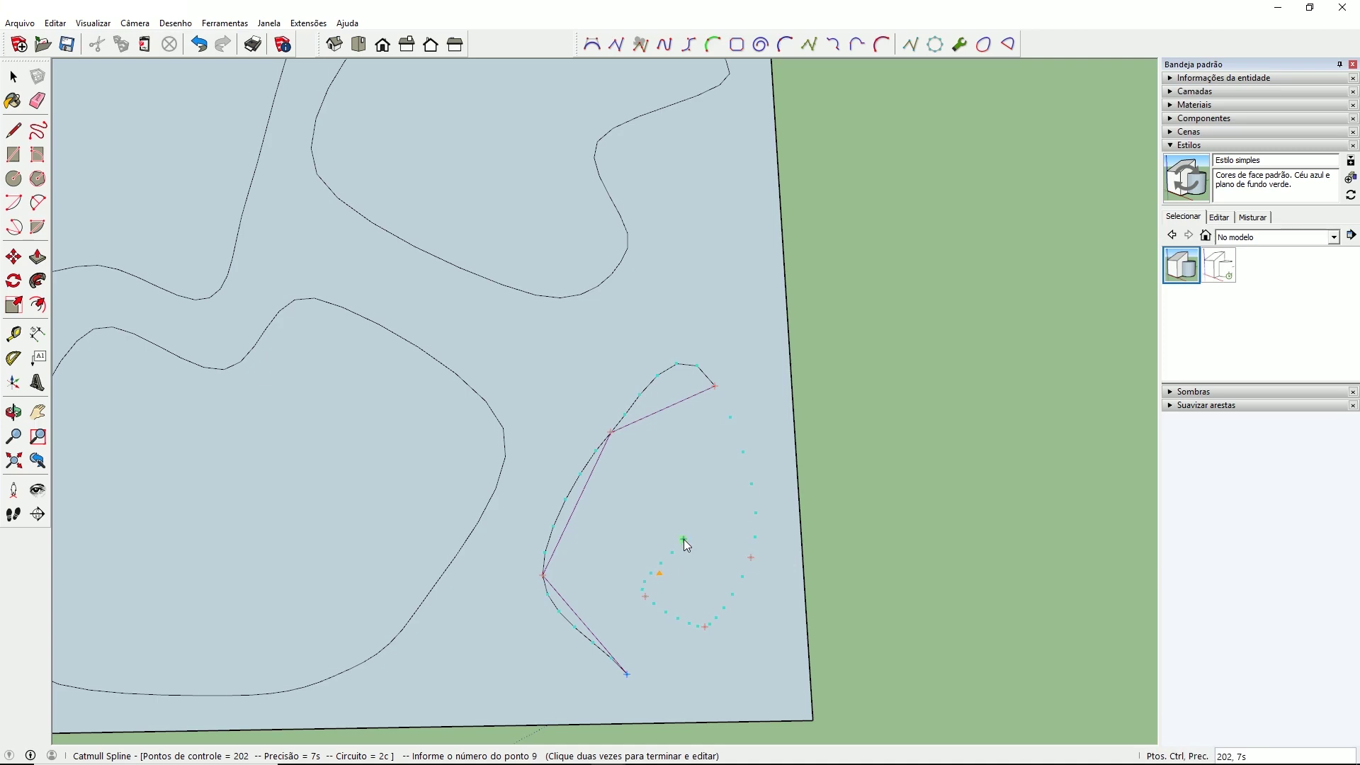
pyautogui.moveTo(699, 558); pyautogui.dragTo(397, 194, button='middle')
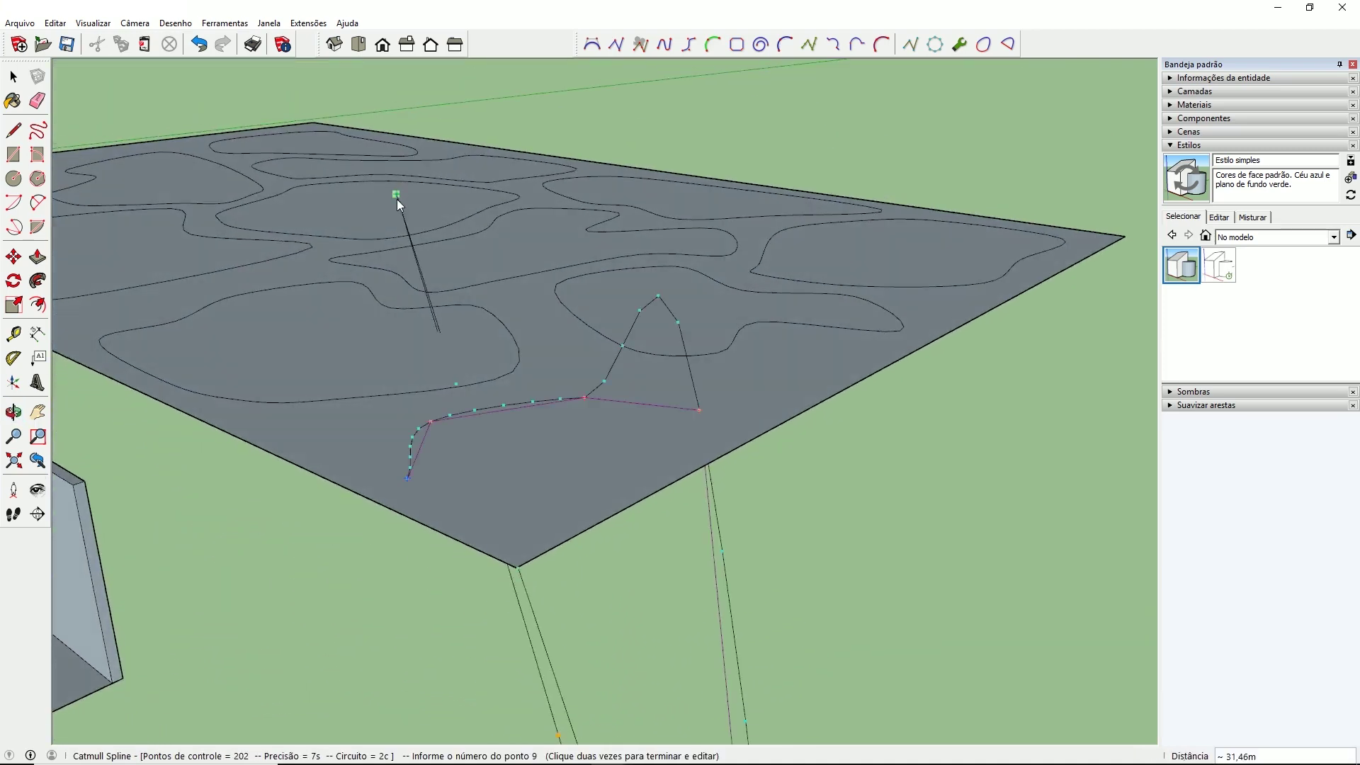
pyautogui.moveTo(561, 445); pyautogui.dragTo(515, 356, button='middle')
pyautogui.scroll(-6, 516, 314)
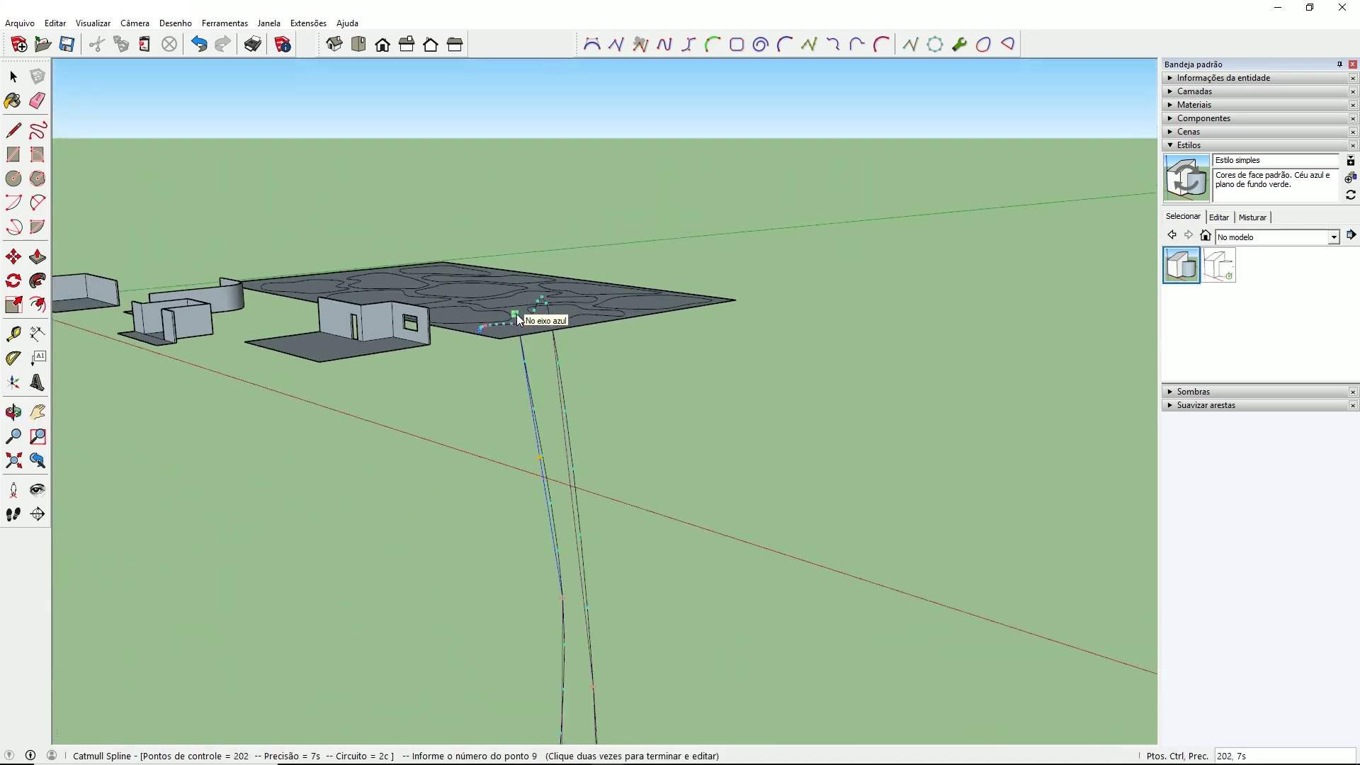
pyautogui.scroll(-5, 516, 314)
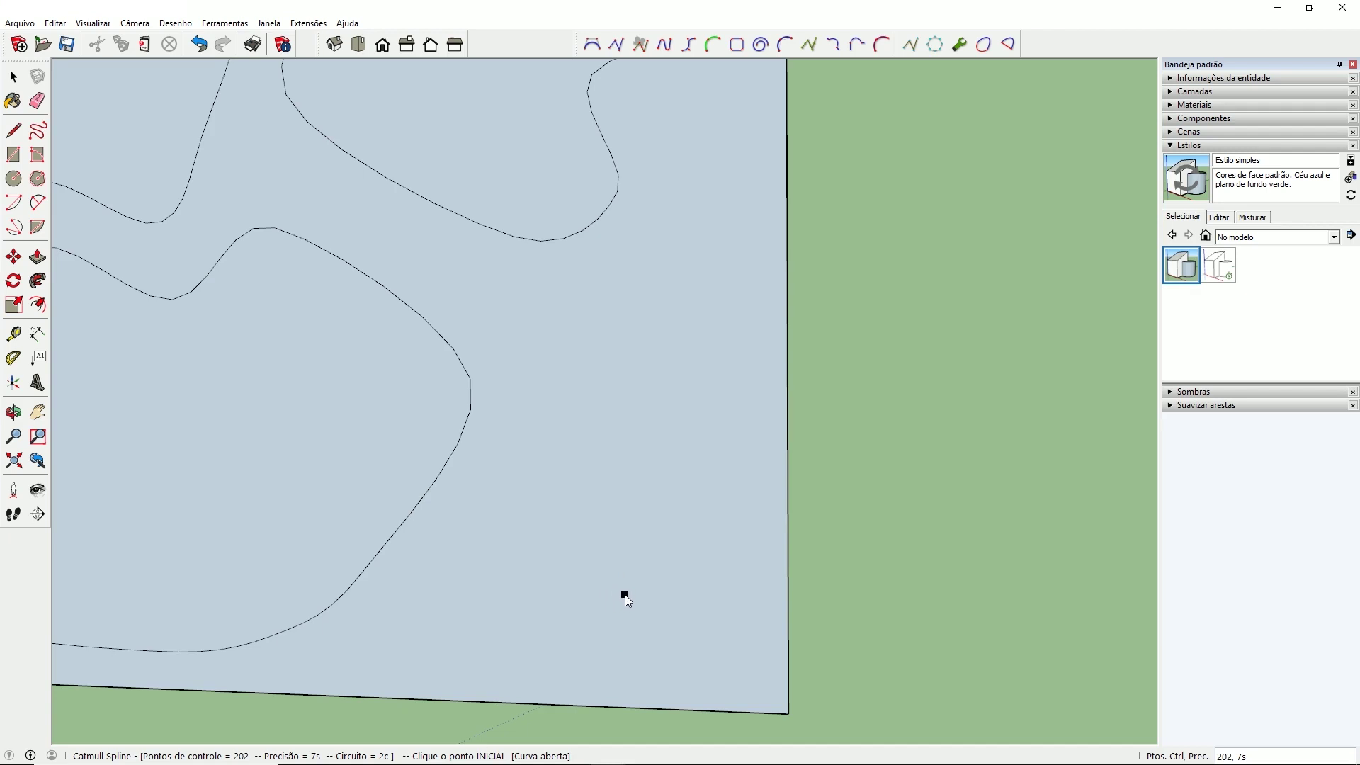
# Lock drawing to the blue-axis plane, draw a closed Catmull Spline outline in the empty front corner of the rectangle, and leave the tool
pyautogui.press('Up')
pyautogui.click(638, 644)
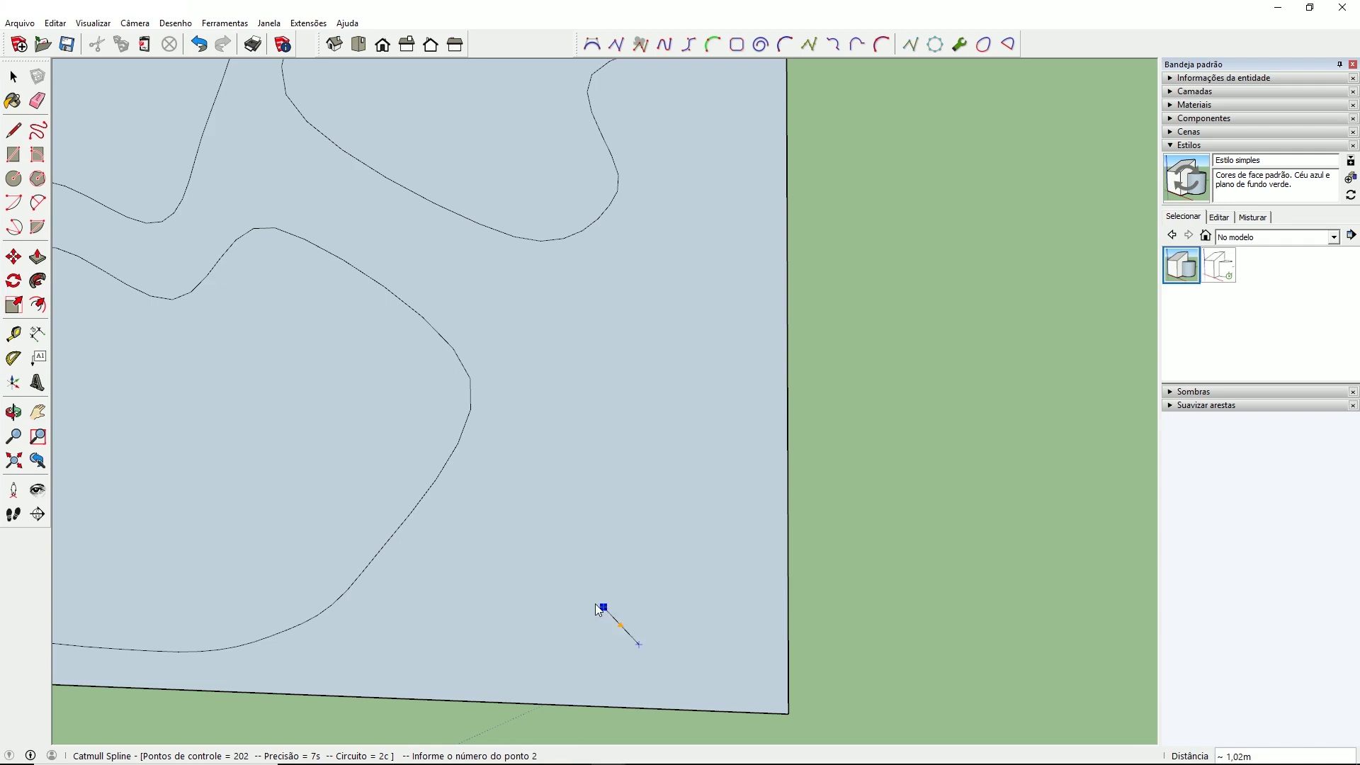
pyautogui.click(518, 579)
pyautogui.click(575, 395)
pyautogui.click(541, 313)
pyautogui.click(723, 271)
pyautogui.click(723, 272)
pyautogui.click(723, 438)
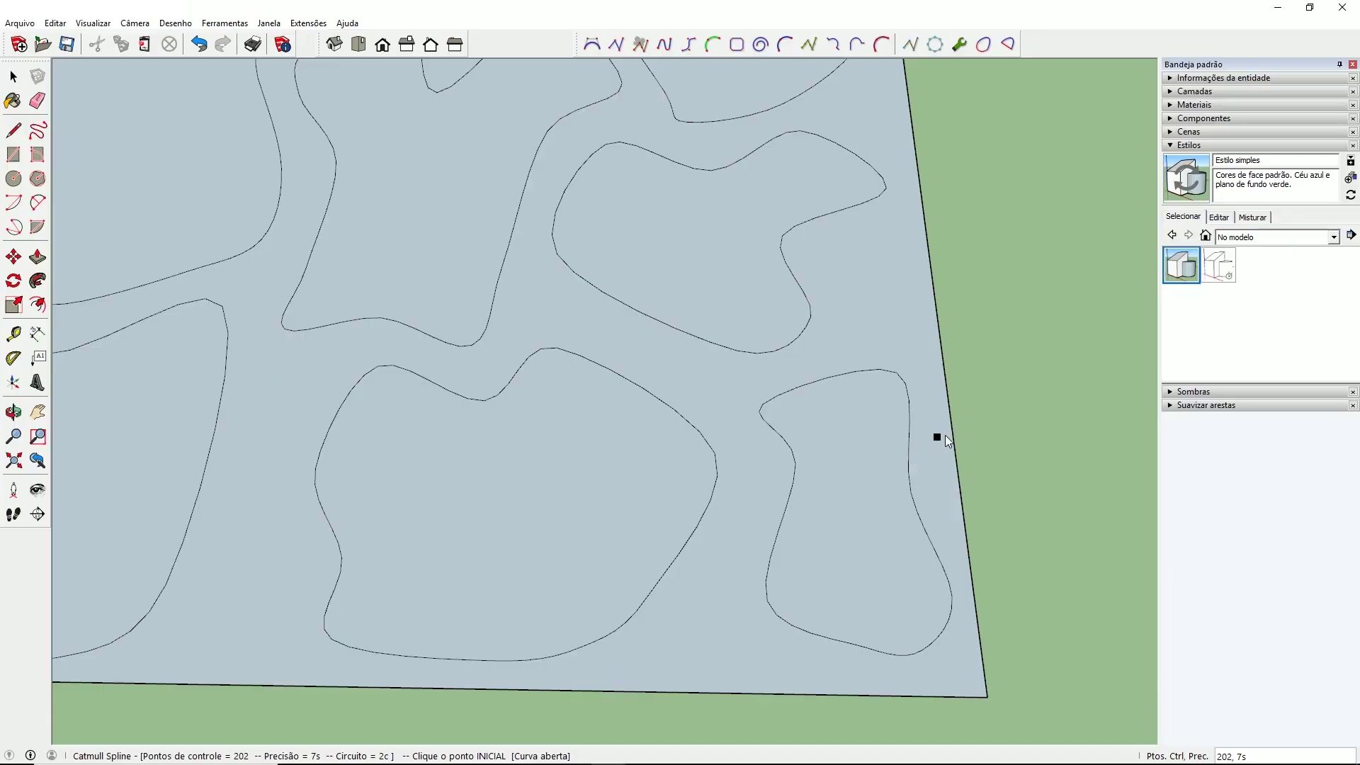
pyautogui.press('space')
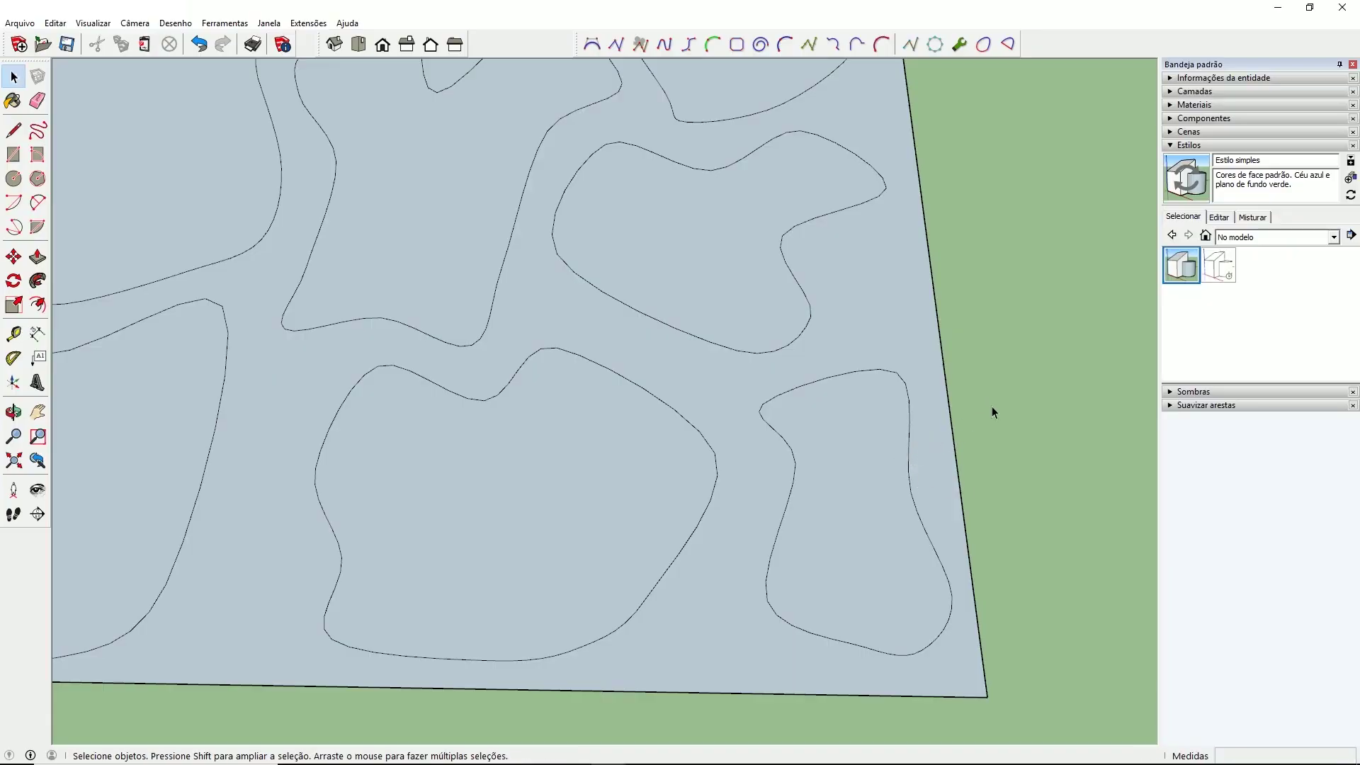
# Delete the closed outline in the rectangle's empty-side front corner and the two large outlines next to it
pyautogui.click(909, 482)
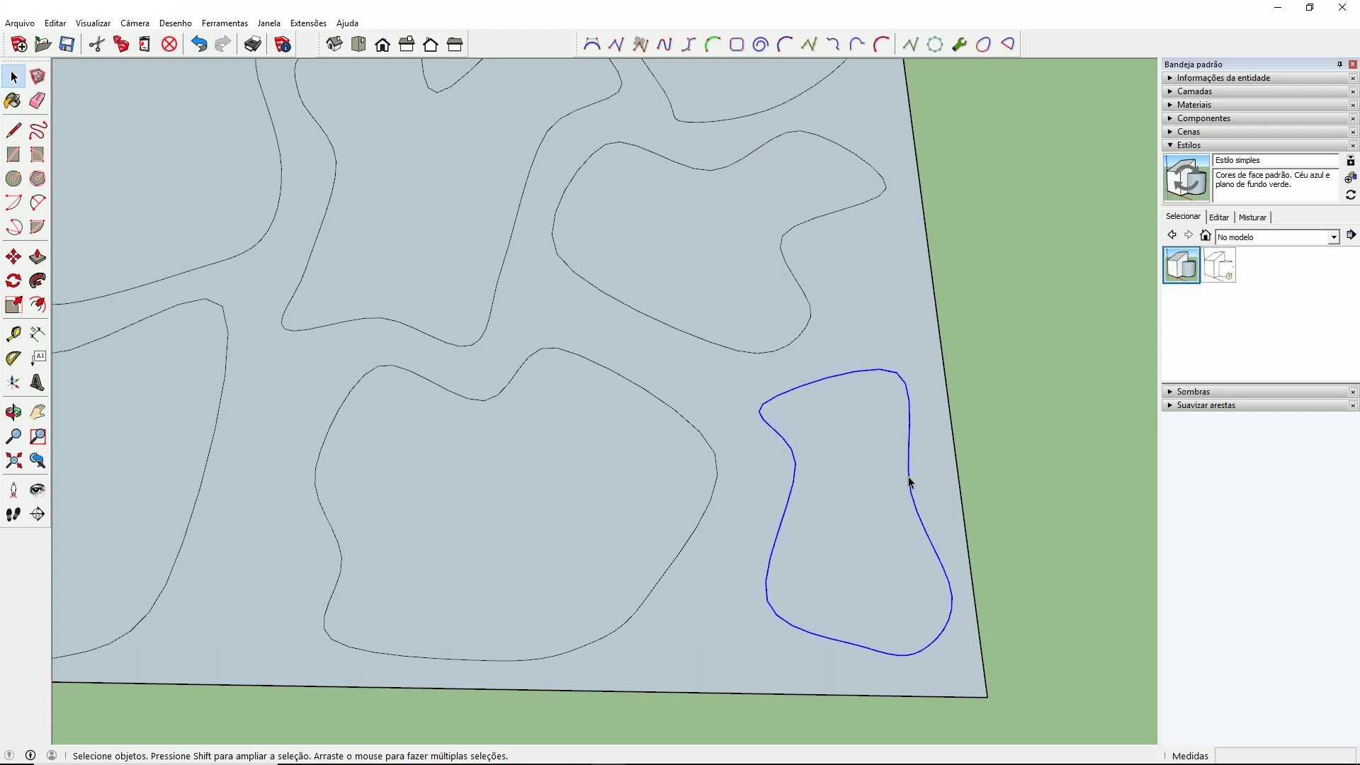
pyautogui.press('Delete')
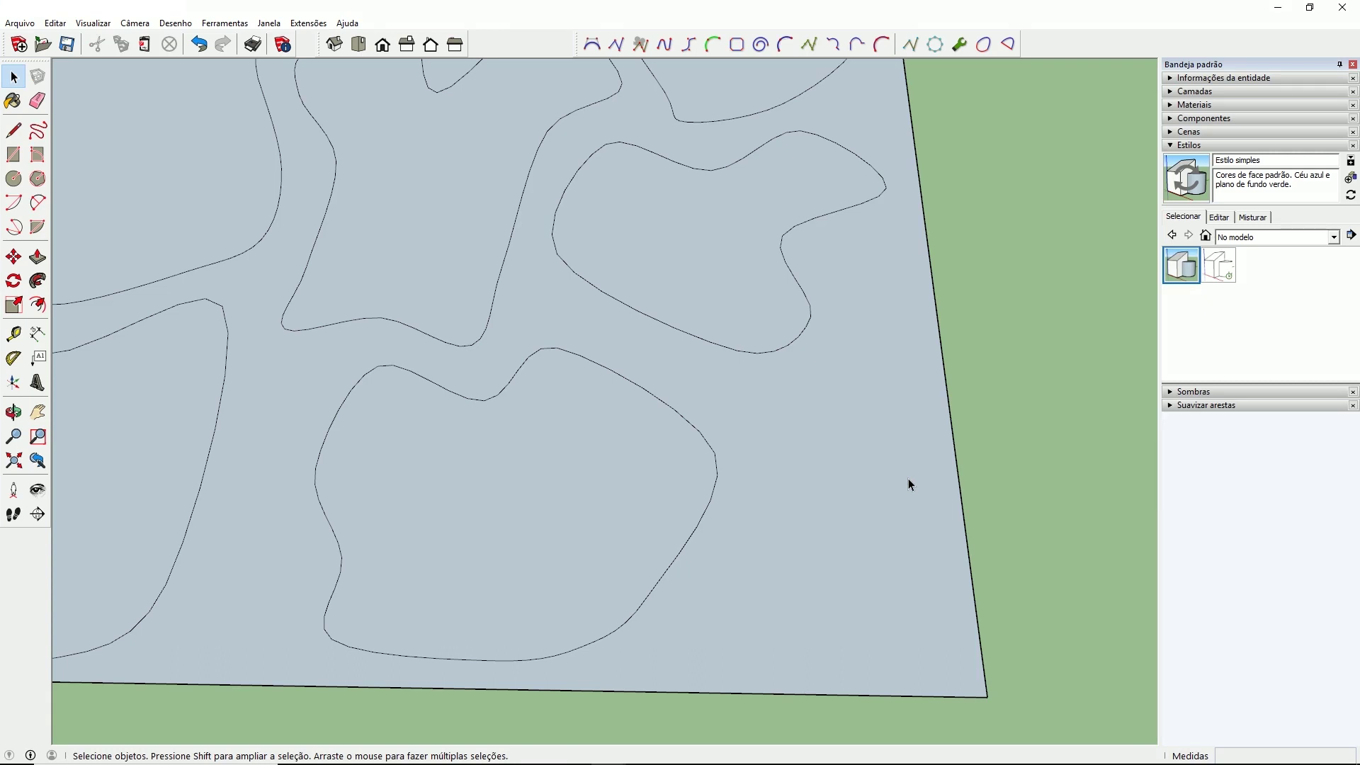
# Open the fork-shaped outline in the middle row for Catmull Spline editing, examine its control points, and leave the edit
pyautogui.scroll(3, 664, 553)
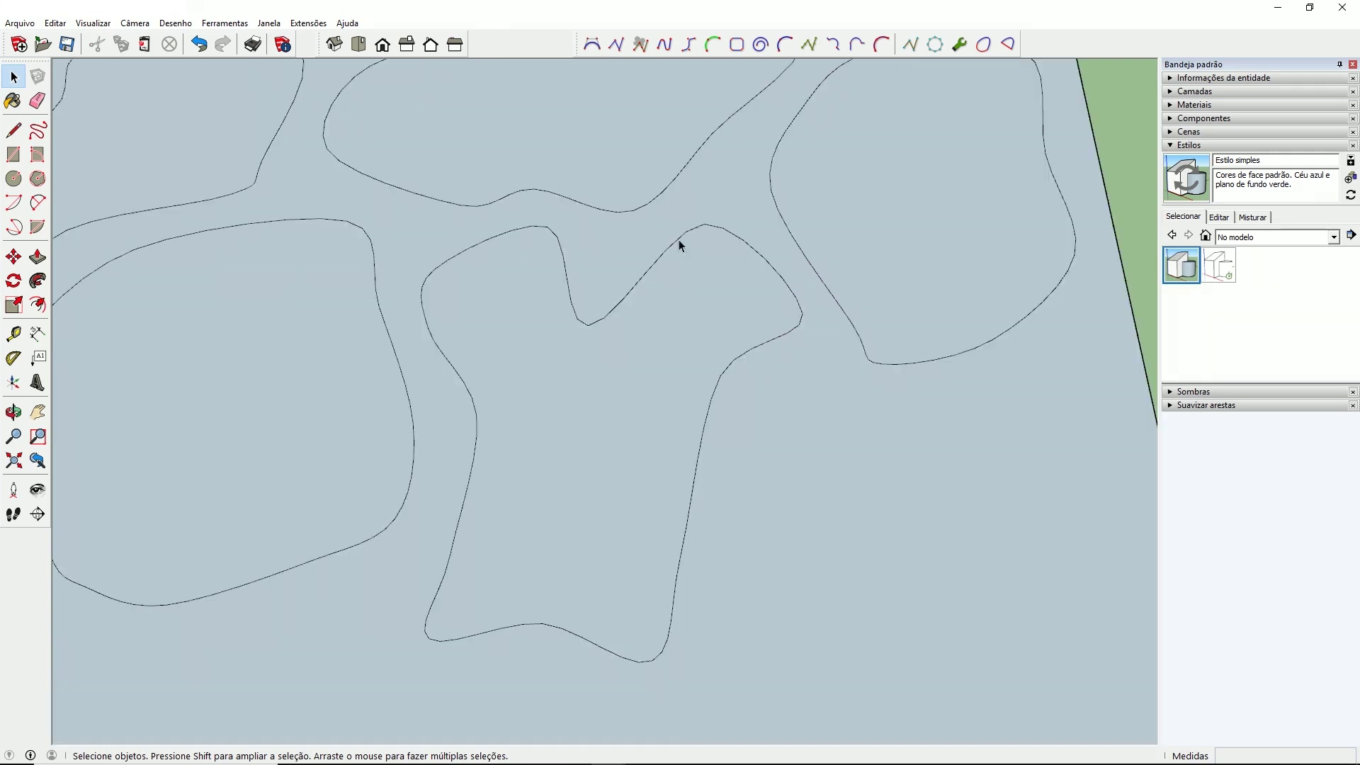
pyautogui.click(699, 449)
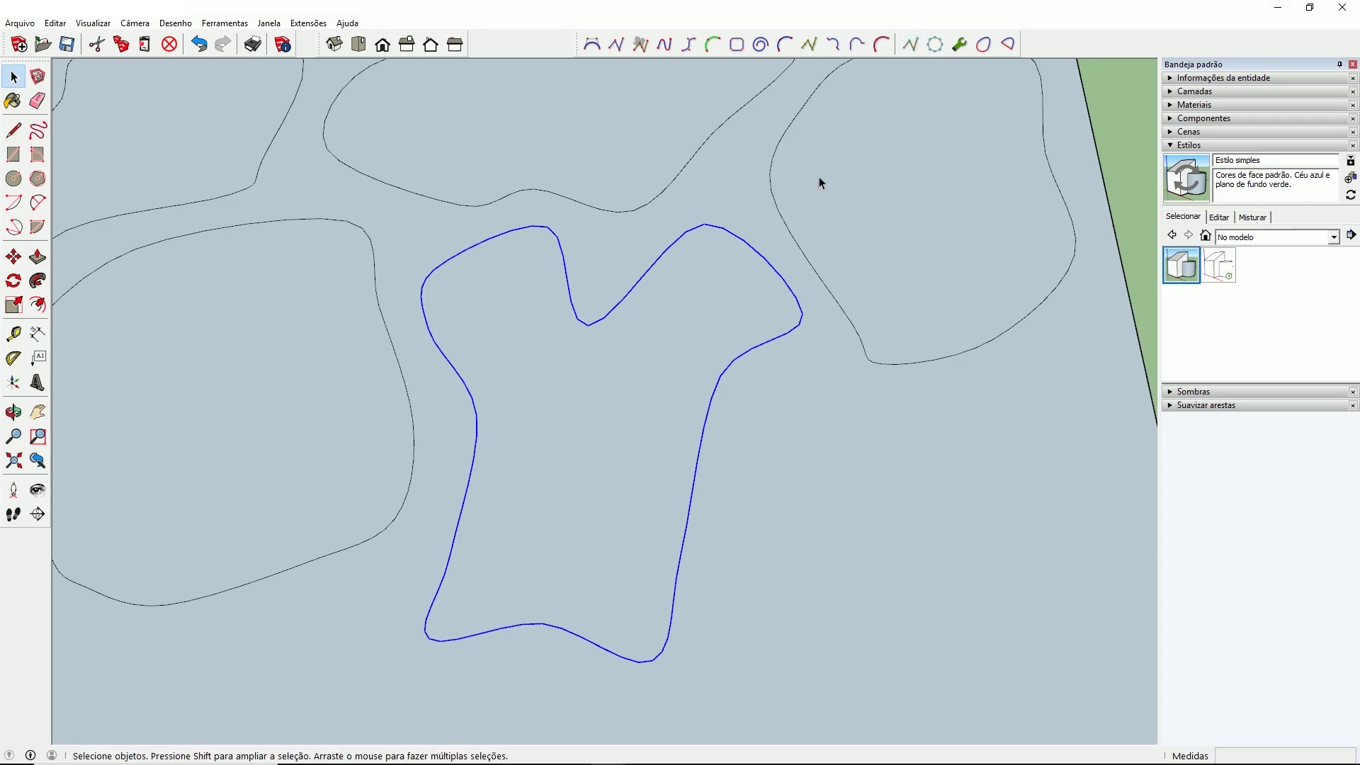
pyautogui.rightClick(714, 399)
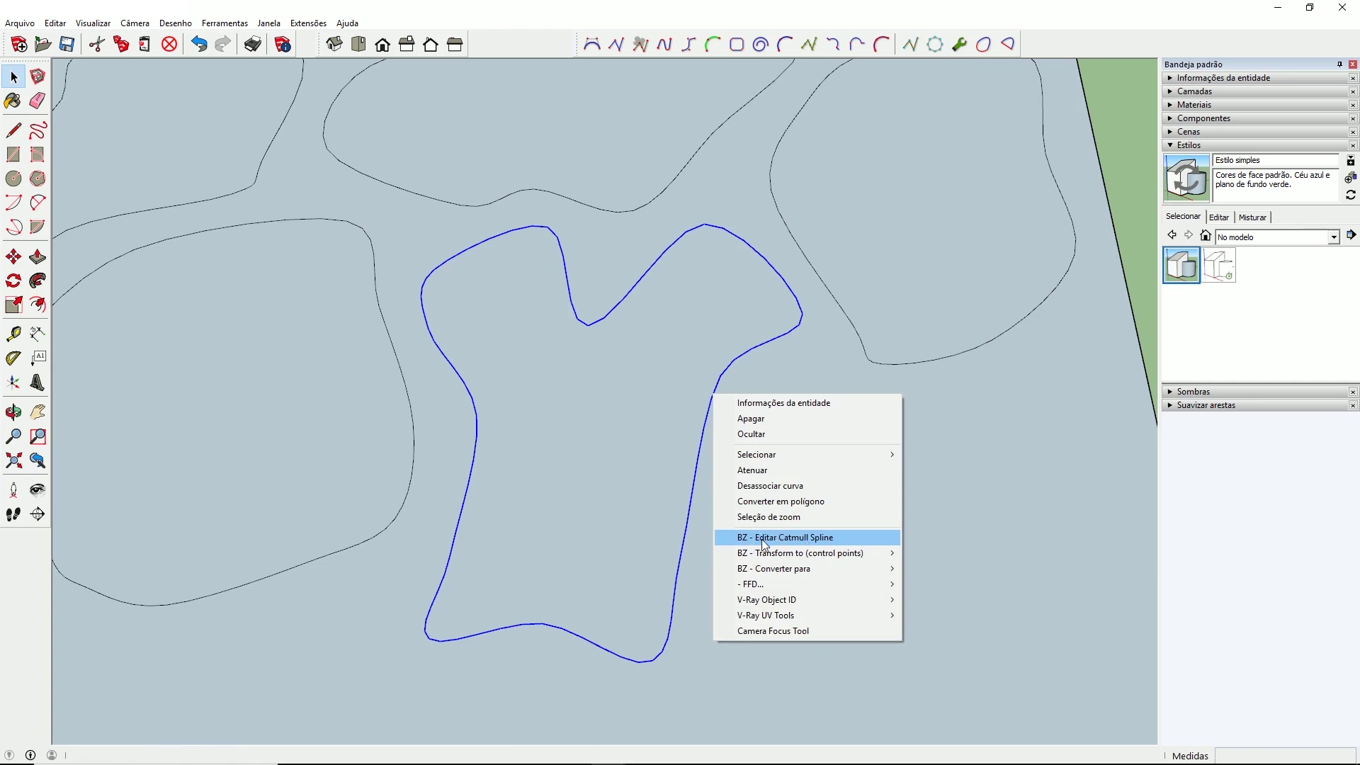
pyautogui.click(910, 47)
pyautogui.click(910, 45)
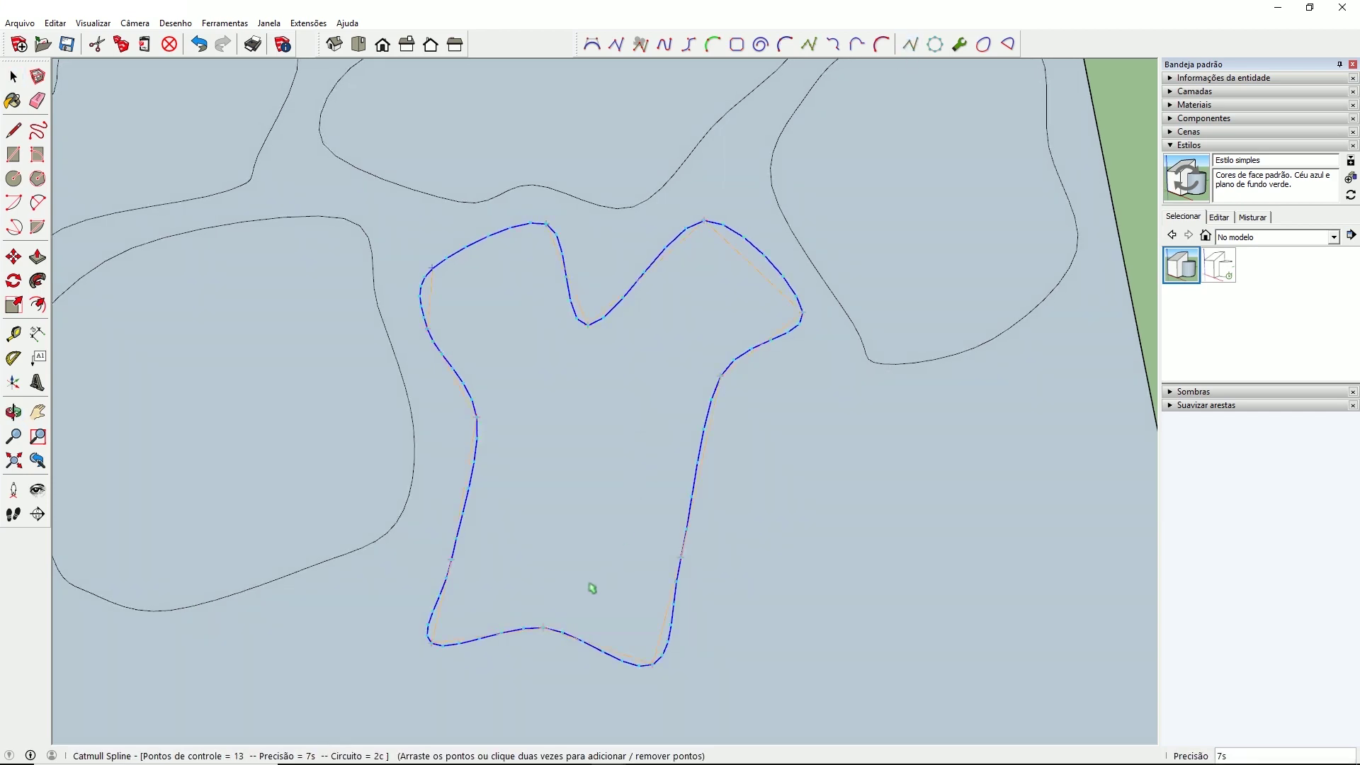
pyautogui.scroll(2, 592, 588)
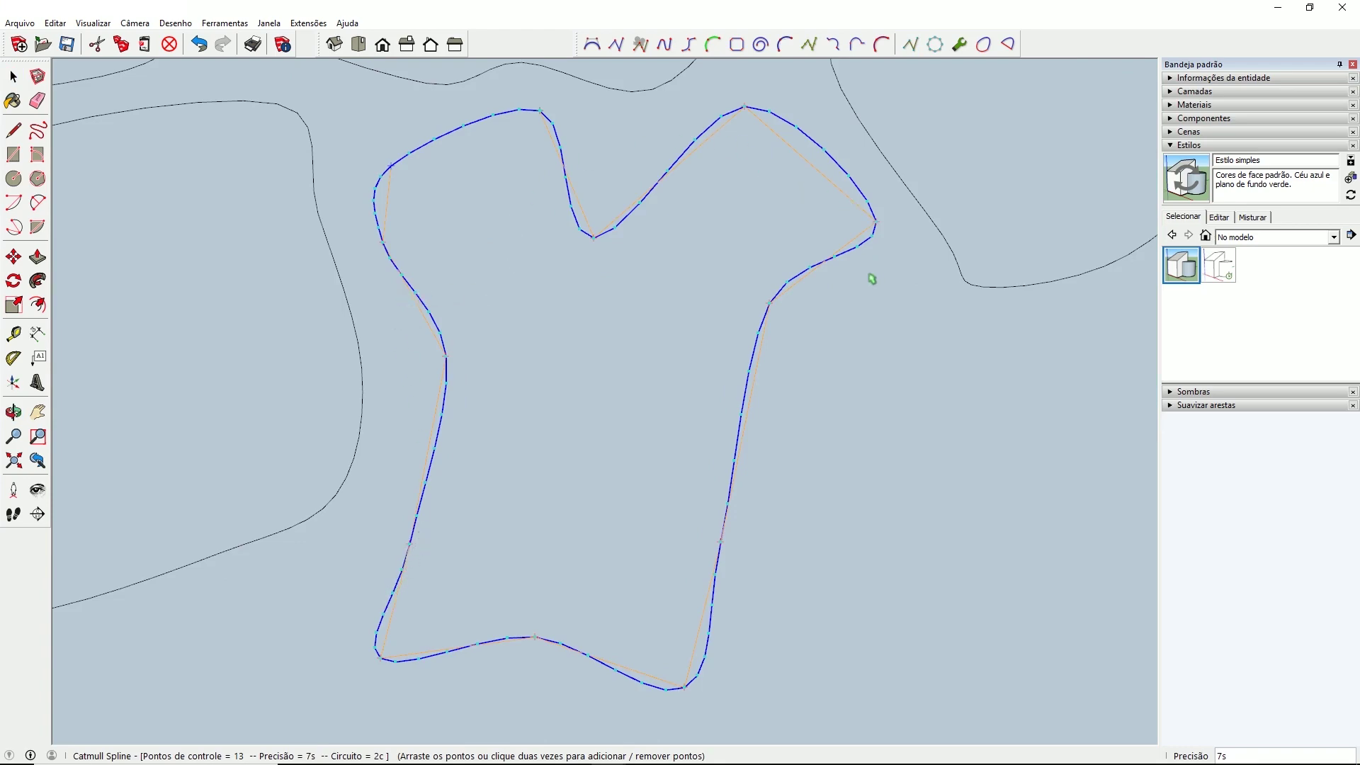
pyautogui.scroll(-5, 678, 362)
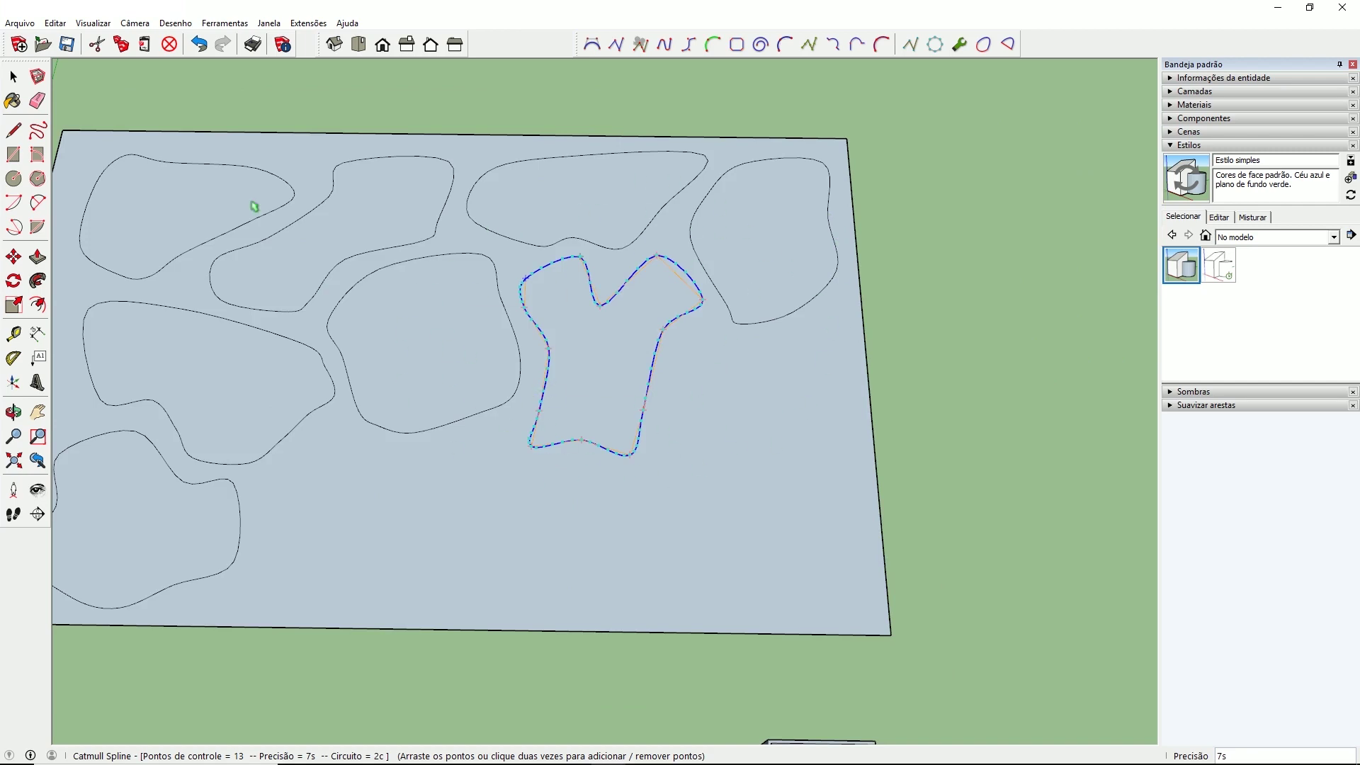
pyautogui.click(14, 76)
# Reverse the faces of the whole rectangle together with its outlines, and clear the selection
pyautogui.scroll(-2, 731, 360)
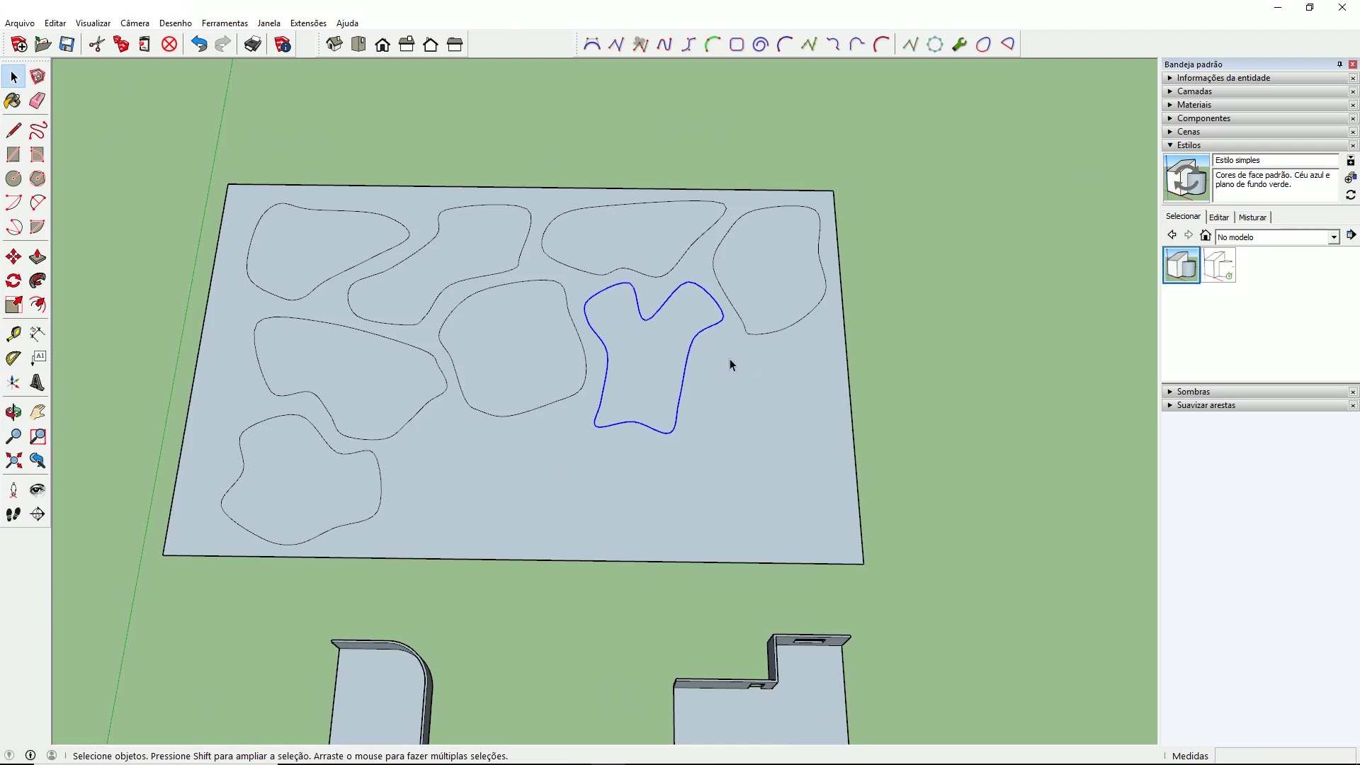
pyautogui.tripleClick(622, 456)
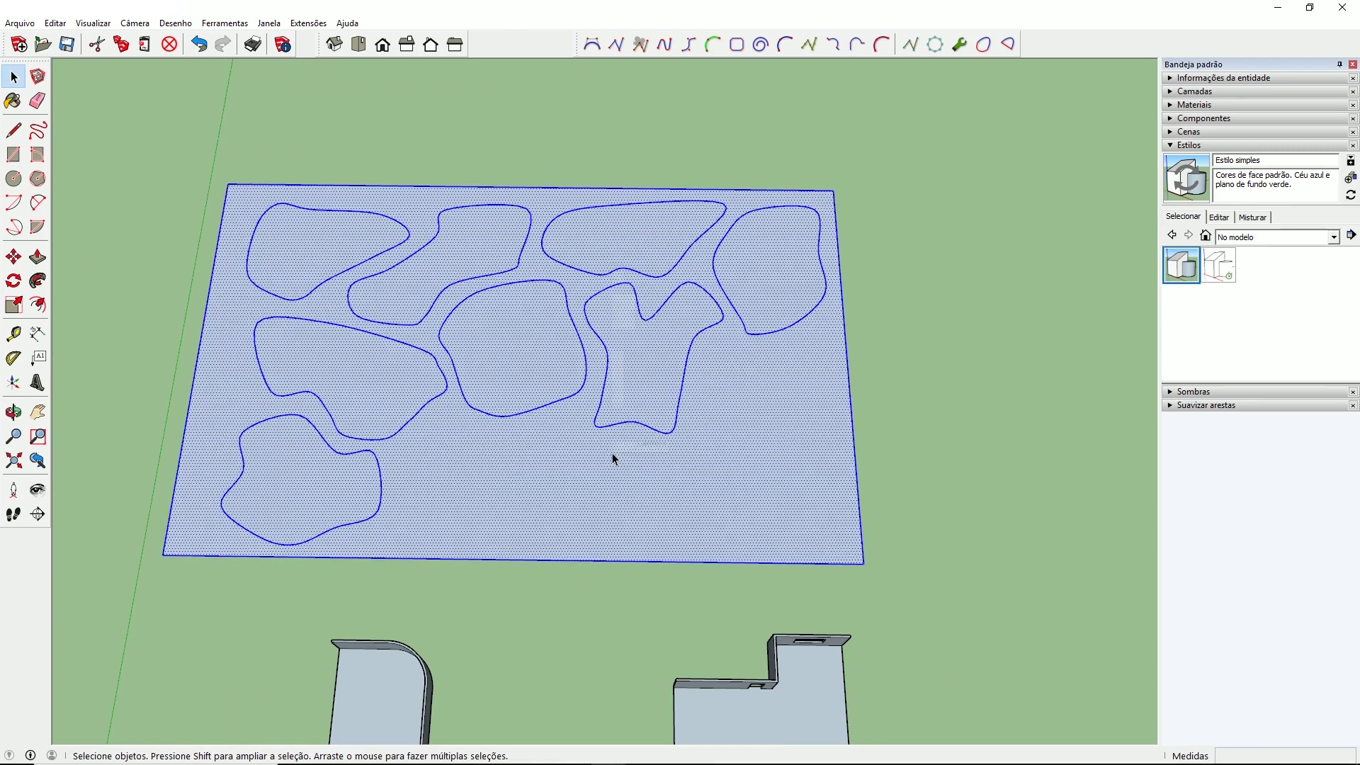
pyautogui.rightClick(612, 452)
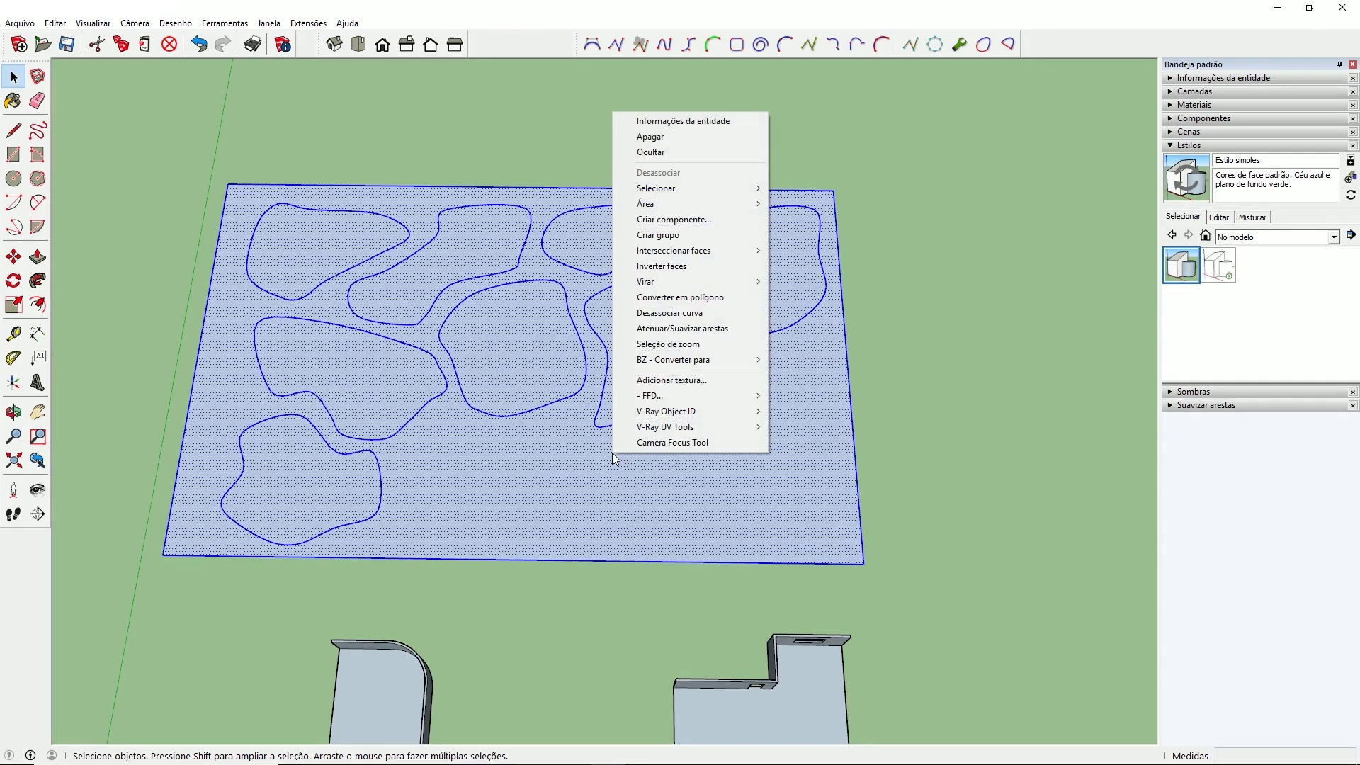
pyautogui.click(686, 266)
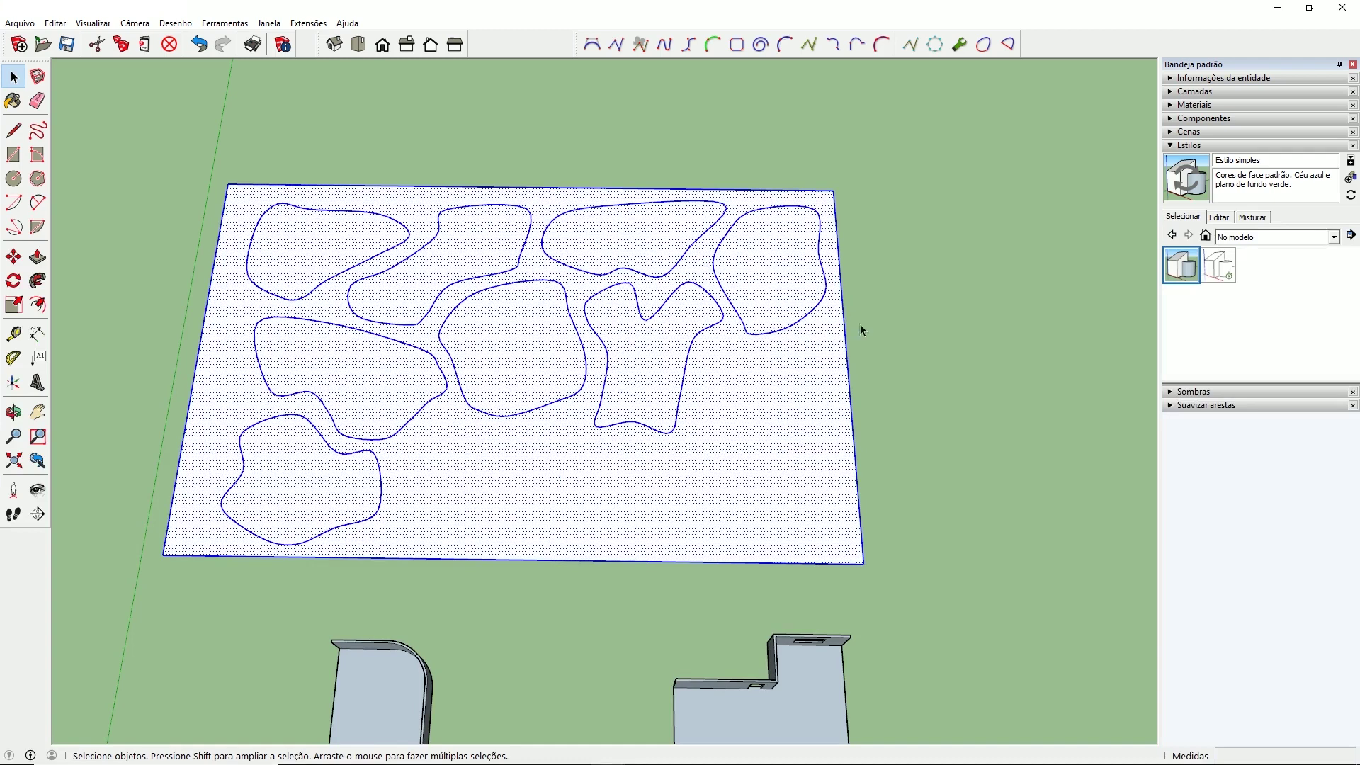
pyautogui.click(838, 332)
# Reopen the fork-shaped outline for Catmull Spline editing and turn off its vertex marks
pyautogui.scroll(8, 684, 328)
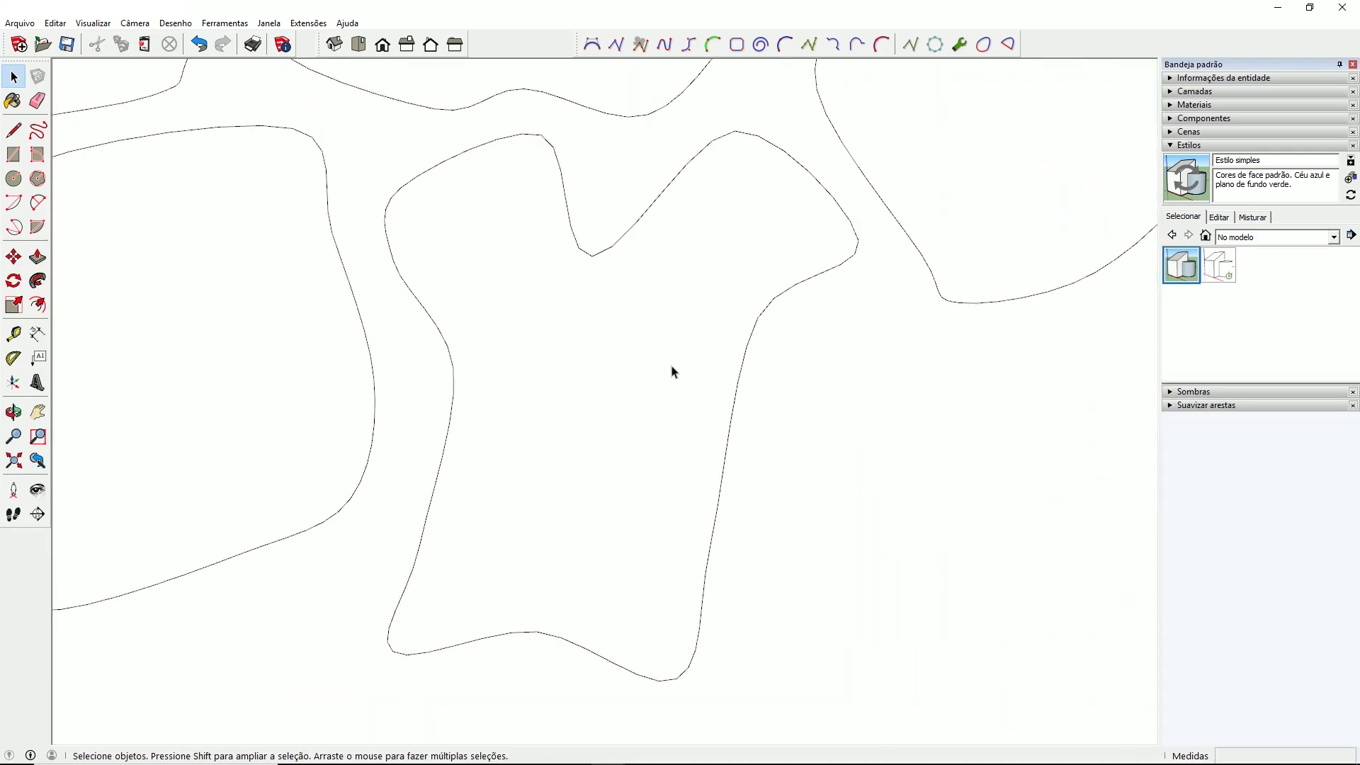
pyautogui.click(737, 393)
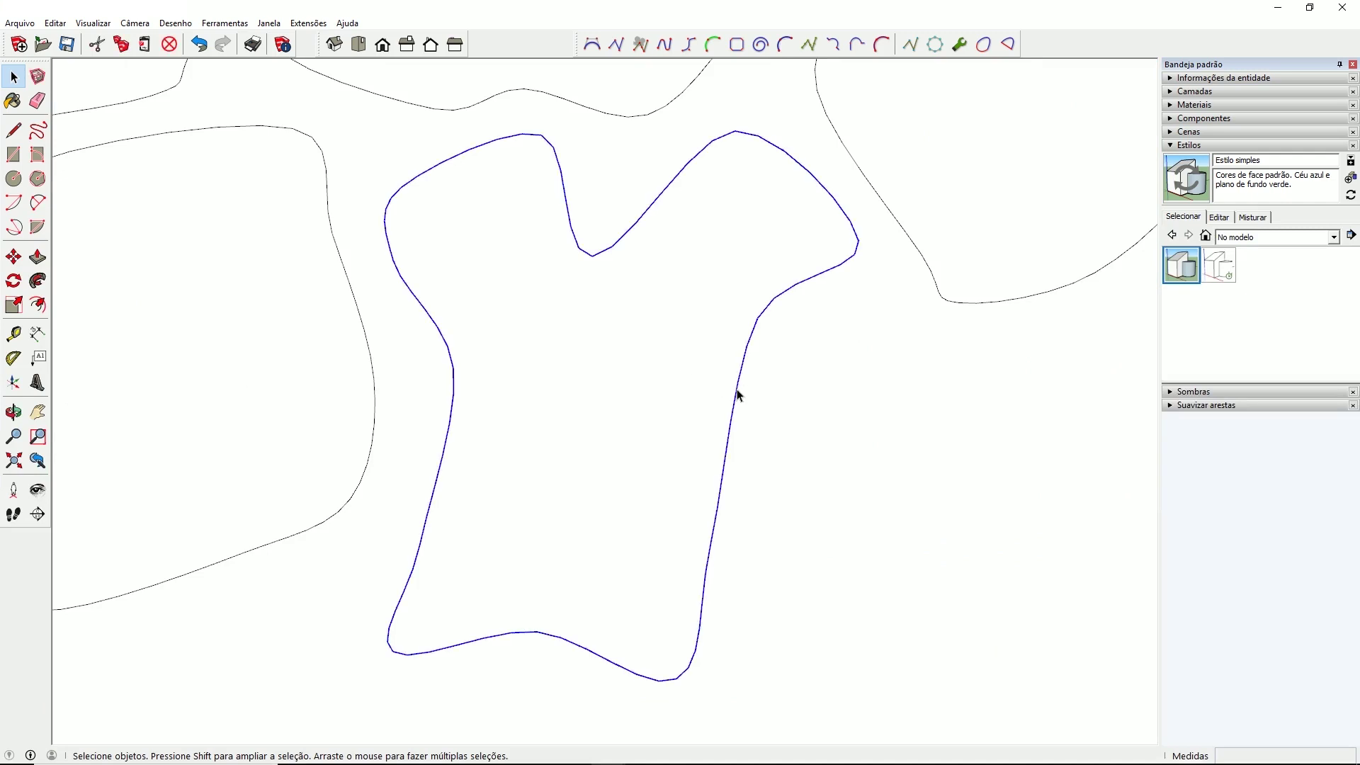
pyautogui.click(910, 44)
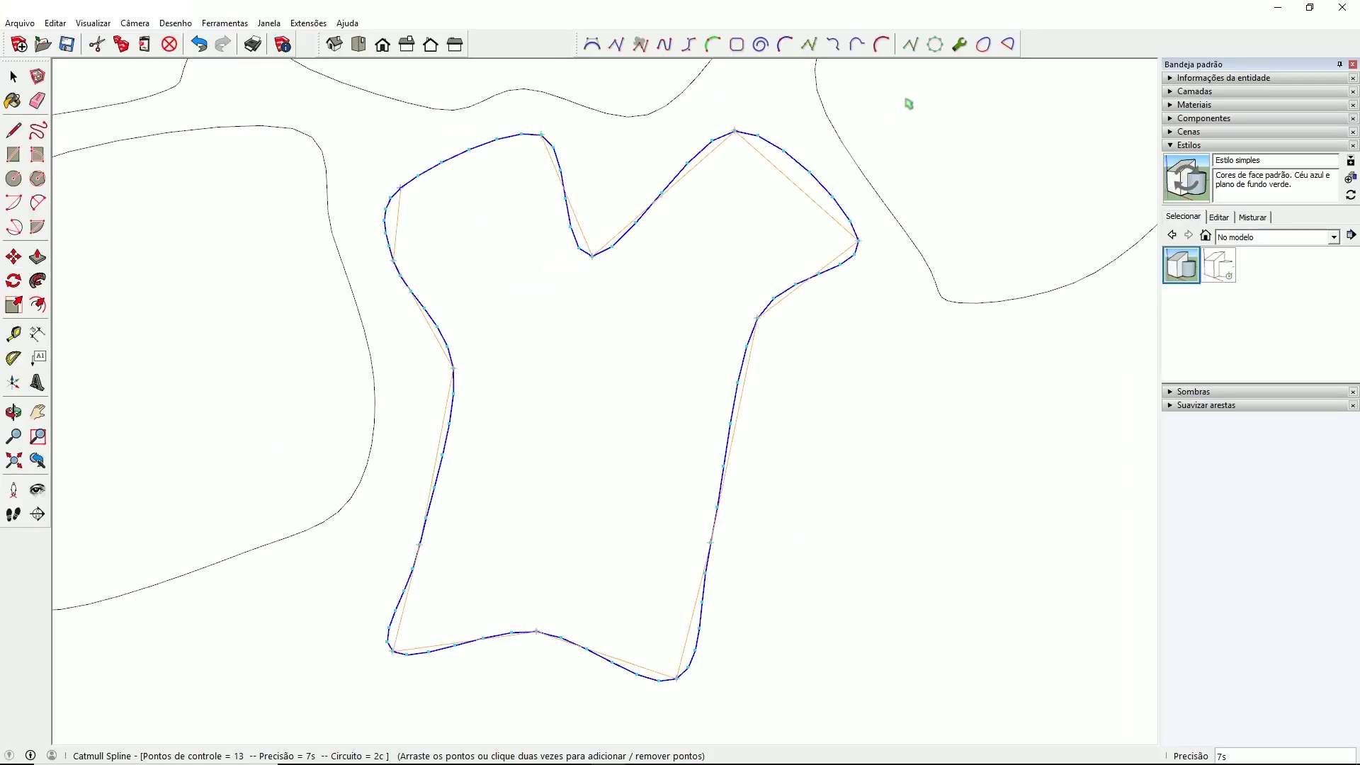
pyautogui.click(935, 46)
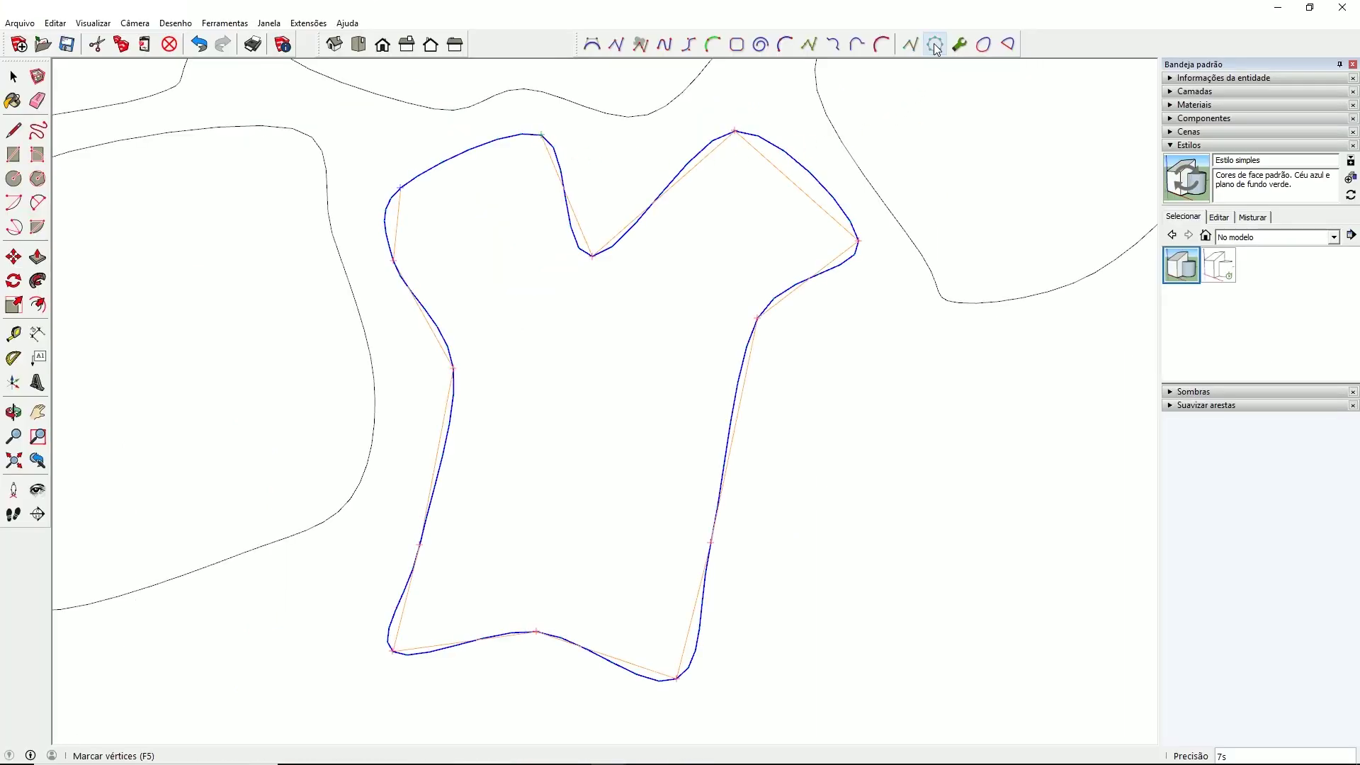
pyautogui.click(936, 46)
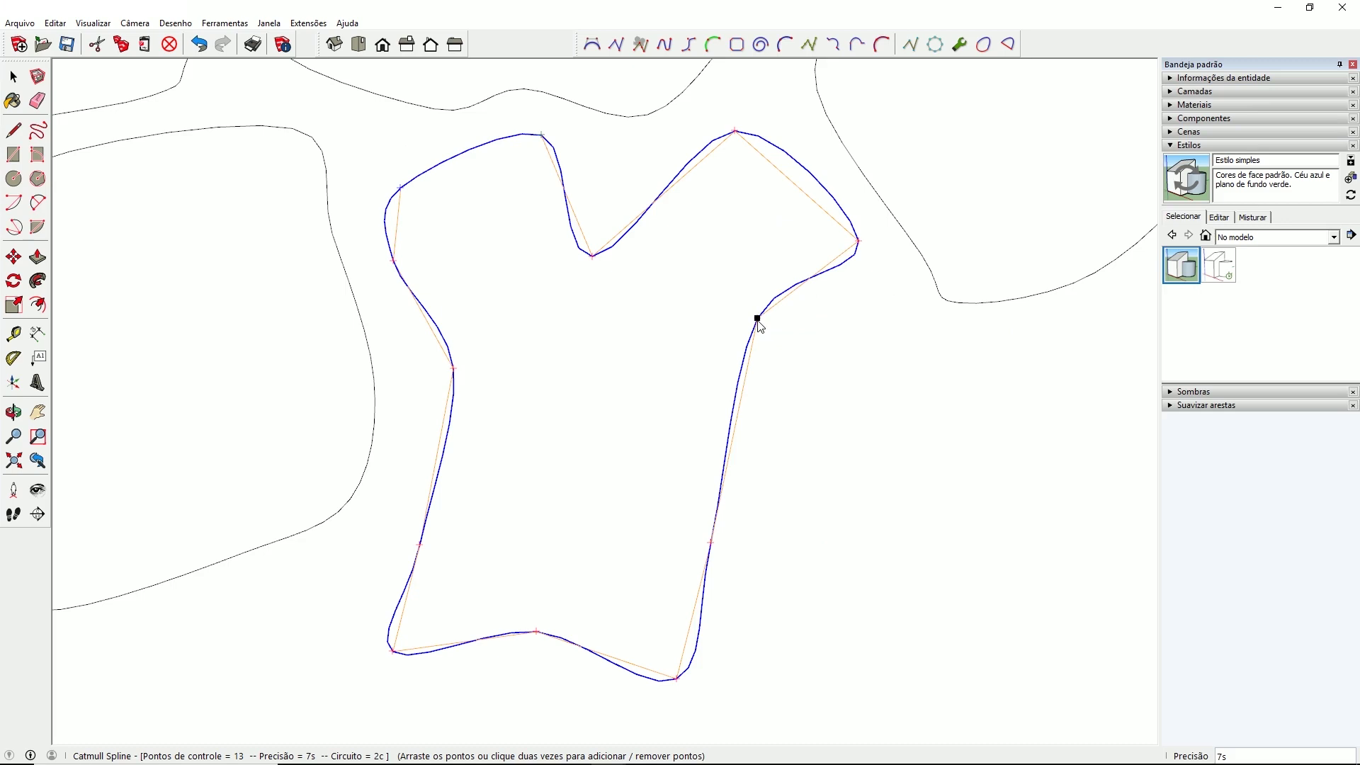
# Reshape the fork-shaped outline by widening its side lobe, pulling in the waist and front-corner control points, and deepening the back notch
pyautogui.moveTo(759, 320); pyautogui.dragTo(859, 428)
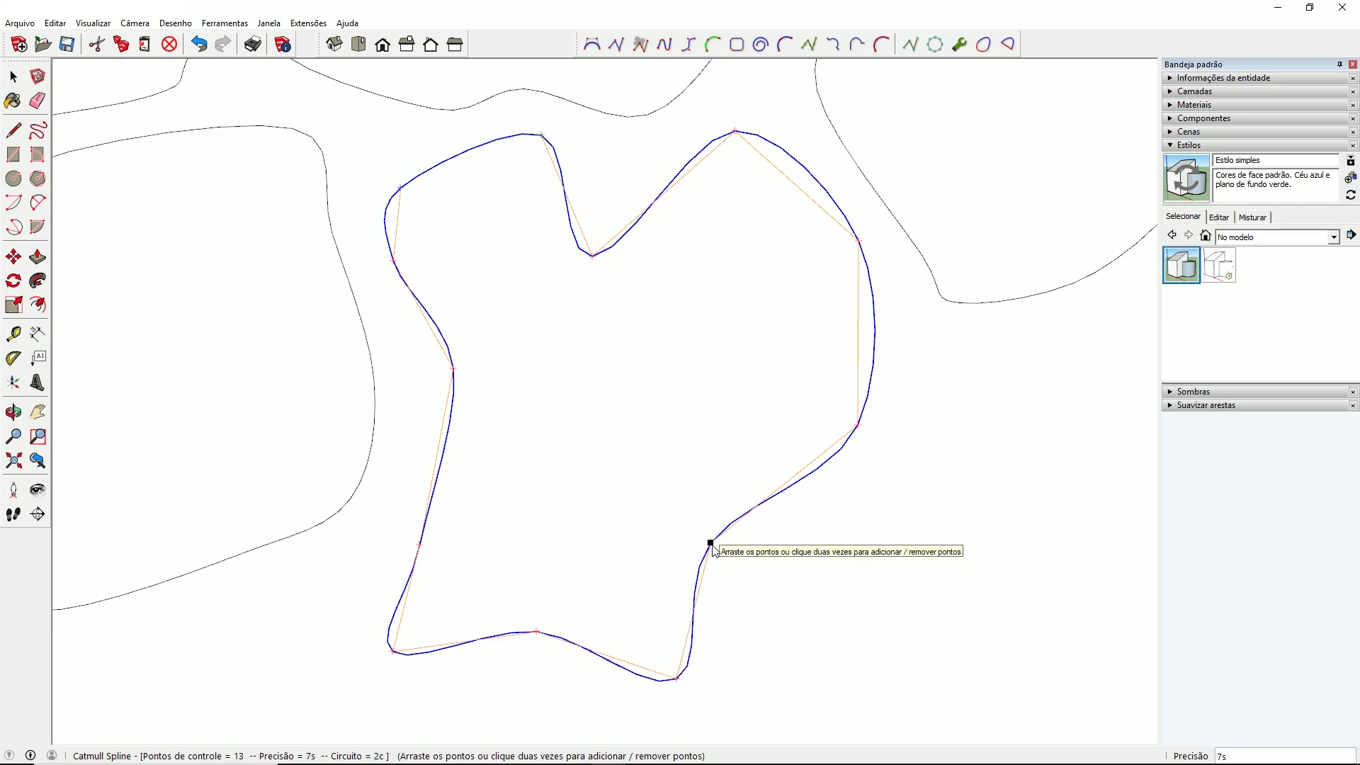
pyautogui.moveTo(711, 543); pyautogui.dragTo(700, 443)
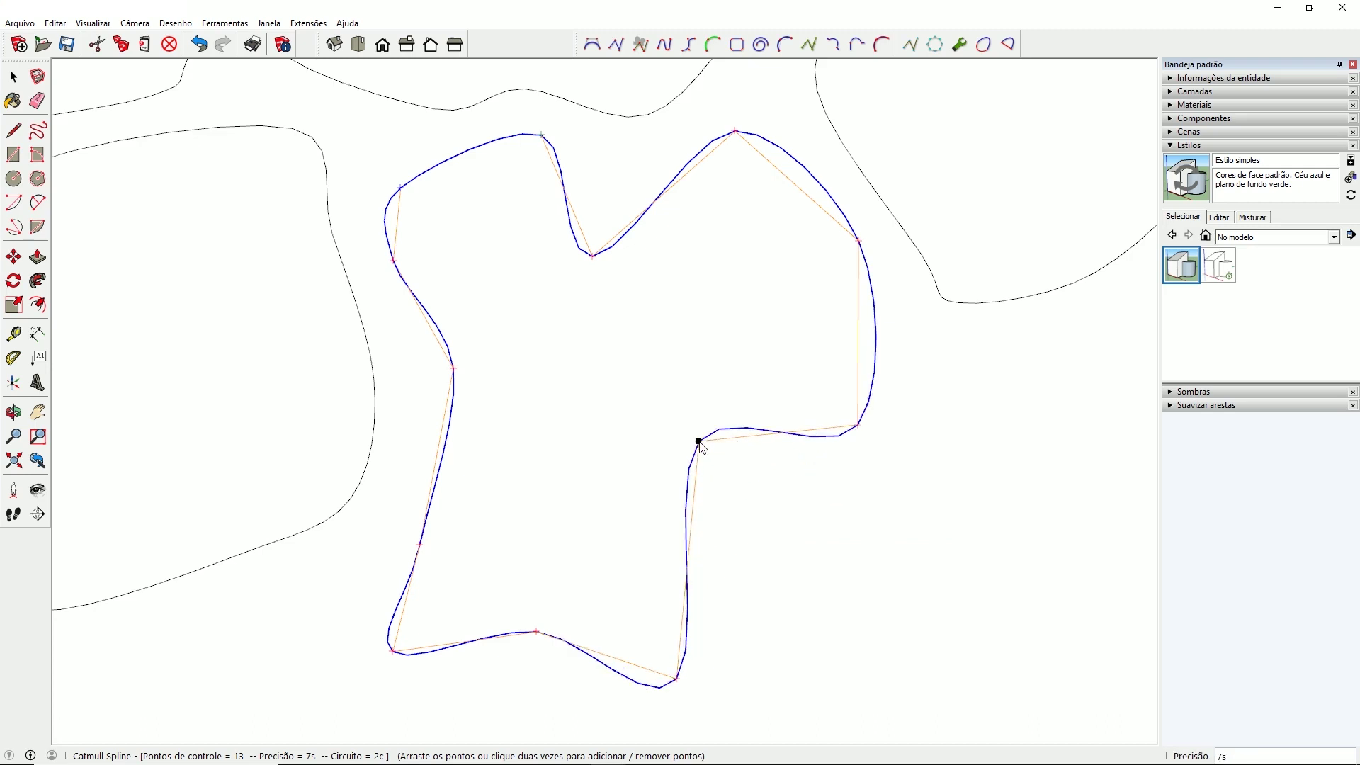
pyautogui.moveTo(677, 679); pyautogui.dragTo(661, 613)
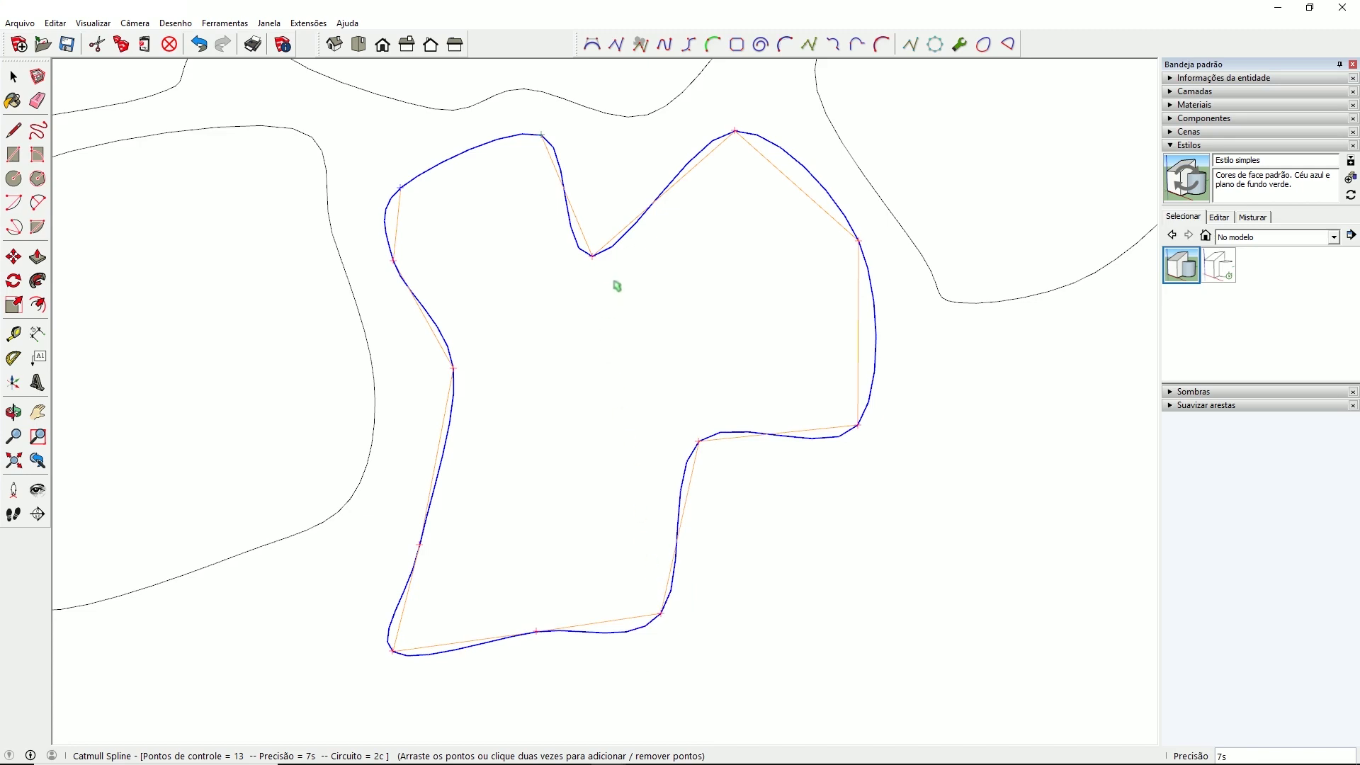
pyautogui.moveTo(591, 256); pyautogui.dragTo(582, 289)
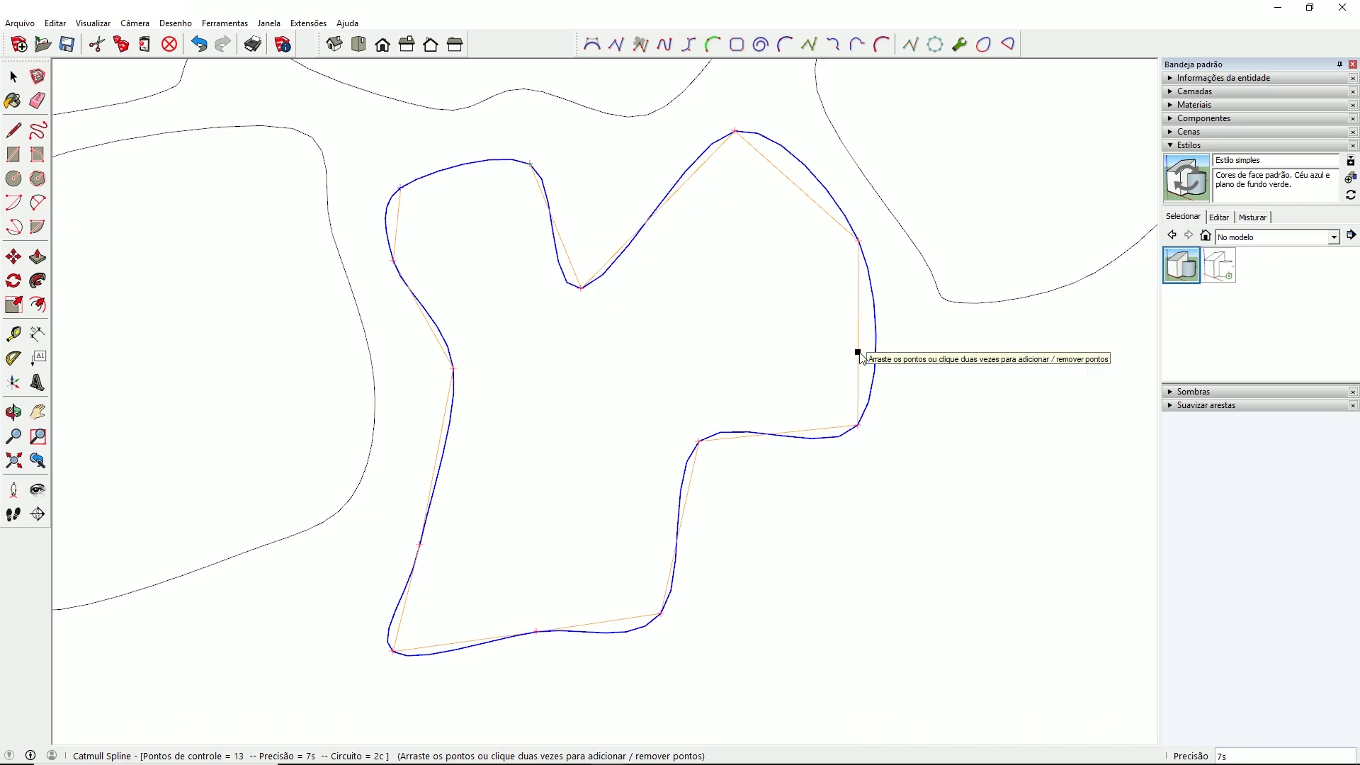
# Shift the outer side segment and its end control point to form a broad side lobe, and finish the spline edit
pyautogui.moveTo(857, 354); pyautogui.dragTo(826, 325)
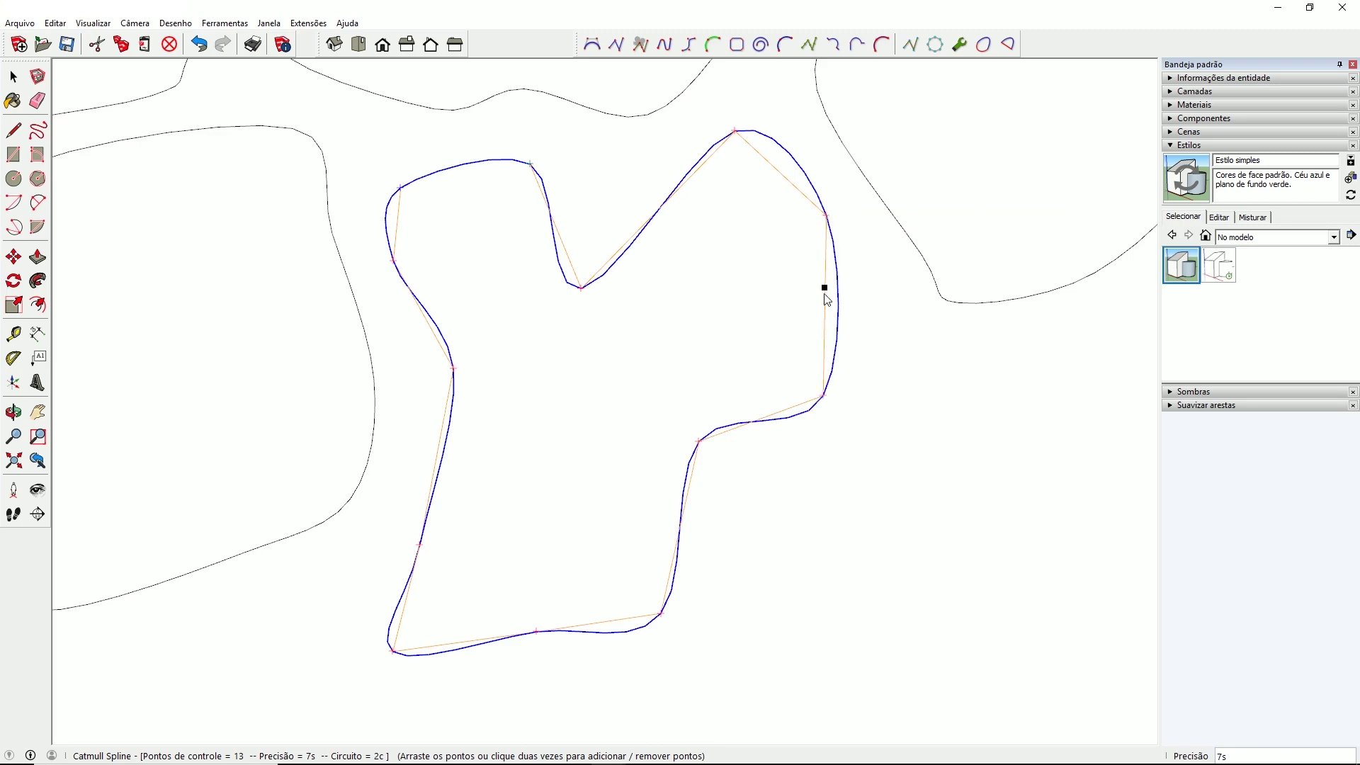
pyautogui.moveTo(825, 298); pyautogui.dragTo(894, 406)
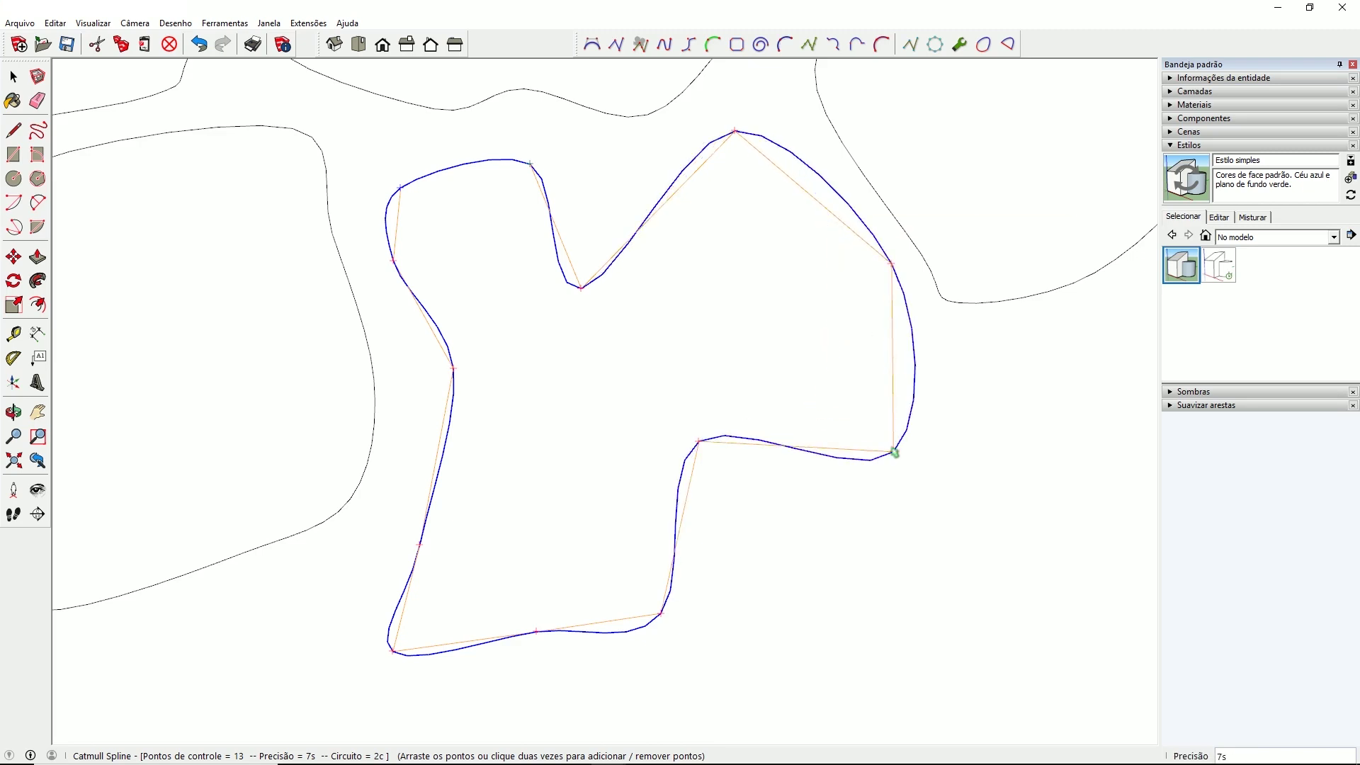
pyautogui.moveTo(890, 363); pyautogui.dragTo(805, 291)
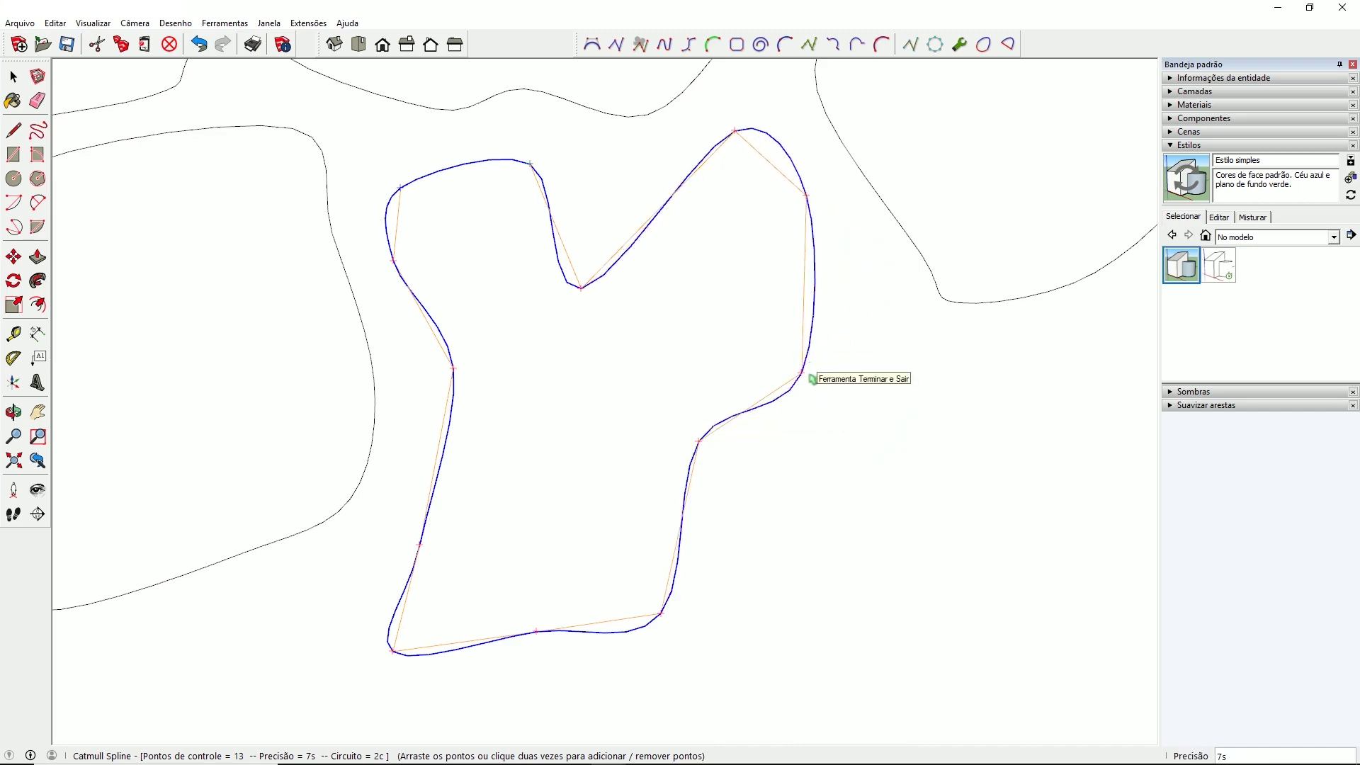
pyautogui.moveTo(803, 375); pyautogui.dragTo(850, 410)
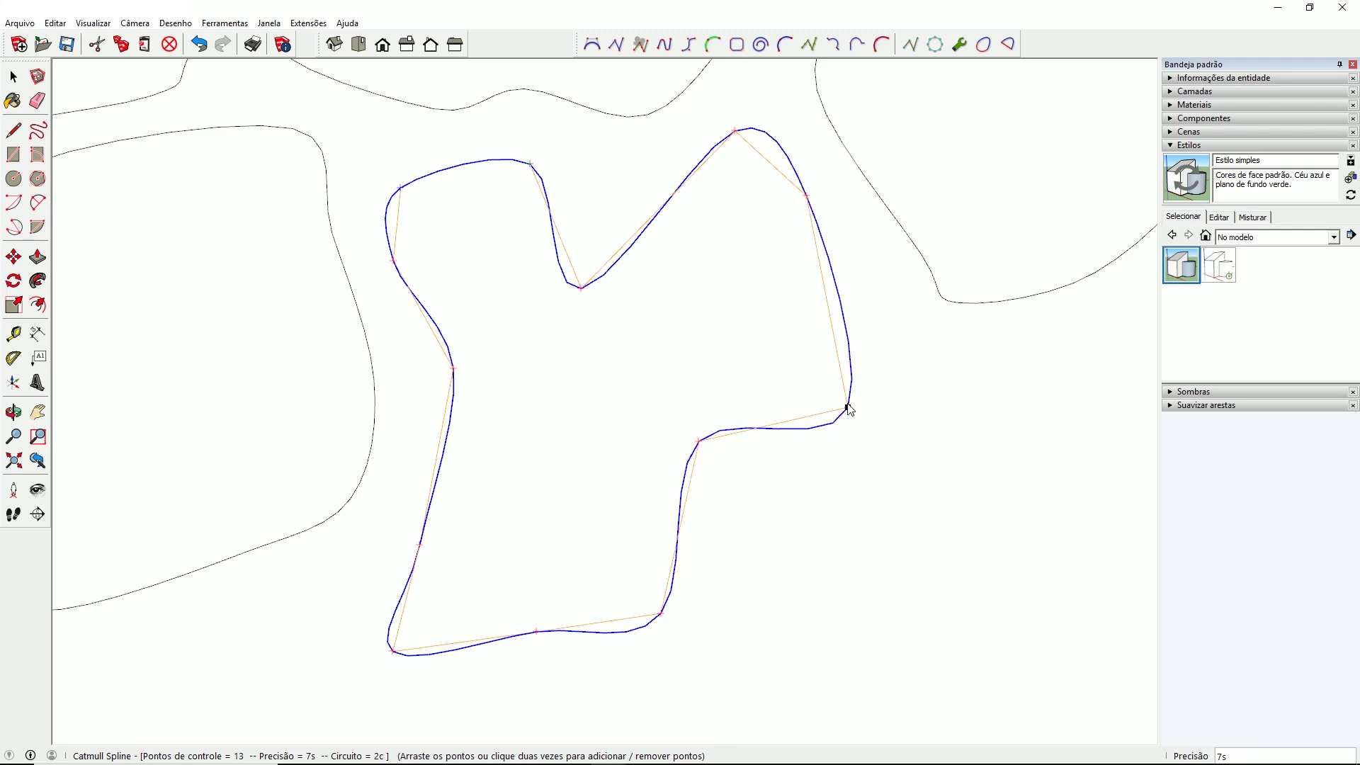
pyautogui.moveTo(832, 318); pyautogui.dragTo(860, 301)
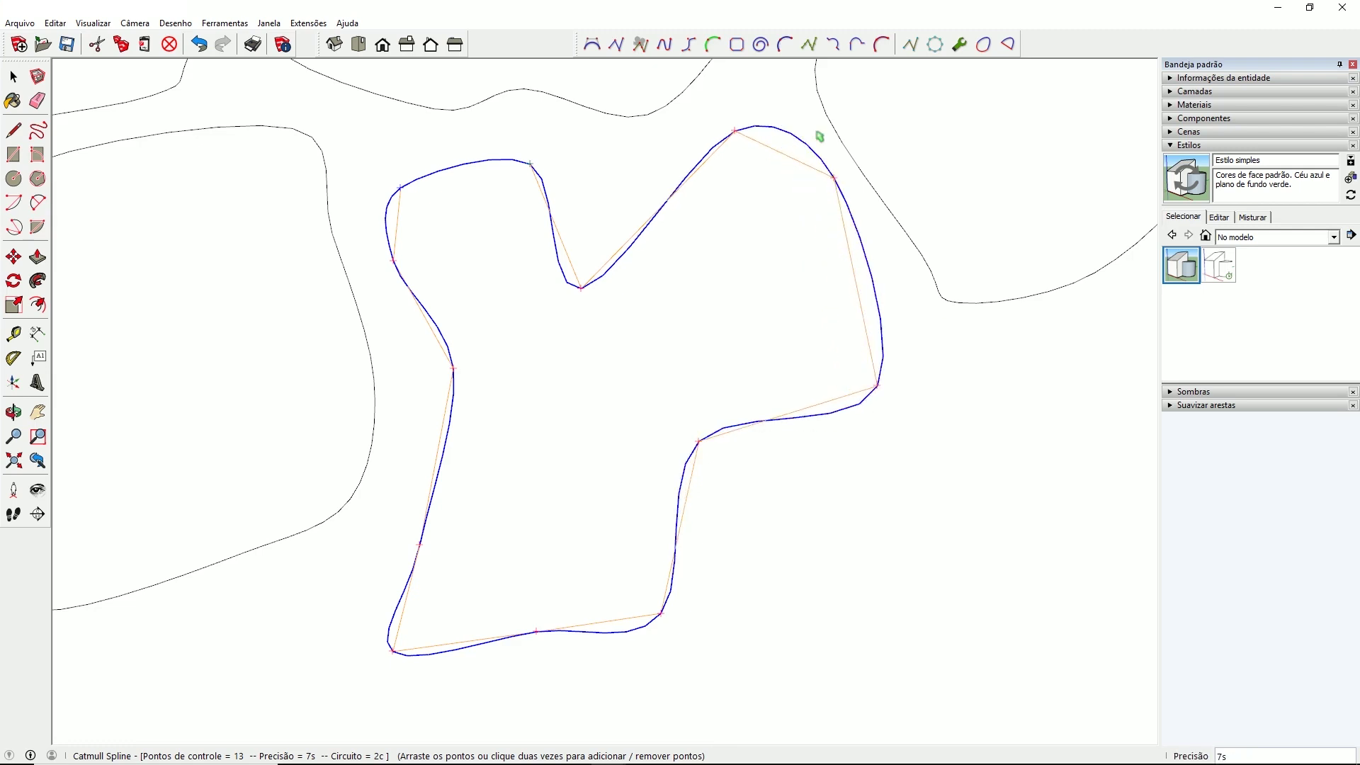
pyautogui.click(884, 390)
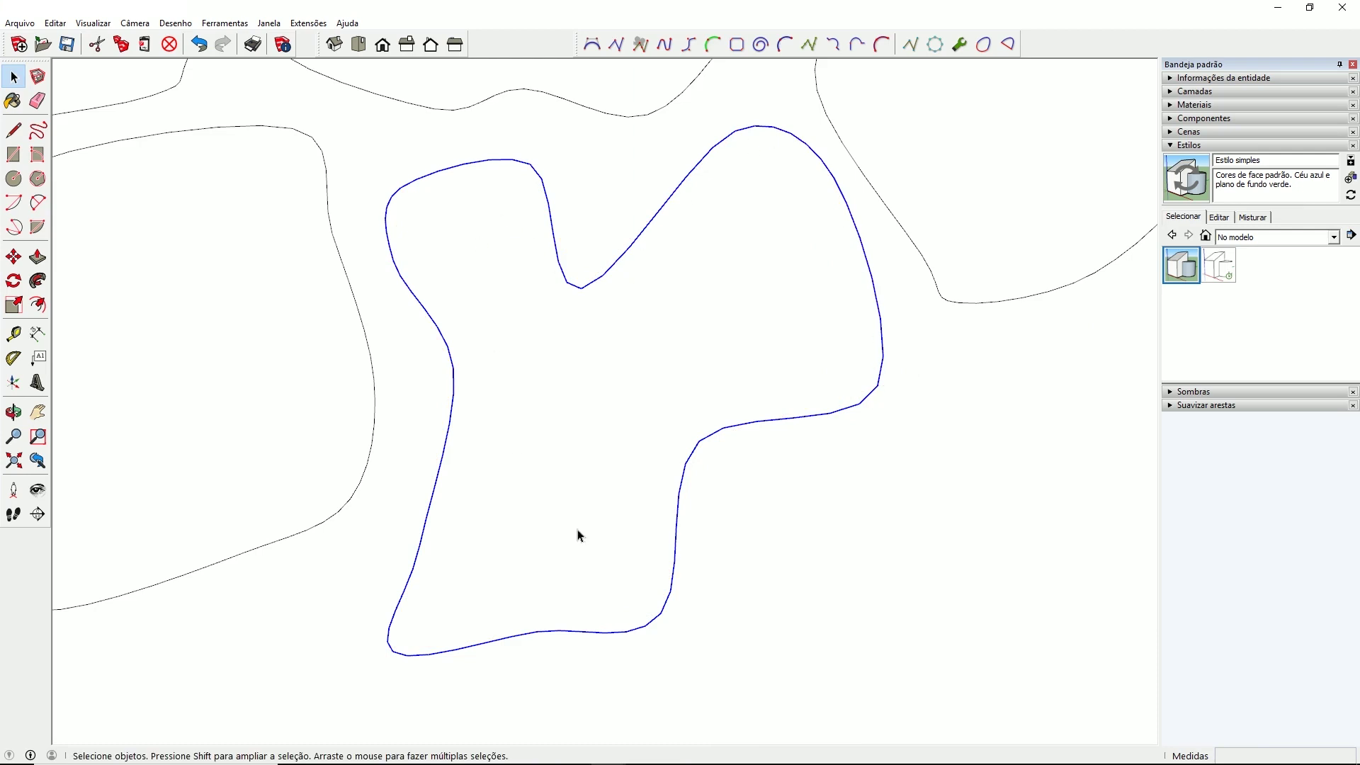
# Rework the neighbouring back and middle outlines through Catmull Spline editing so their lobes fit more closely together
pyautogui.click(911, 46)
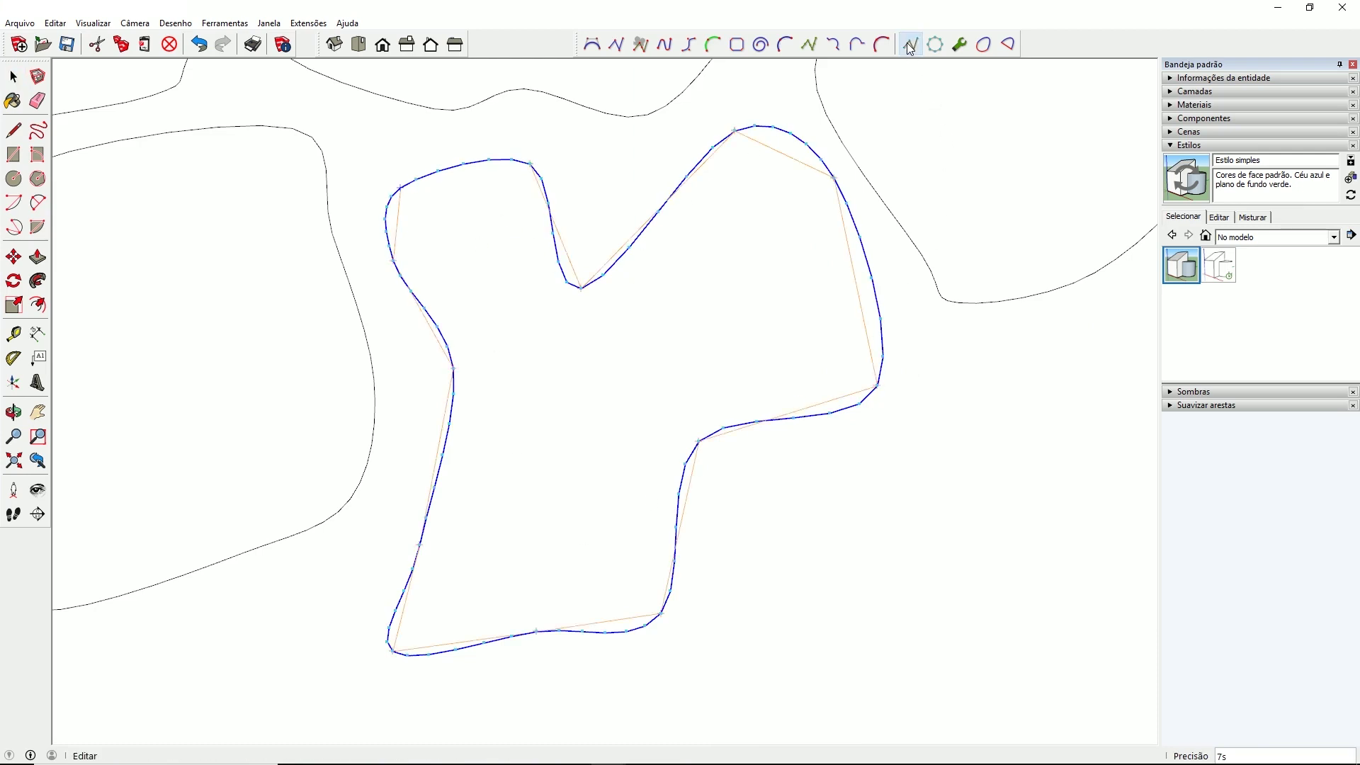
pyautogui.click(870, 377)
pyautogui.scroll(-5, 917, 376)
pyautogui.scroll(3, 918, 379)
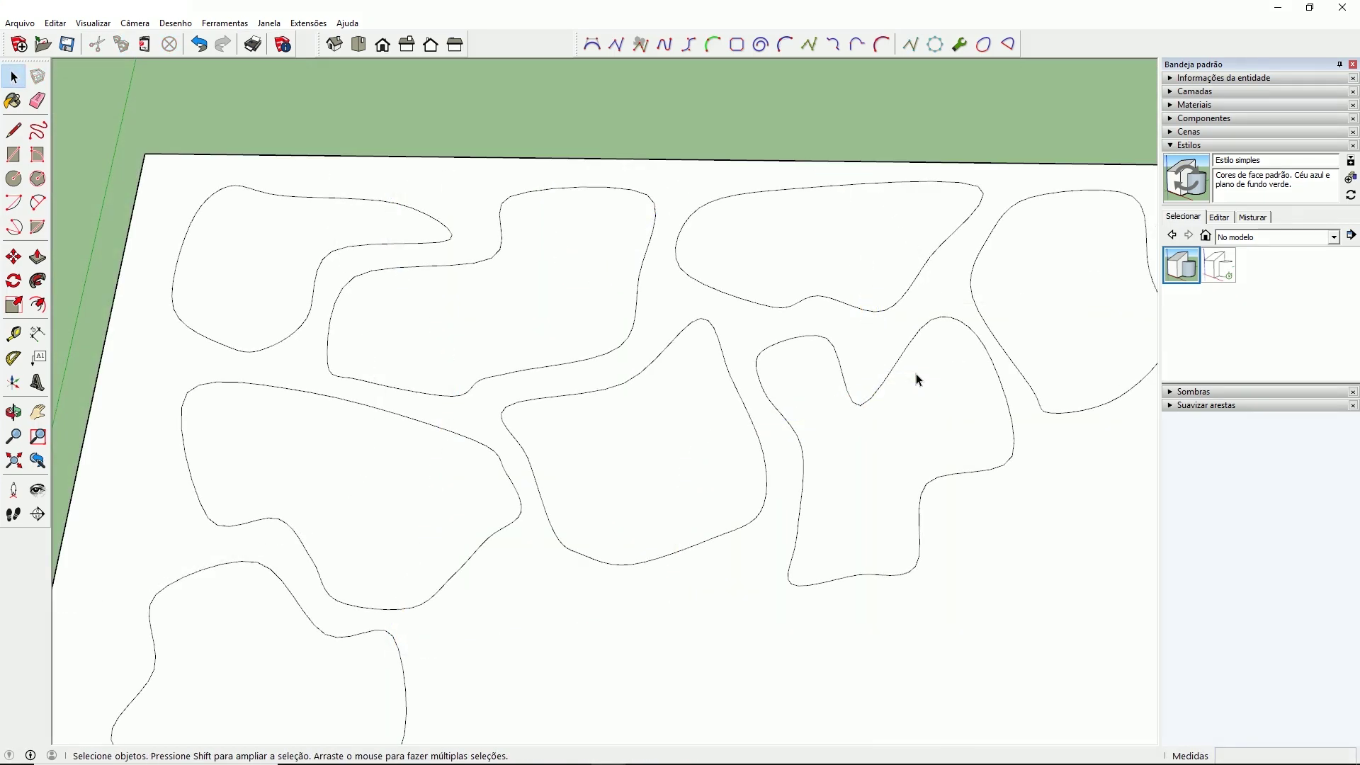
# Reopen the stepped outline in the back row, second from the side corner, for Catmull Spline editing
pyautogui.scroll(-4, 679, 297)
pyautogui.scroll(7, 432, 142)
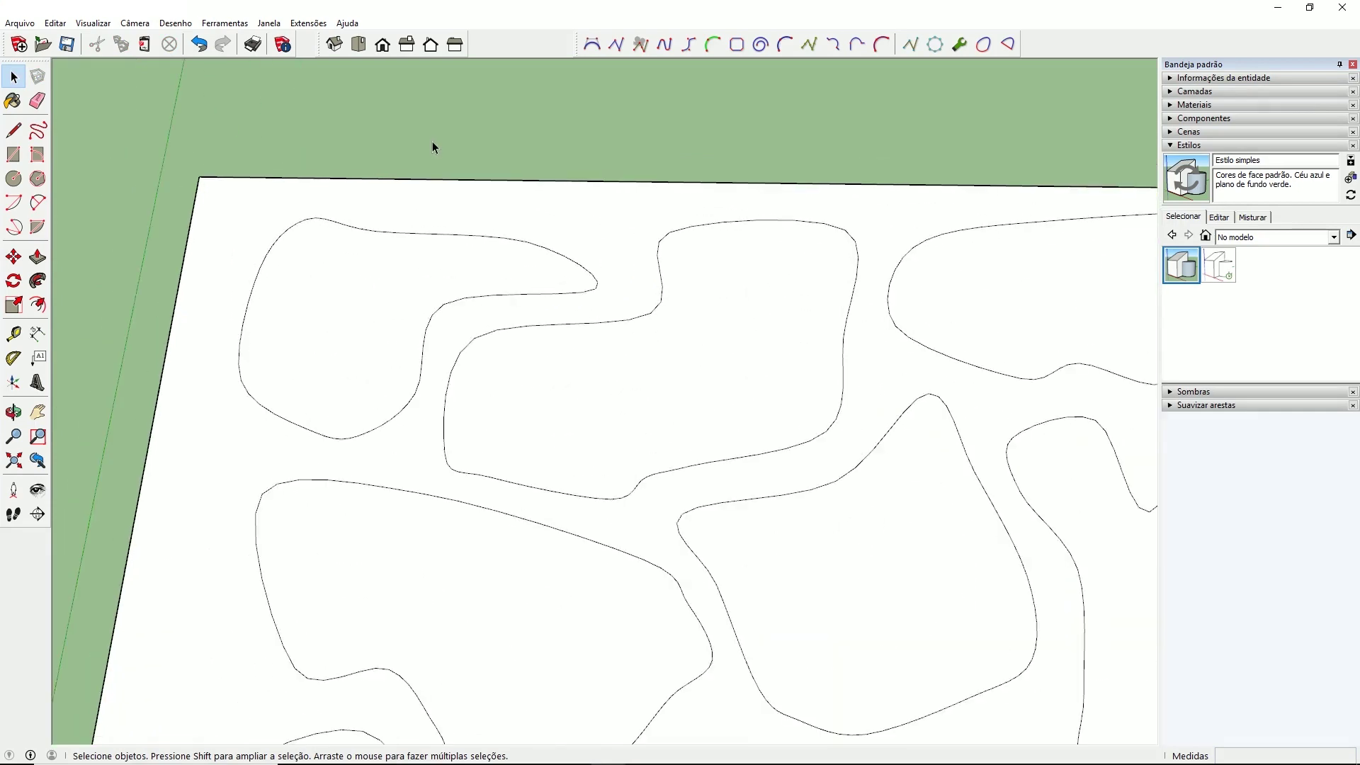
pyautogui.scroll(2, 473, 386)
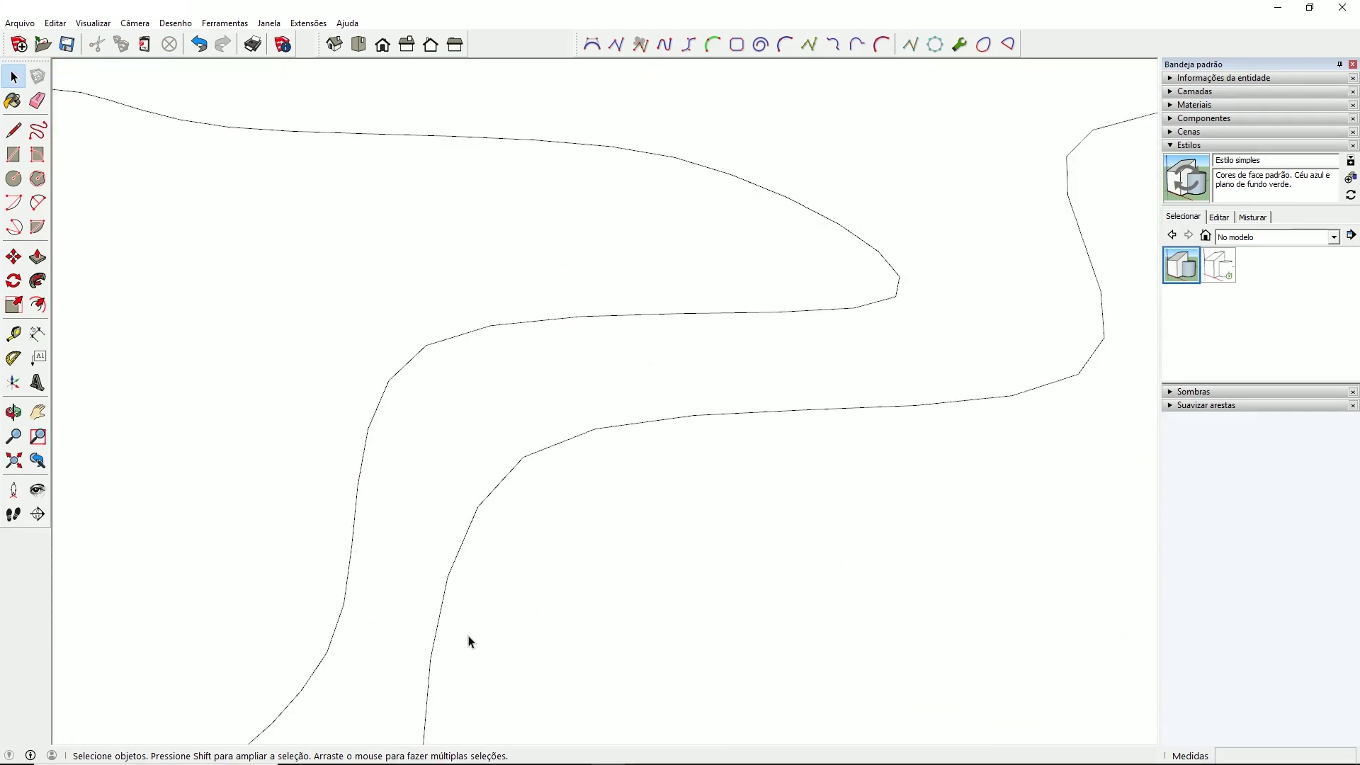
pyautogui.scroll(4, 437, 662)
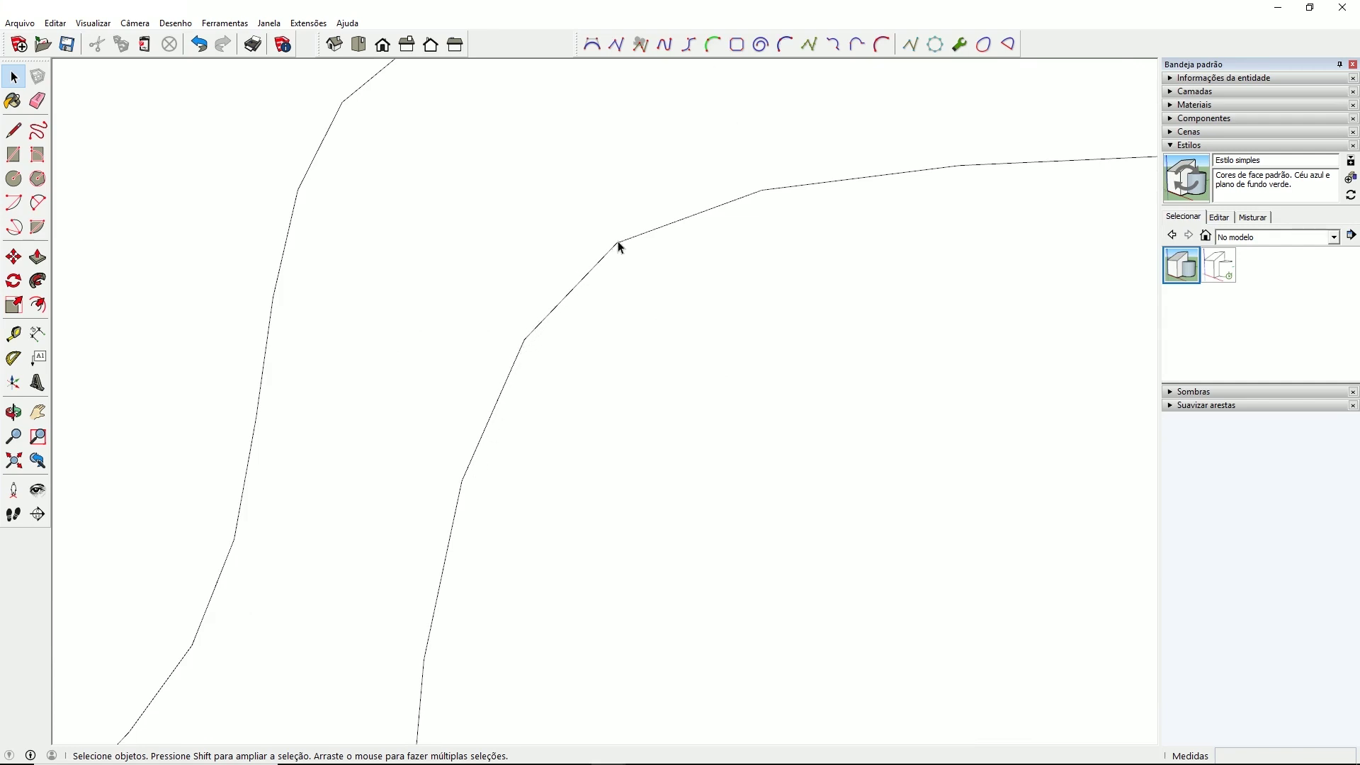
pyautogui.scroll(-4, 410, 267)
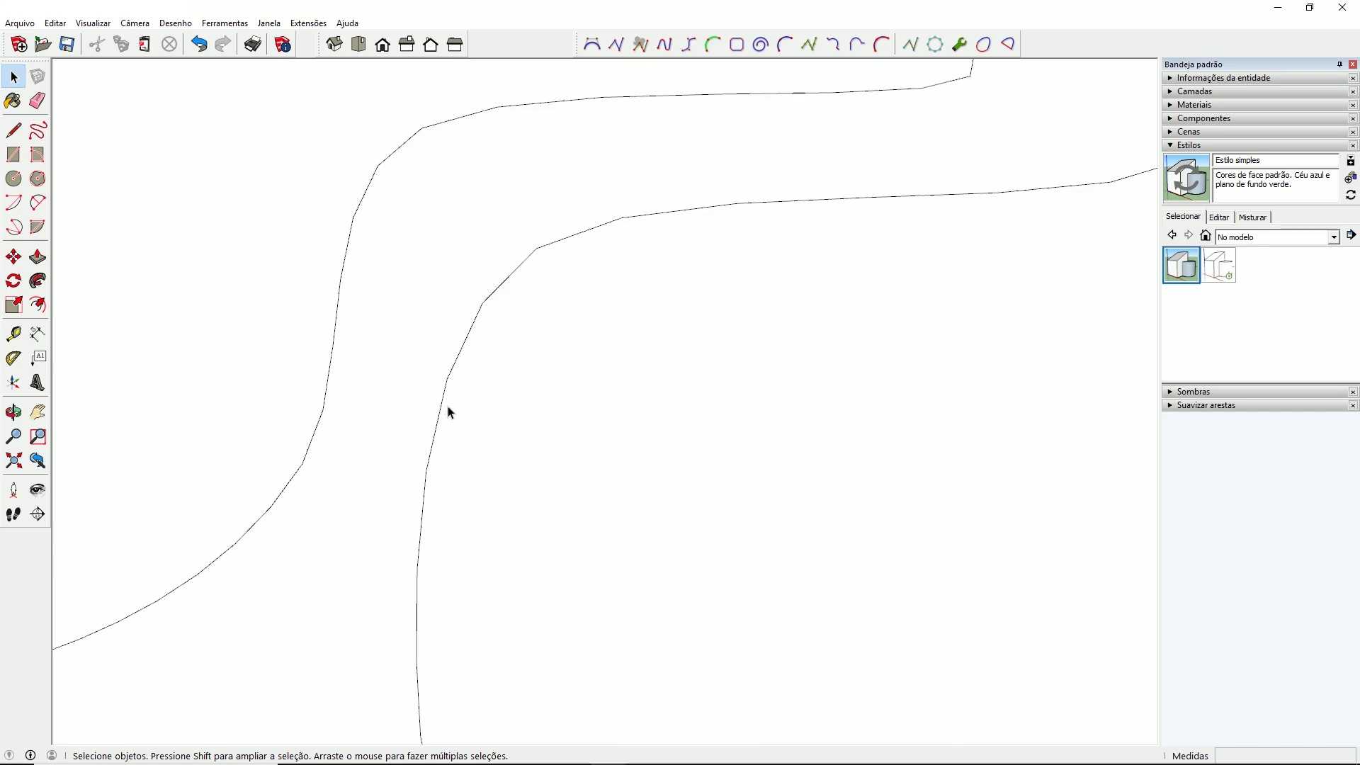
pyautogui.click(646, 221)
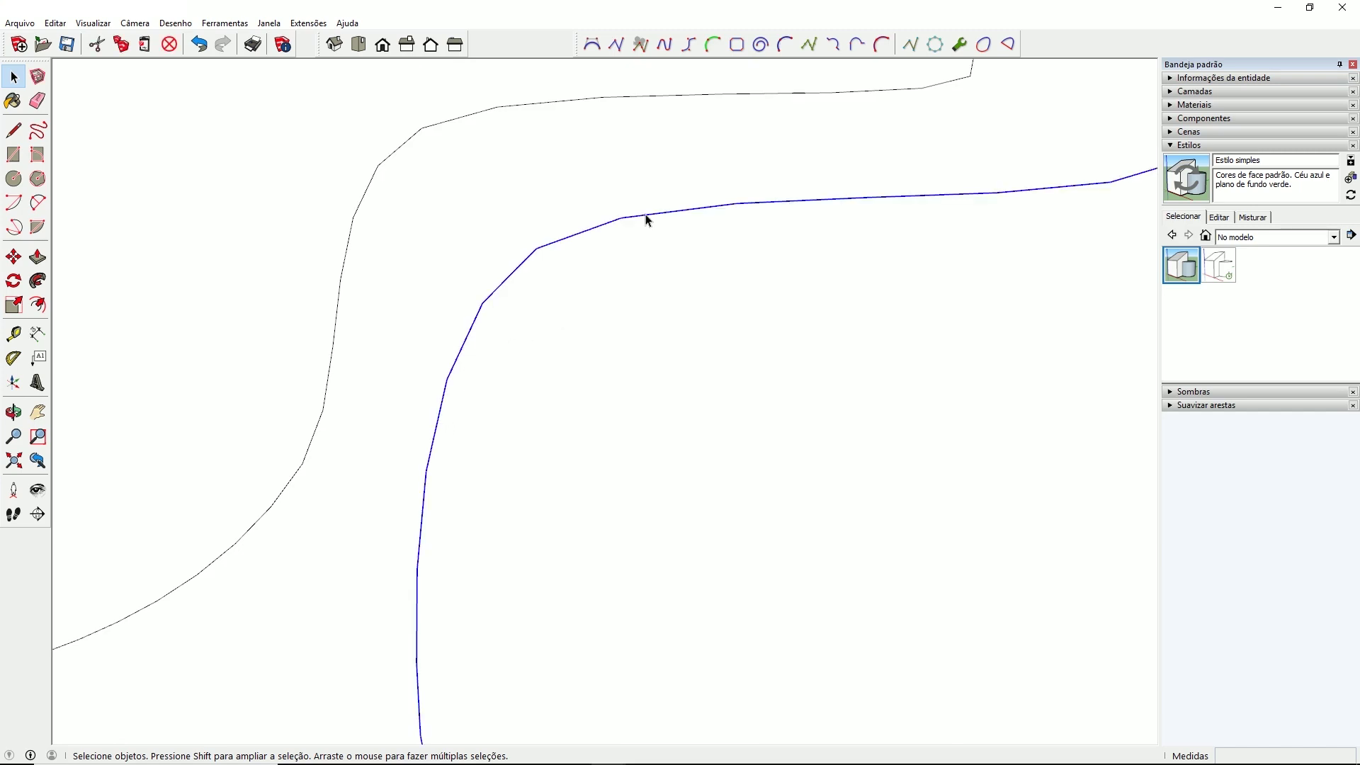
pyautogui.click(911, 45)
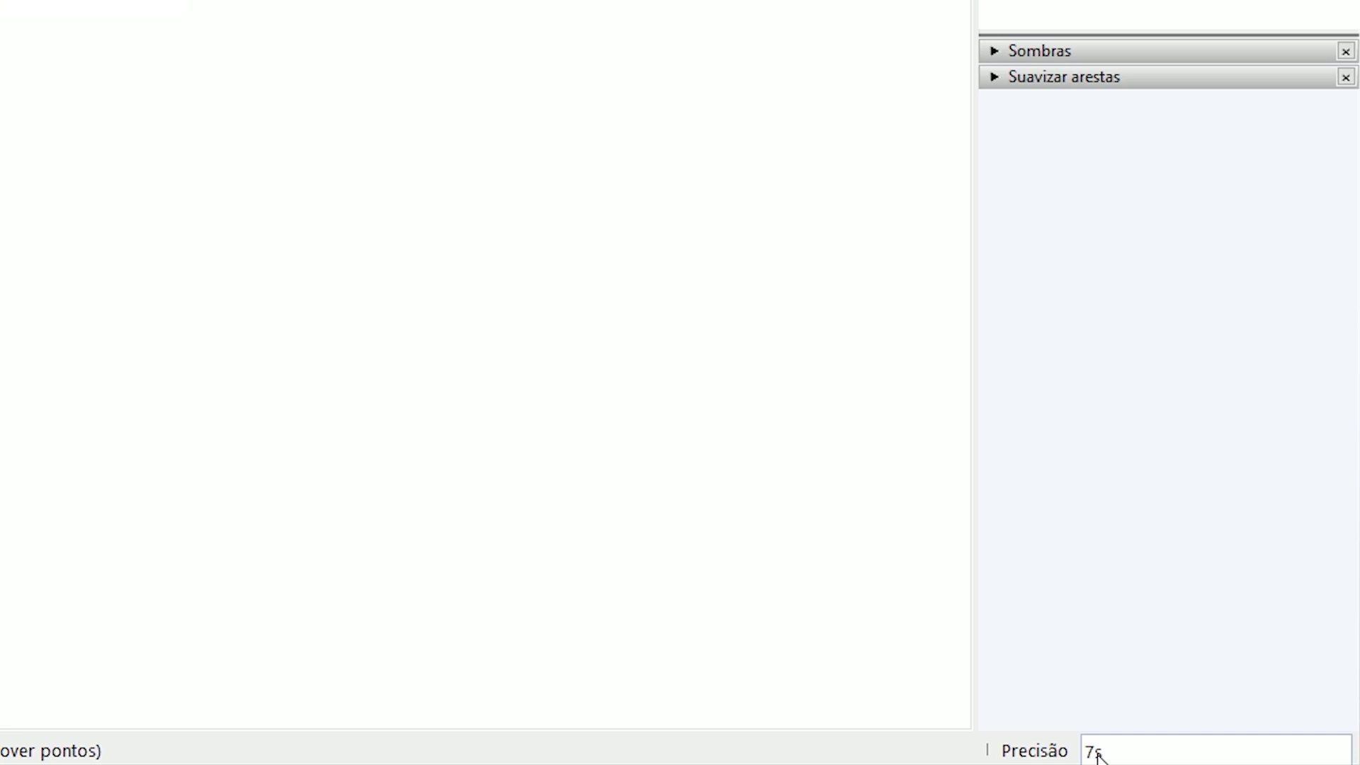
# Set the stepped outline's Catmull Spline precision to 20 segments
pyautogui.scroll(-2, 777, 94)
pyautogui.scroll(1, 596, 534)
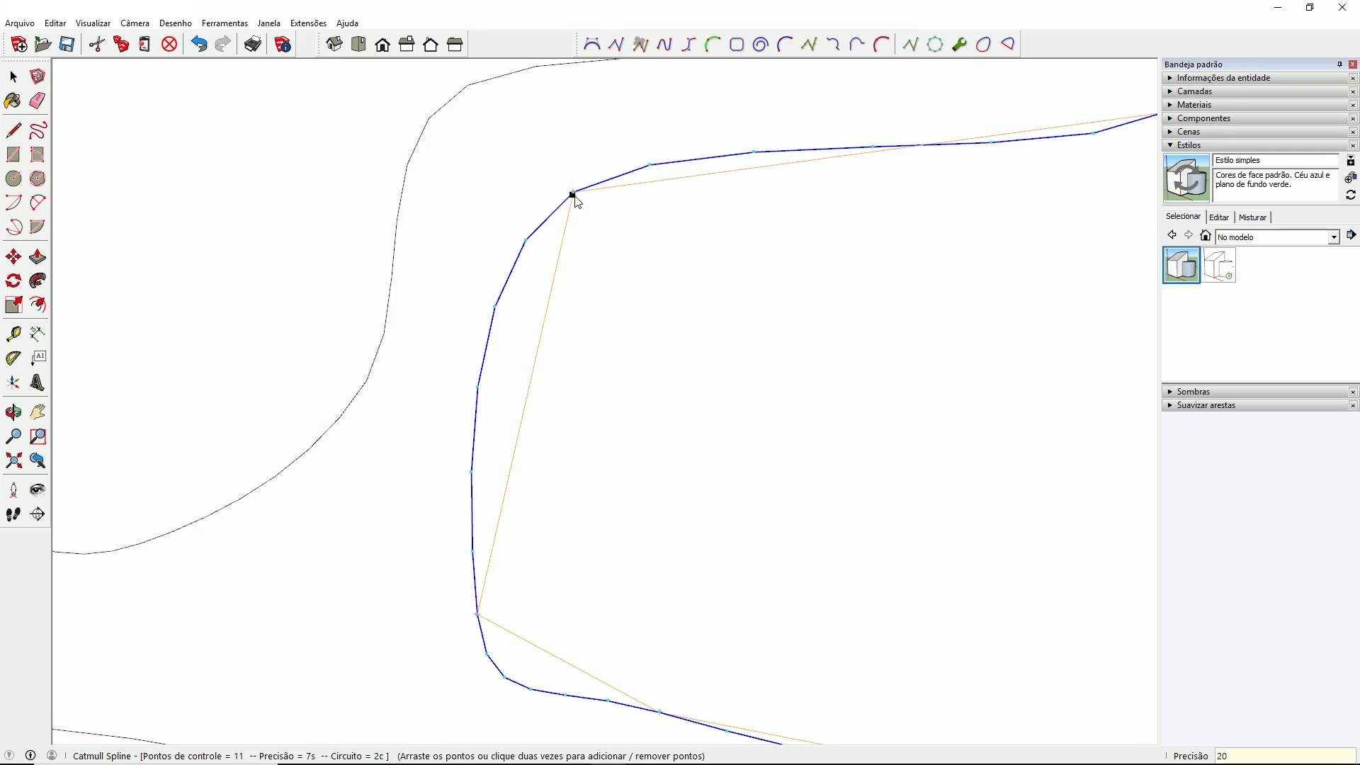
pyautogui.press('Return')
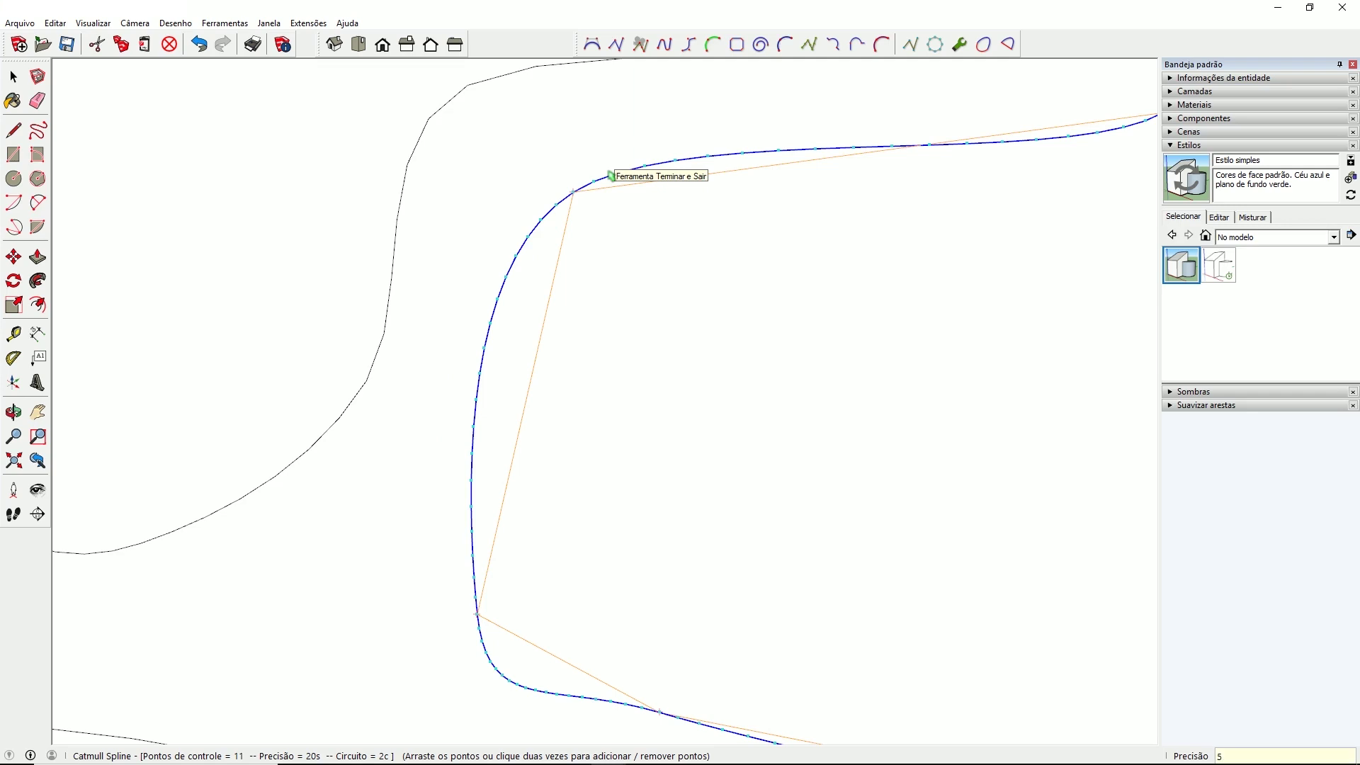
# Set the stepped outline's Catmull Spline precision to 5s and finish the edit
pyautogui.write('s')
pyautogui.press('Return')
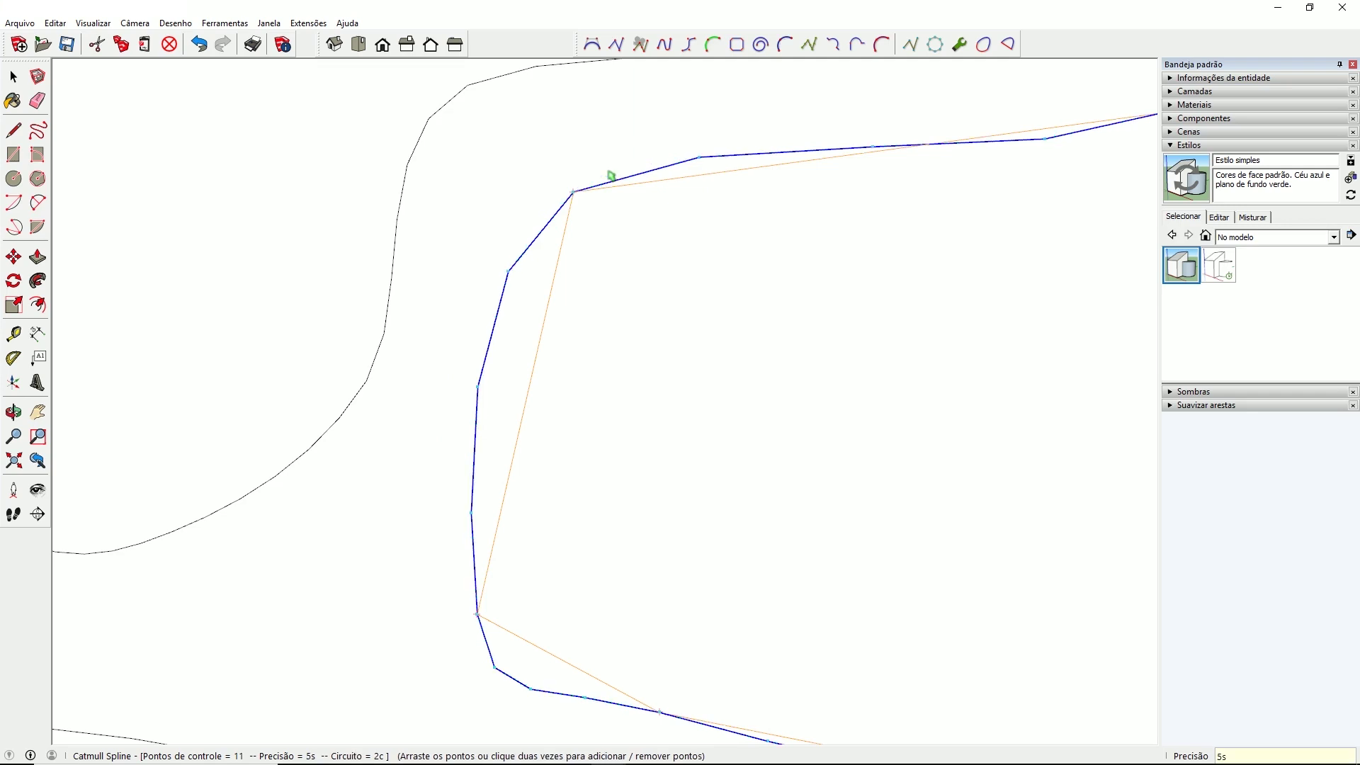
pyautogui.press('Return')
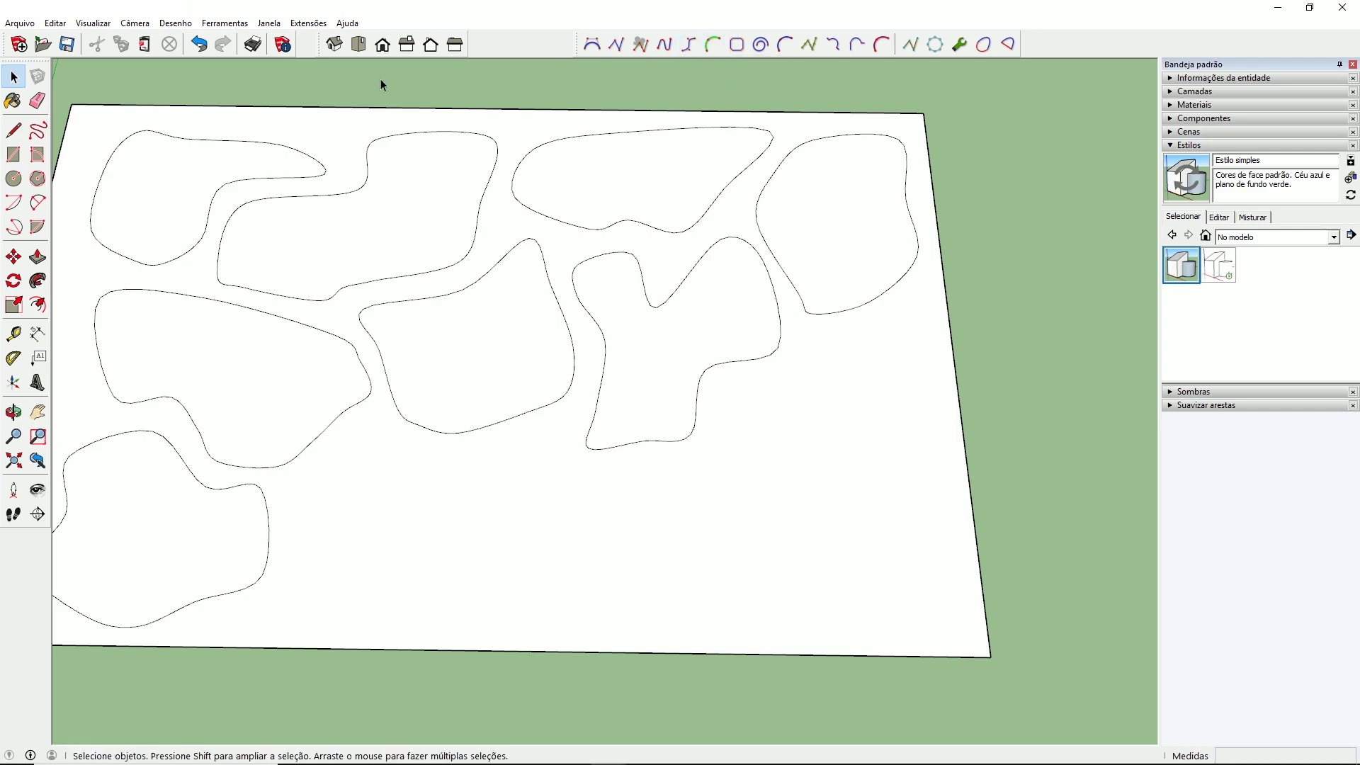
# Open the keyboard shortcut preferences and filter the functions by "catmu" to find the BezierSpline Catmull Spline command
pyautogui.click(270, 23)
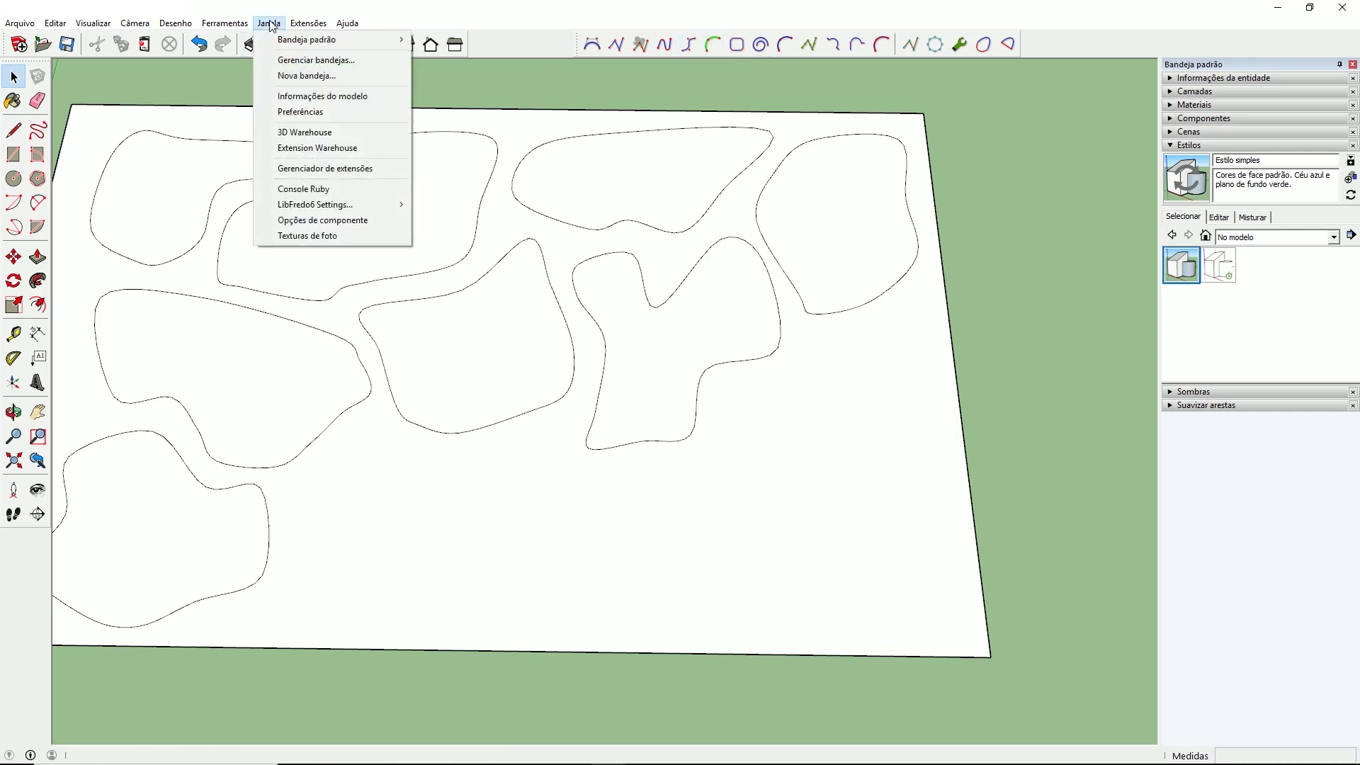
pyautogui.click(300, 112)
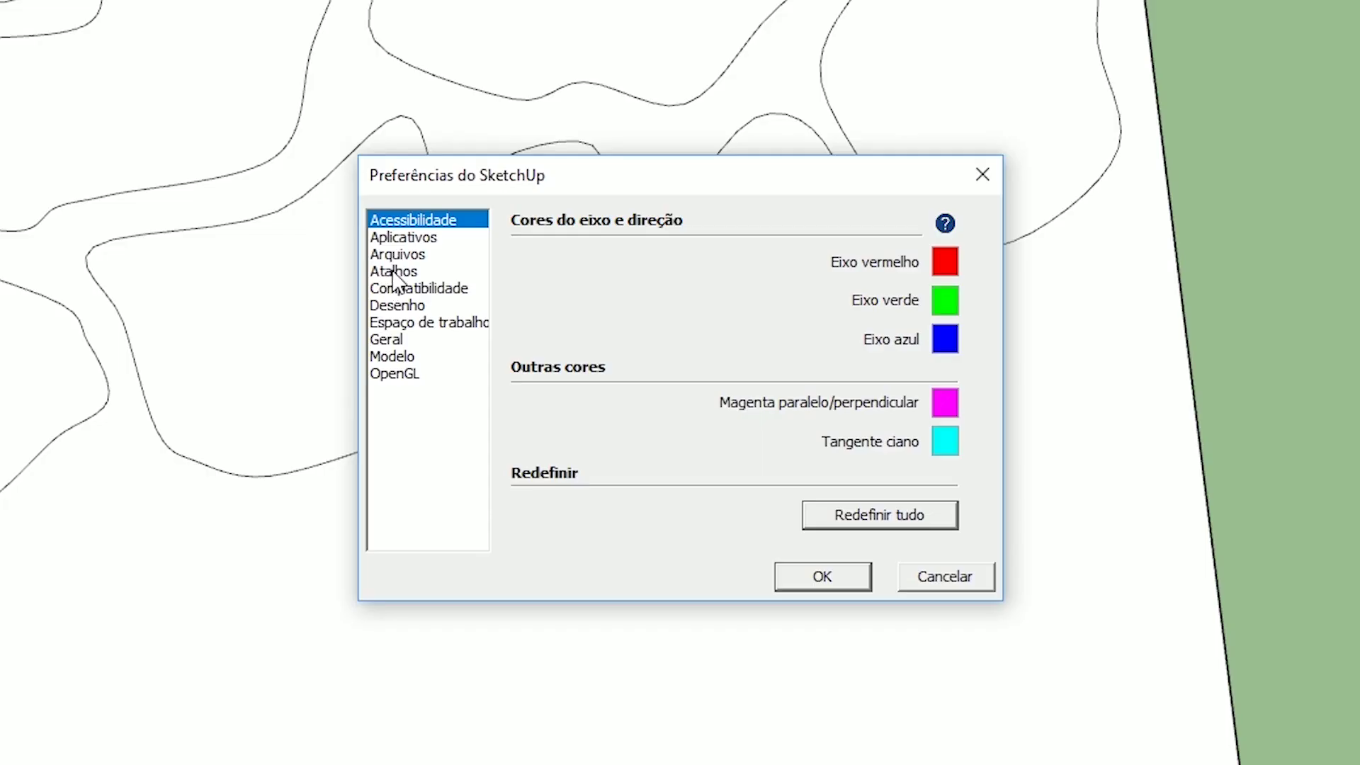
pyautogui.click(525, 323)
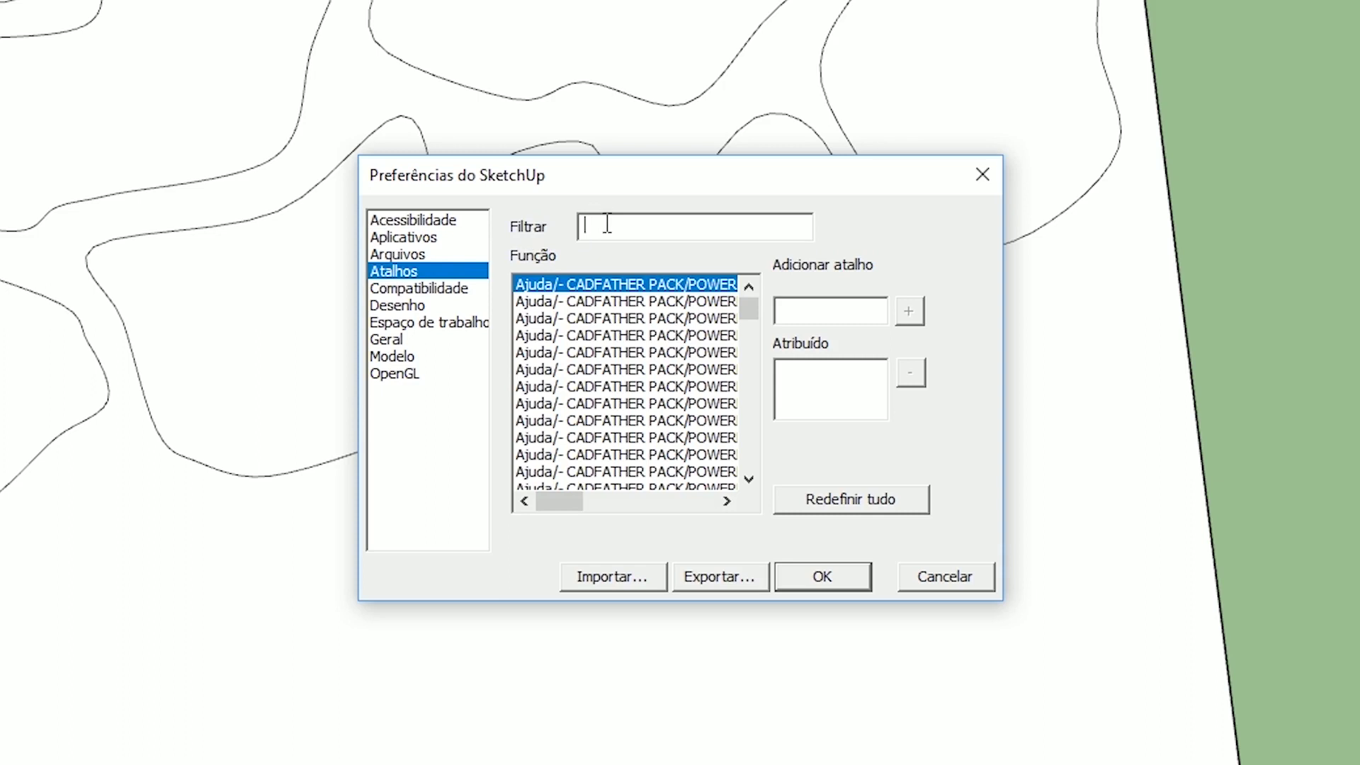
pyautogui.write('caa_')
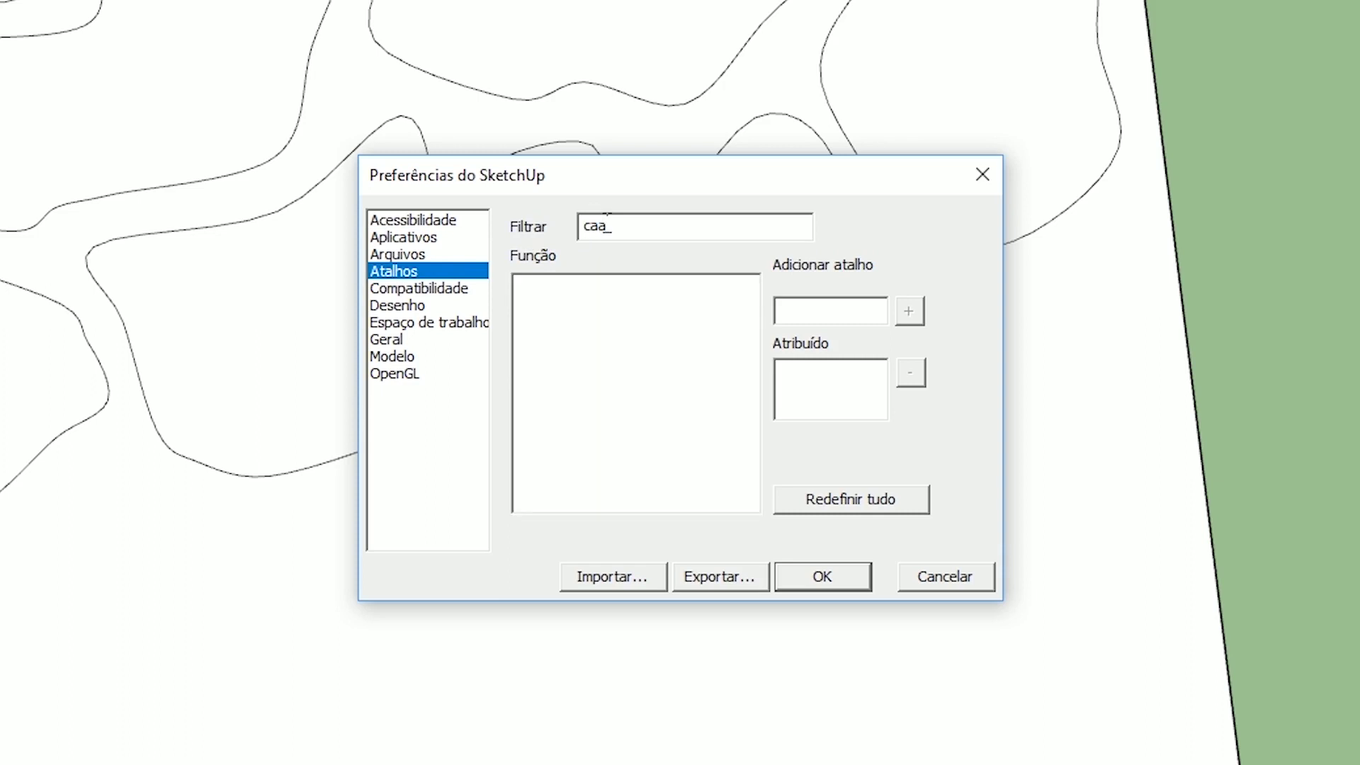
pyautogui.press('BackSpace')
pyautogui.write('tmu')
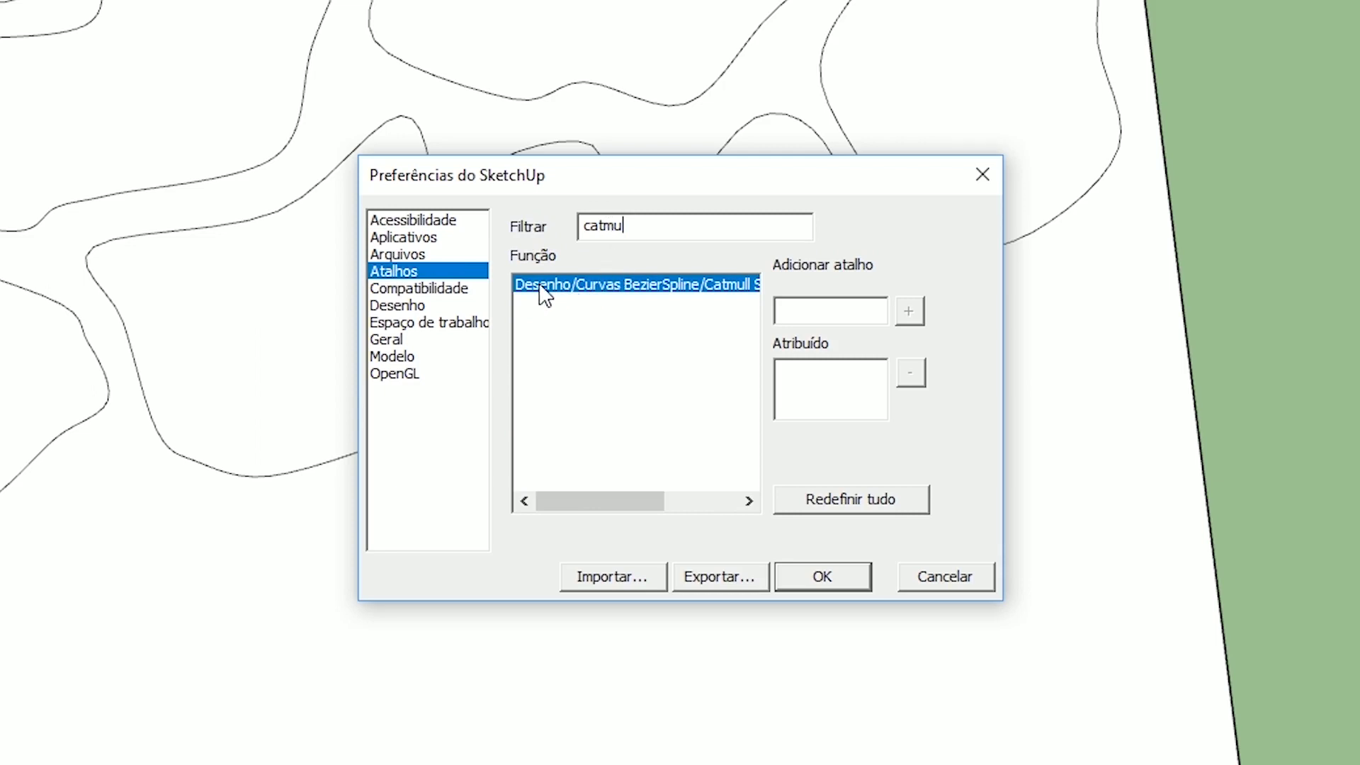
pyautogui.moveTo(597, 504); pyautogui.dragTo(645, 506)
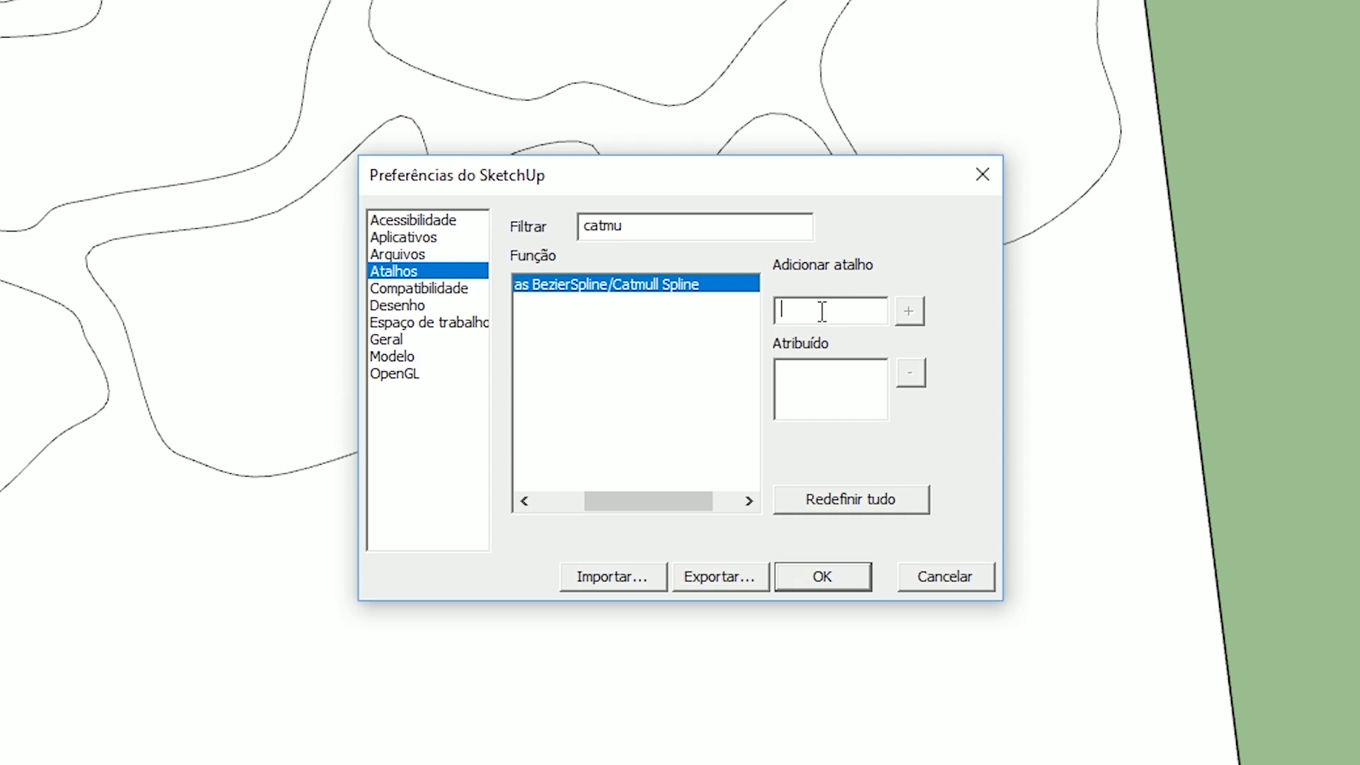
# Try to assign R as the Catmull Spline shortcut, declining to take it over from the Rectangle command
pyautogui.press('w')
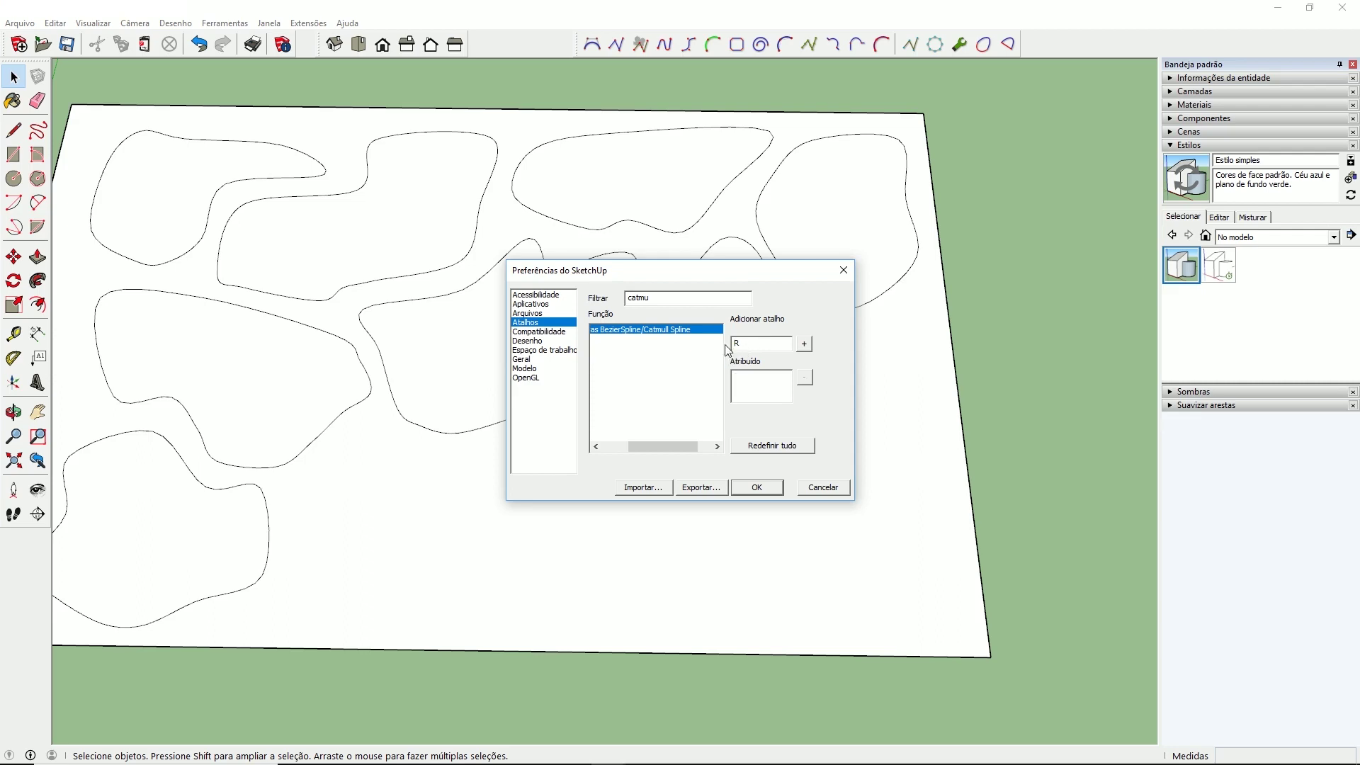
pyautogui.click(805, 345)
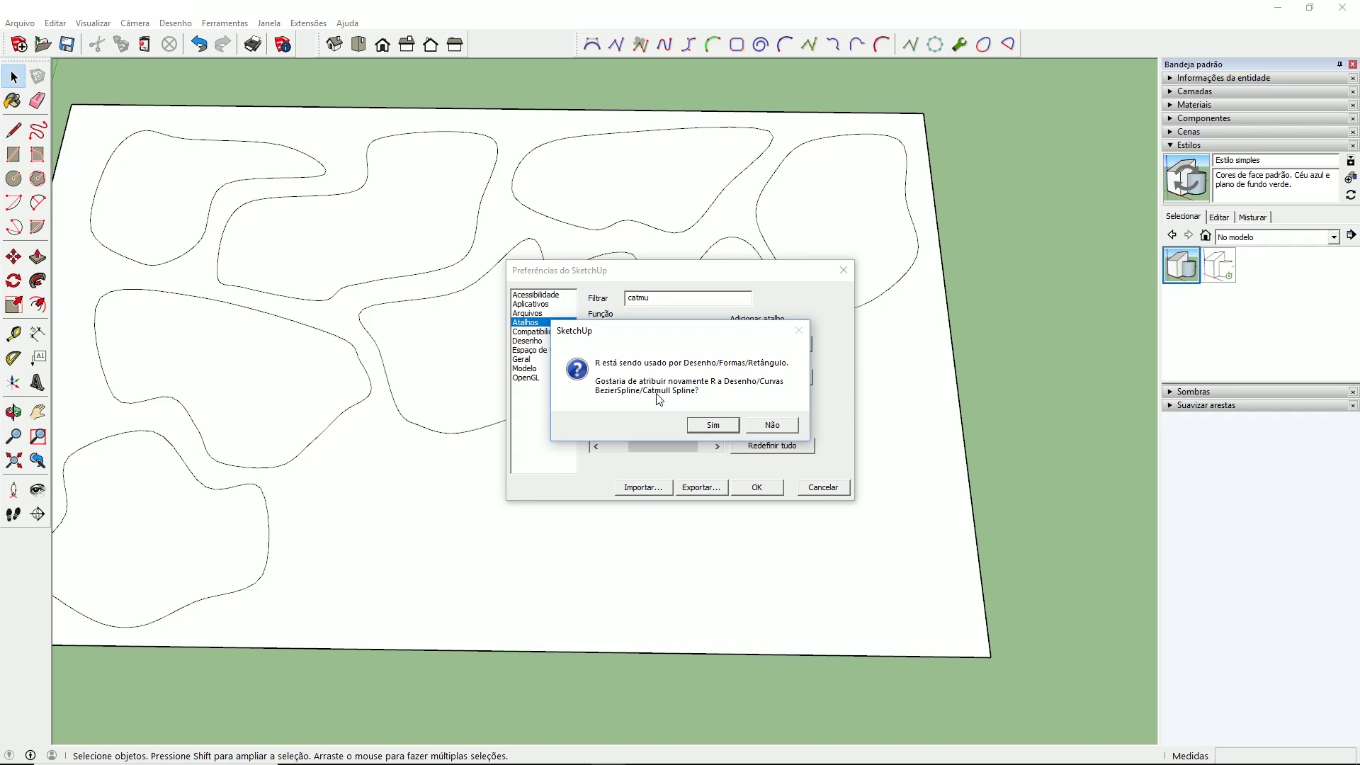
pyautogui.click(762, 429)
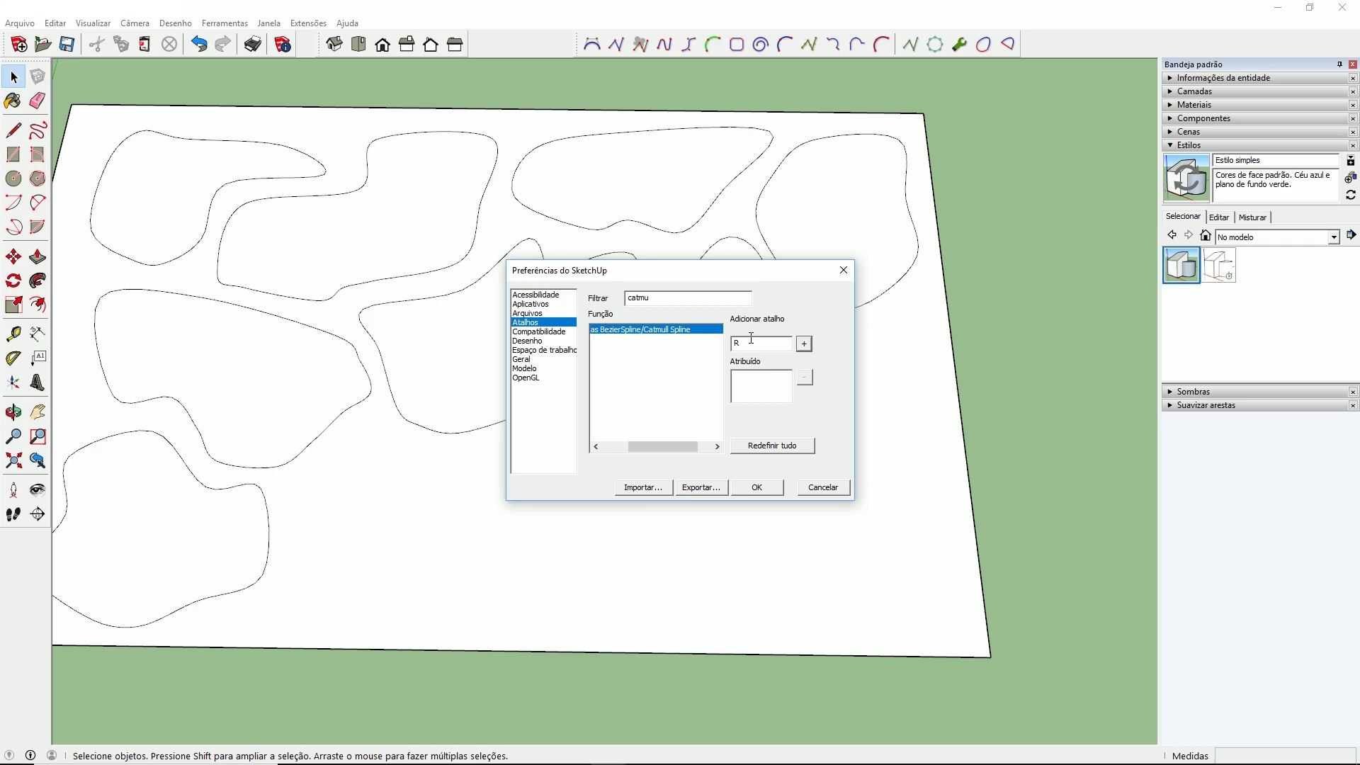
# Assign W as the Catmull Spline shortcut and save the preferences
pyautogui.click(749, 342)
pyautogui.click(803, 347)
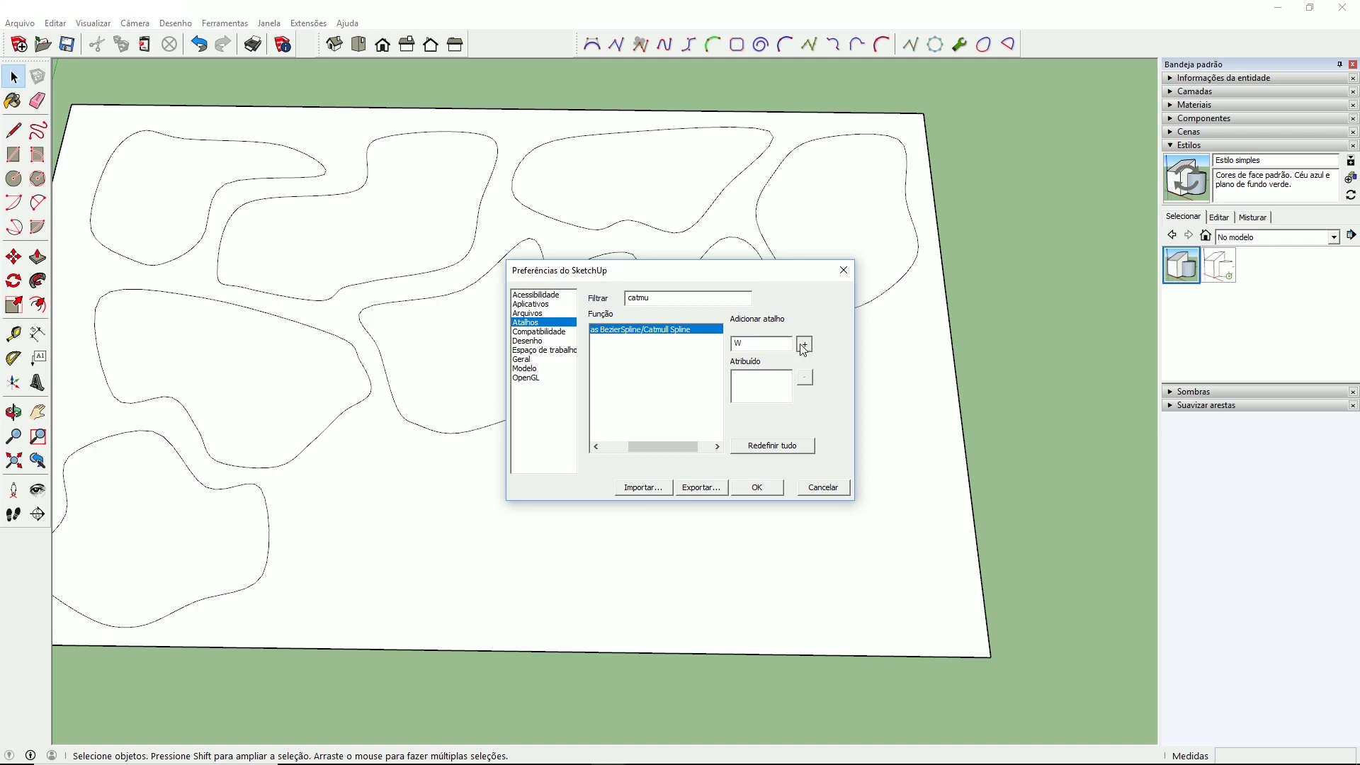
pyautogui.click(762, 487)
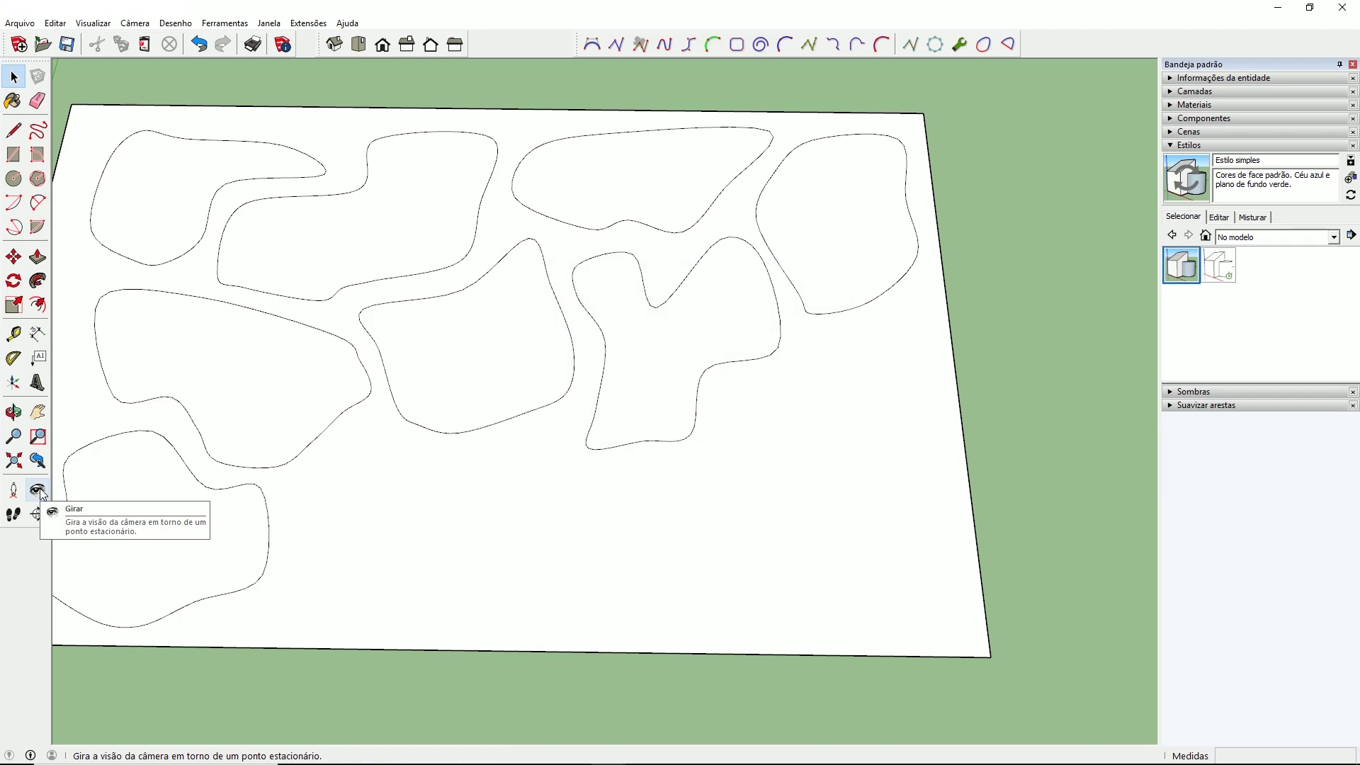
# Find the Câmera/Girar command in the shortcut preferences by filtering for "girar", assign it a shortcut, and save
pyautogui.click(269, 22)
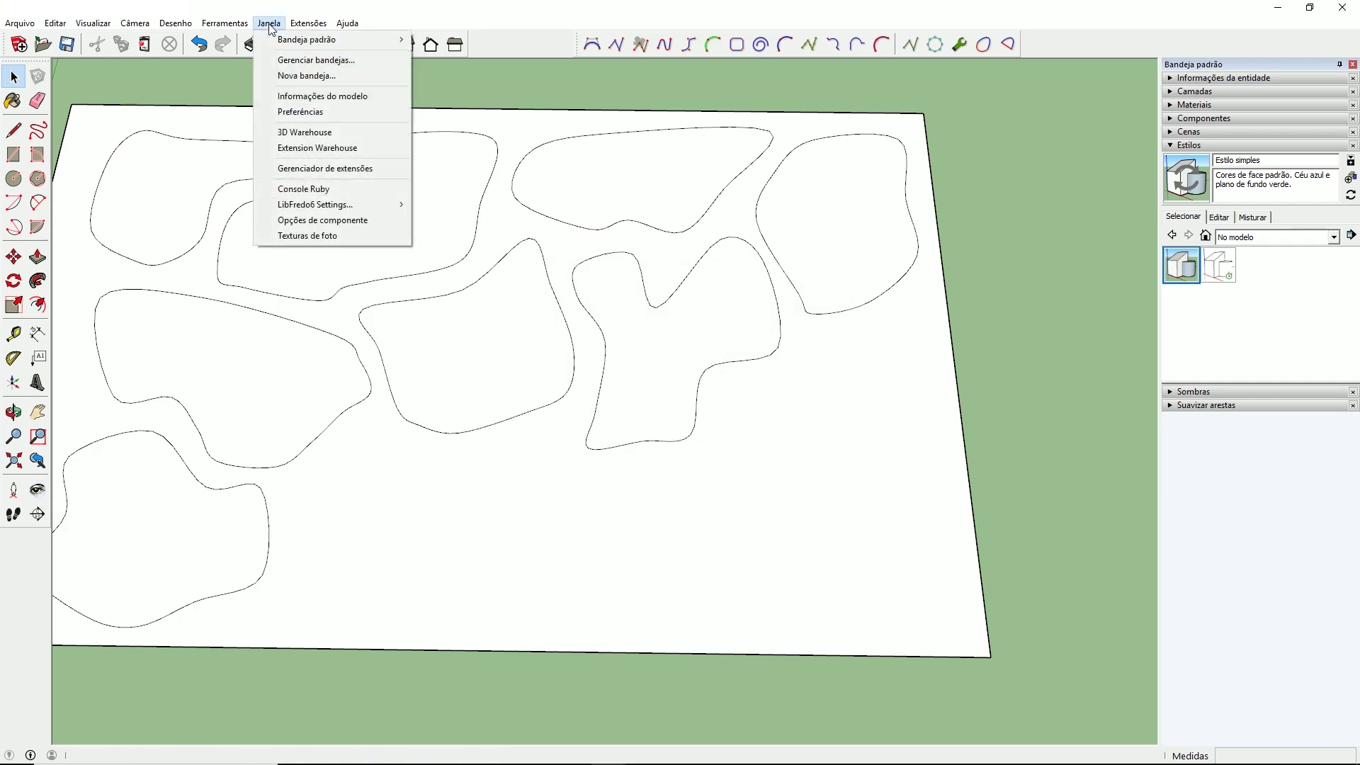
pyautogui.click(306, 117)
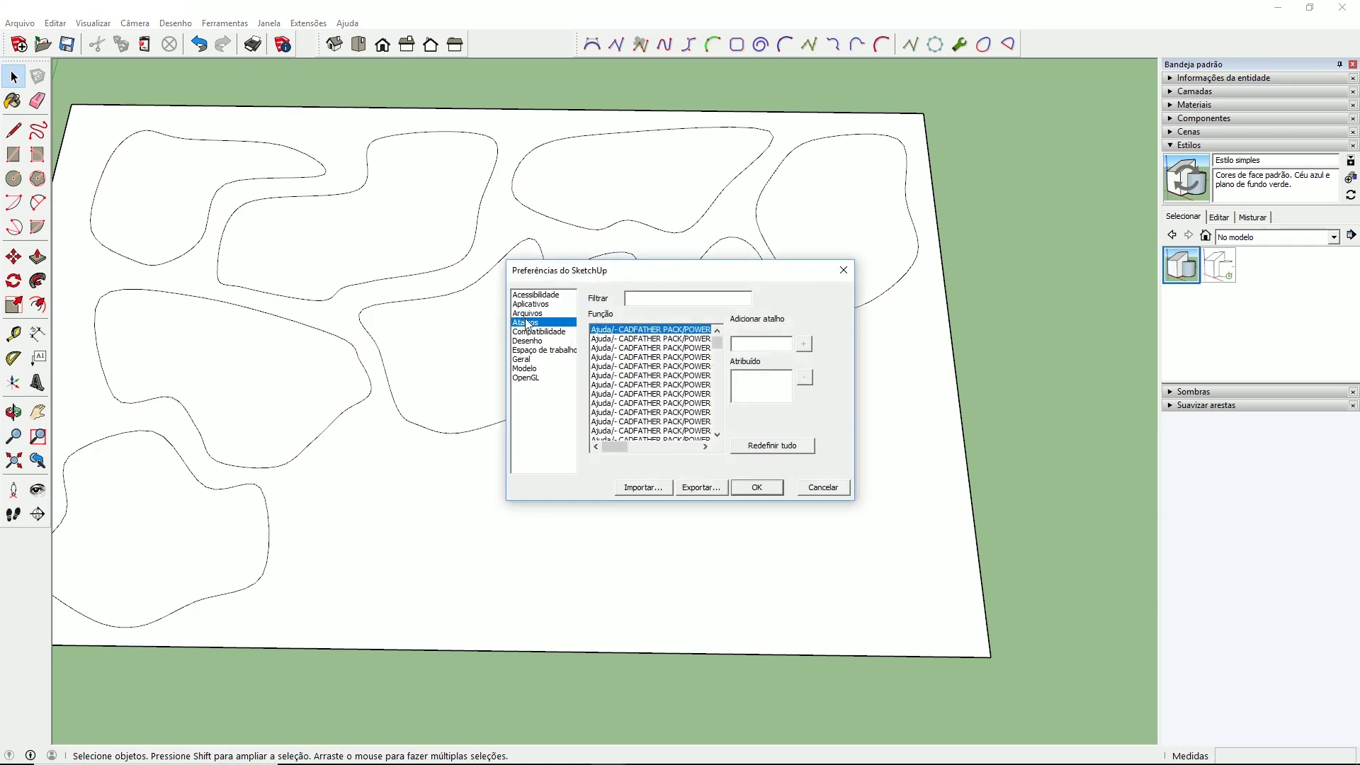
pyautogui.write('girar')
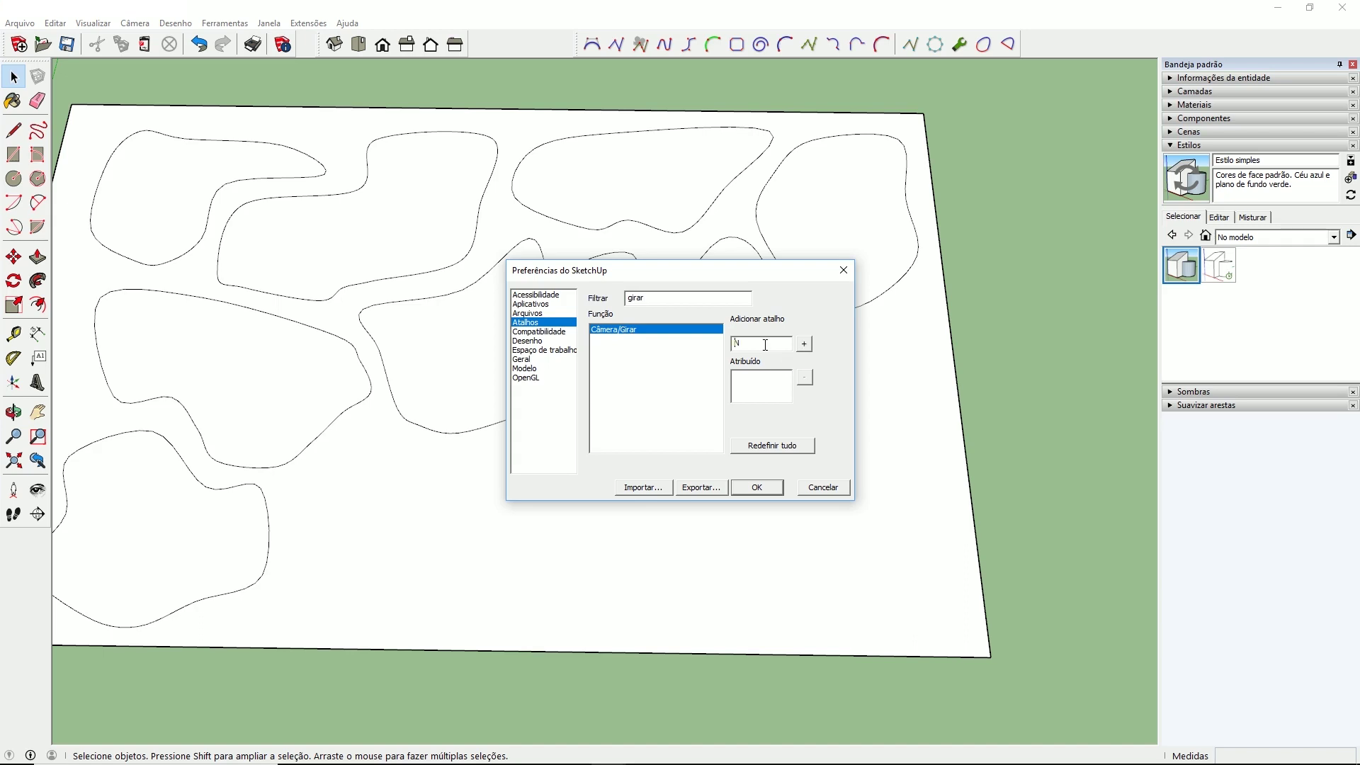
pyautogui.click(804, 345)
pyautogui.click(766, 488)
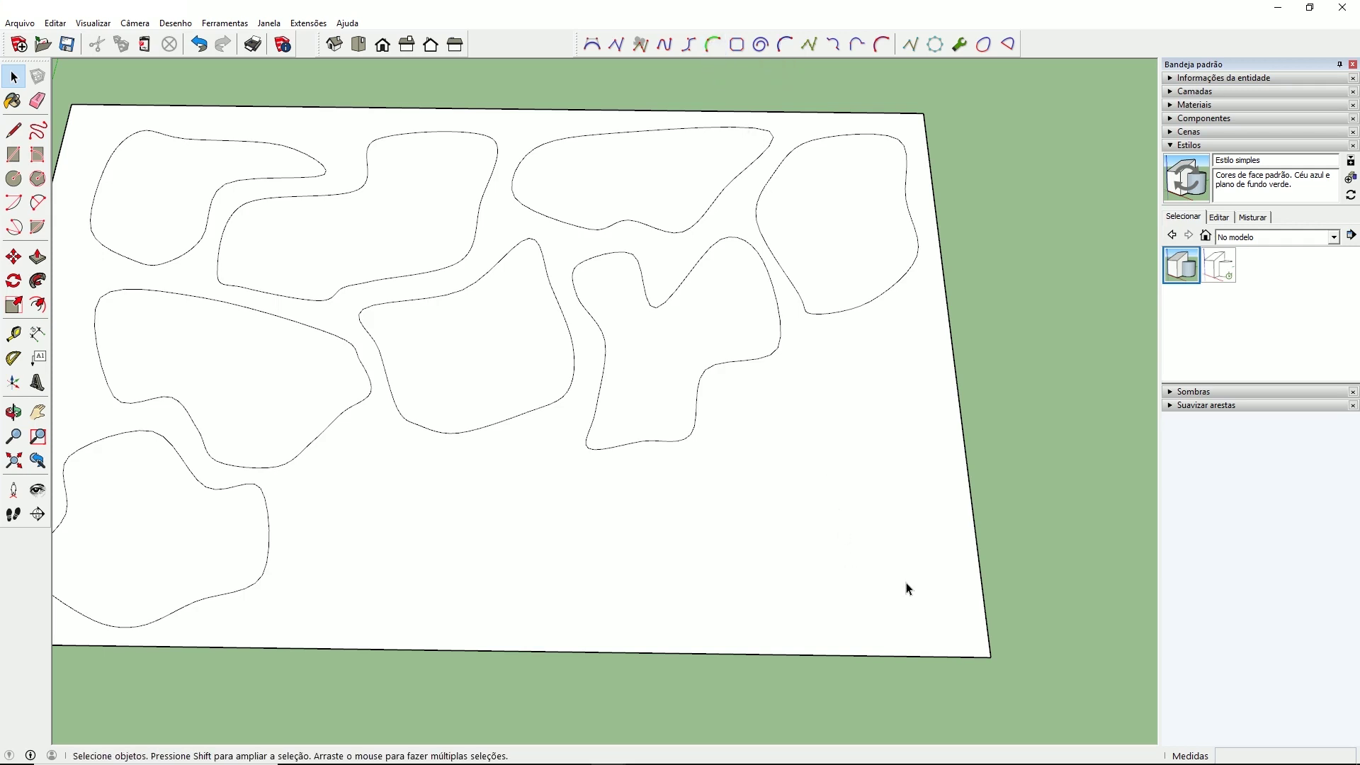
# Draw a closed seven-point Catmull Spline outline in the empty front corner of the rectangle and finish it
pyautogui.scroll(2, 909, 580)
pyautogui.scroll(1, 996, 542)
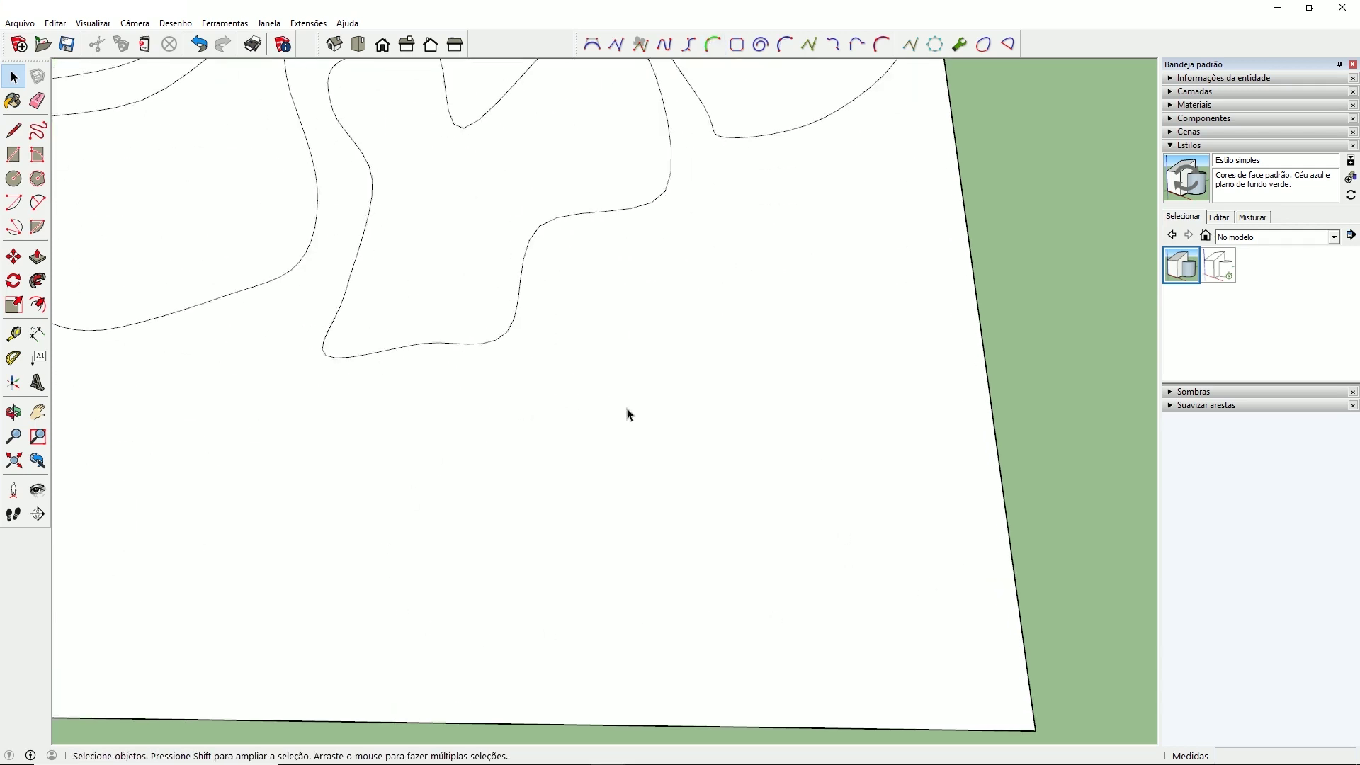
pyautogui.press('c')
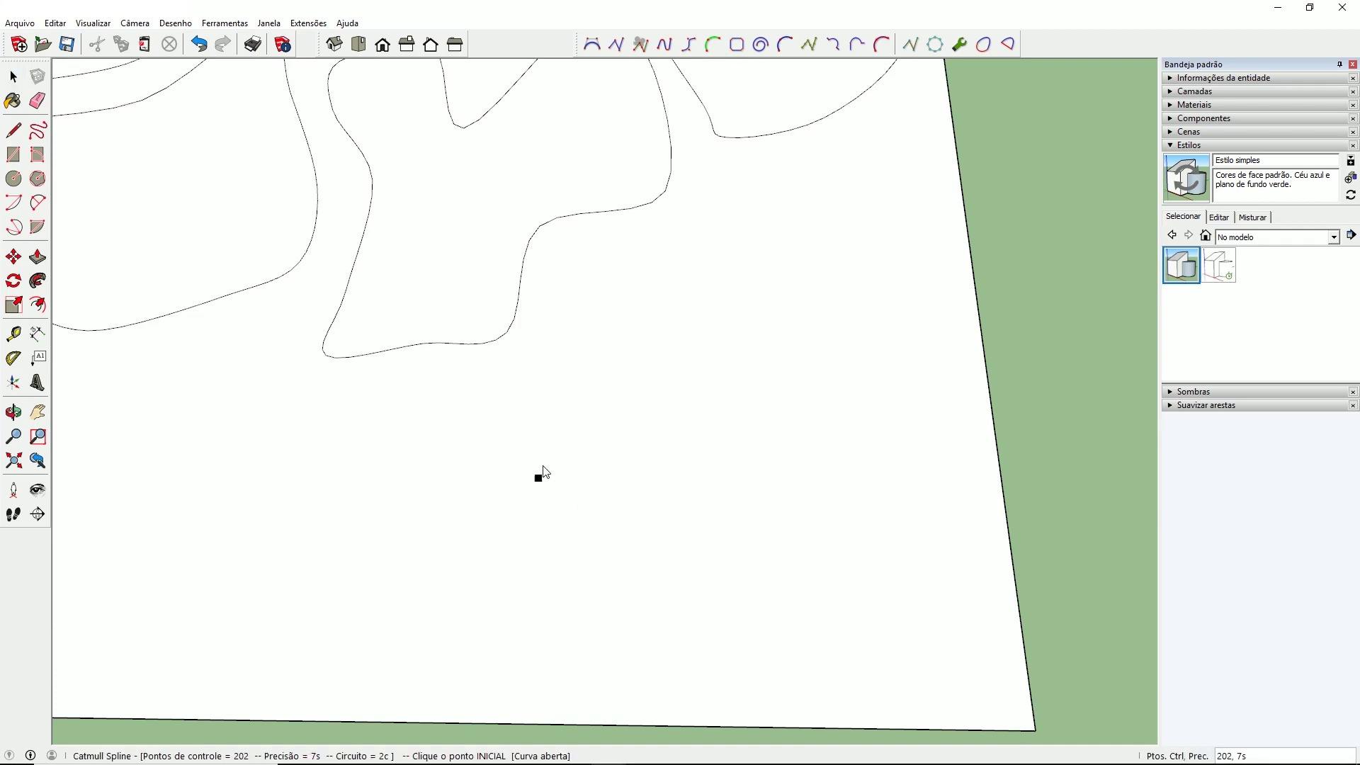
pyautogui.click(587, 656)
pyautogui.click(444, 580)
pyautogui.click(577, 469)
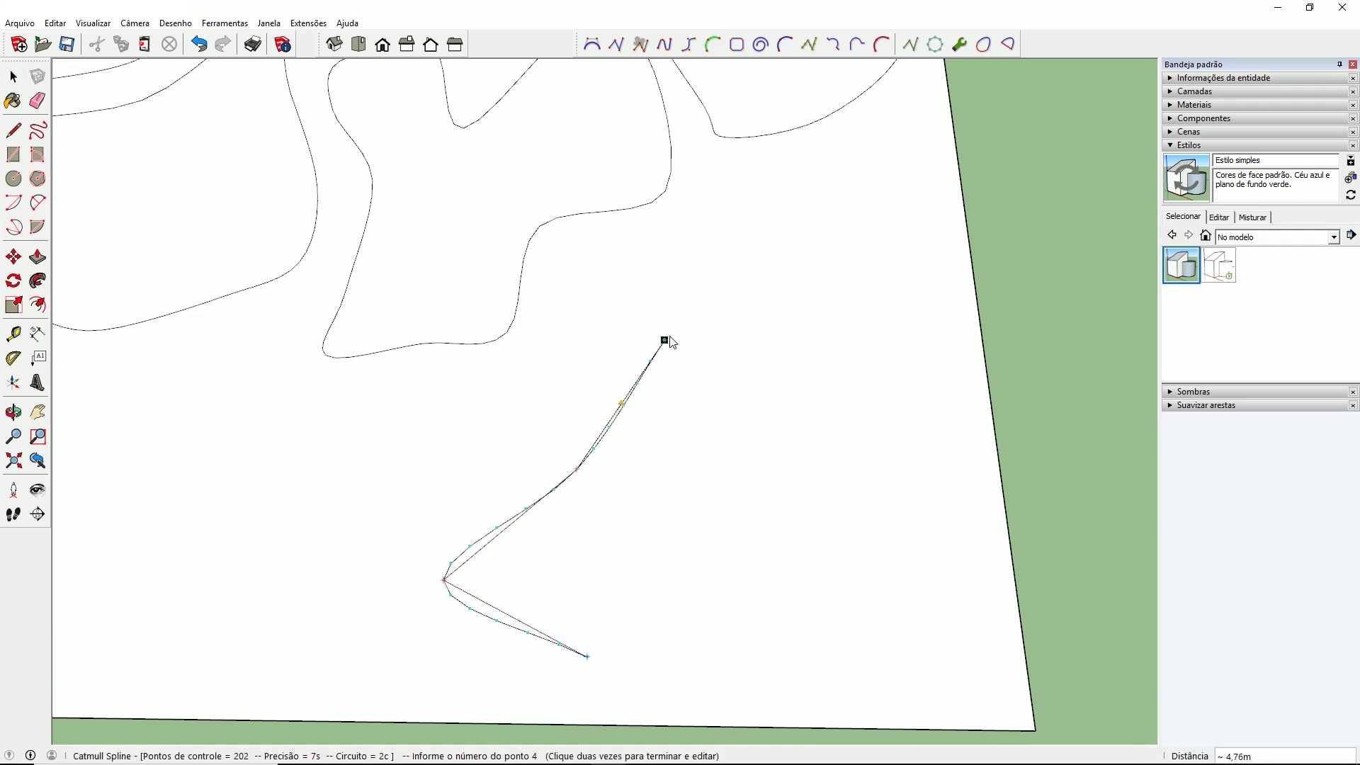
pyautogui.click(675, 332)
pyautogui.click(882, 407)
pyautogui.click(865, 568)
pyautogui.click(813, 610)
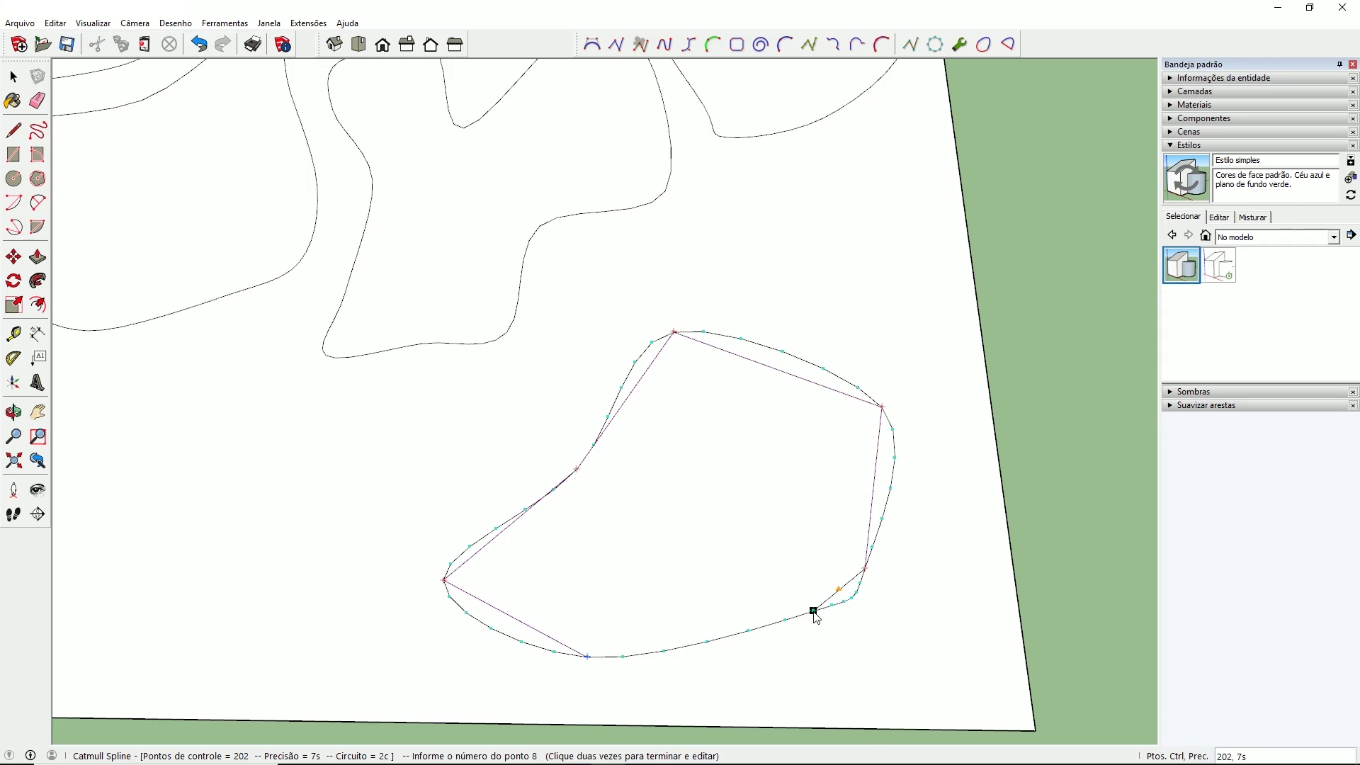
pyautogui.doubleClick(813, 611)
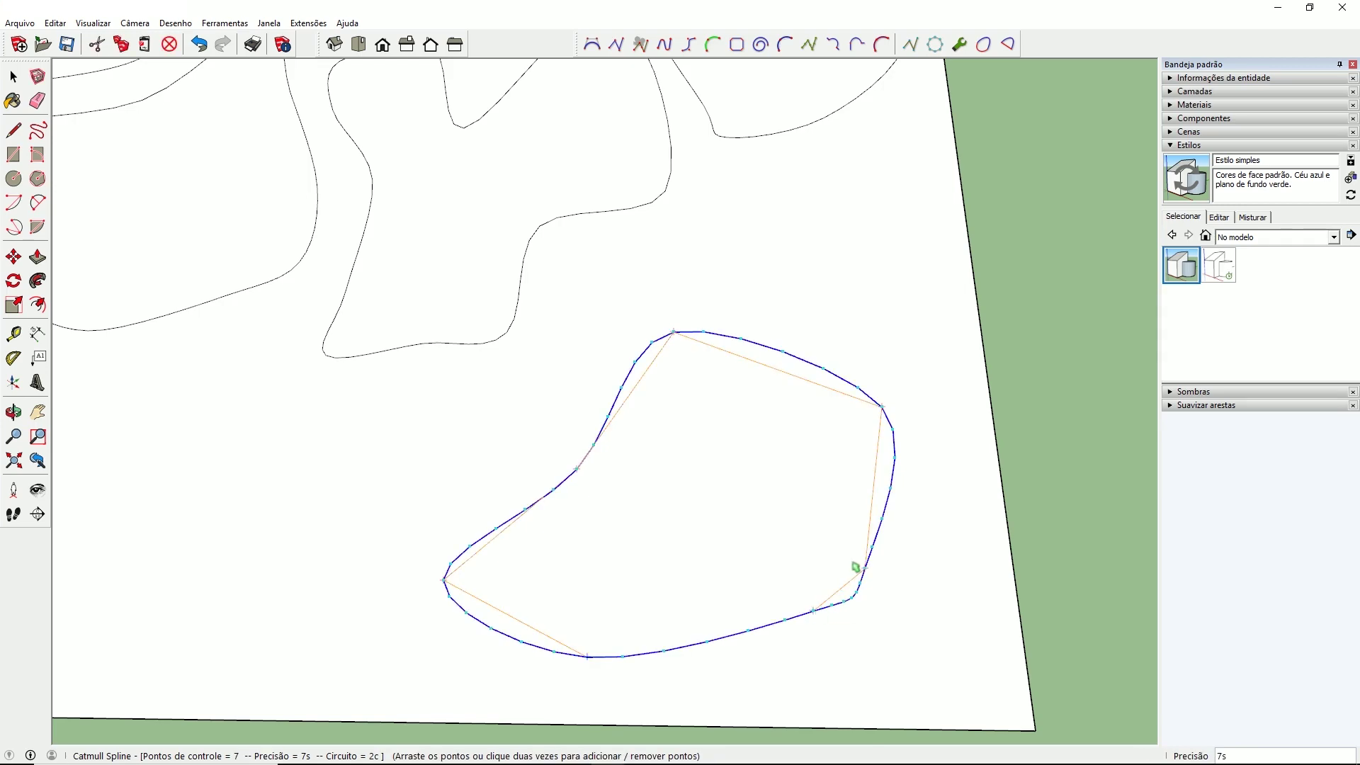
pyautogui.press('space')
# Draw another closed seven-point Catmull Spline outline in the free space along the front edge
pyautogui.scroll(-3, 852, 561)
pyautogui.scroll(1, 363, 503)
pyautogui.press('c')
pyautogui.click(381, 574)
pyautogui.click(362, 530)
pyautogui.click(432, 485)
pyautogui.click(469, 555)
pyautogui.click(527, 540)
pyautogui.click(538, 616)
pyautogui.click(398, 637)
pyautogui.doubleClick(399, 637)
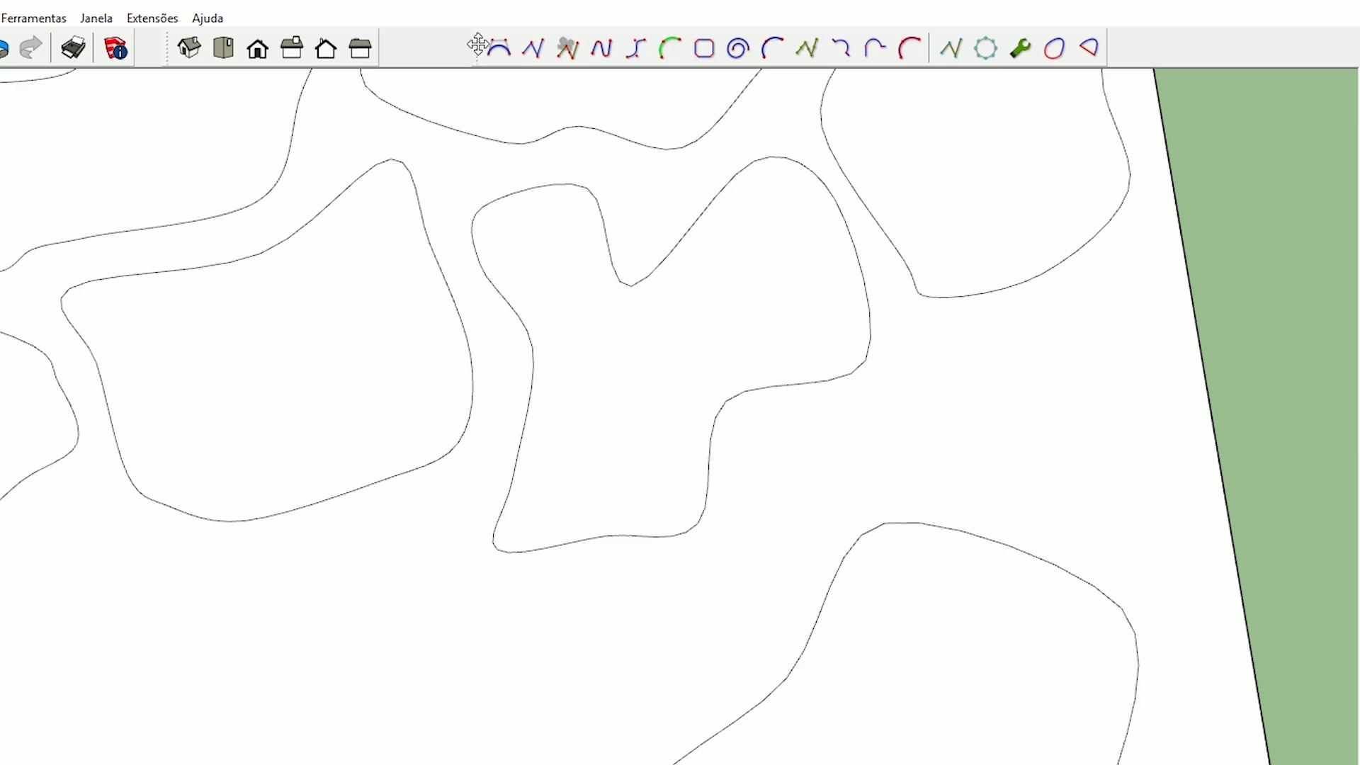
# Undock the BezierSpline toolbar and close it
pyautogui.moveTo(478, 44); pyautogui.dragTo(510, 239)
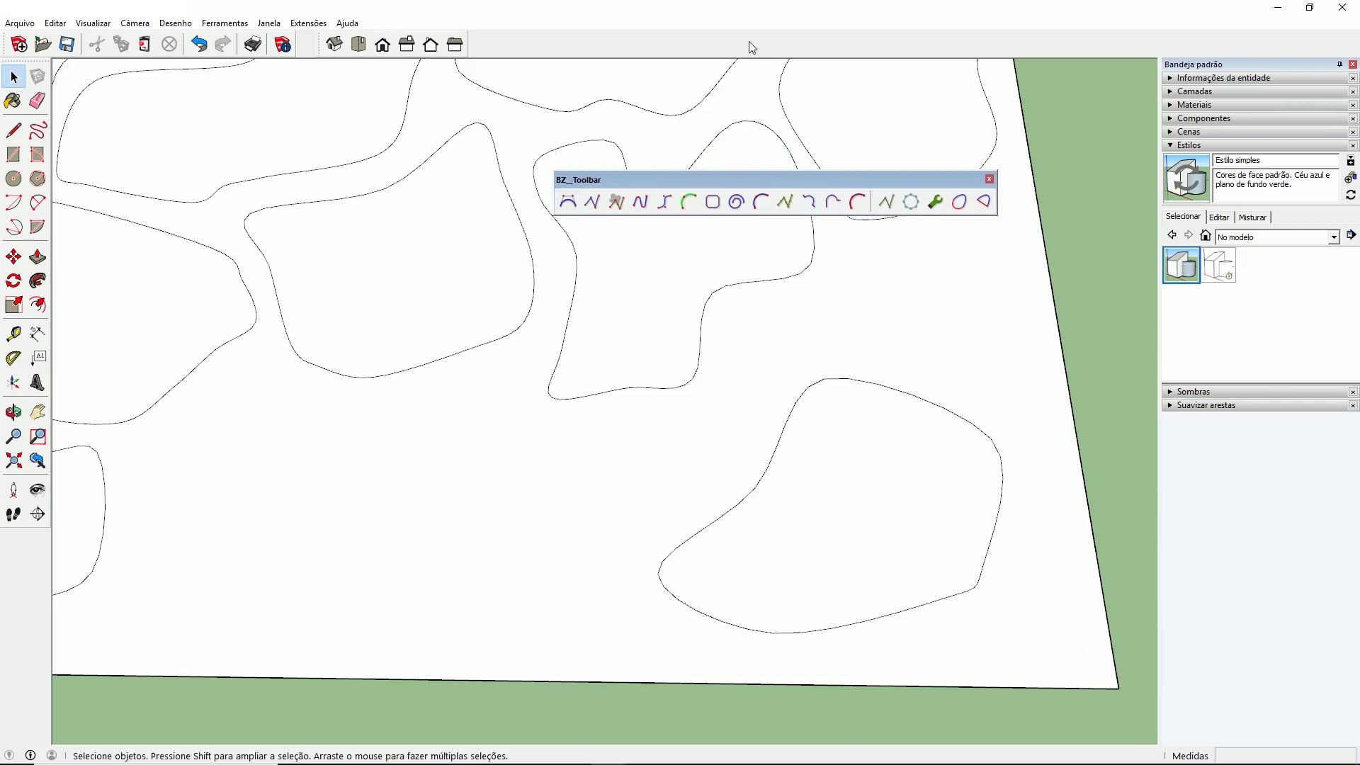
pyautogui.click(990, 179)
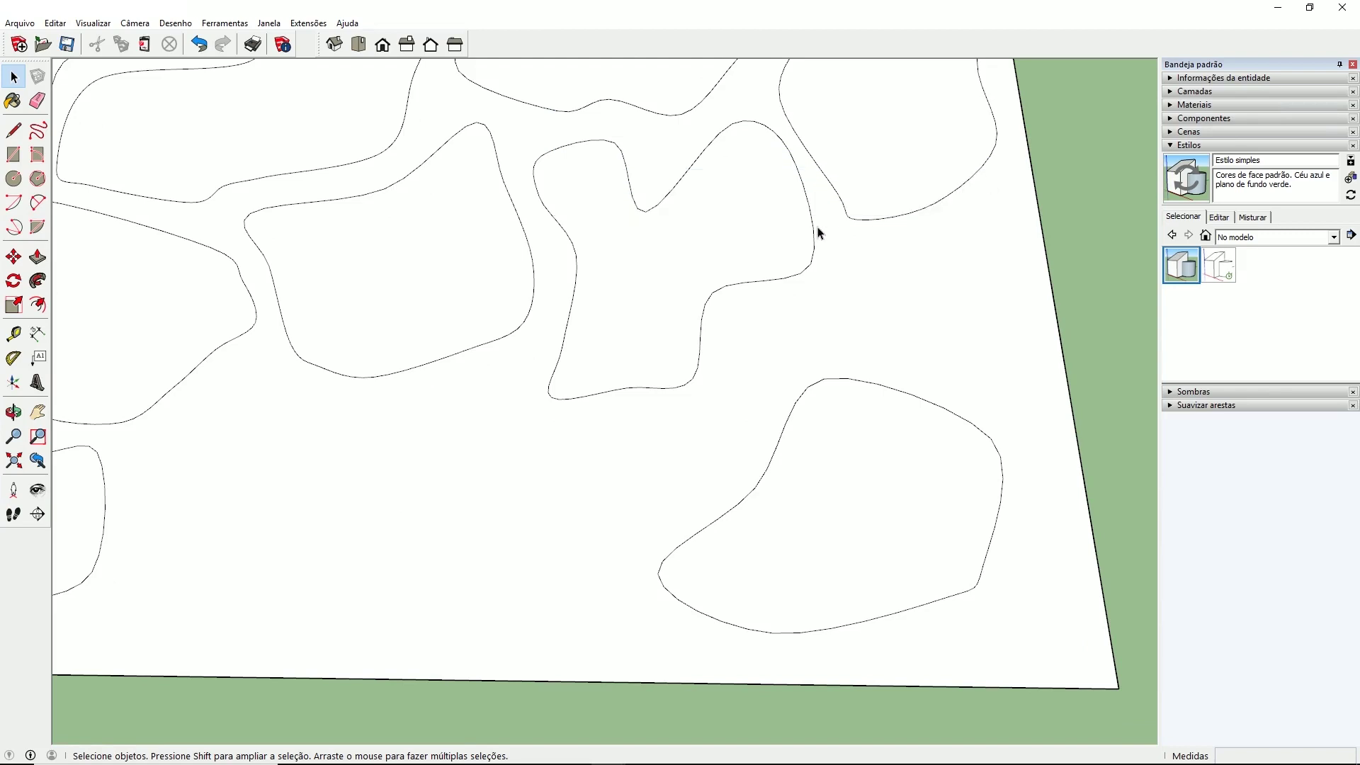
# Draw a closed seven-point Catmull Spline outline in the free space along the front edge, between the existing outlines, and finish it
pyautogui.scroll(3, 419, 522)
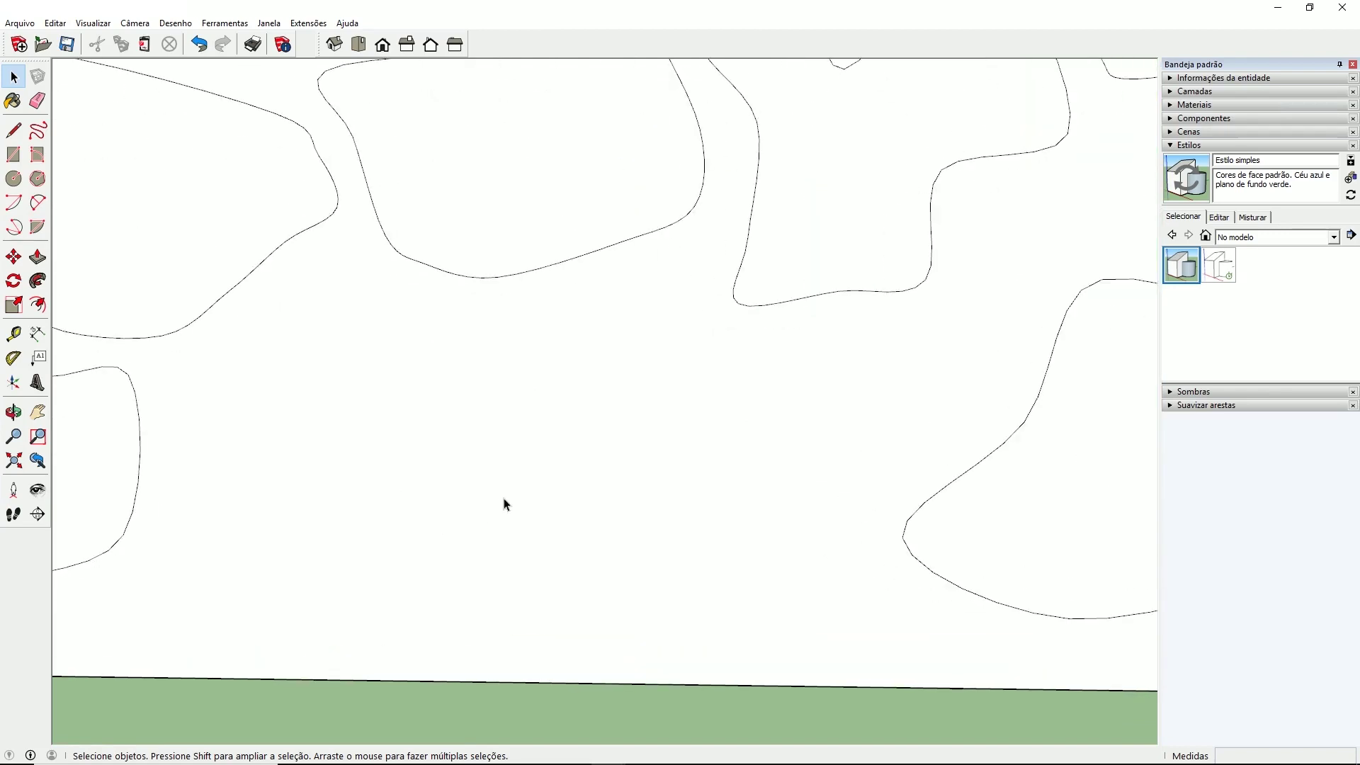
pyautogui.click(535, 629)
pyautogui.click(402, 546)
pyautogui.click(497, 425)
pyautogui.click(533, 327)
pyautogui.click(742, 399)
pyautogui.click(814, 545)
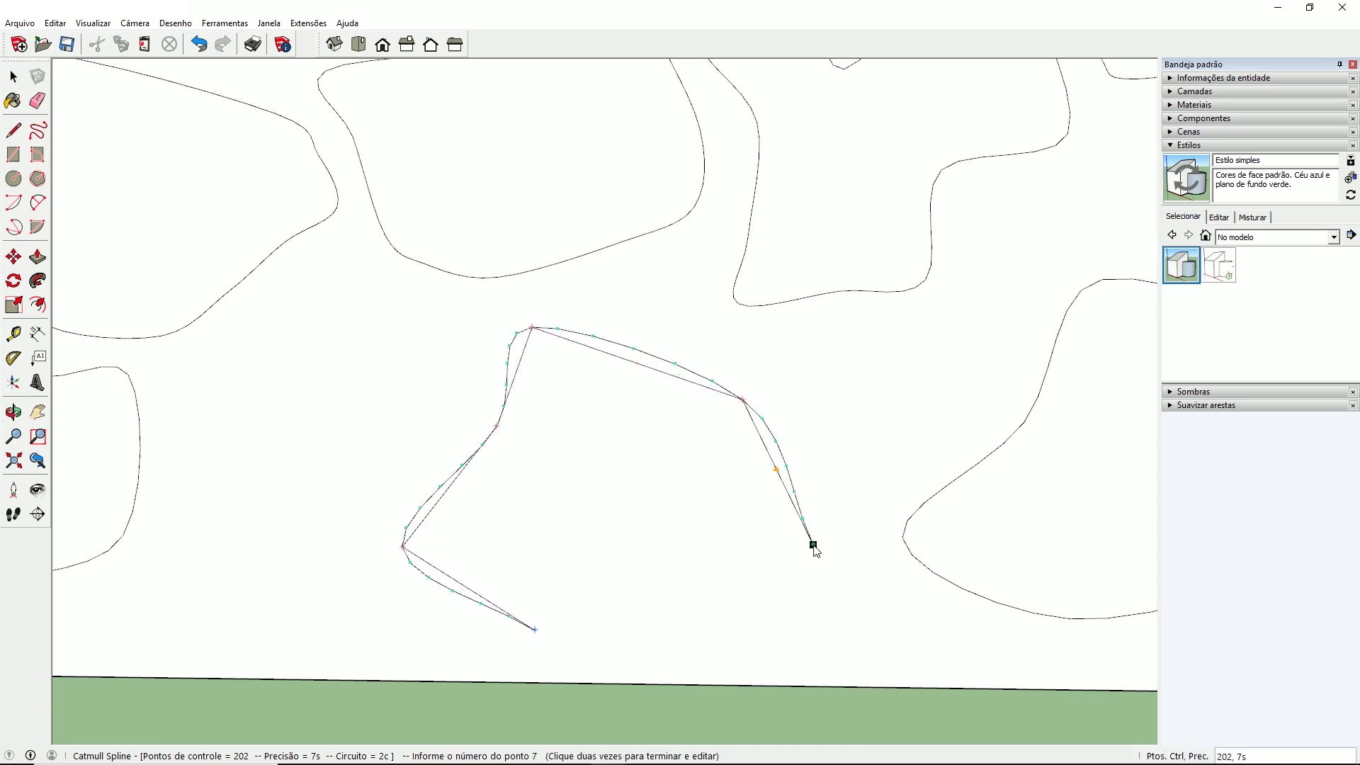
pyautogui.doubleClick(698, 616)
pyautogui.press('space')
pyautogui.click(679, 693)
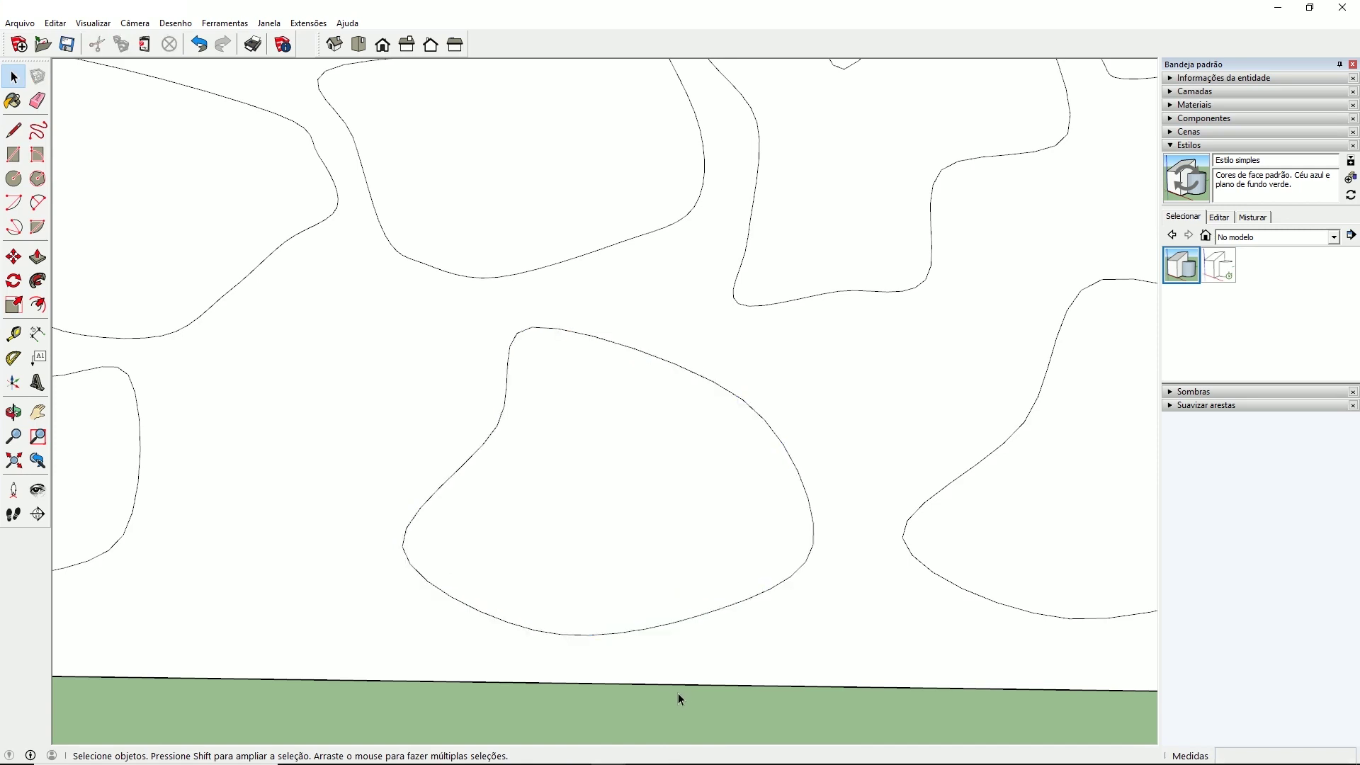
# Reopen the new outline for Catmull Spline editing and move its control point nearest the front-corner shape inward
pyautogui.click(734, 606)
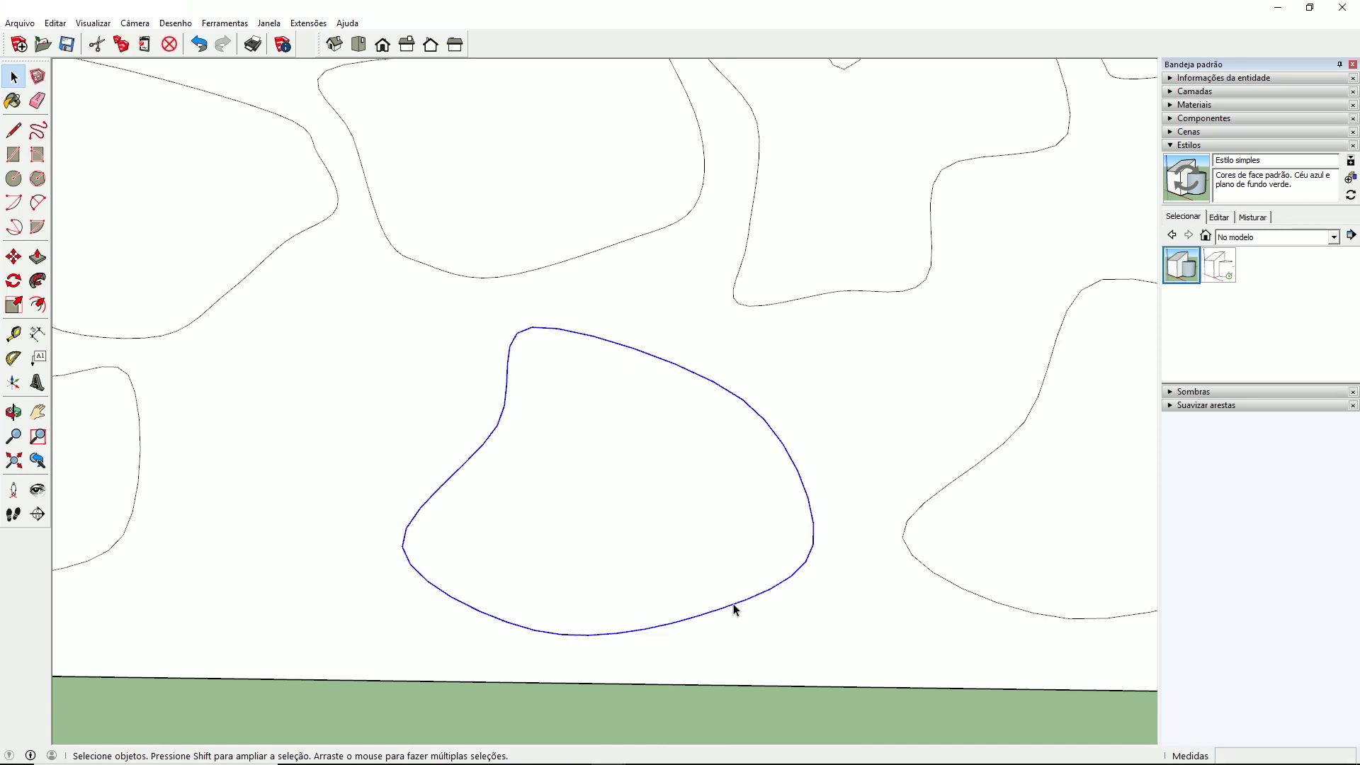
pyautogui.rightClick(733, 605)
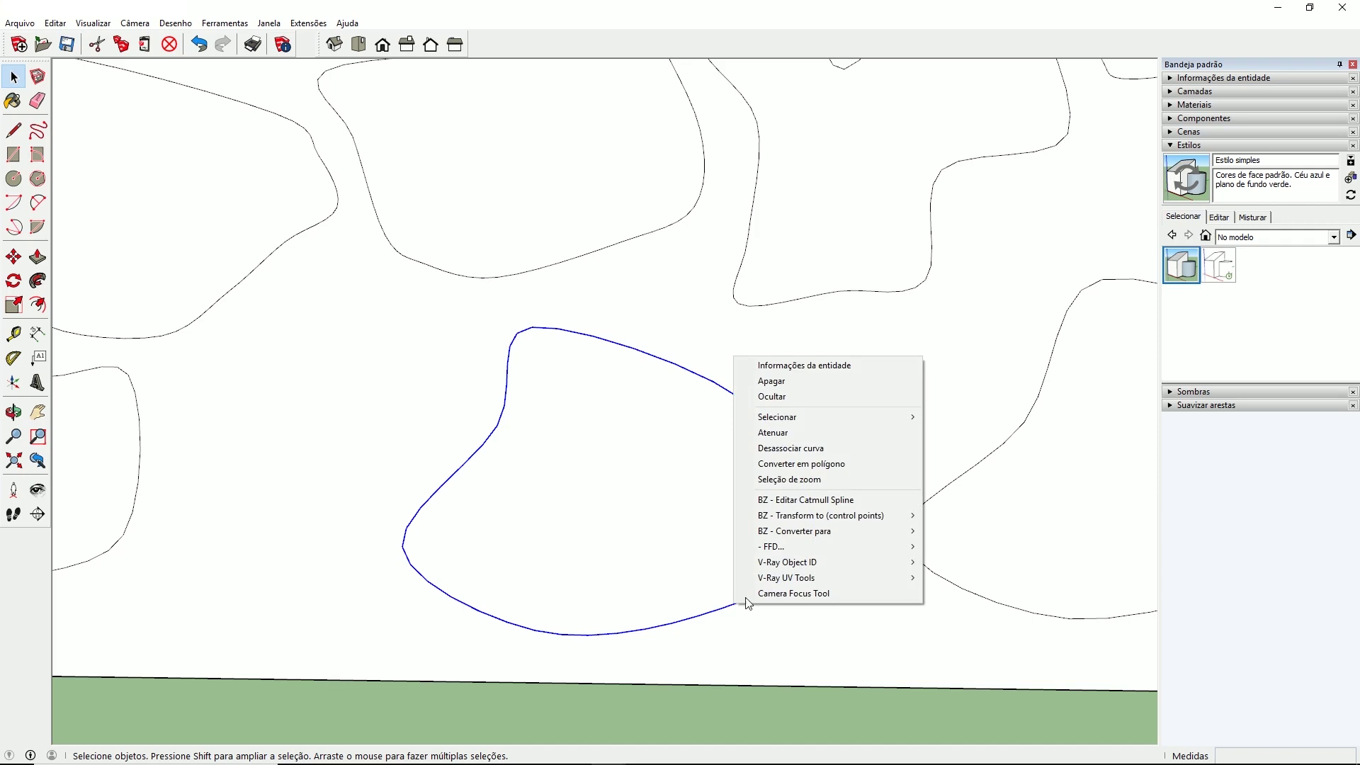
pyautogui.click(819, 505)
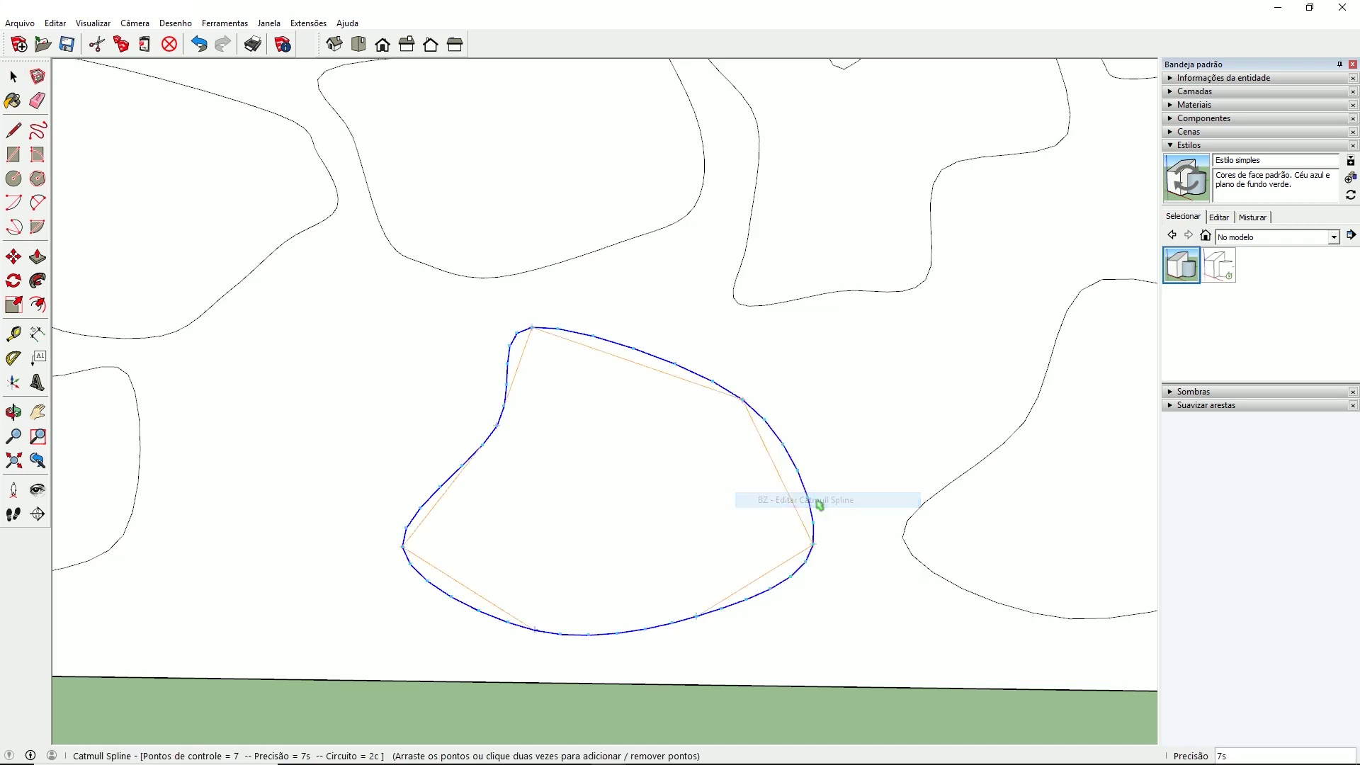
pyautogui.moveTo(813, 544); pyautogui.dragTo(758, 554)
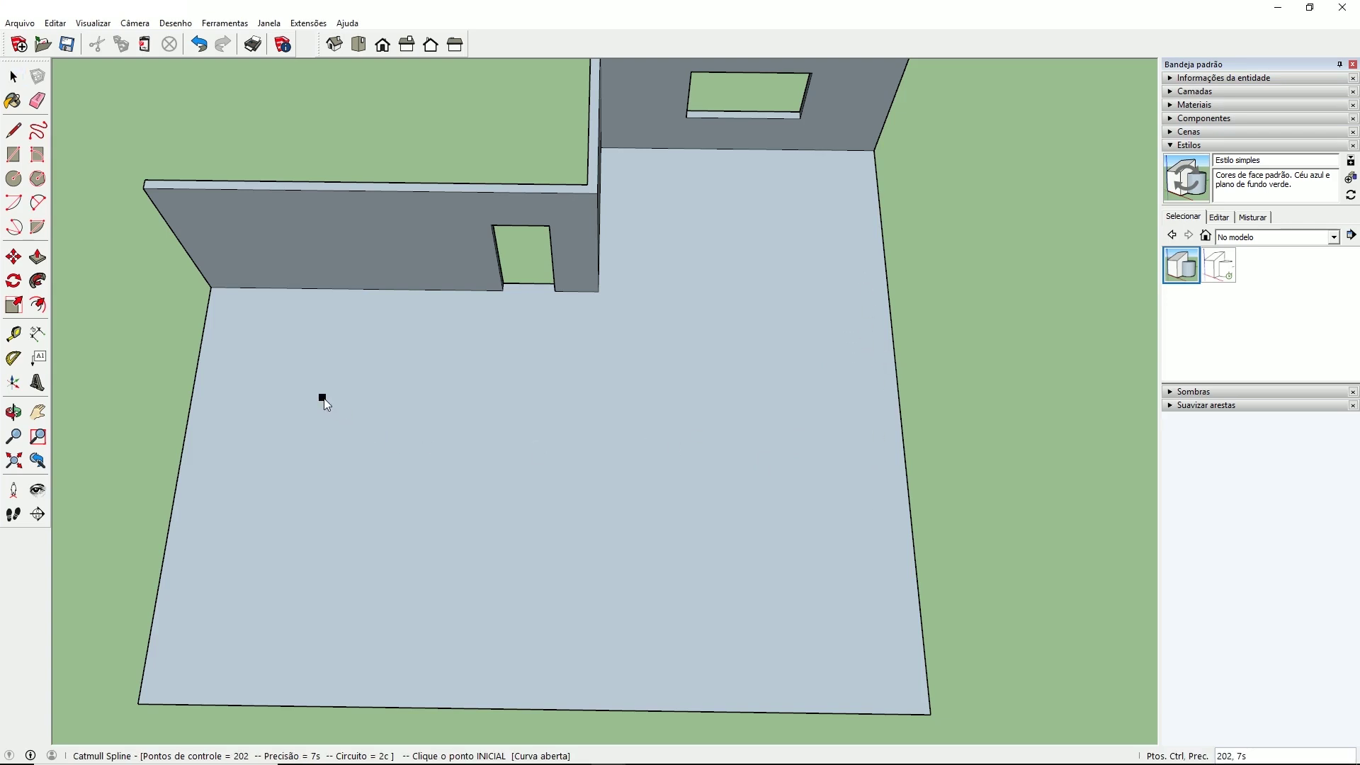
pyautogui.click(323, 398)
pyautogui.click(282, 503)
pyautogui.click(383, 621)
pyautogui.click(604, 666)
pyautogui.click(737, 605)
pyautogui.click(832, 464)
pyautogui.click(852, 382)
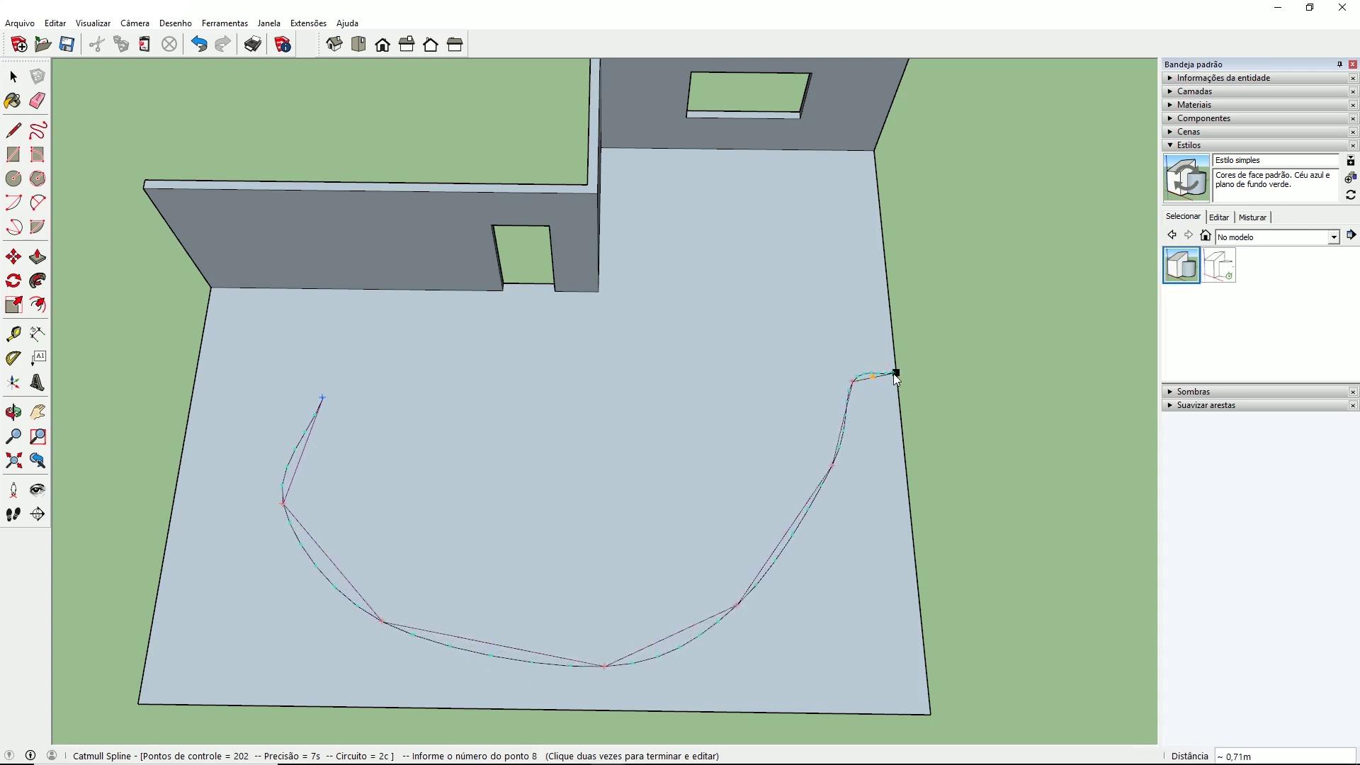
pyautogui.click(852, 382)
pyautogui.click(839, 319)
pyautogui.click(813, 261)
pyautogui.click(765, 212)
pyautogui.click(710, 231)
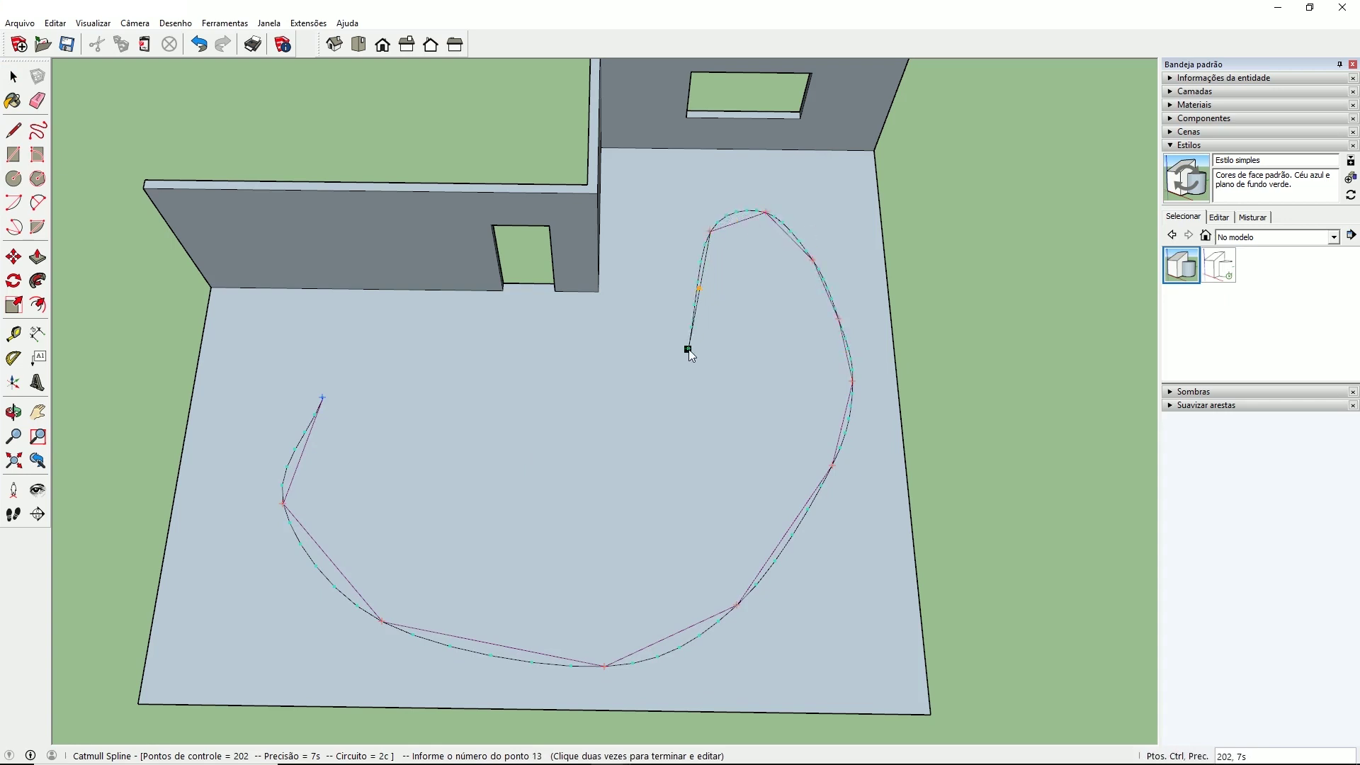
pyautogui.press('space')
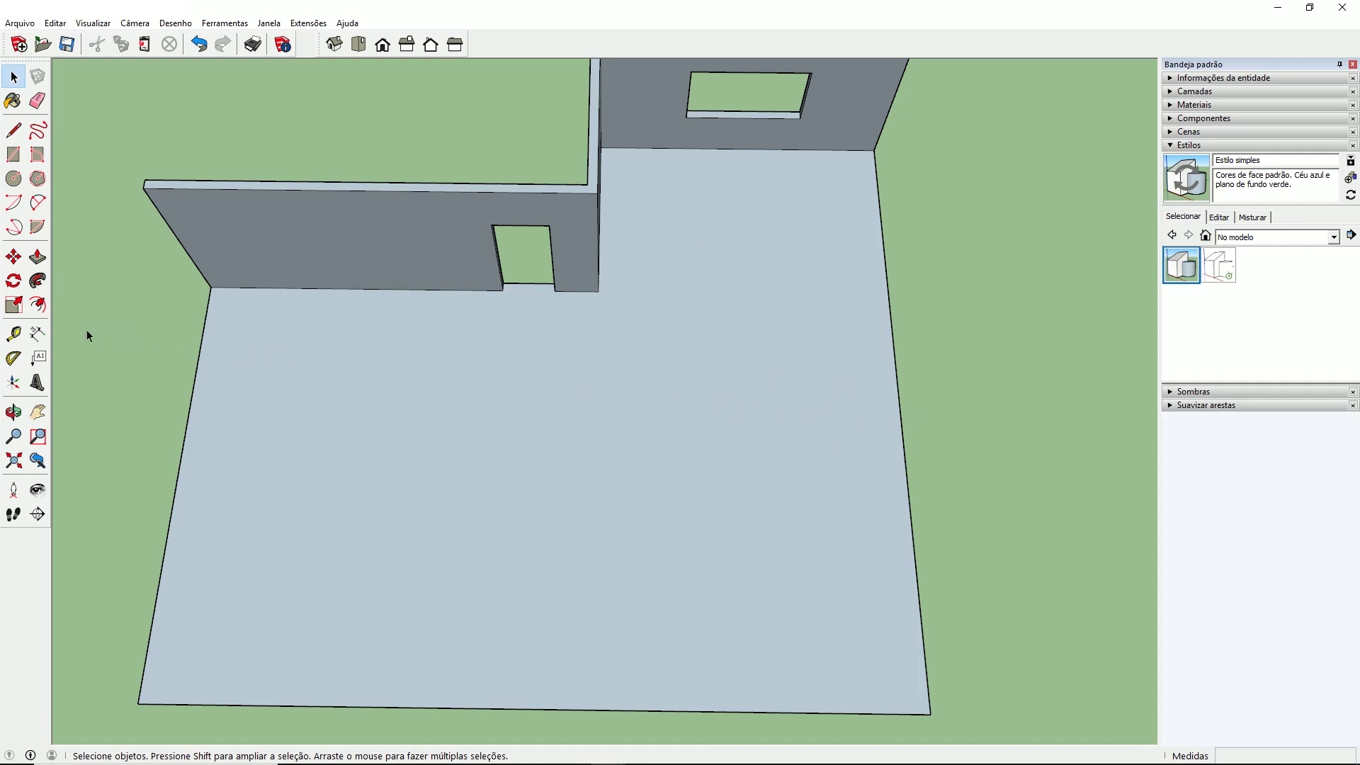
# Place a guide line 0,70 m inside the floor's right-hand edge with the Tape Measure
pyautogui.click(14, 336)
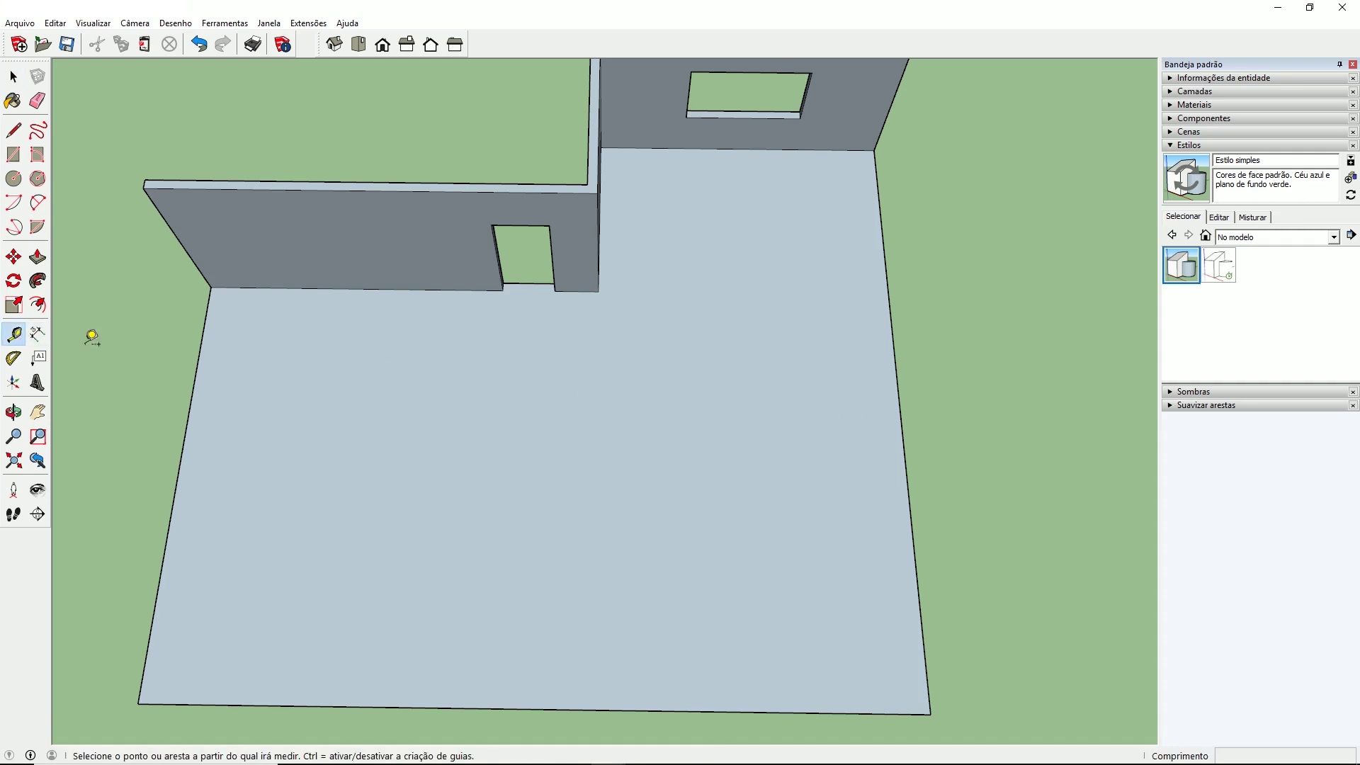
pyautogui.click(903, 427)
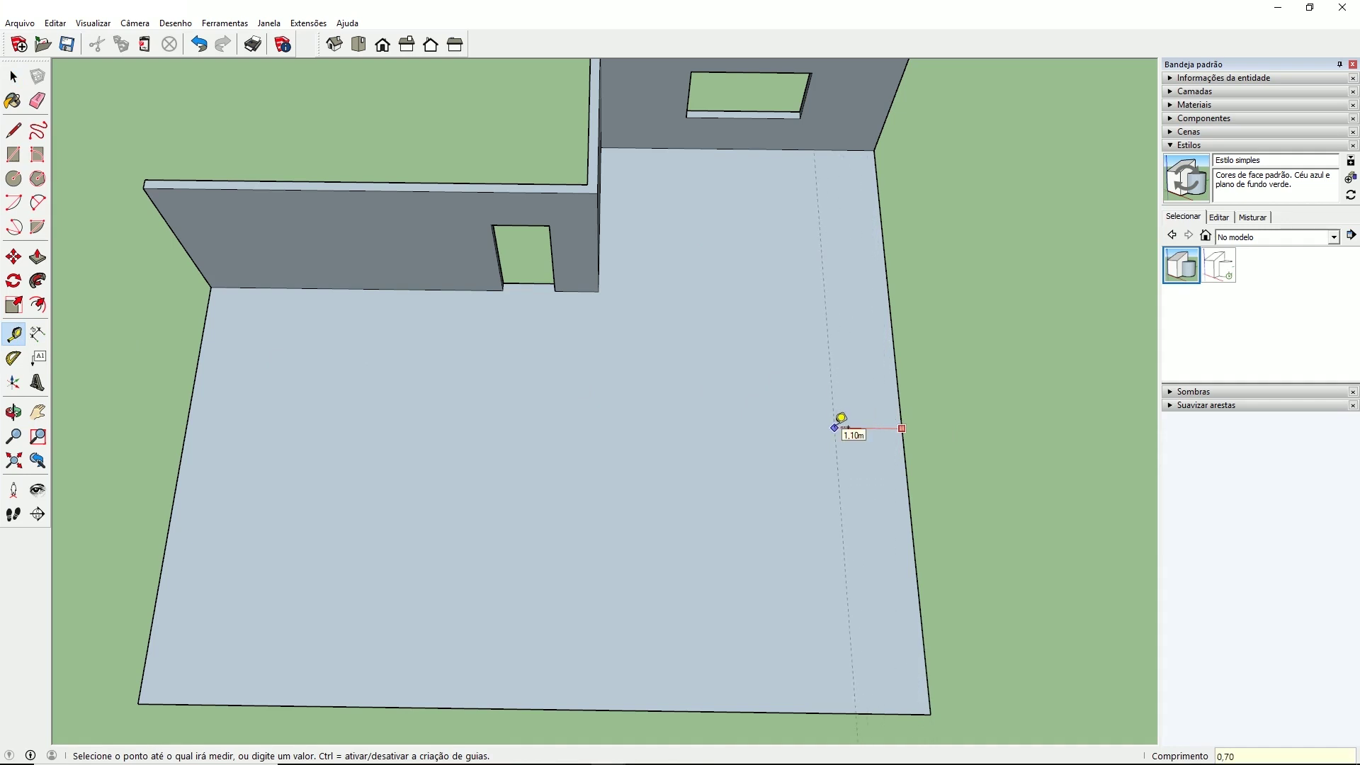
pyautogui.press('Return')
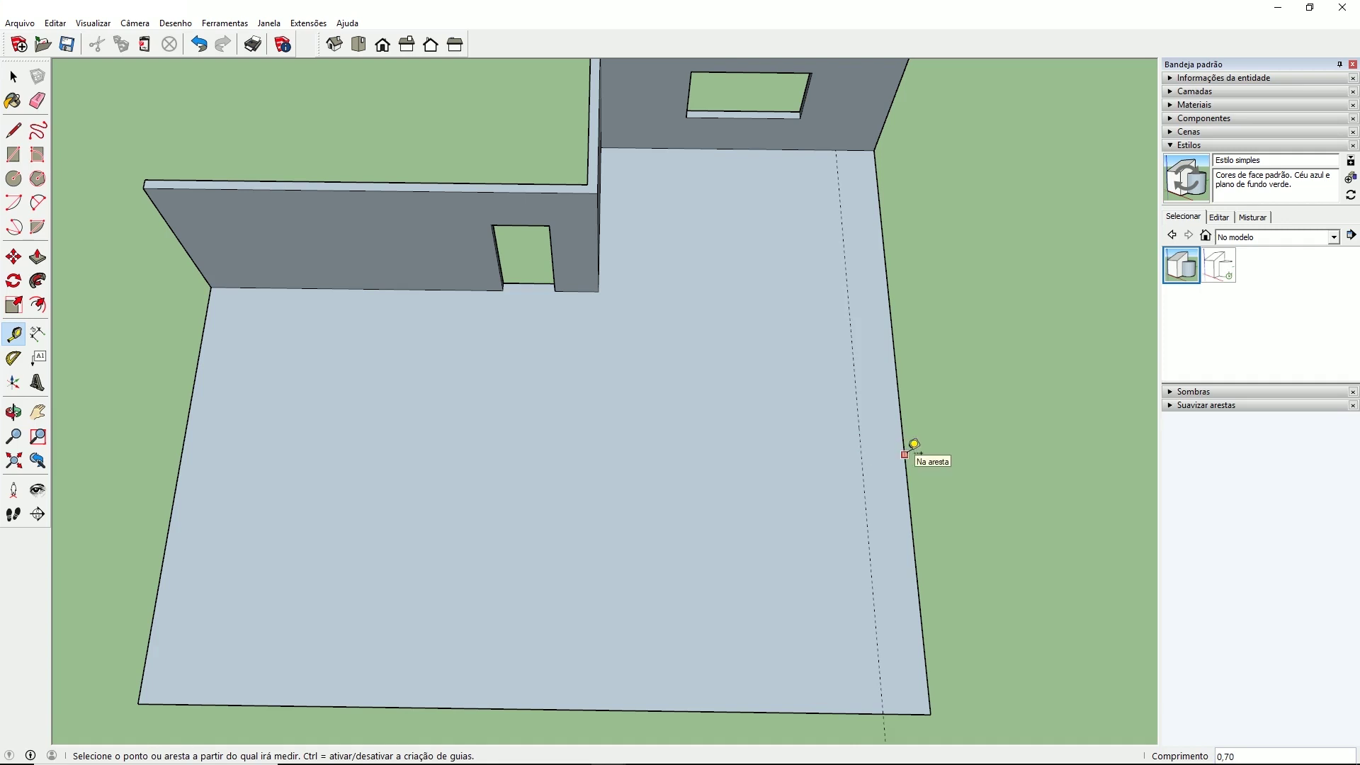
# Try drawing a closed Catmull Spline outline across the floor, keeping it inside the guide and curving around the wall corner
pyautogui.press('c')
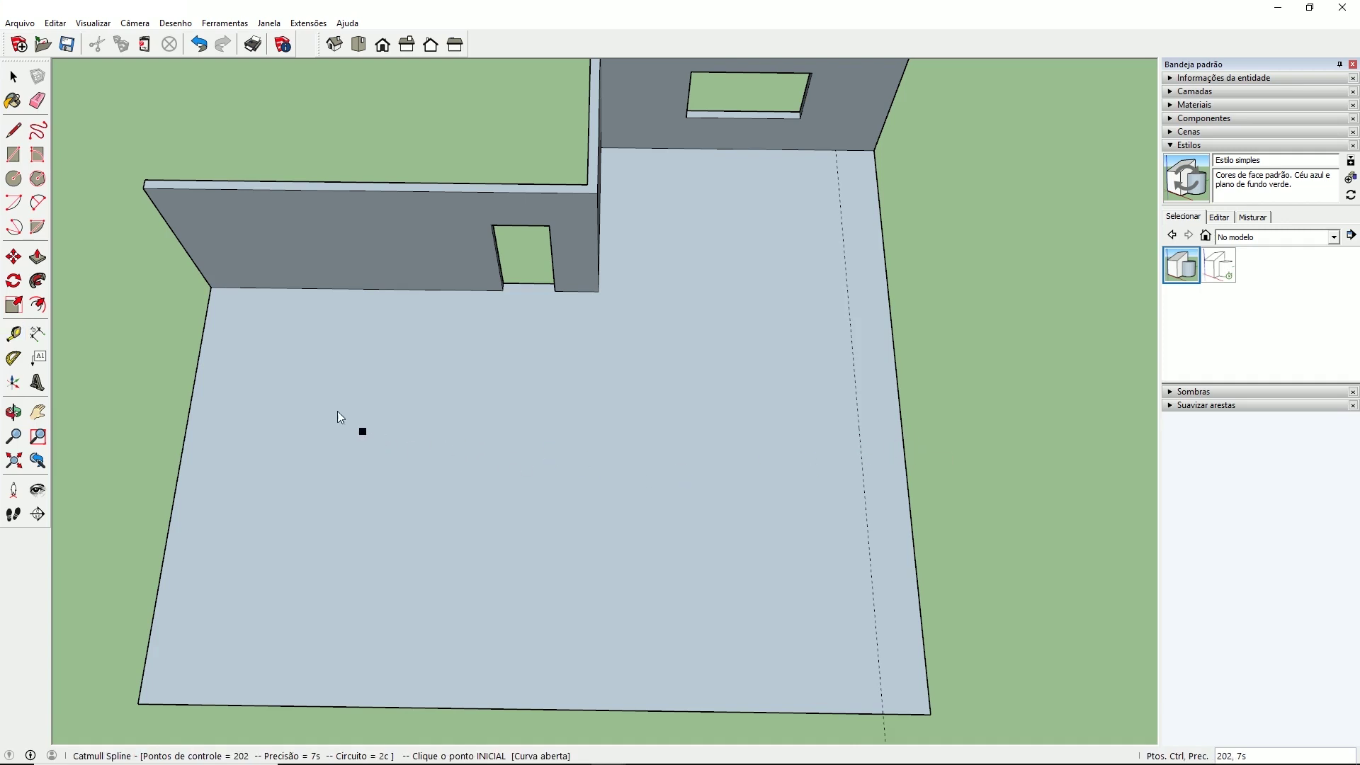
pyautogui.click(323, 374)
pyautogui.click(313, 468)
pyautogui.click(342, 553)
pyautogui.click(457, 614)
pyautogui.click(645, 618)
pyautogui.click(722, 546)
pyautogui.click(825, 485)
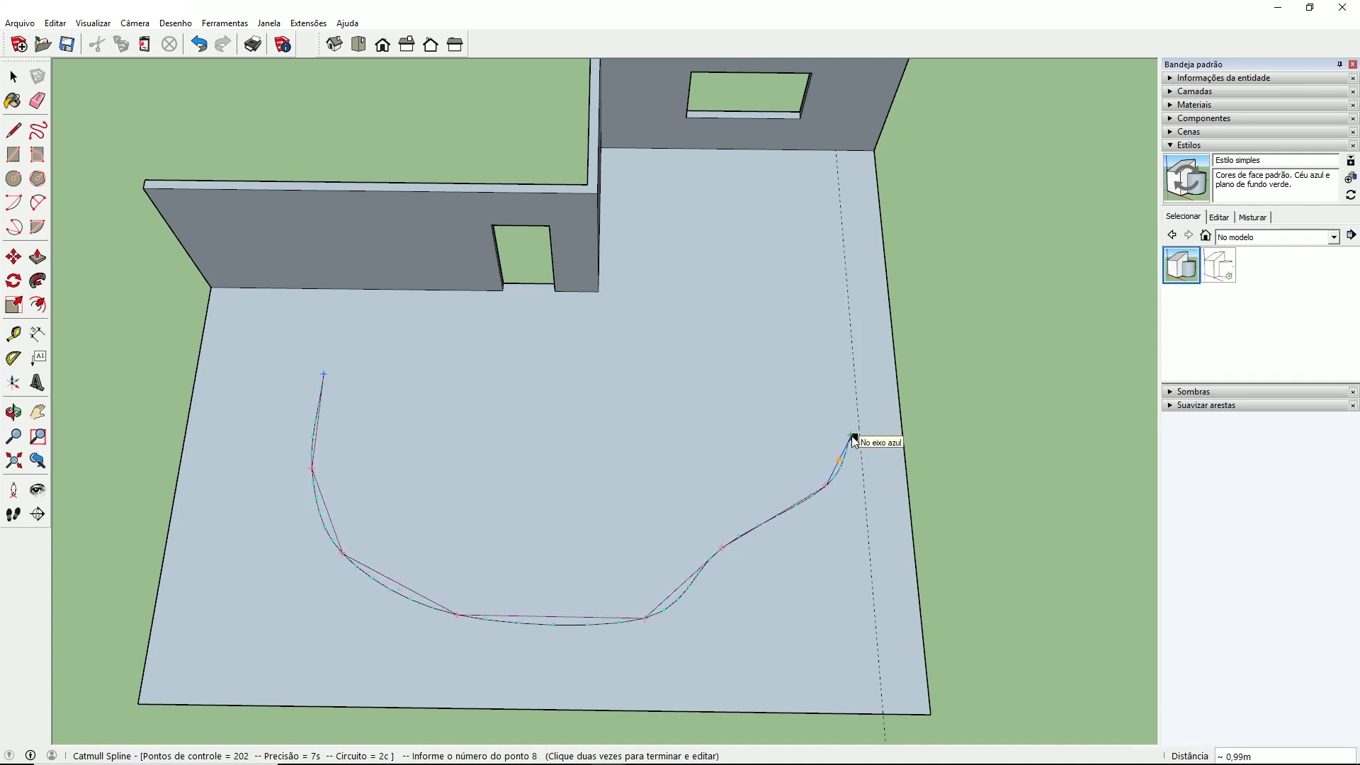
pyautogui.click(843, 403)
pyautogui.click(853, 331)
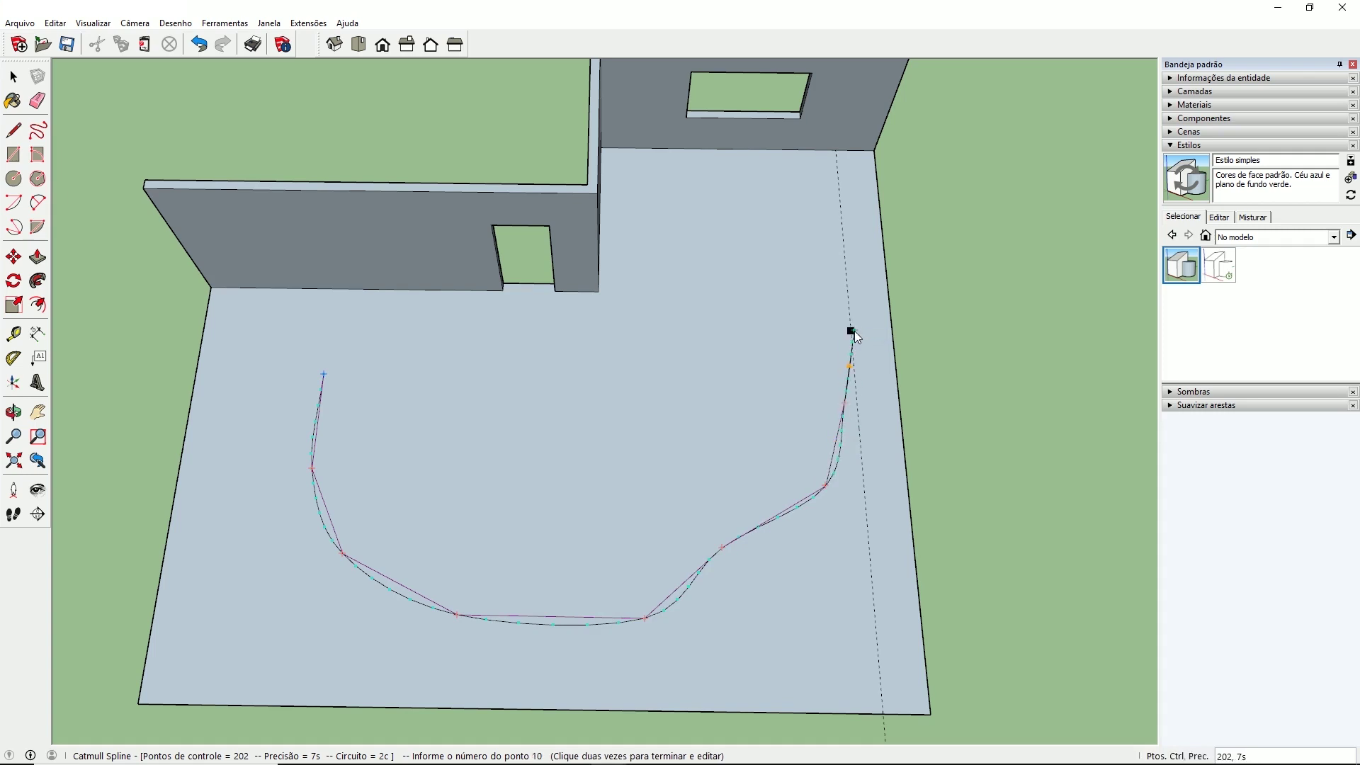
pyautogui.click(812, 239)
pyautogui.click(756, 210)
pyautogui.click(716, 234)
pyautogui.click(669, 362)
pyautogui.doubleClick(548, 350)
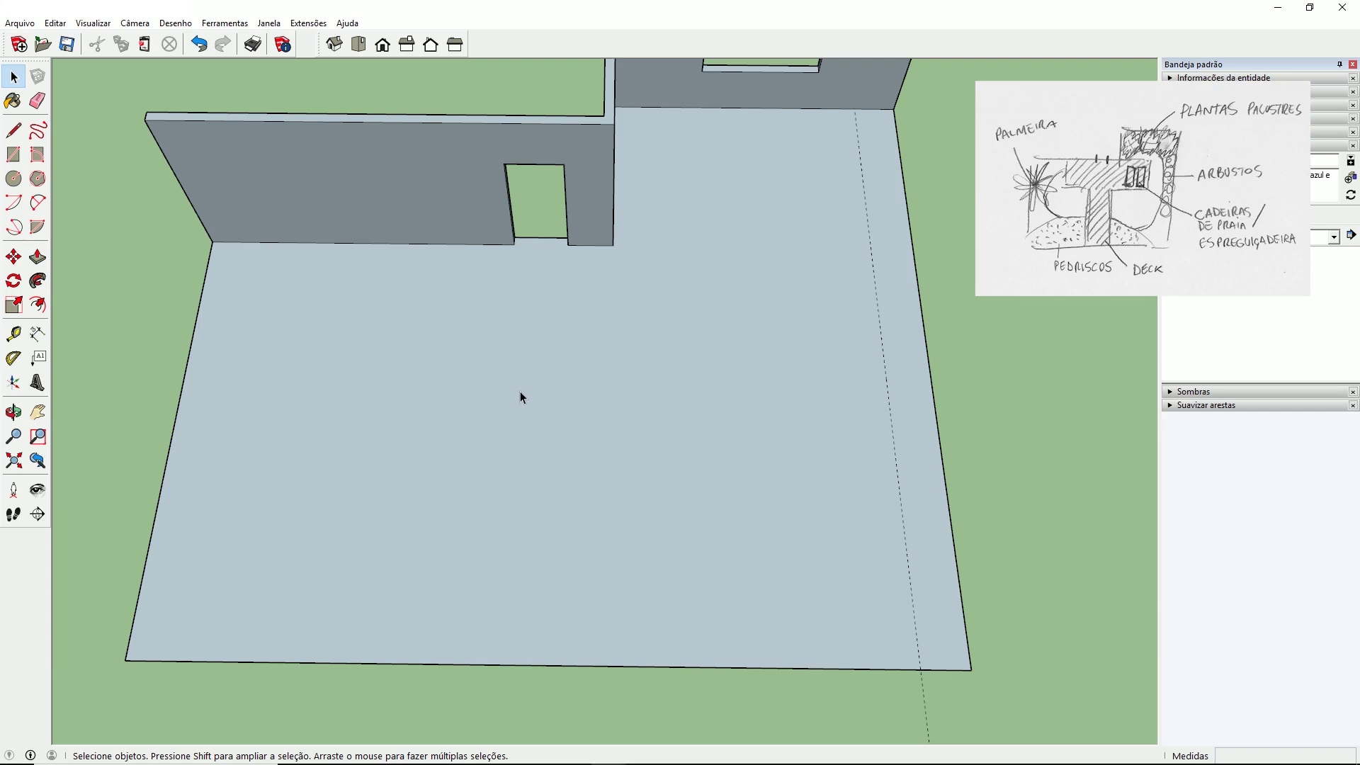
# Measure the distance between the floor's right-hand edge and the parallel guide line
pyautogui.click(13, 332)
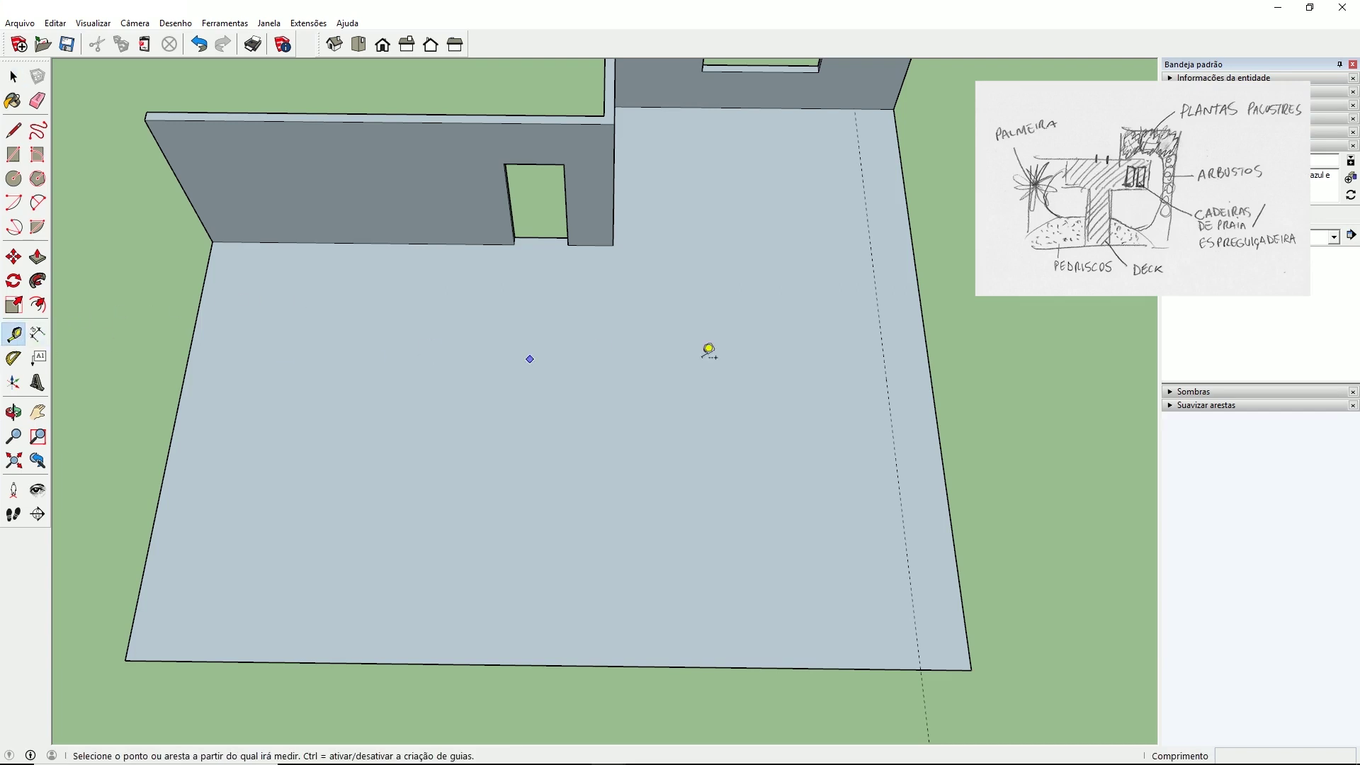
pyautogui.click(927, 353)
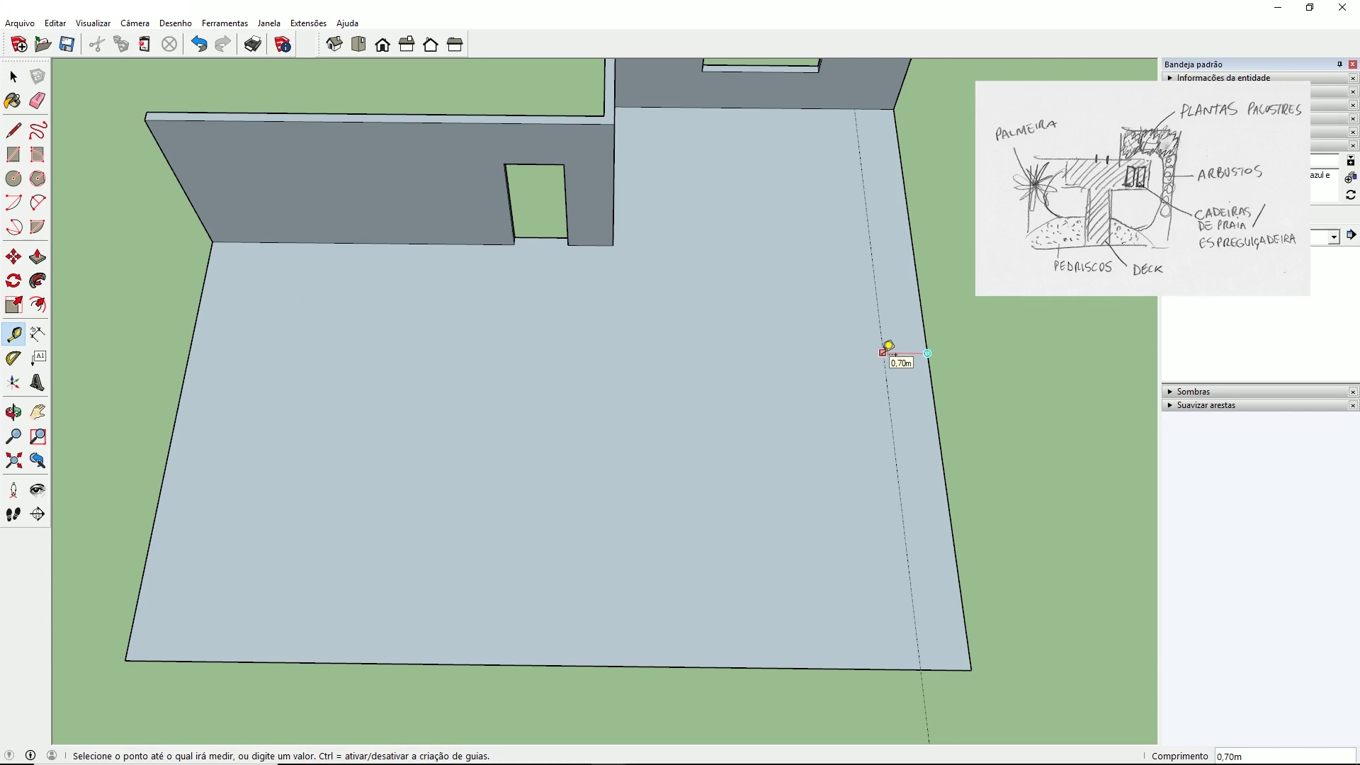
pyautogui.click(885, 352)
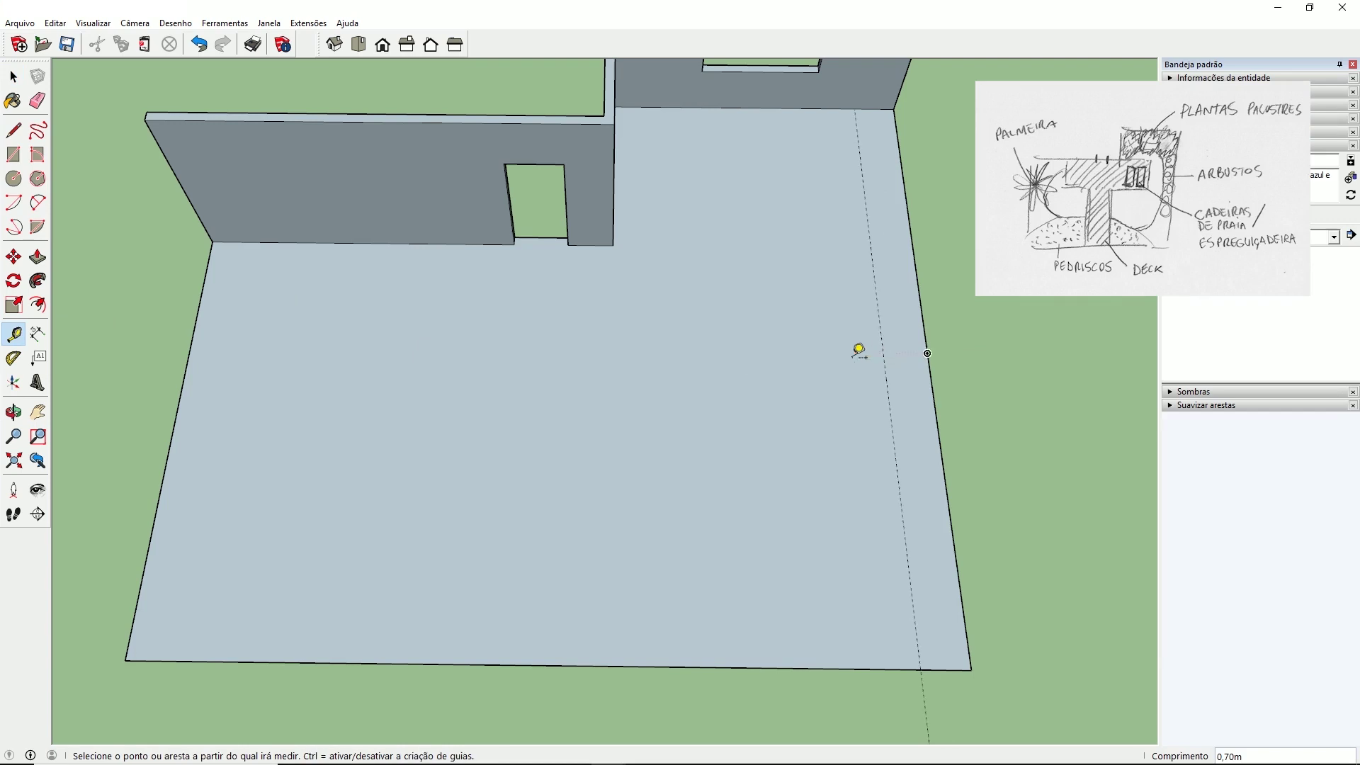
# Place guide lines 1,50 m inward from the floor's back edge at the window wall and from its front edge
pyautogui.click(753, 107)
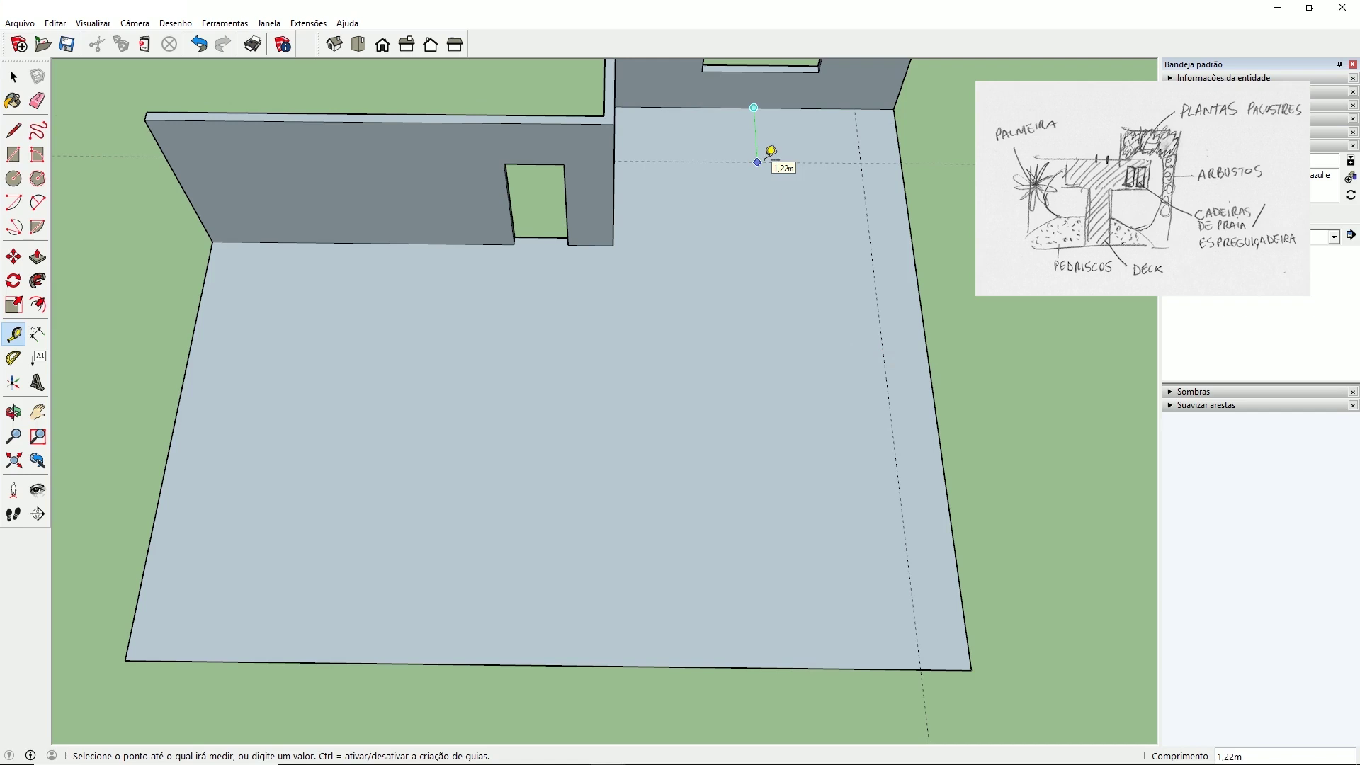
pyautogui.write('1,50')
pyautogui.press('Return')
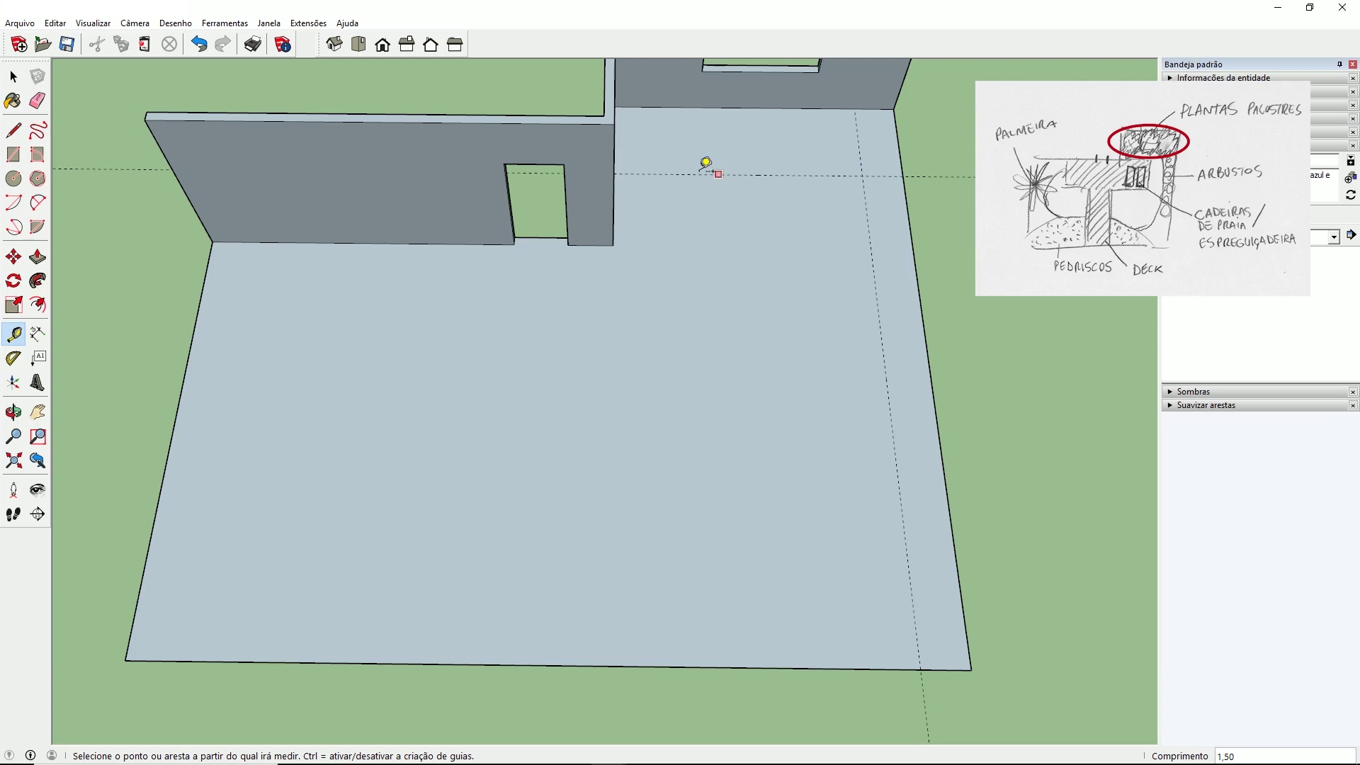
pyautogui.click(575, 663)
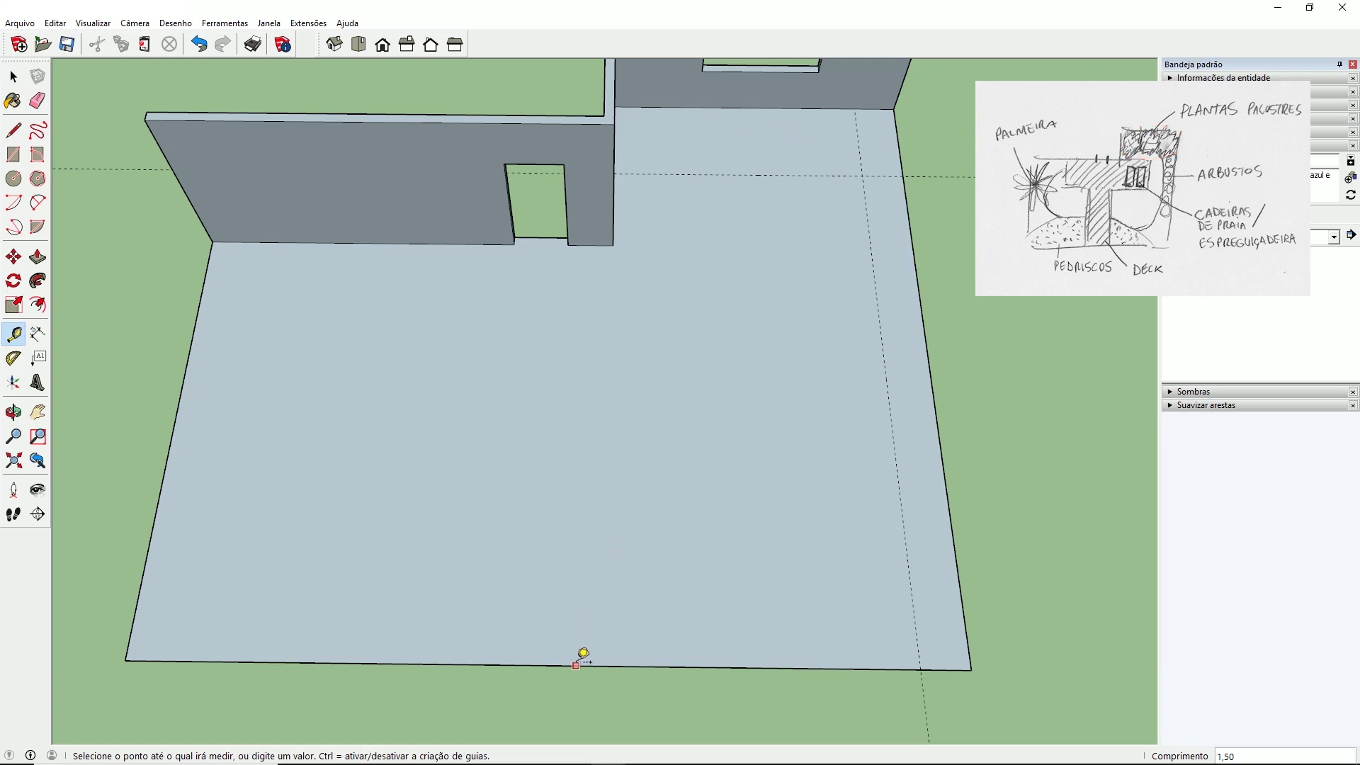
pyautogui.write('1,5')
pyautogui.press('Return')
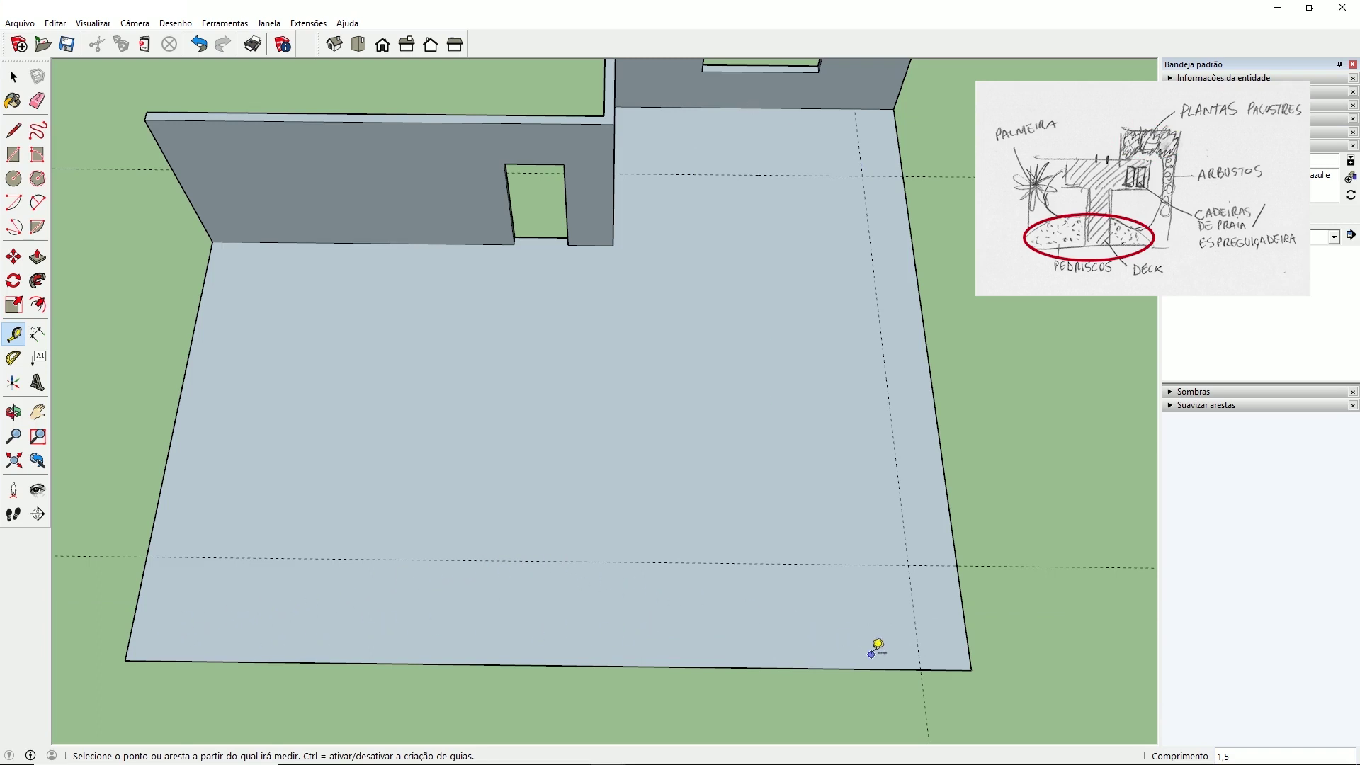
# Place a guide line 2 m inward from the floor's left-hand edge
pyautogui.click(181, 388)
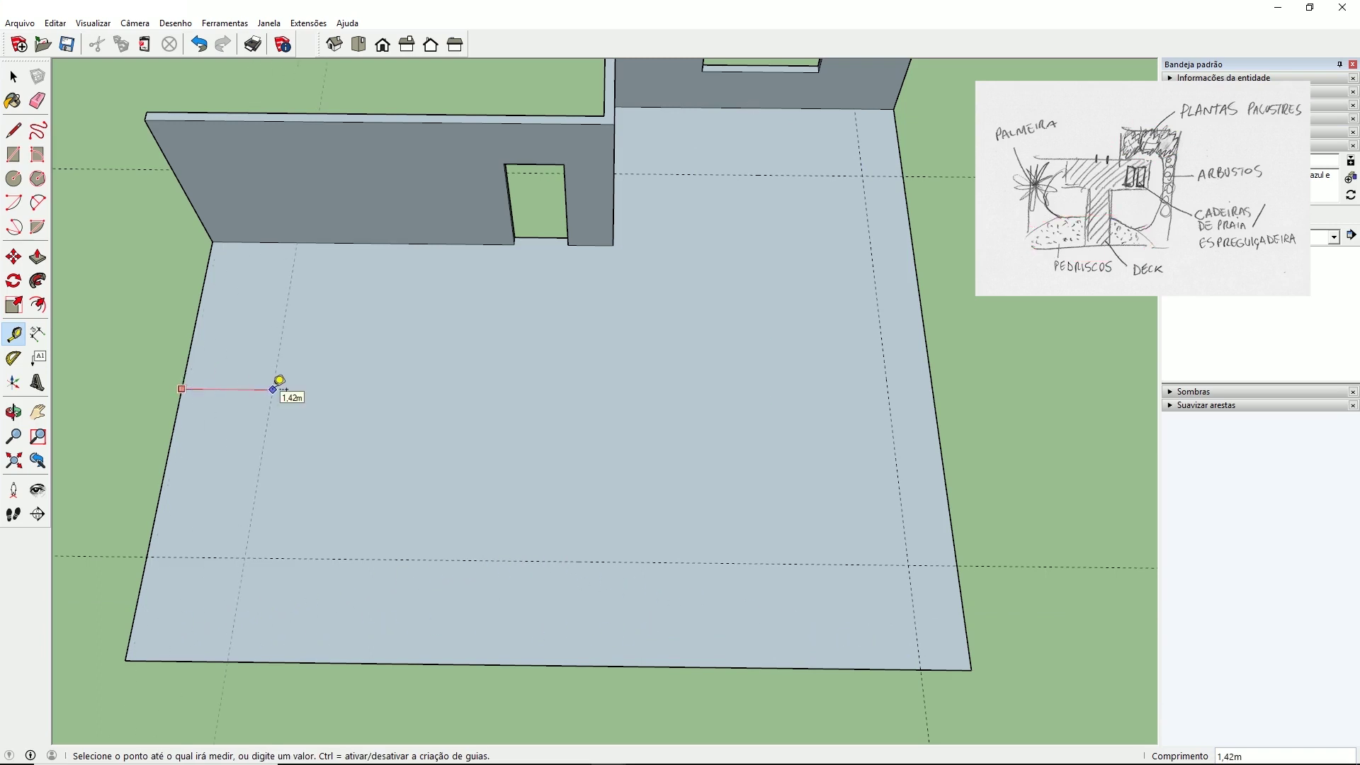
pyautogui.write('2')
pyautogui.press('Return')
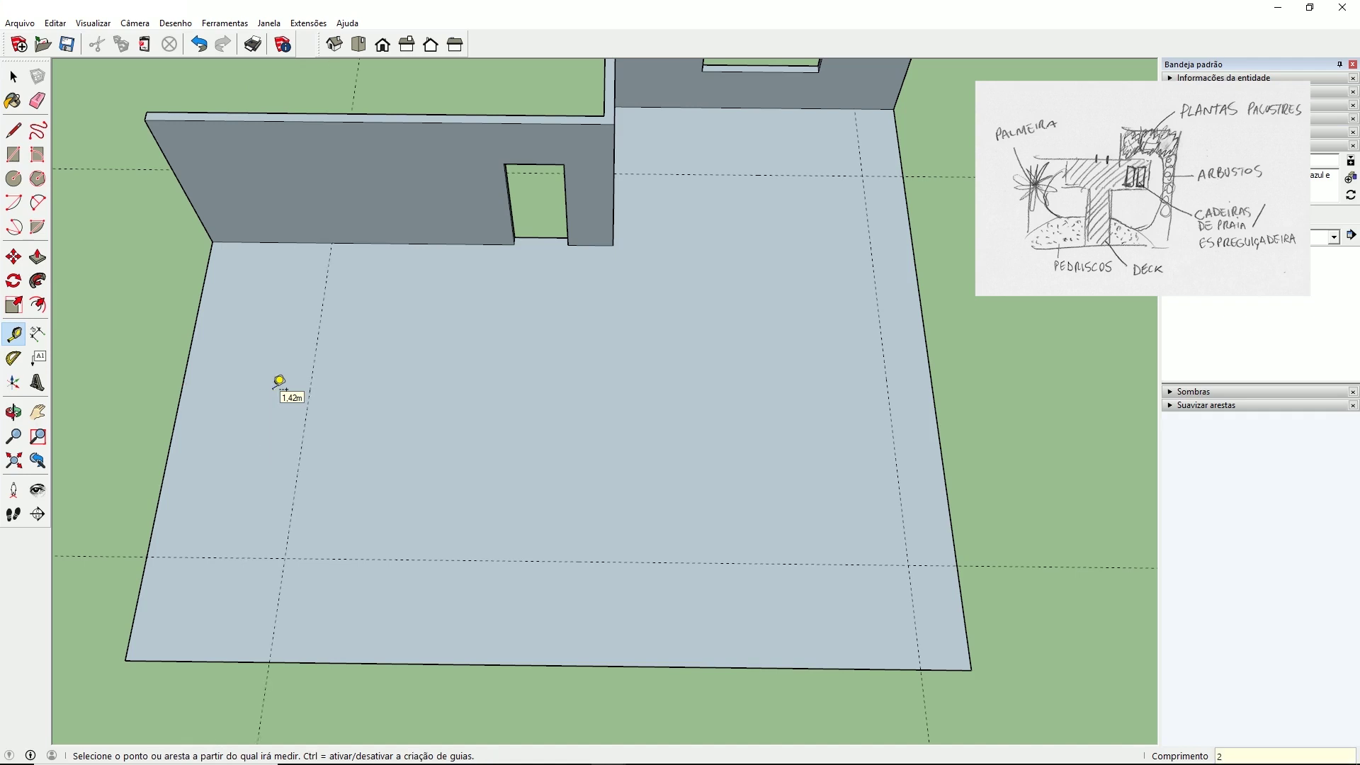
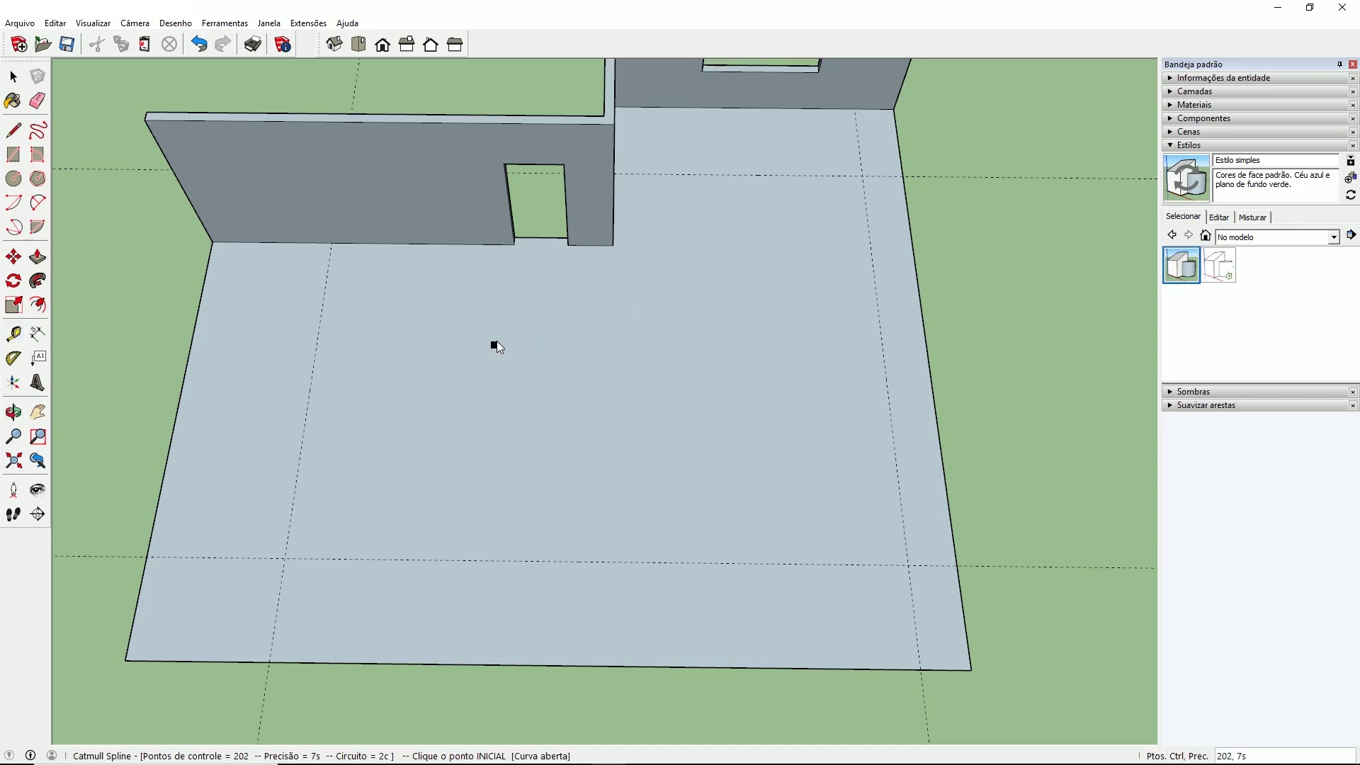
# Draw a closed twelve-point Catmull Spline outline within the four guides, curving past the doorway and wall corner, and finish it
pyautogui.click(516, 283)
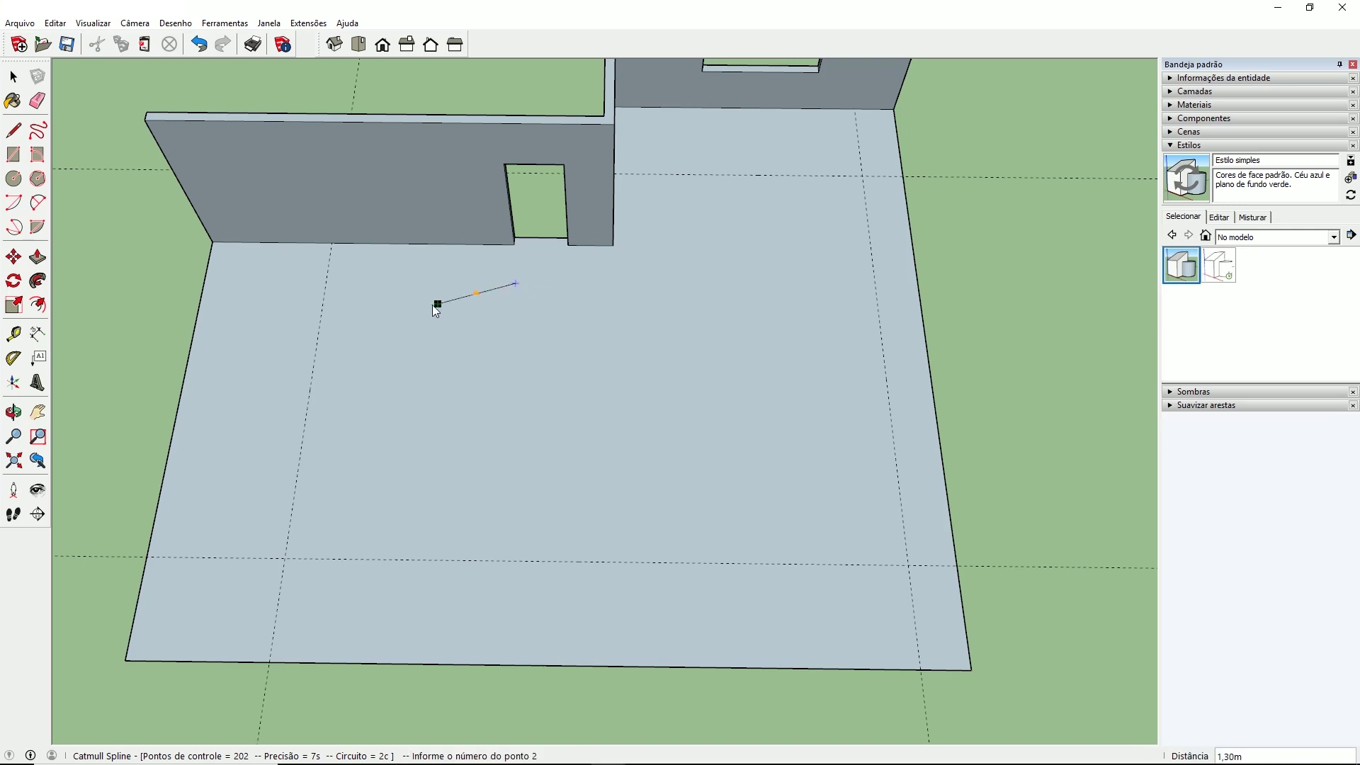
pyautogui.click(372, 317)
pyautogui.click(312, 440)
pyautogui.click(405, 545)
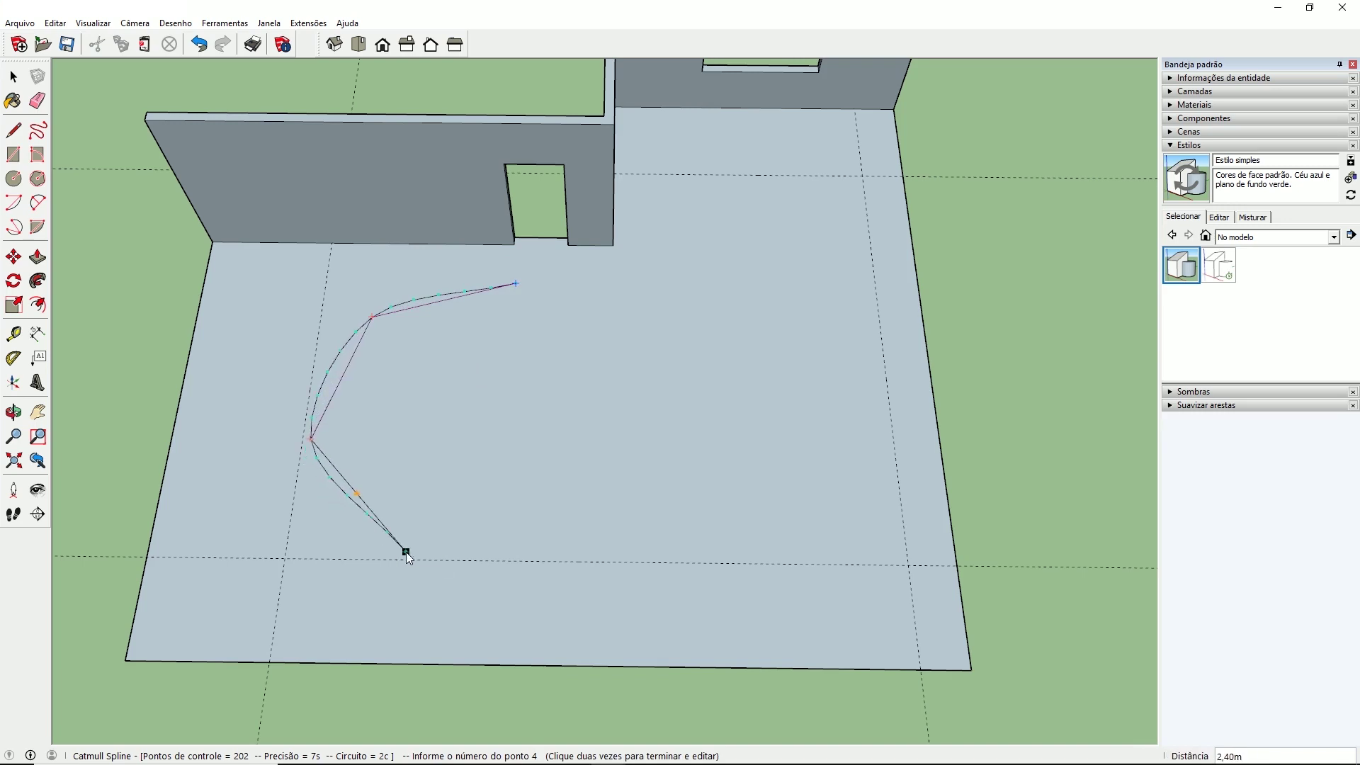
pyautogui.click(587, 563)
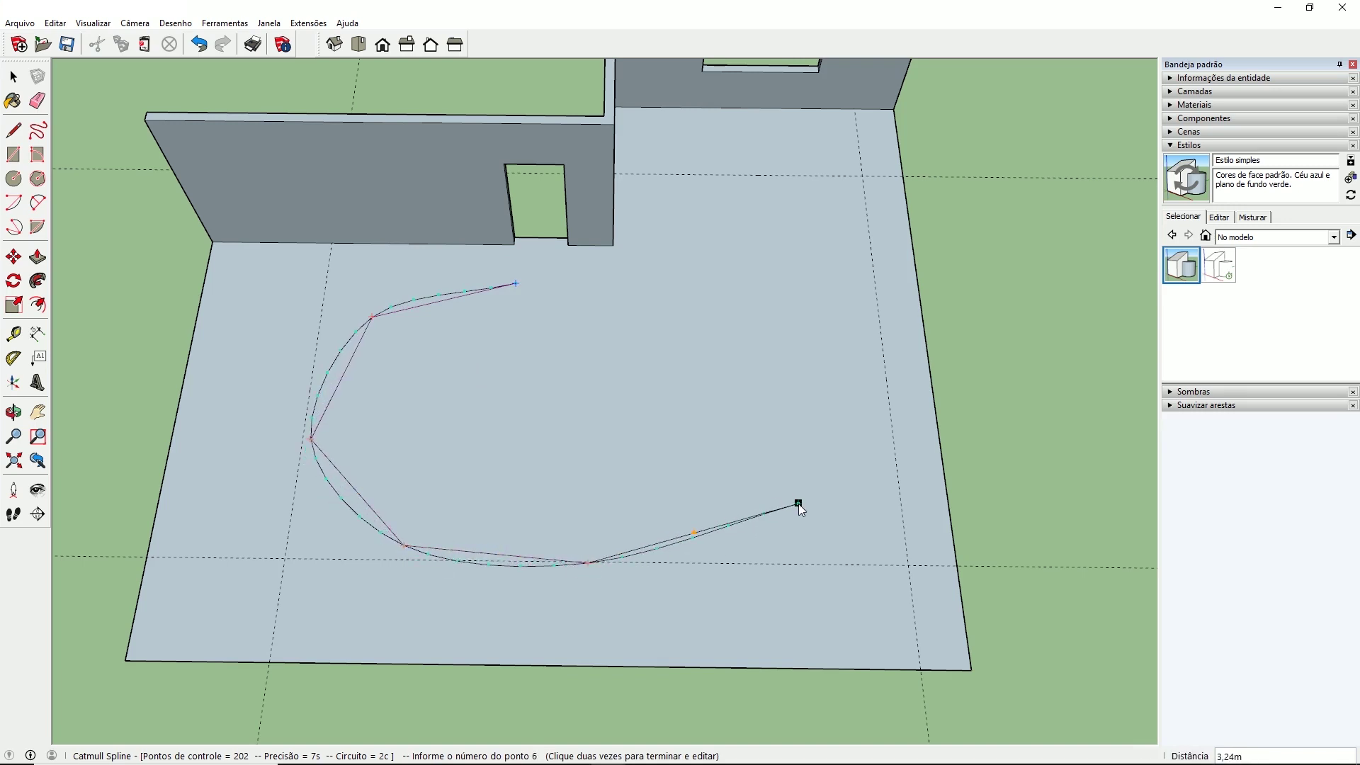
pyautogui.click(801, 515)
pyautogui.click(885, 382)
pyautogui.click(857, 240)
pyautogui.click(797, 184)
pyautogui.click(718, 175)
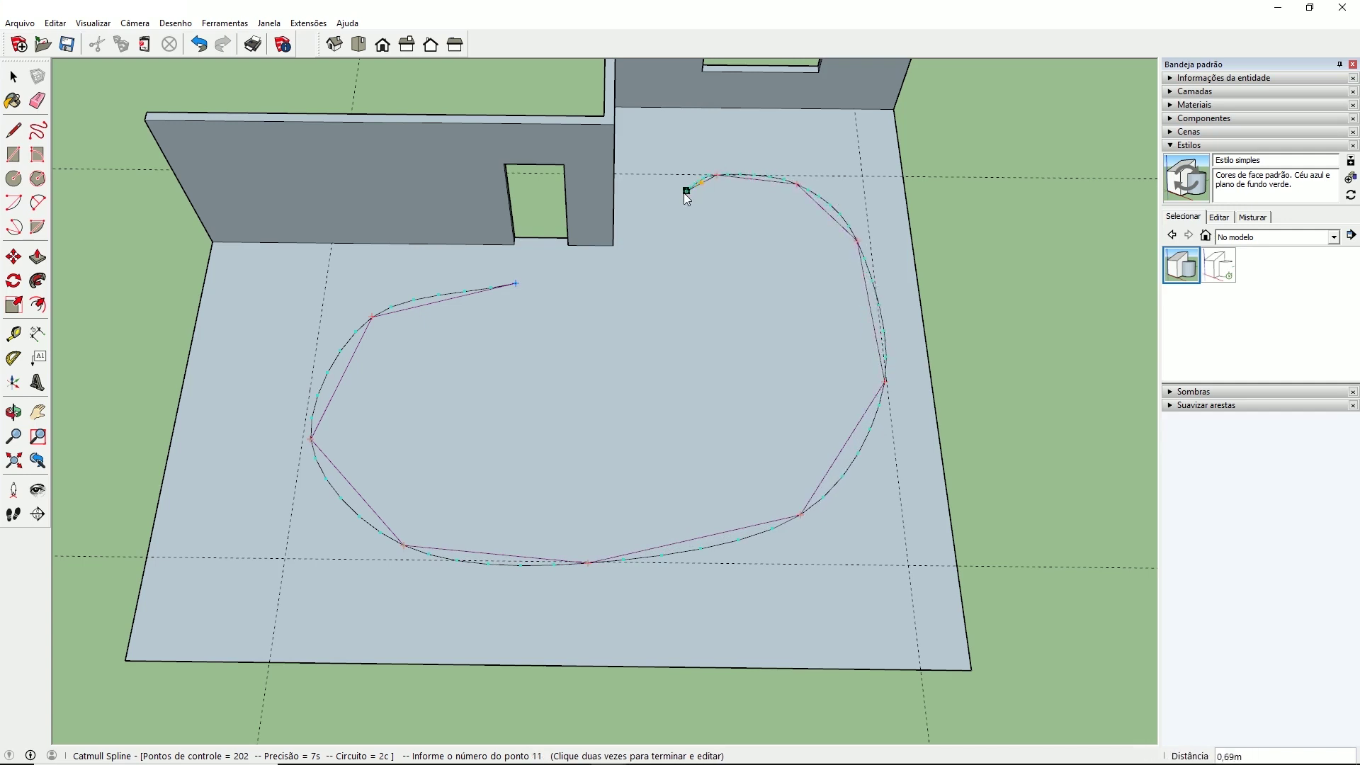
pyautogui.click(630, 293)
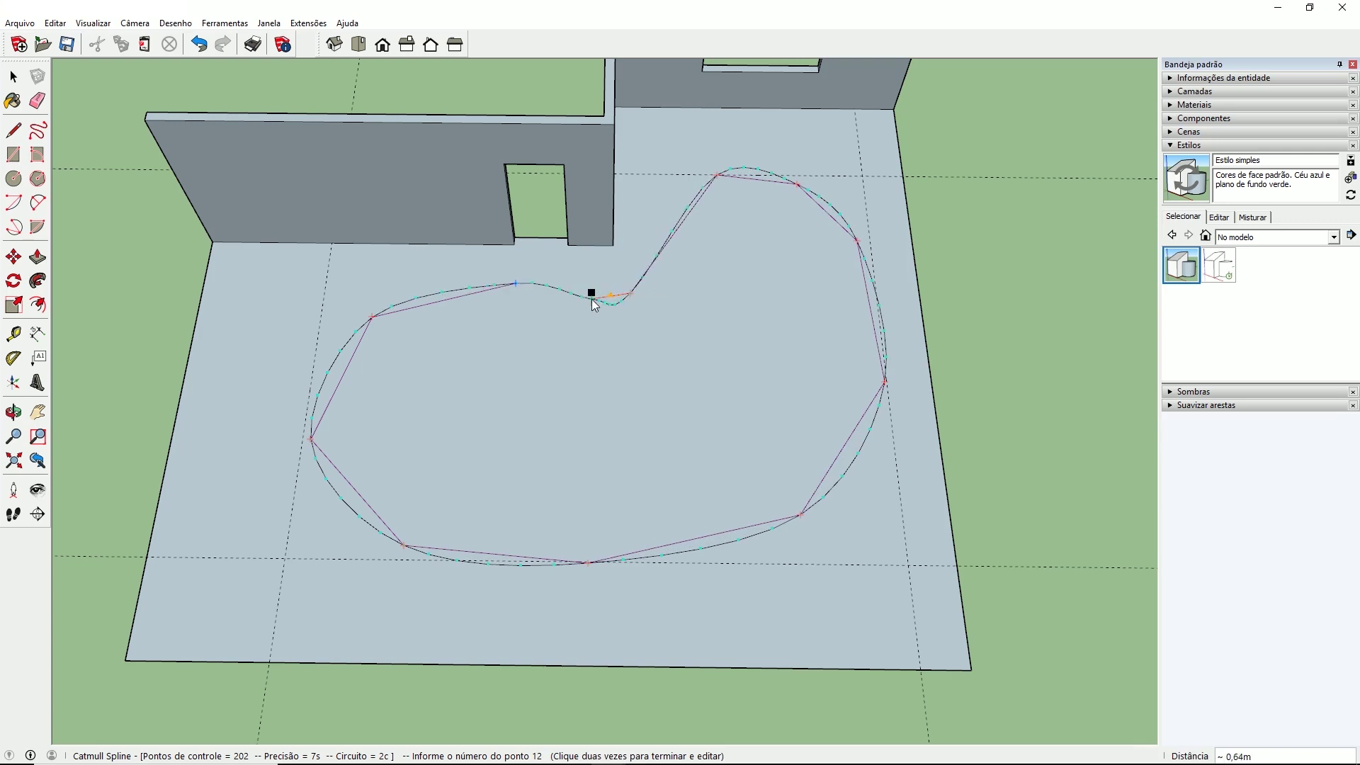
pyautogui.click(575, 289)
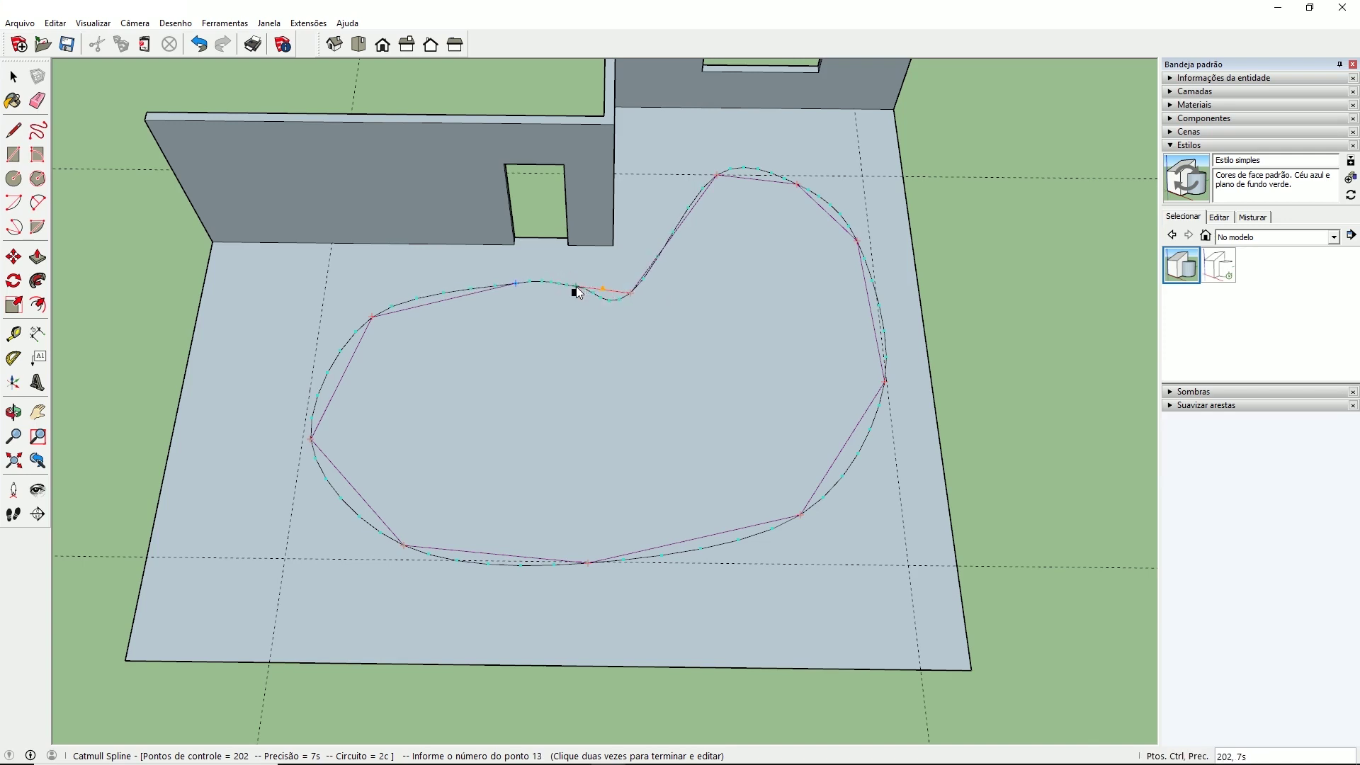
pyautogui.doubleClick(576, 290)
# Reshape the outline's right-hand half by moving control points along the right side and the window-wall bulge to follow the guides
pyautogui.scroll(3, 806, 504)
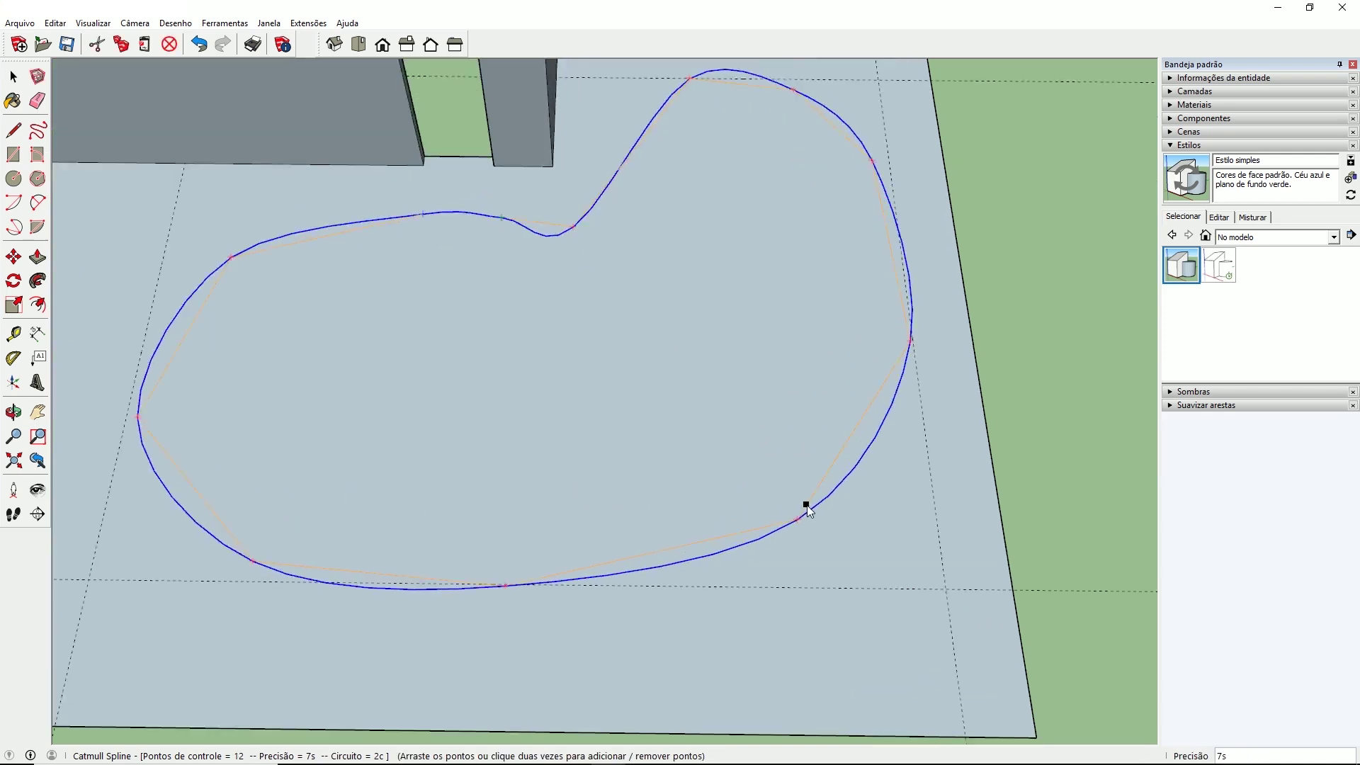
pyautogui.scroll(2, 805, 504)
pyautogui.moveTo(797, 523); pyautogui.dragTo(783, 496)
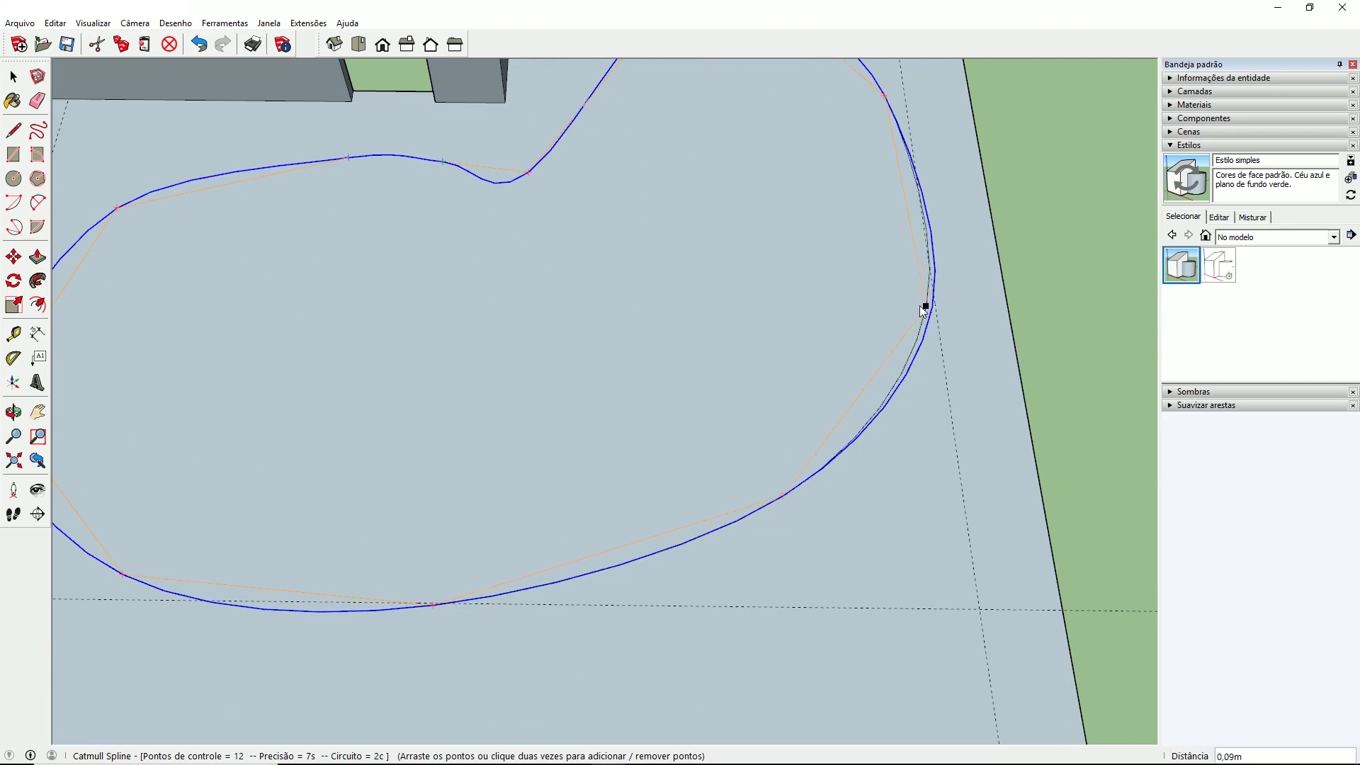
pyautogui.scroll(-2, 894, 532)
pyautogui.scroll(3, 842, 148)
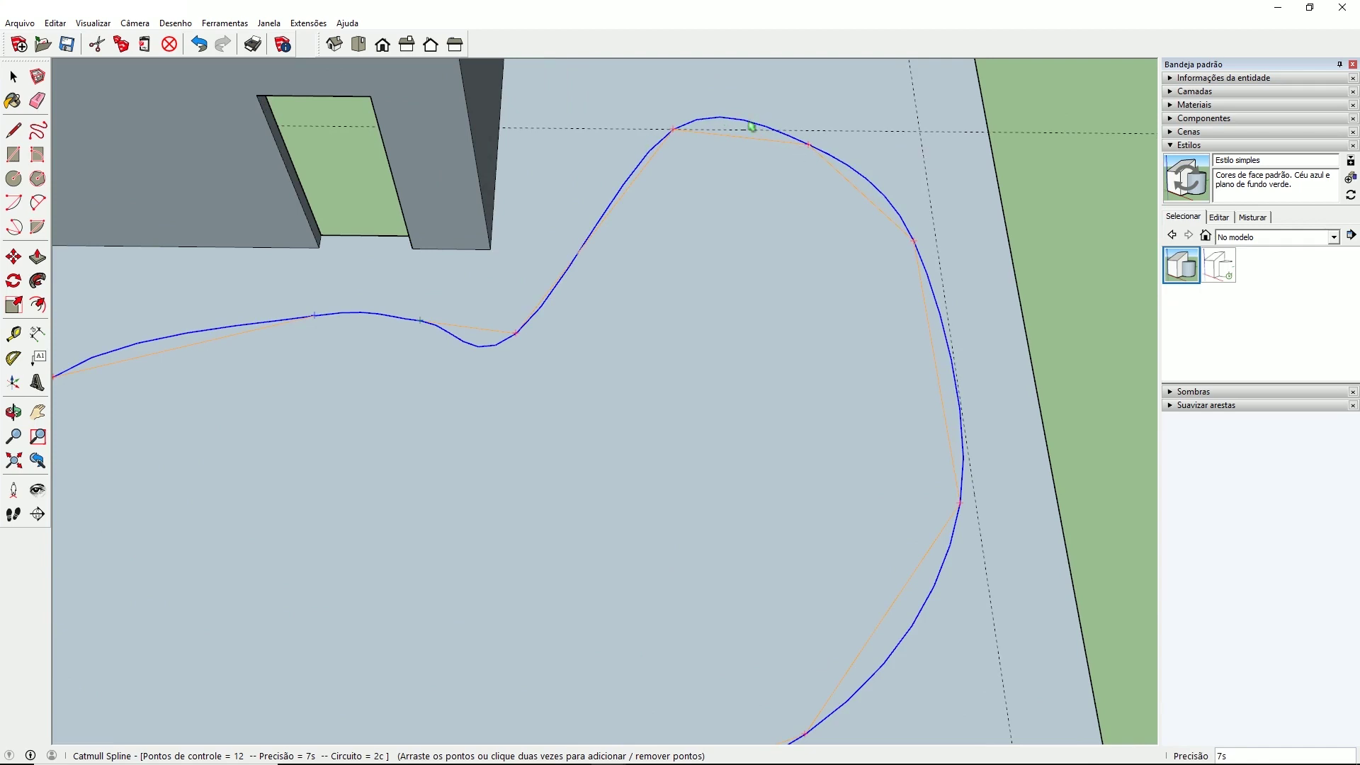
pyautogui.moveTo(671, 130); pyautogui.dragTo(629, 147)
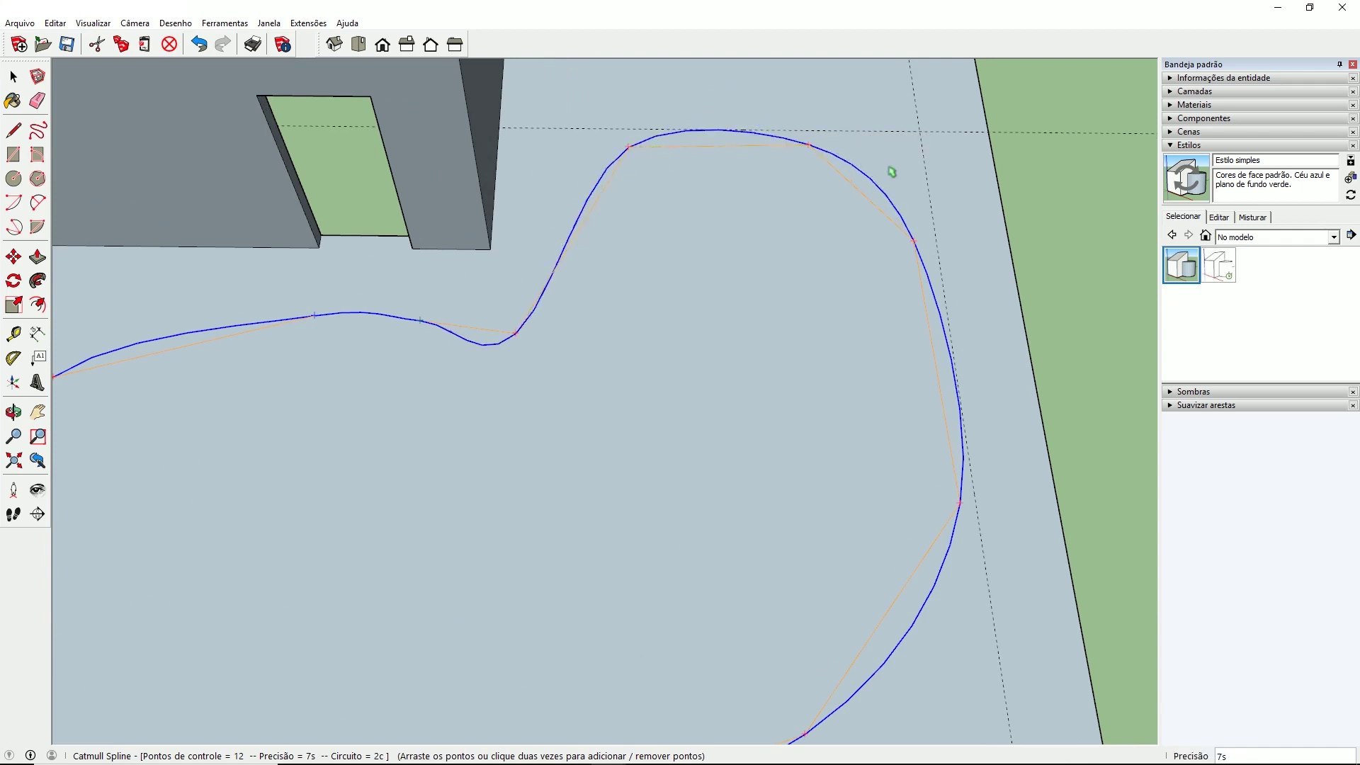
pyautogui.moveTo(916, 240); pyautogui.dragTo(926, 273)
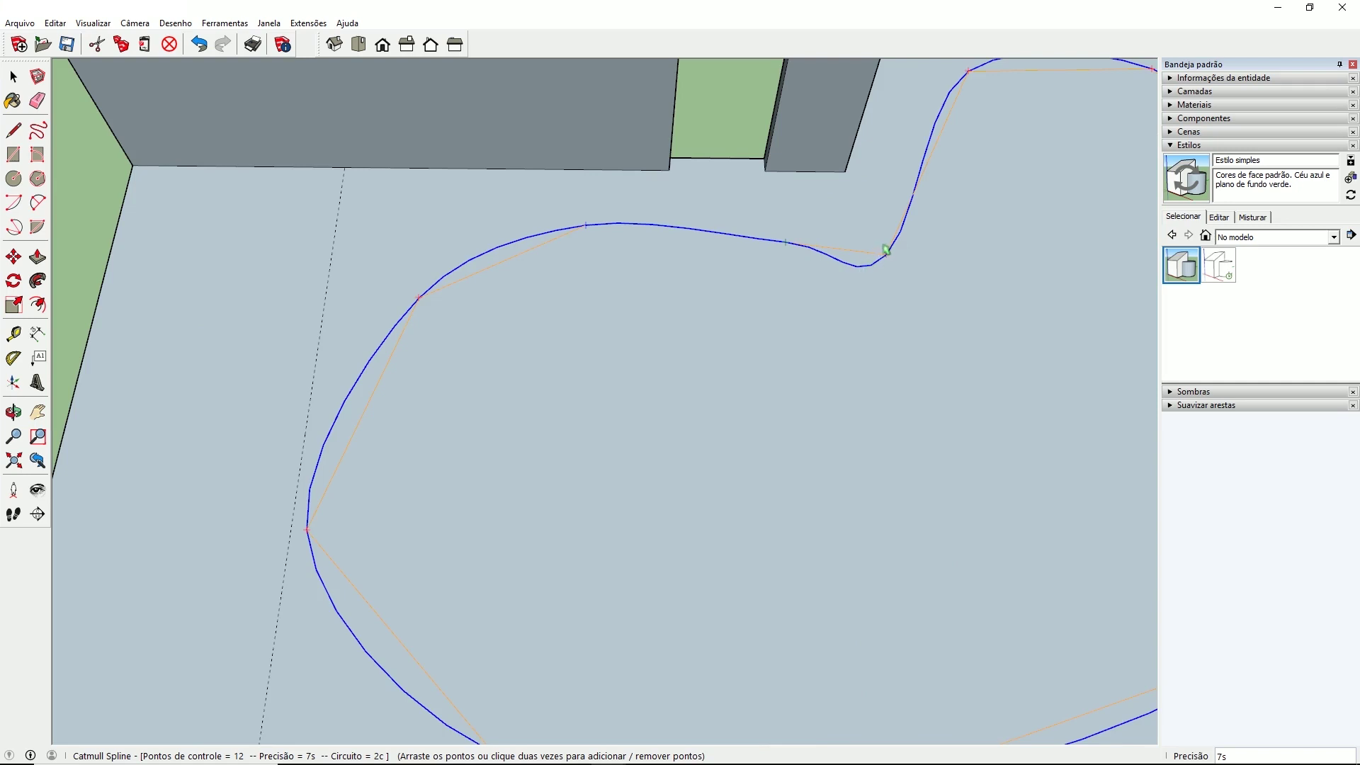
# Spread the two control points before the doorway and adjust those along the left and front sides to fit the guides
pyautogui.moveTo(786, 244); pyautogui.dragTo(698, 227)
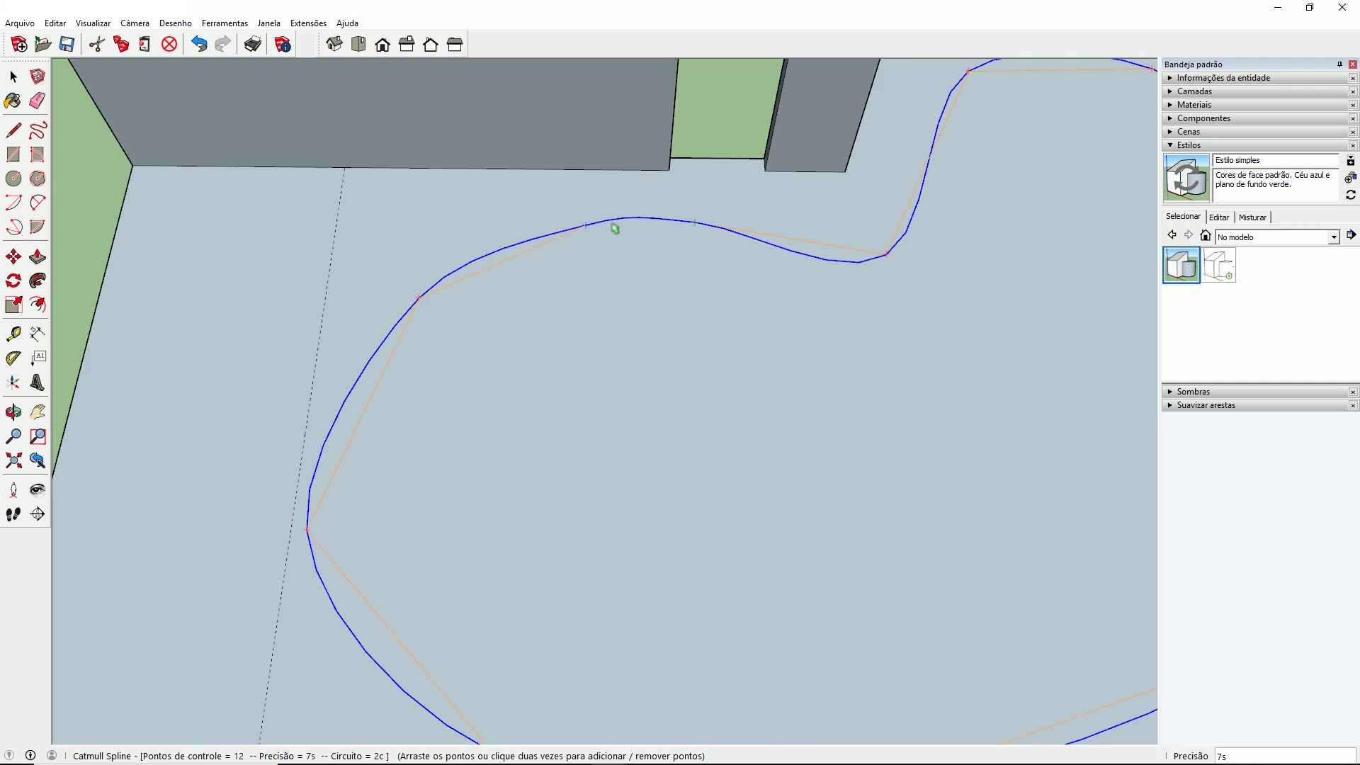
pyautogui.moveTo(583, 227); pyautogui.dragTo(526, 229)
pyautogui.scroll(-2, 418, 299)
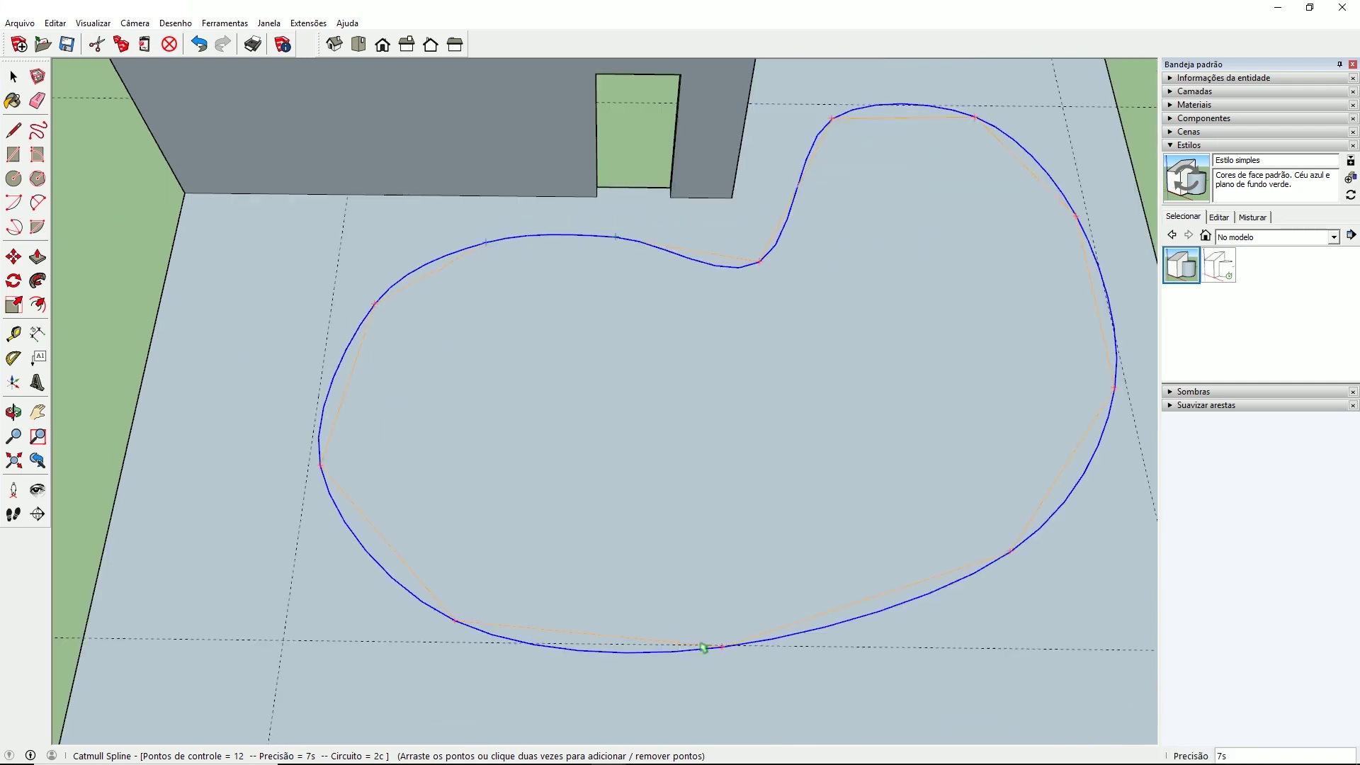
pyautogui.moveTo(453, 619); pyautogui.dragTo(439, 603)
pyautogui.moveTo(721, 647); pyautogui.dragTo(747, 643)
pyautogui.moveTo(369, 307); pyautogui.dragTo(356, 315)
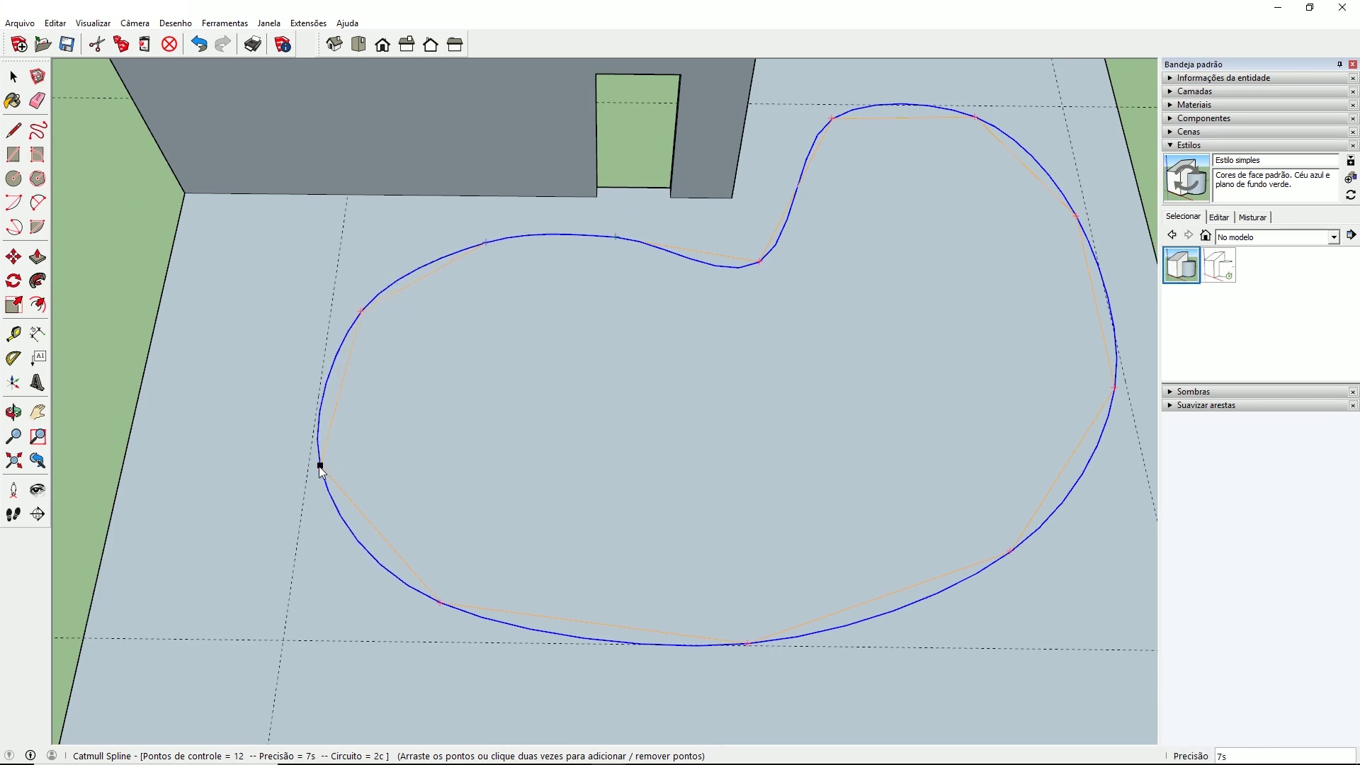
pyautogui.moveTo(320, 466); pyautogui.dragTo(316, 469)
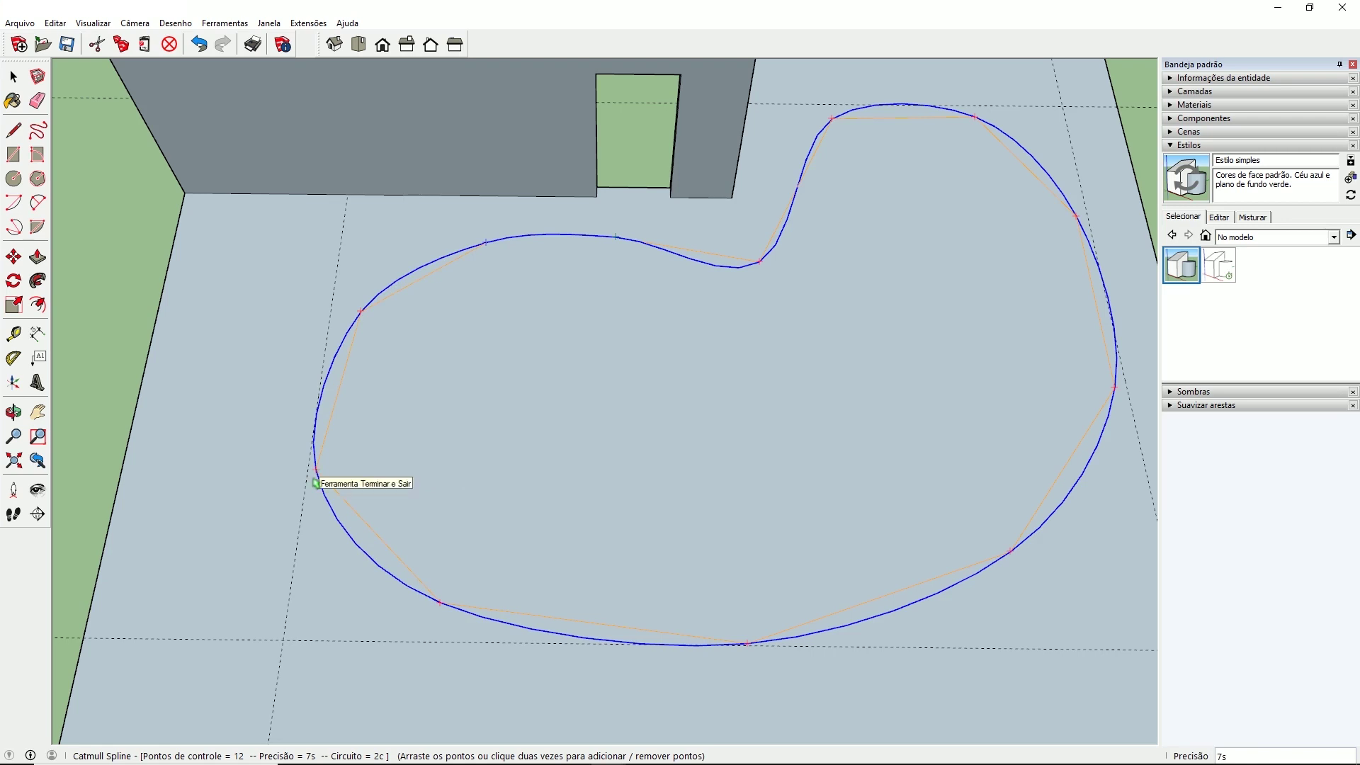
# Finish editing the Catmull Spline and select the face enclosed by the outline
pyautogui.scroll(-1, 316, 483)
pyautogui.keyDown('shift'); pyautogui.moveTo(316, 483); pyautogui.dragTo(236, 522, button='middle'); pyautogui.keyUp('shift')
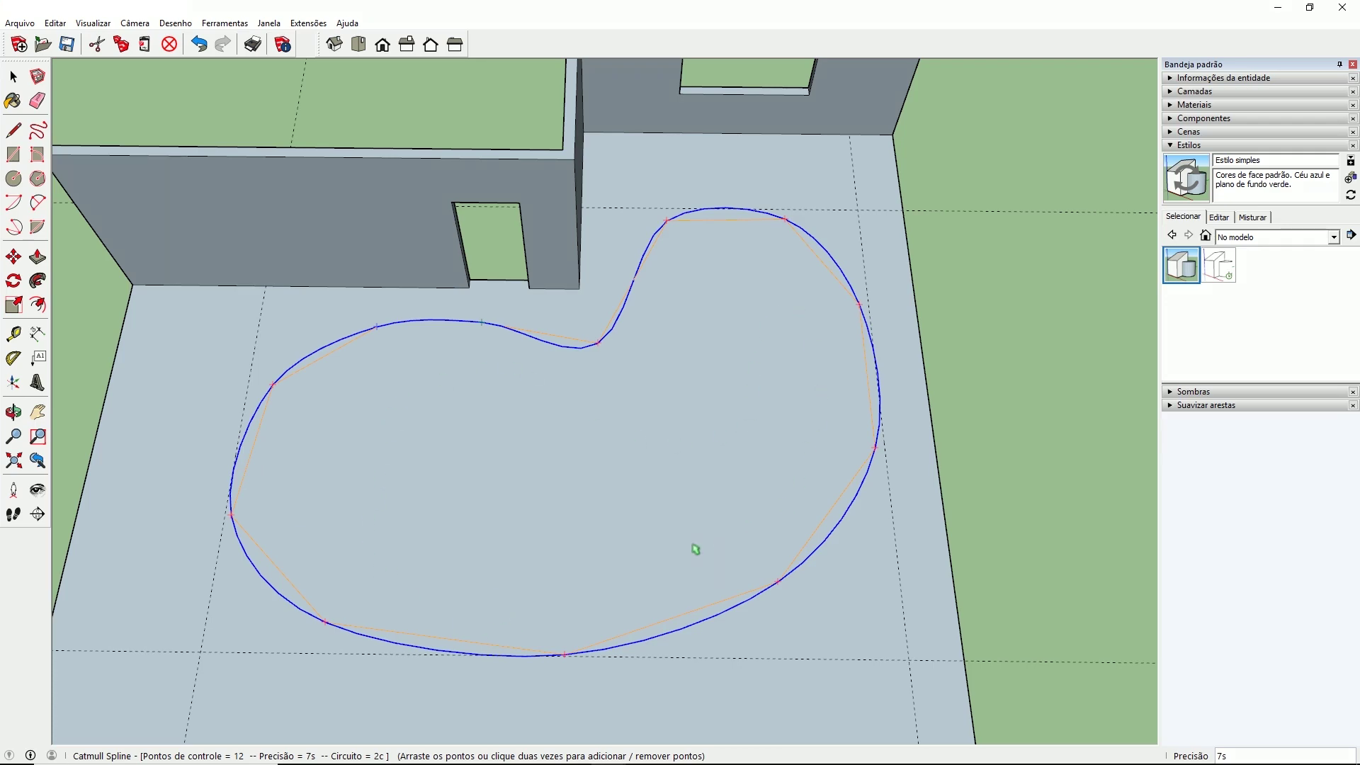
pyautogui.click(671, 504)
pyautogui.click(670, 502)
pyautogui.click(852, 568)
# Delete all guide lines from the model
pyautogui.moveTo(852, 567); pyautogui.dragTo(655, 459, button='middle')
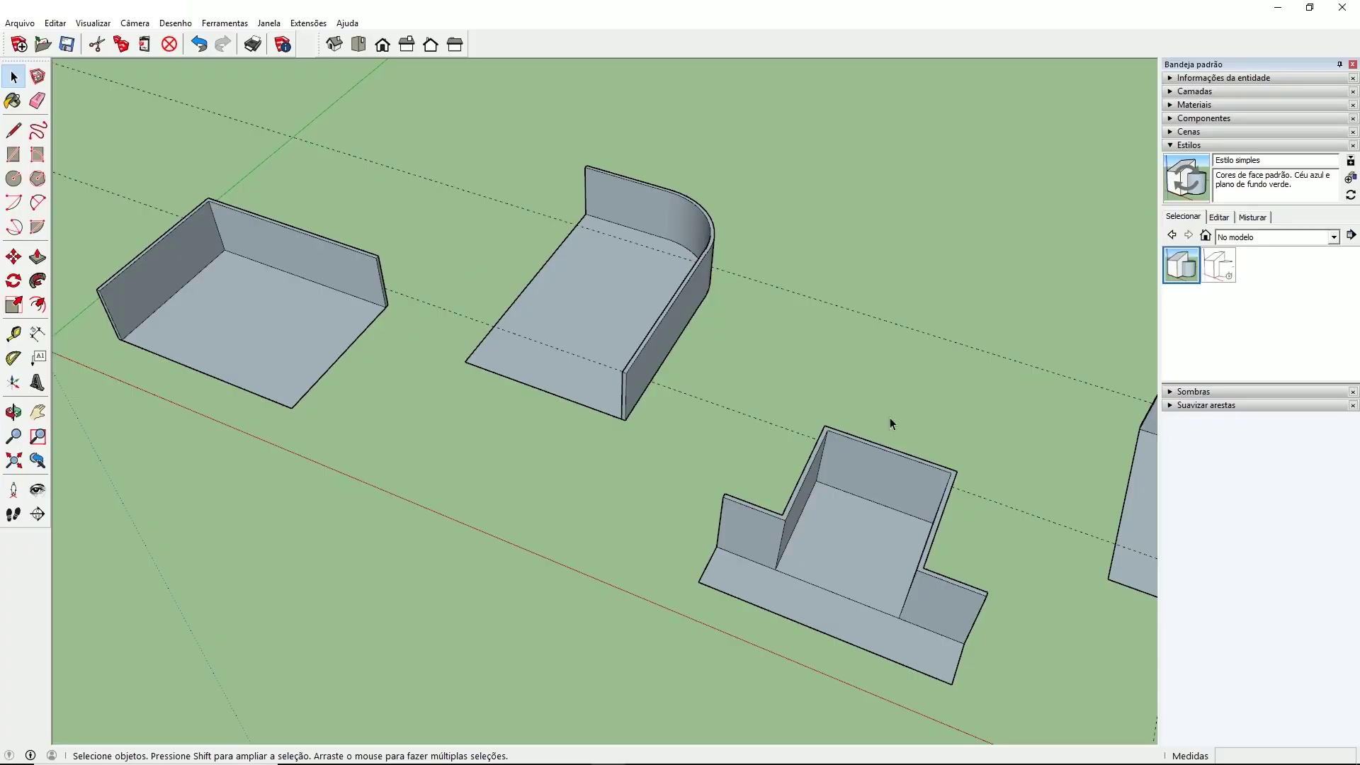
pyautogui.scroll(-3, 476, 356)
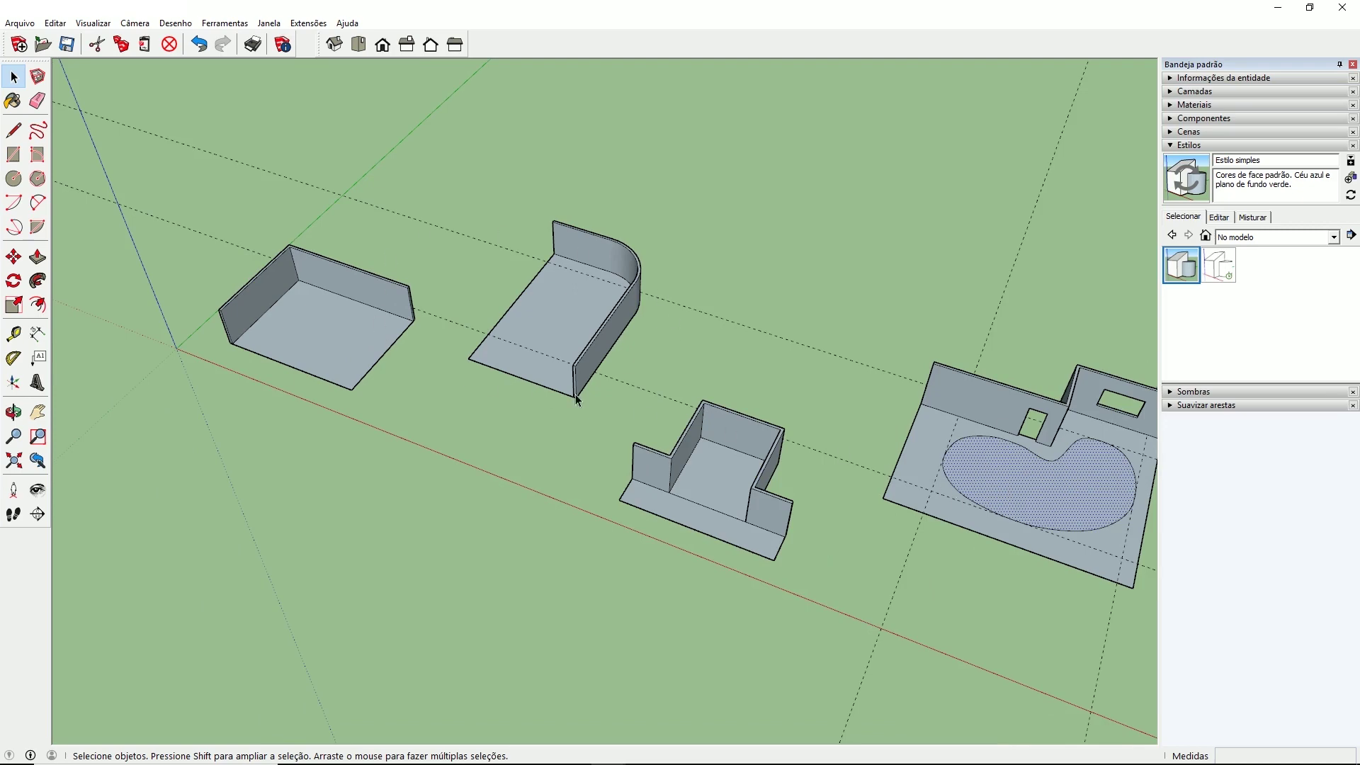
pyautogui.scroll(3, 465, 343)
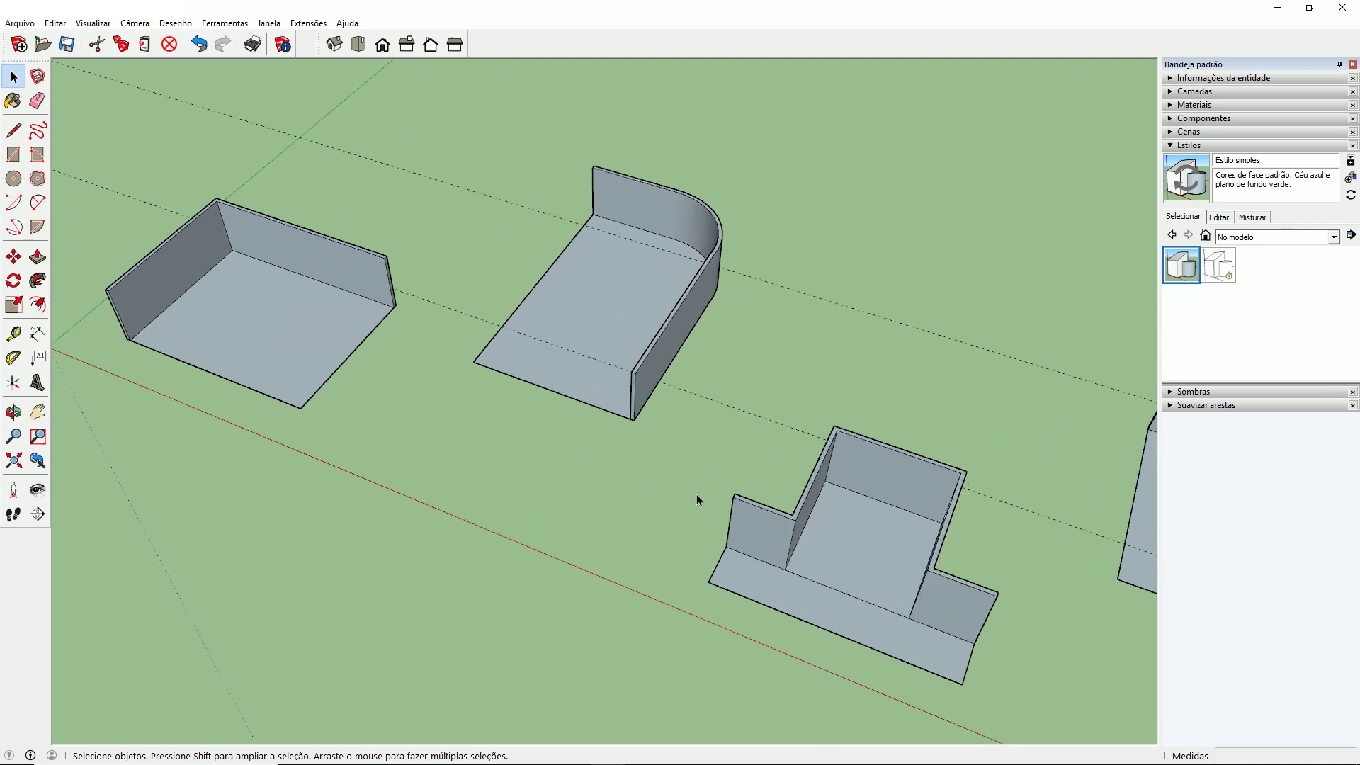
pyautogui.click(61, 25)
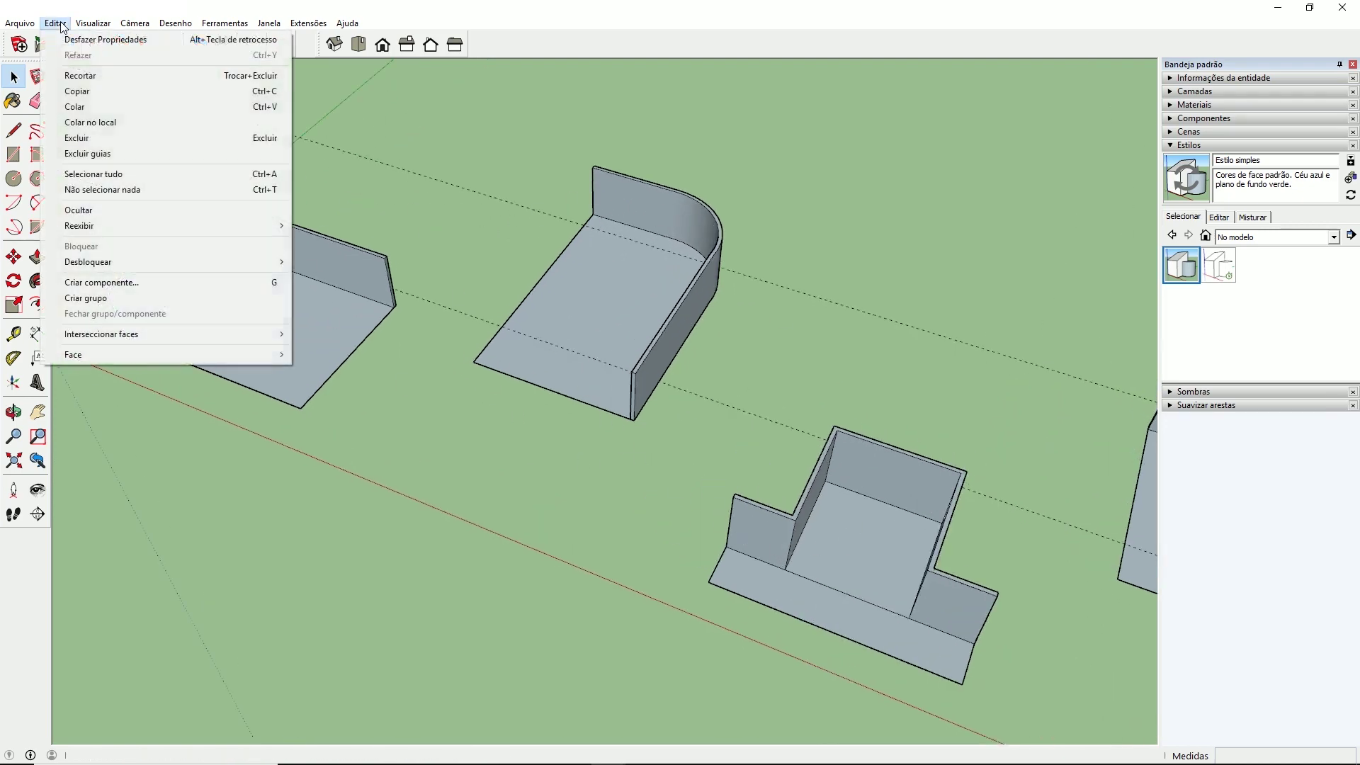
pyautogui.click(116, 152)
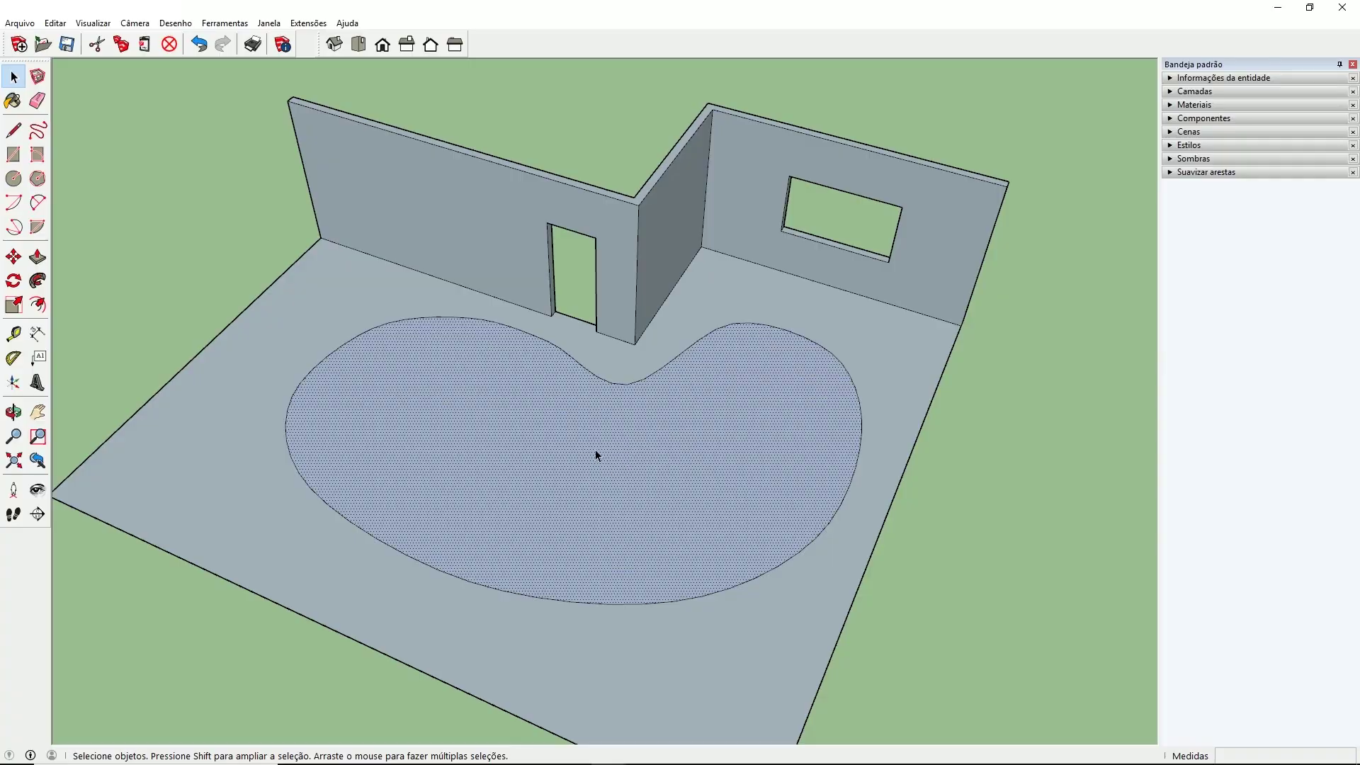
# Show the entity information for the enclosed face's area, and select its curved outline to read the perimeter
pyautogui.rightClick(613, 429)
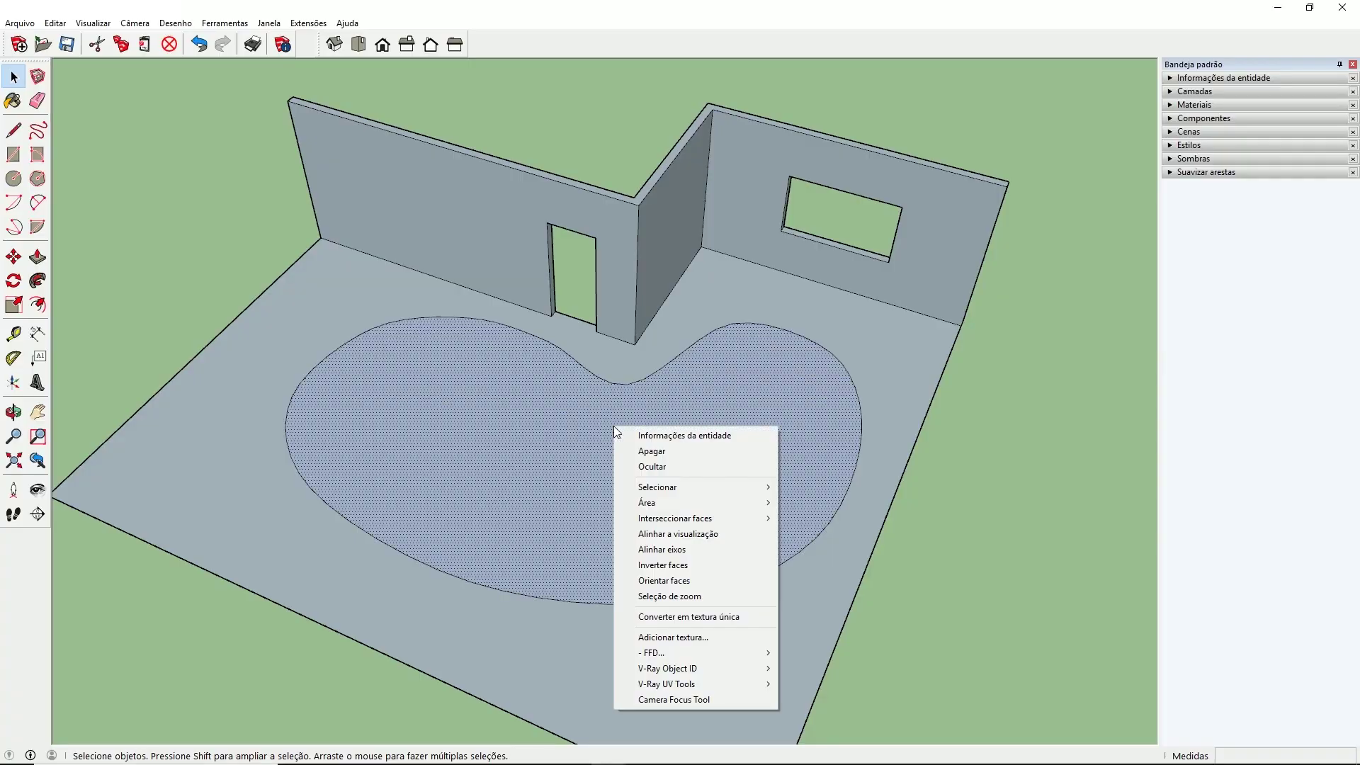
pyautogui.click(634, 439)
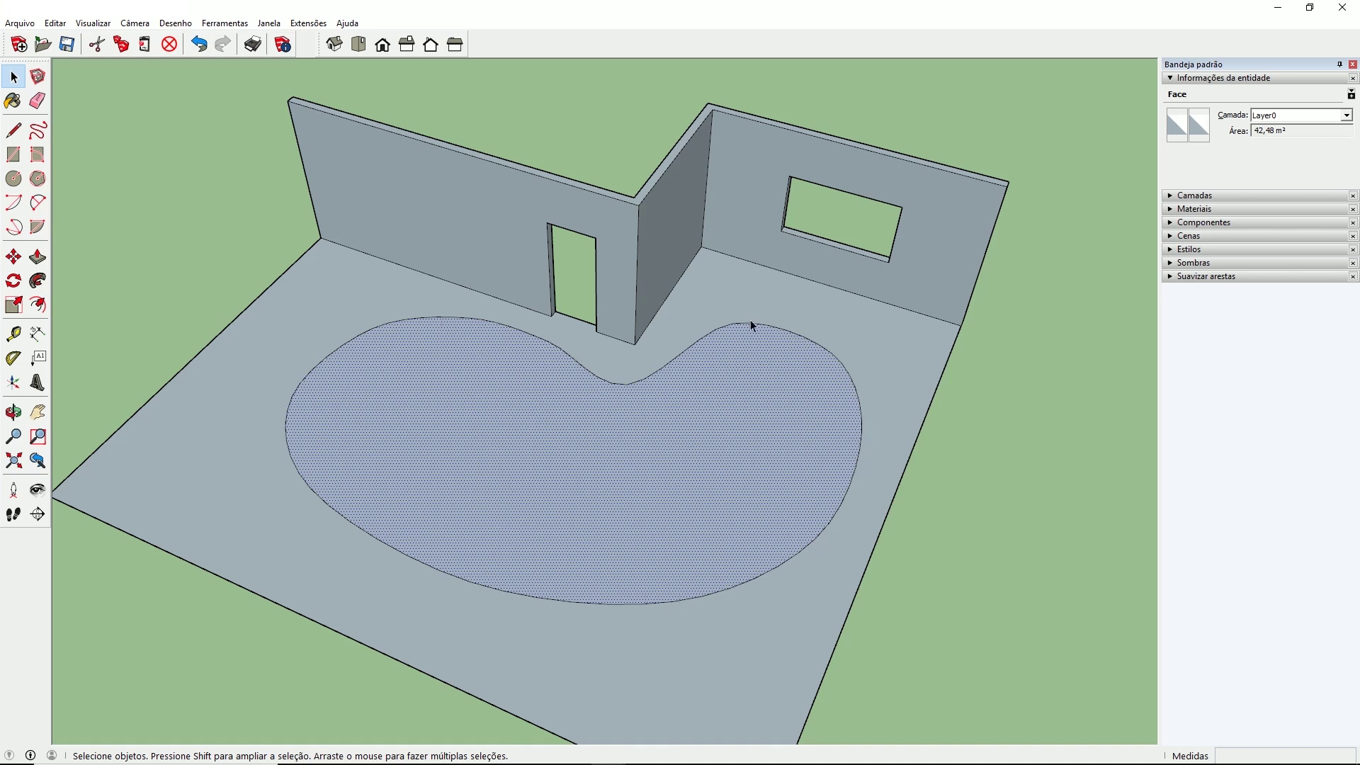
pyautogui.click(544, 341)
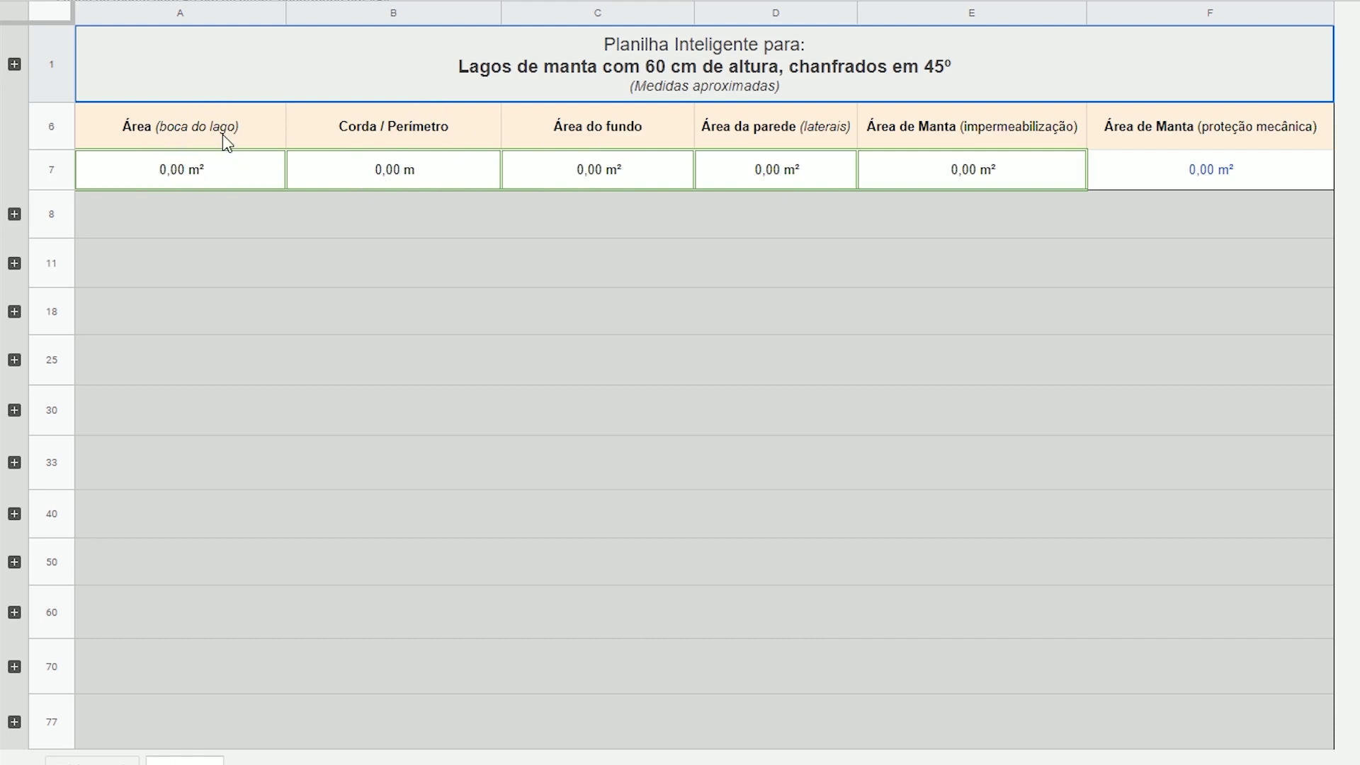
# In the pond-planning spreadsheet, expand the Volumes, Areia and Manta row groups
pyautogui.click(15, 214)
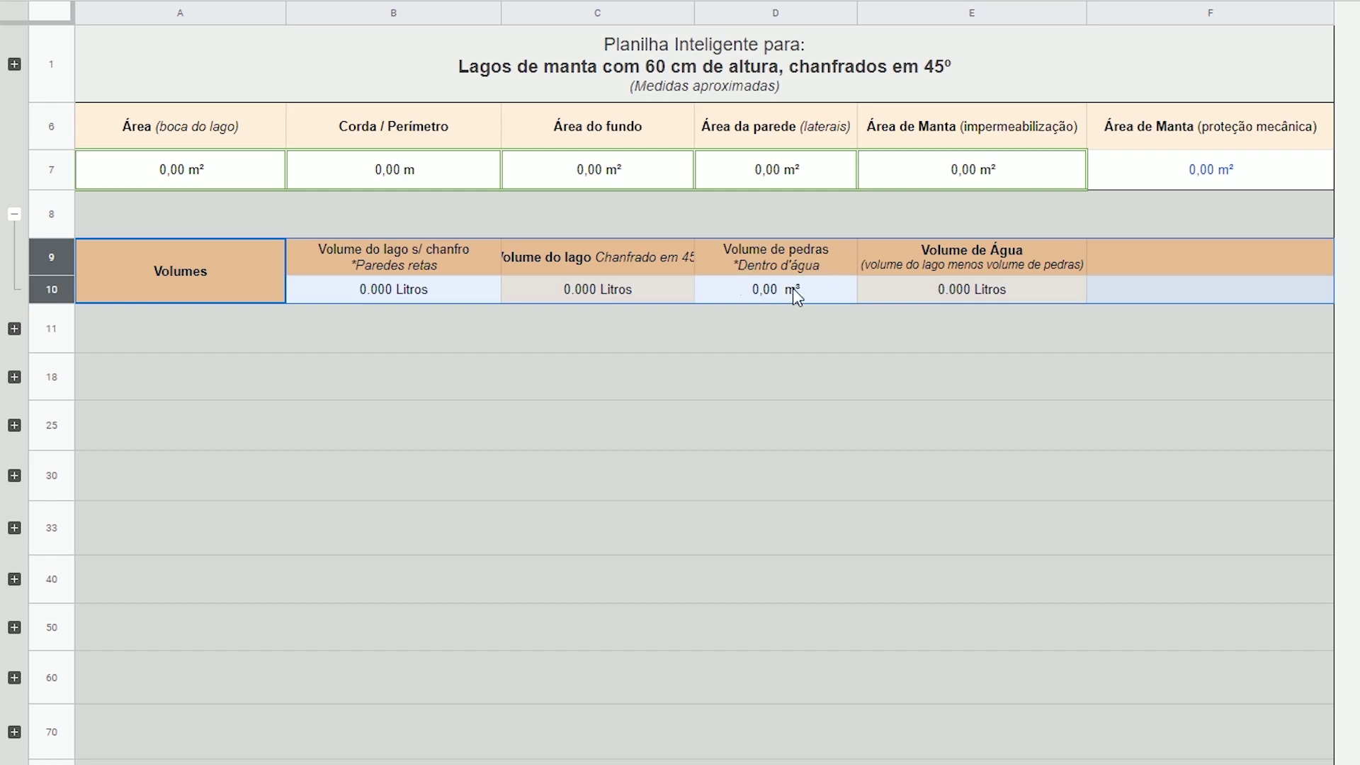
pyautogui.click(919, 289)
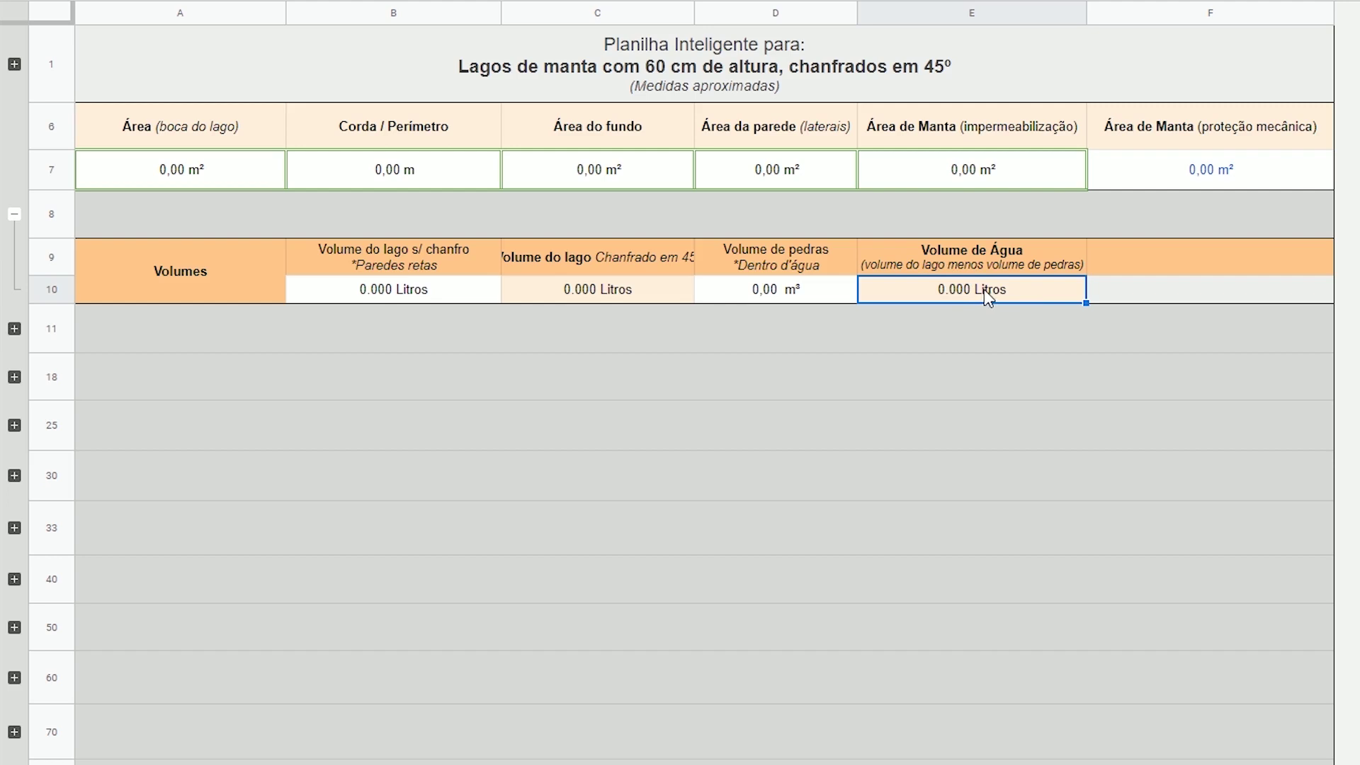
pyautogui.click(14, 329)
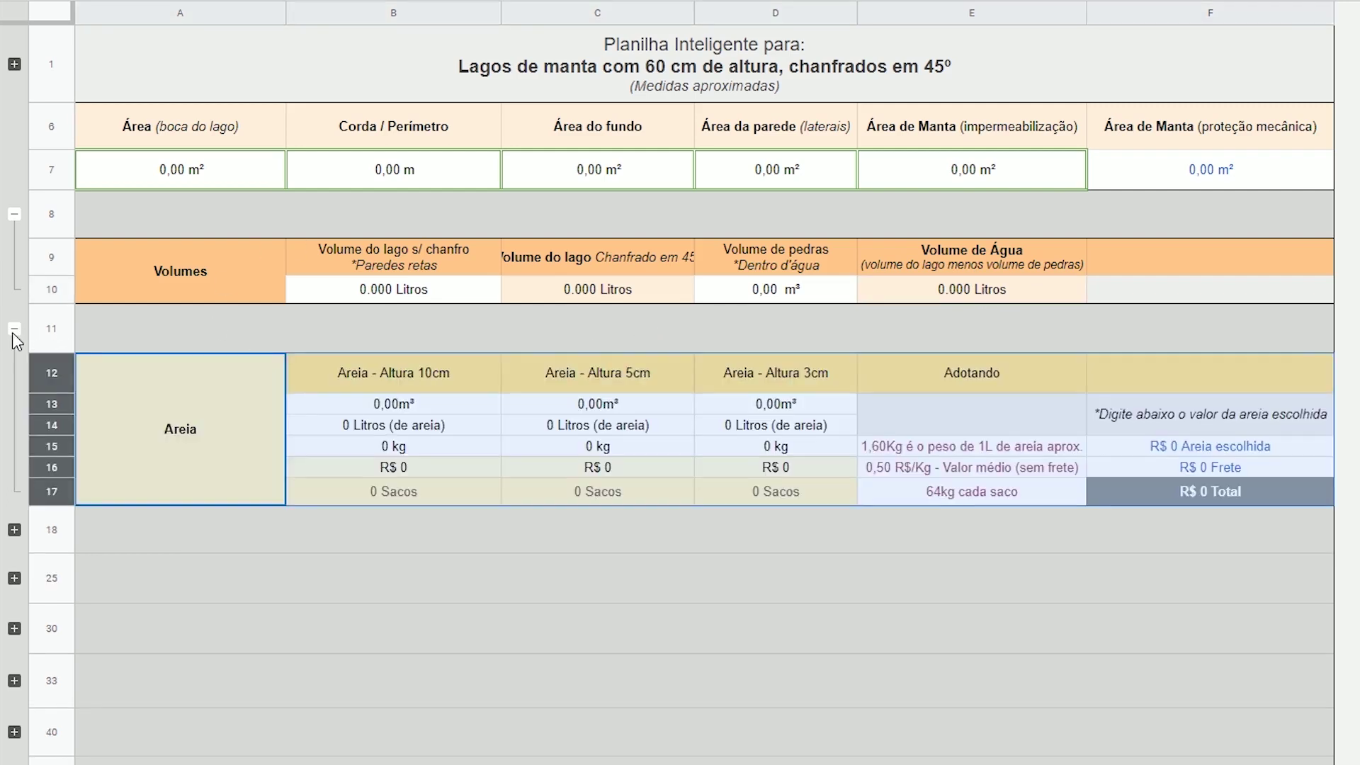
pyautogui.click(14, 530)
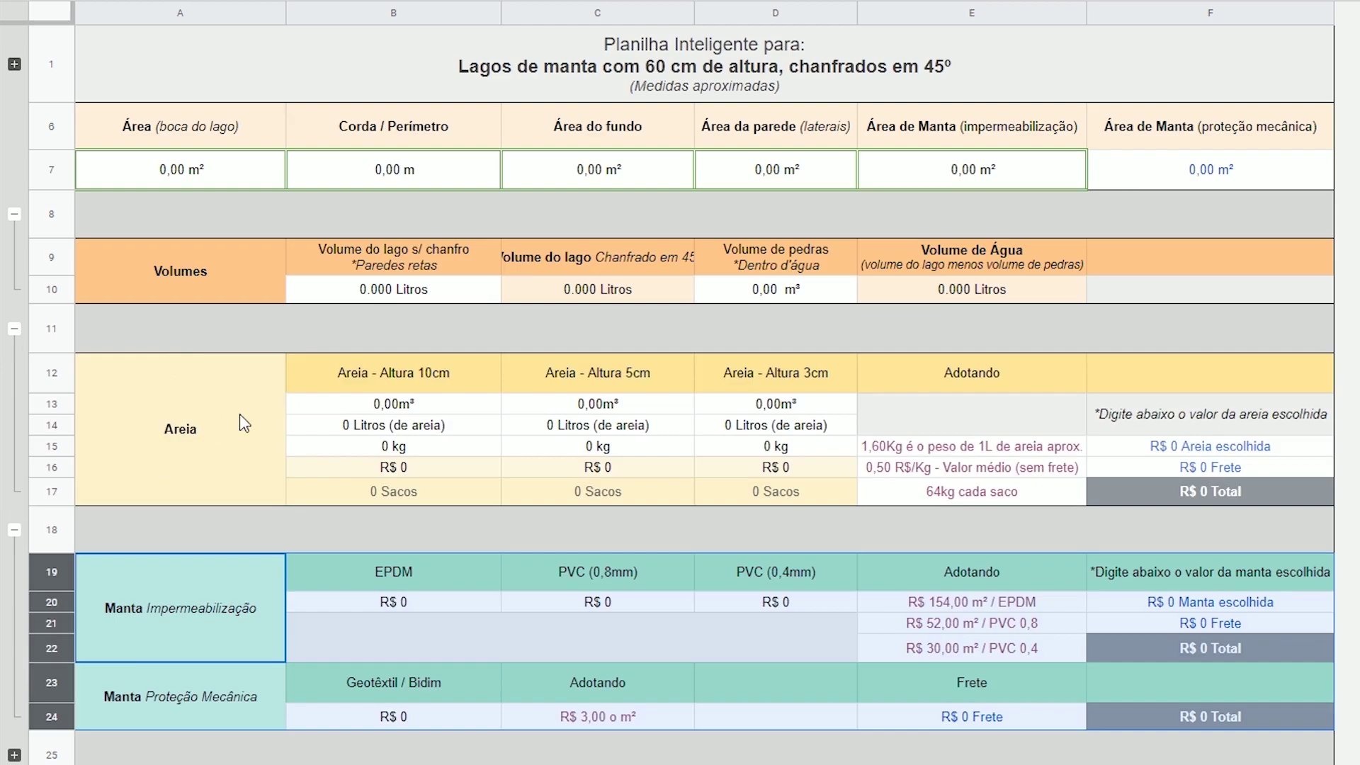
pyautogui.scroll(-3, 268, 433)
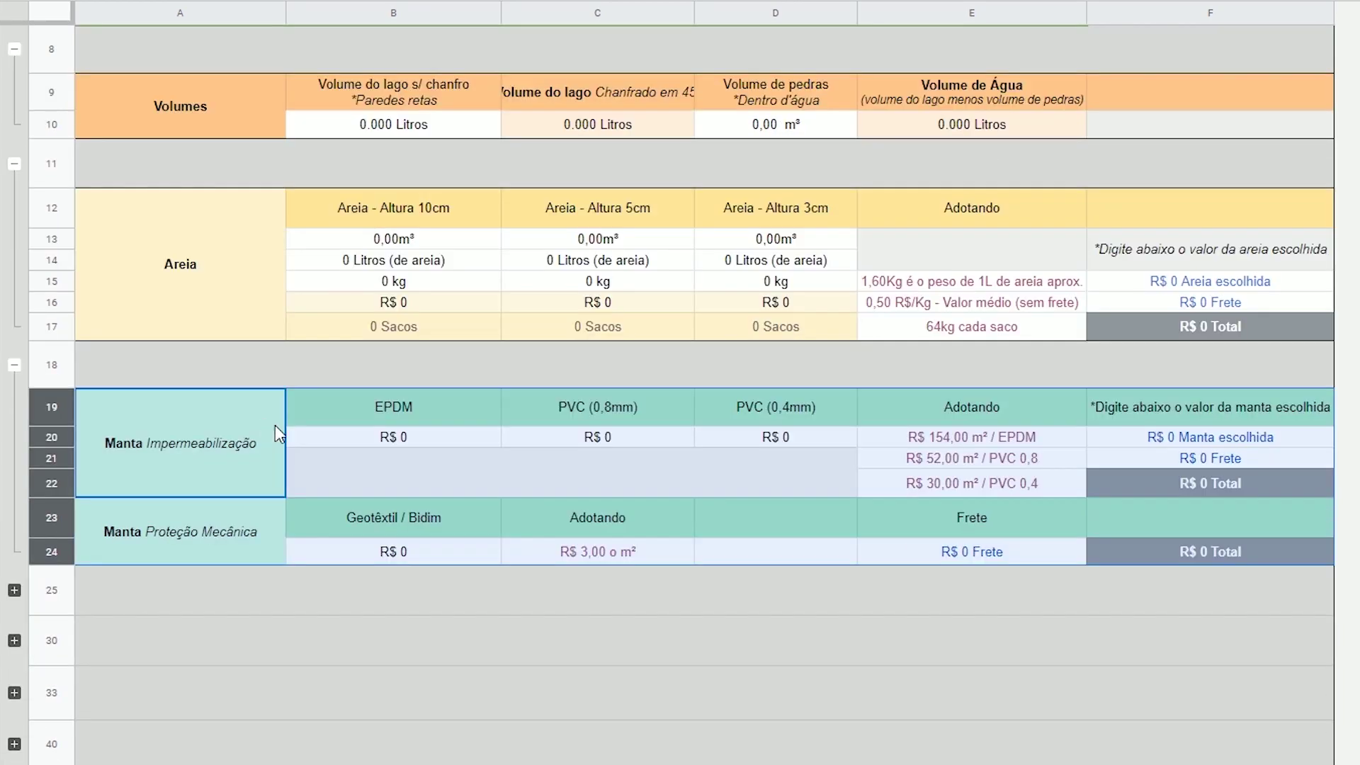
pyautogui.scroll(3, 276, 424)
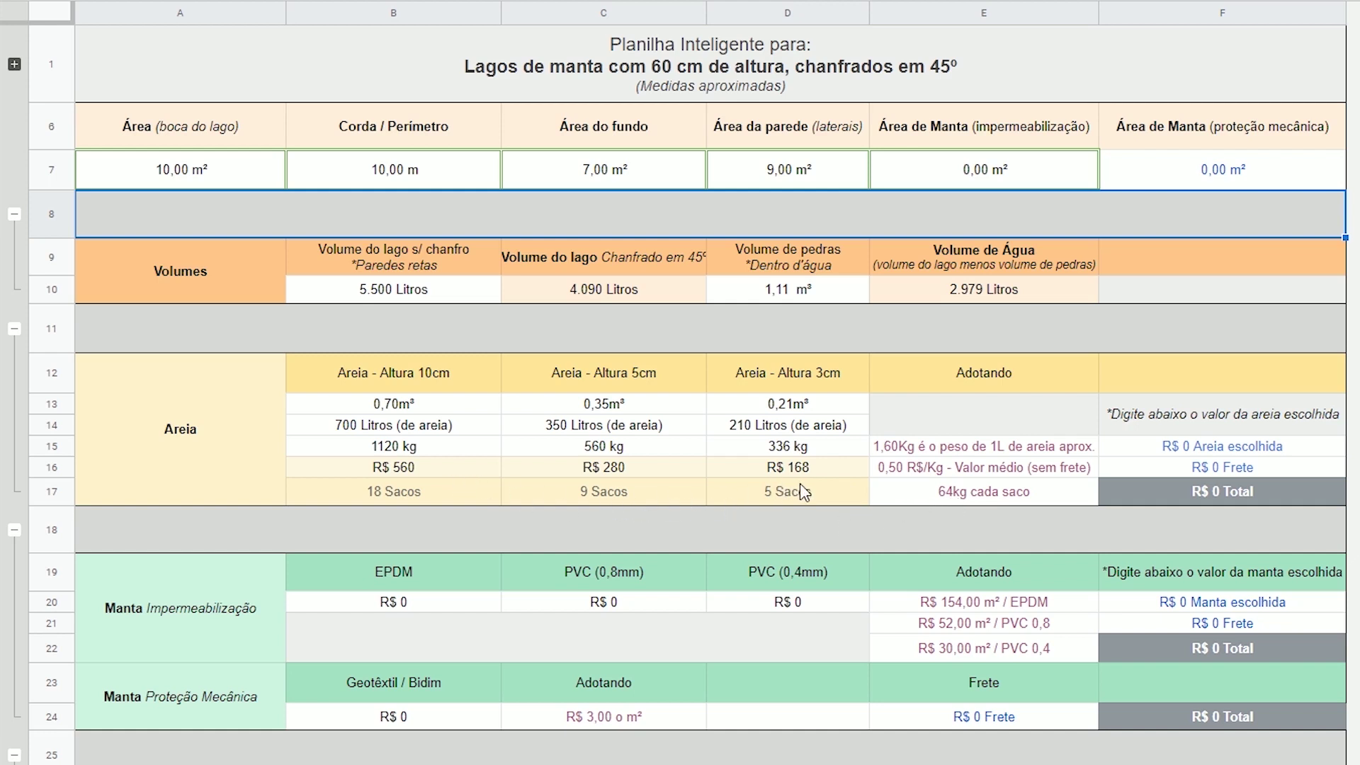
# Set the adopted sand bag weight in the Areia section to 25 kg
pyautogui.doubleClick(1003, 490)
pyautogui.doubleClick(1003, 488)
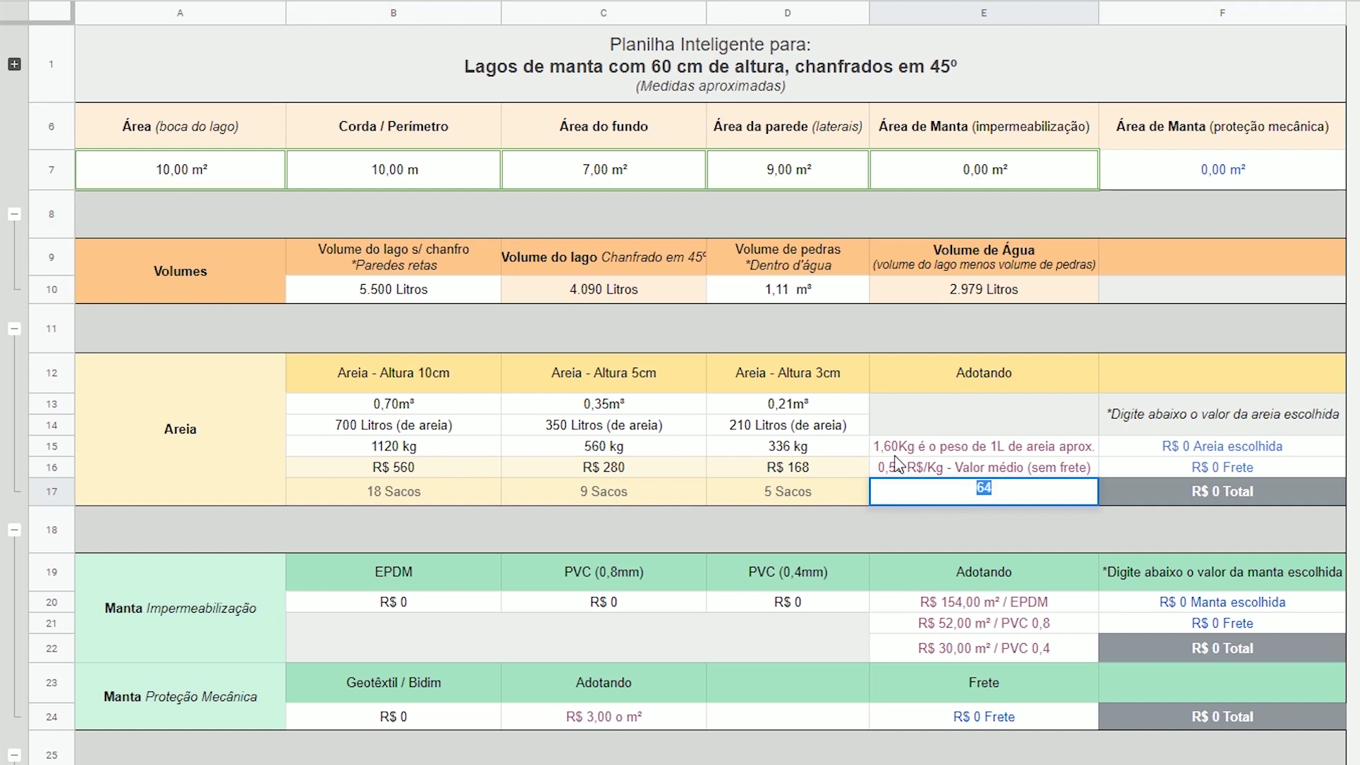
pyautogui.press('BackSpace')
pyautogui.write('25')
pyautogui.press('Return')
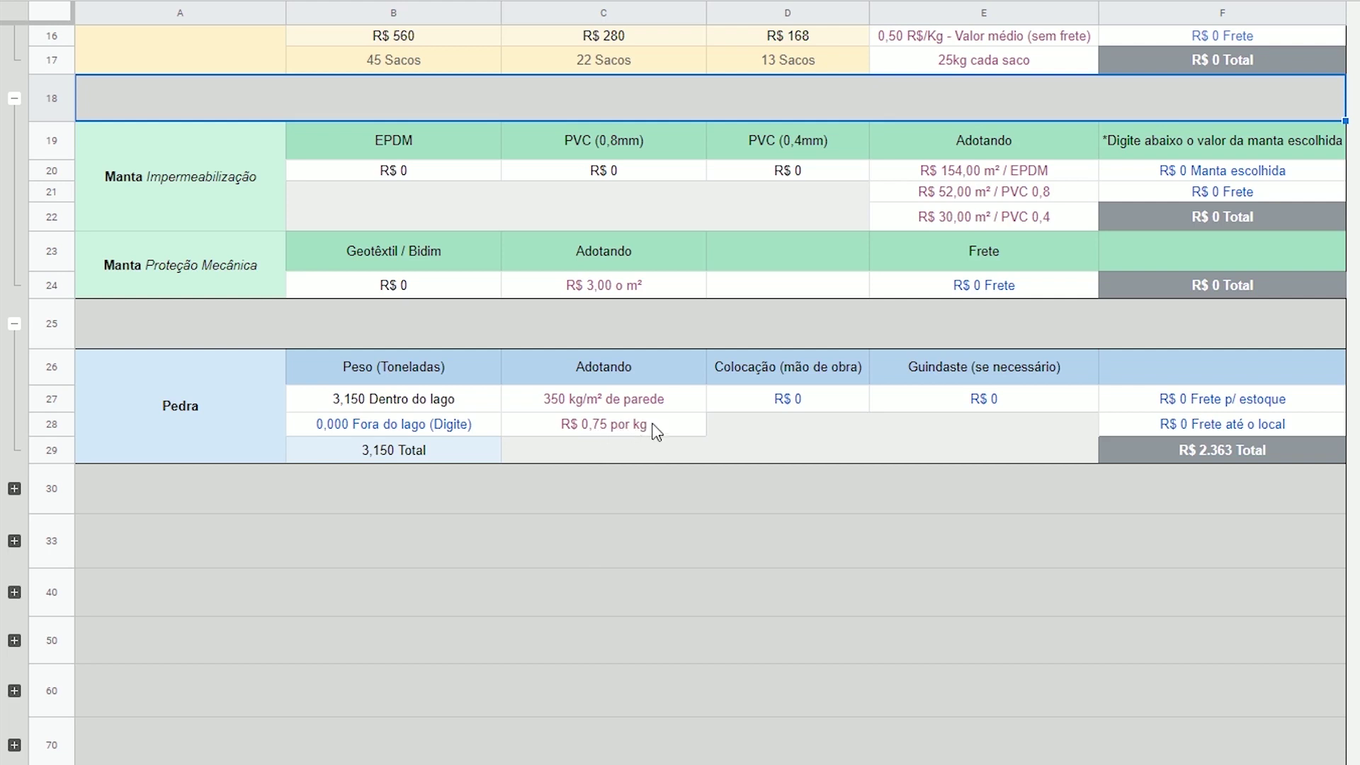
# Check the stone price per kilogram without changing it, and expand the Buraco and Filtro(s) row groups
pyautogui.doubleClick(627, 424)
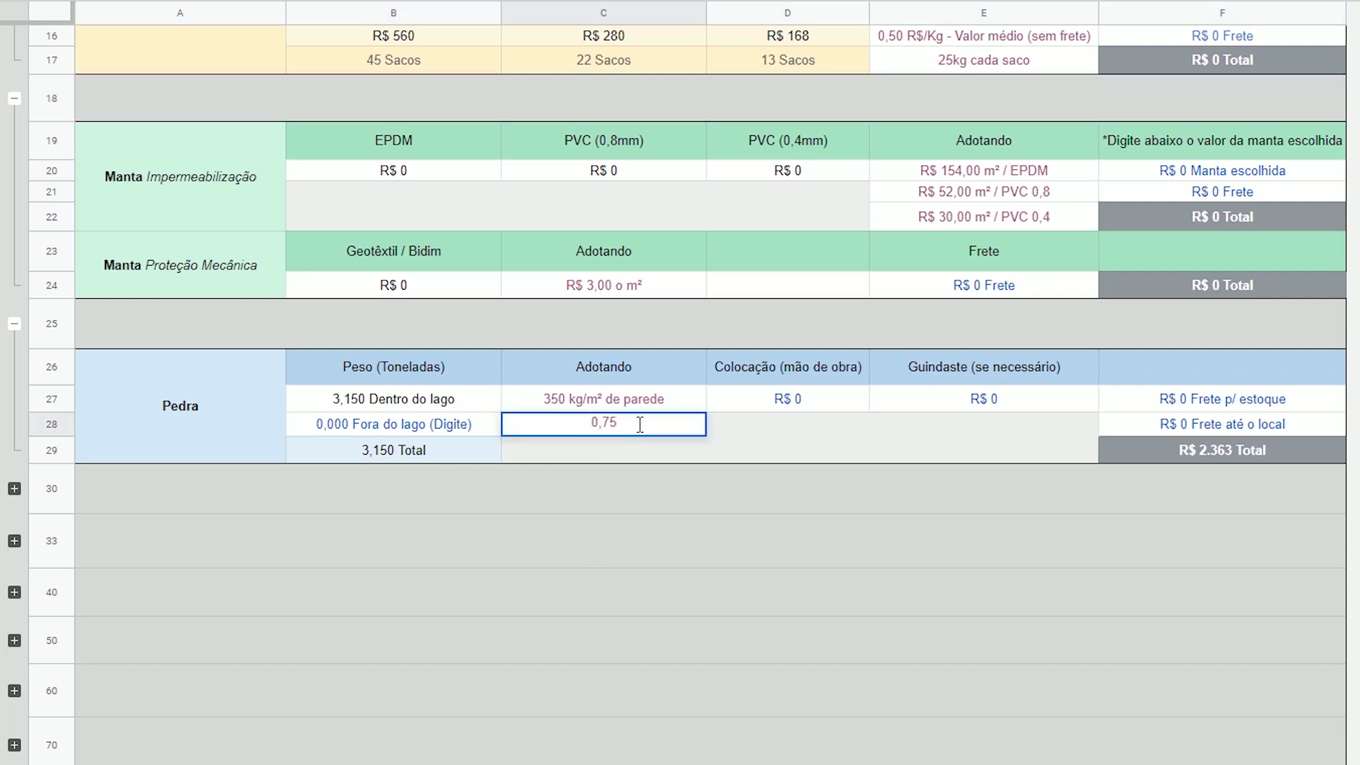
pyautogui.click(710, 430)
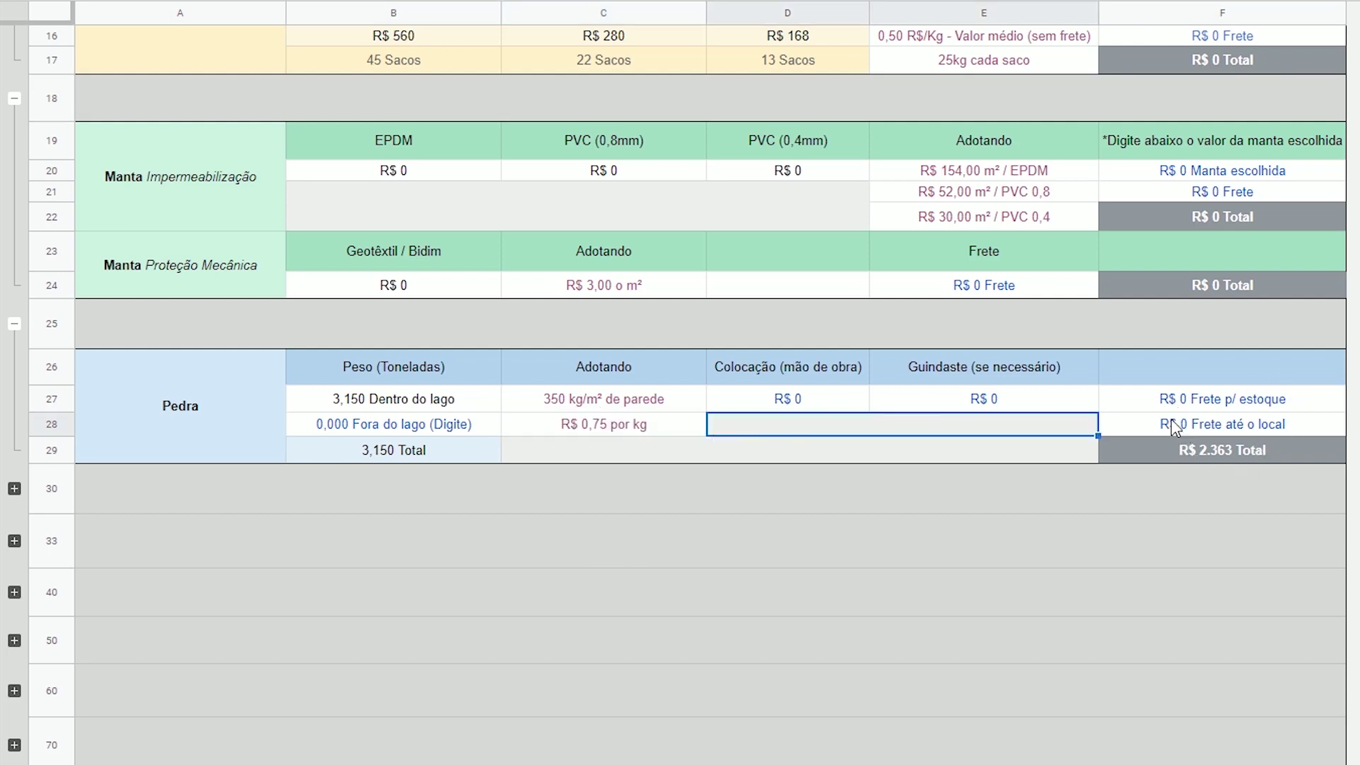
pyautogui.click(14, 489)
pyautogui.scroll(-2, 16, 486)
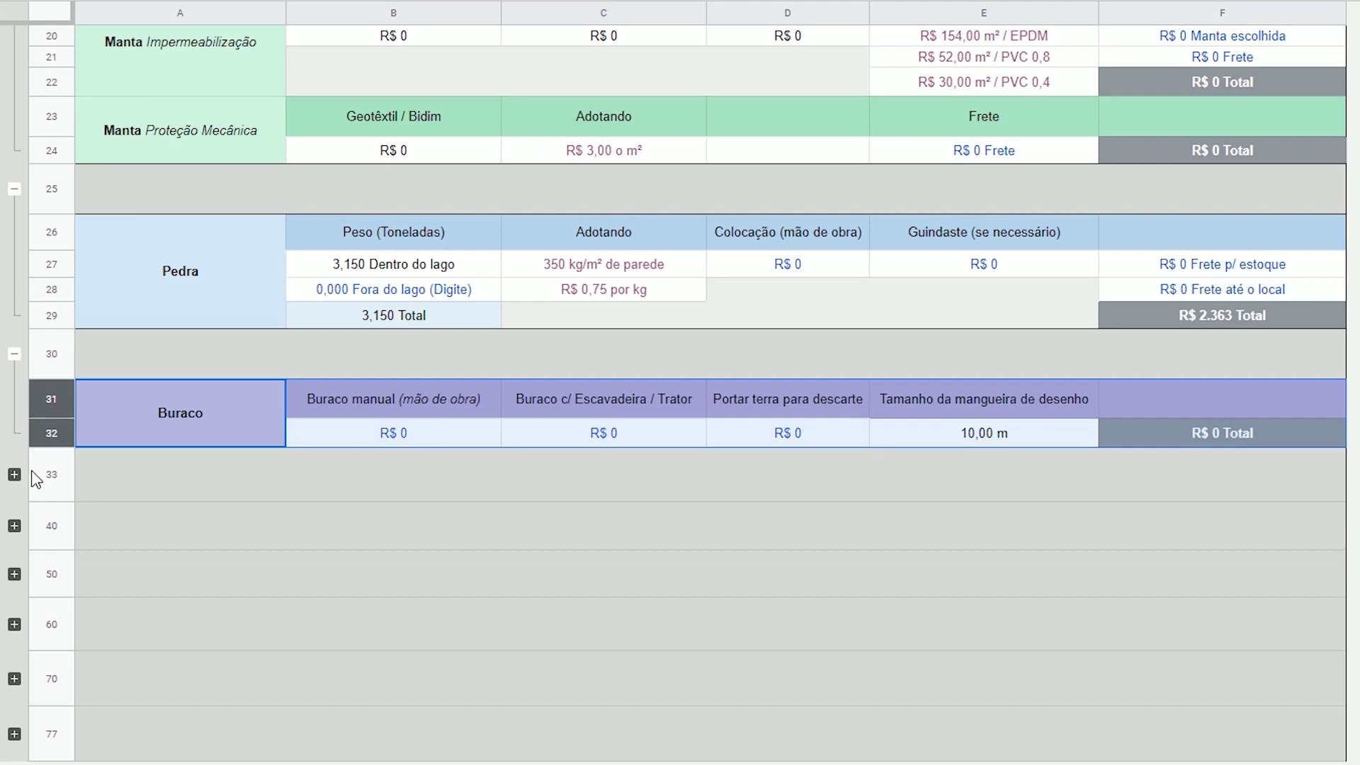
pyautogui.click(14, 474)
pyautogui.scroll(-1, 514, 427)
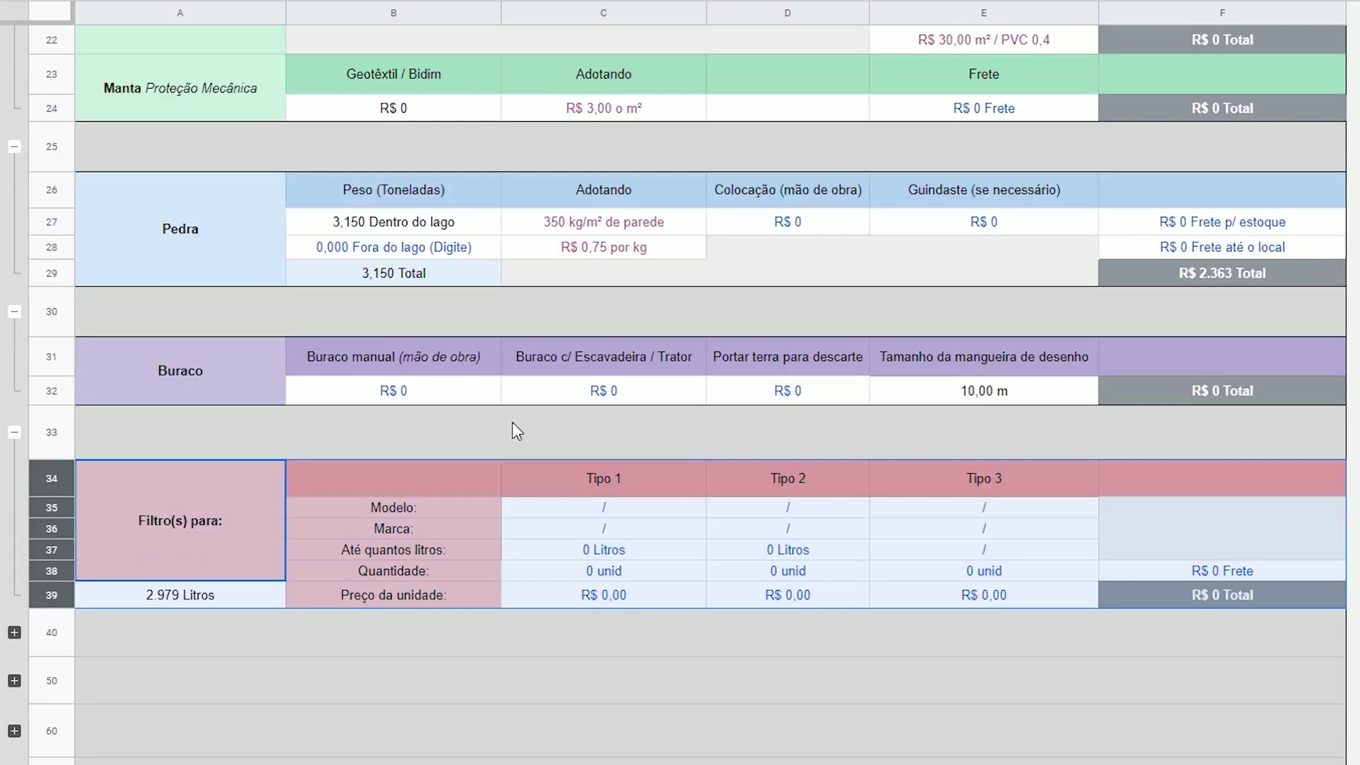
pyautogui.scroll(-1, 641, 361)
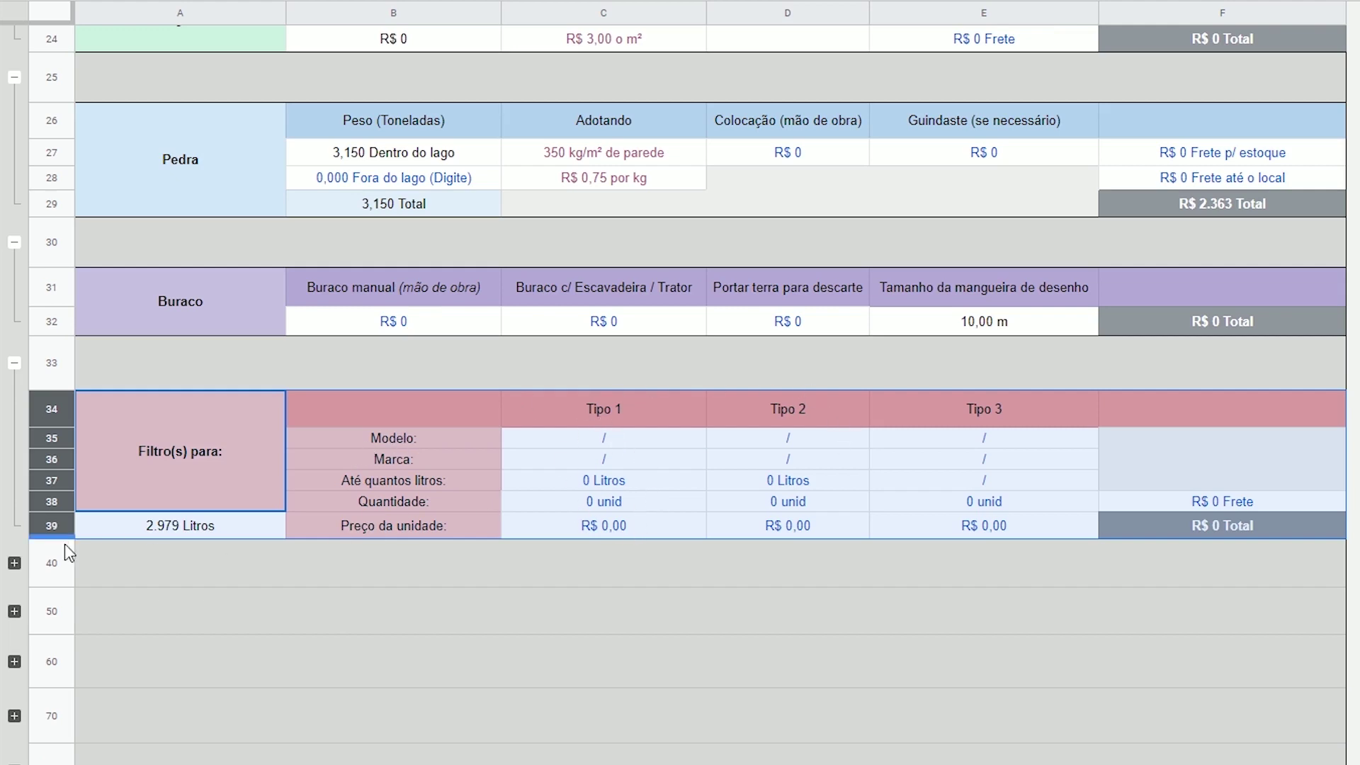
# Expand the Mídias row group for biological and chemical media and the group under row 50
pyautogui.click(14, 562)
pyautogui.scroll(-3, 1026, 386)
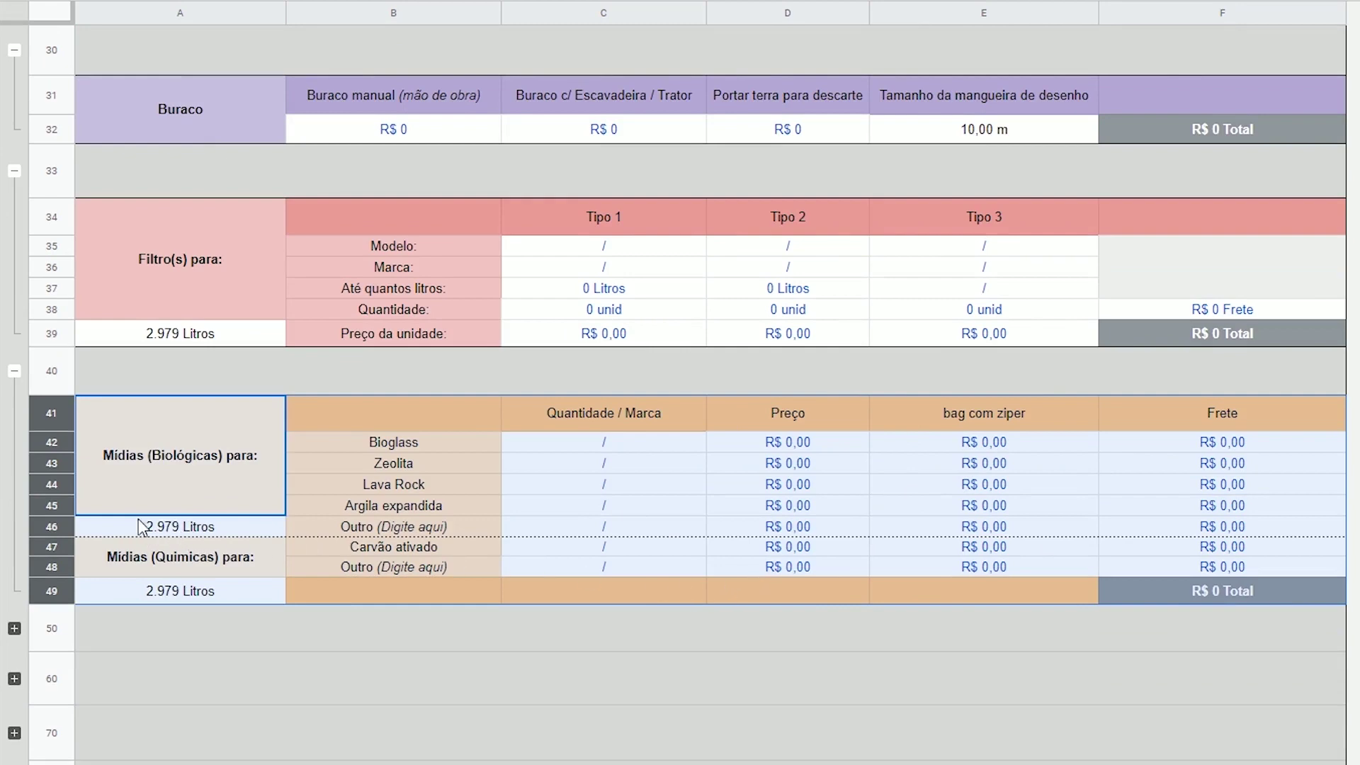
pyautogui.click(14, 629)
pyautogui.scroll(-3, 279, 492)
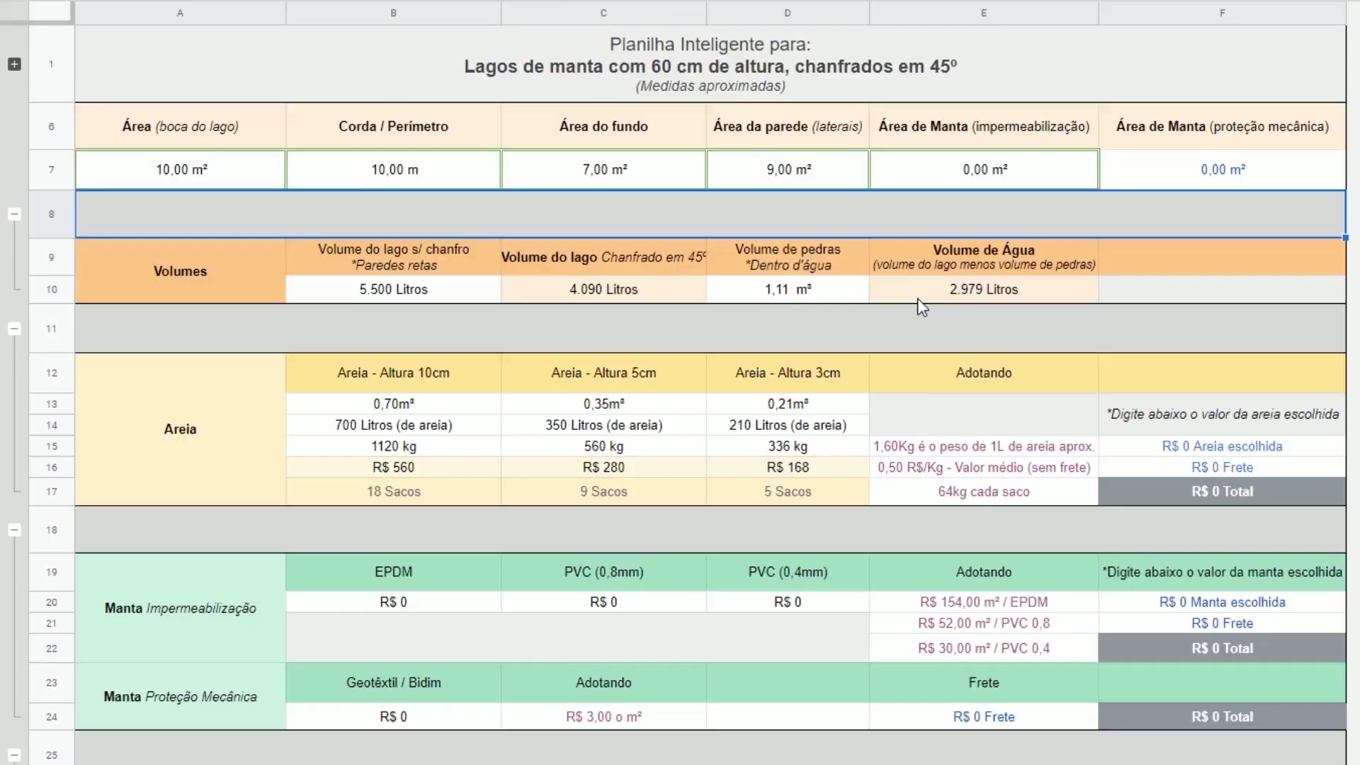
# Enter a profit of R$ 6000 in the Custos section
pyautogui.scroll(-1, 916, 299)
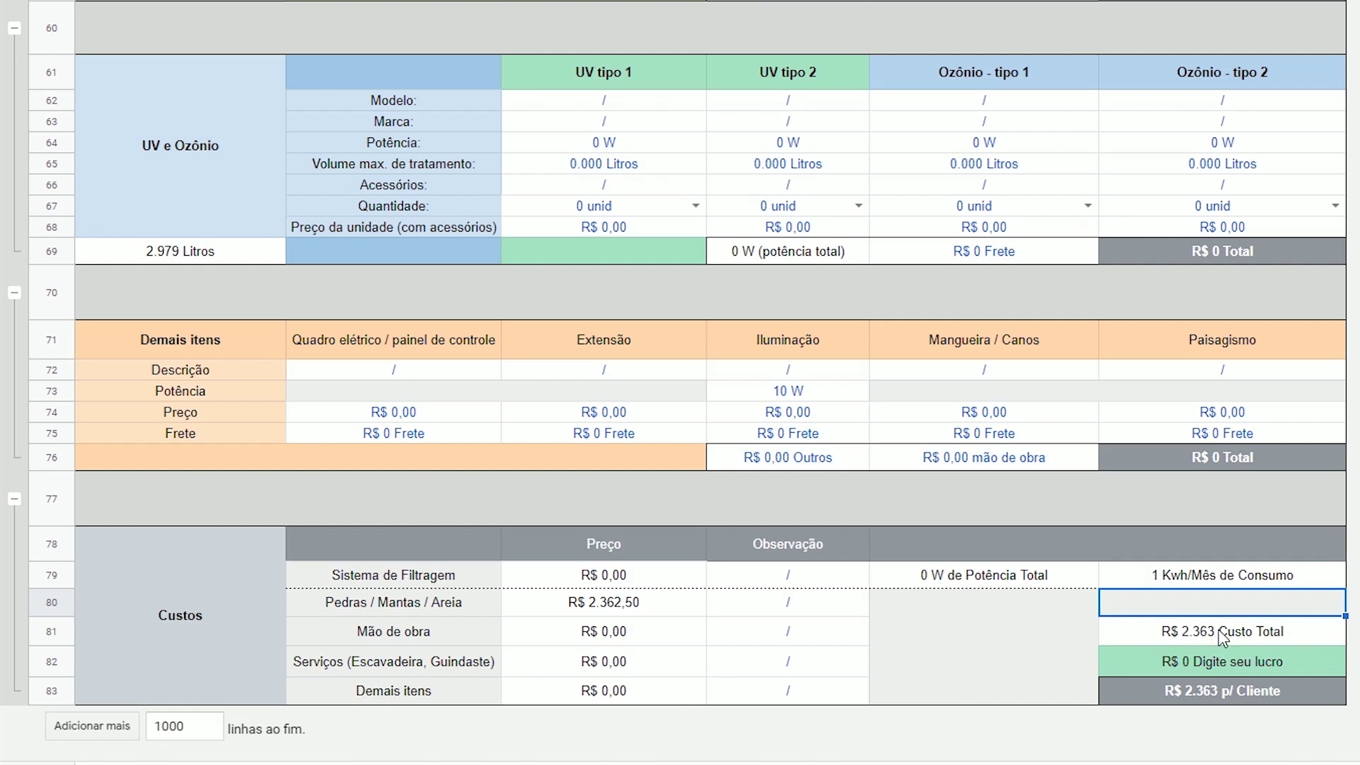
pyautogui.doubleClick(1196, 666)
pyautogui.write('6000')
pyautogui.press('Return')
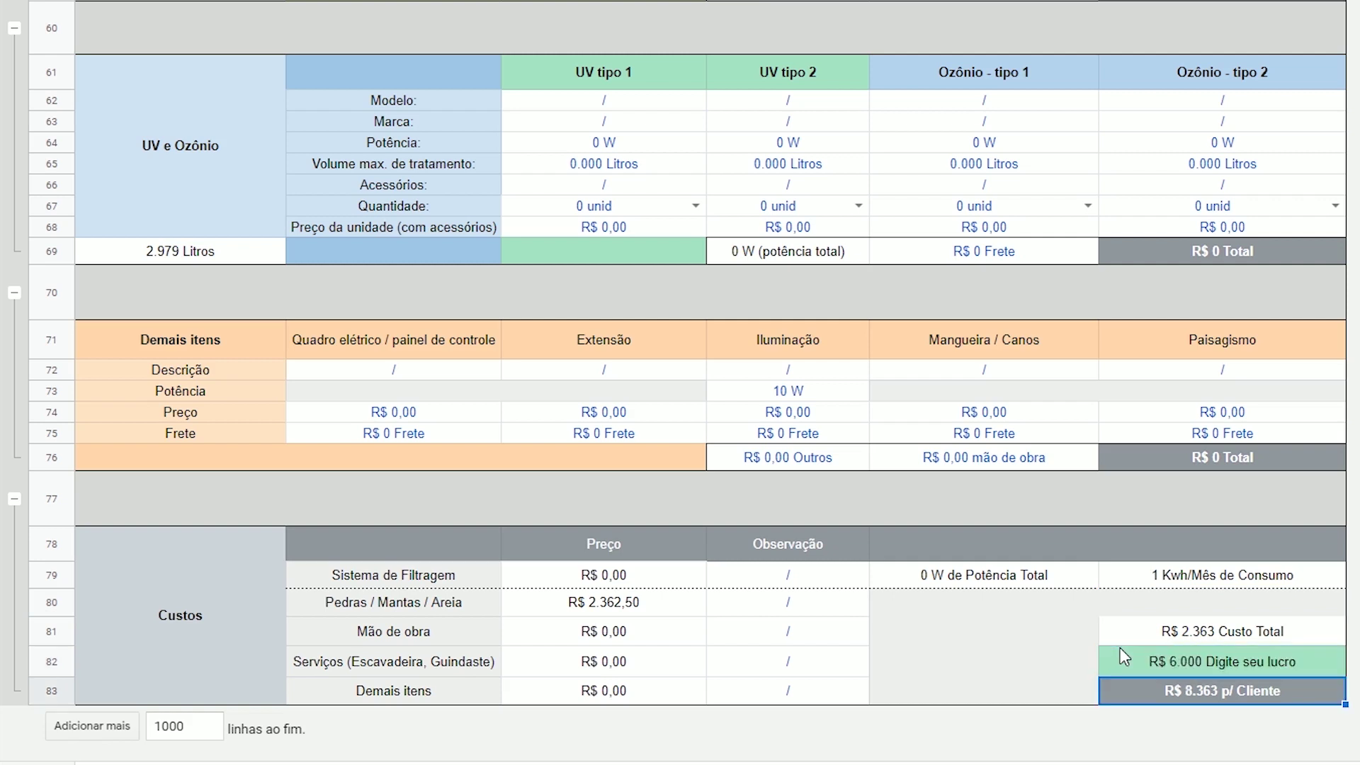